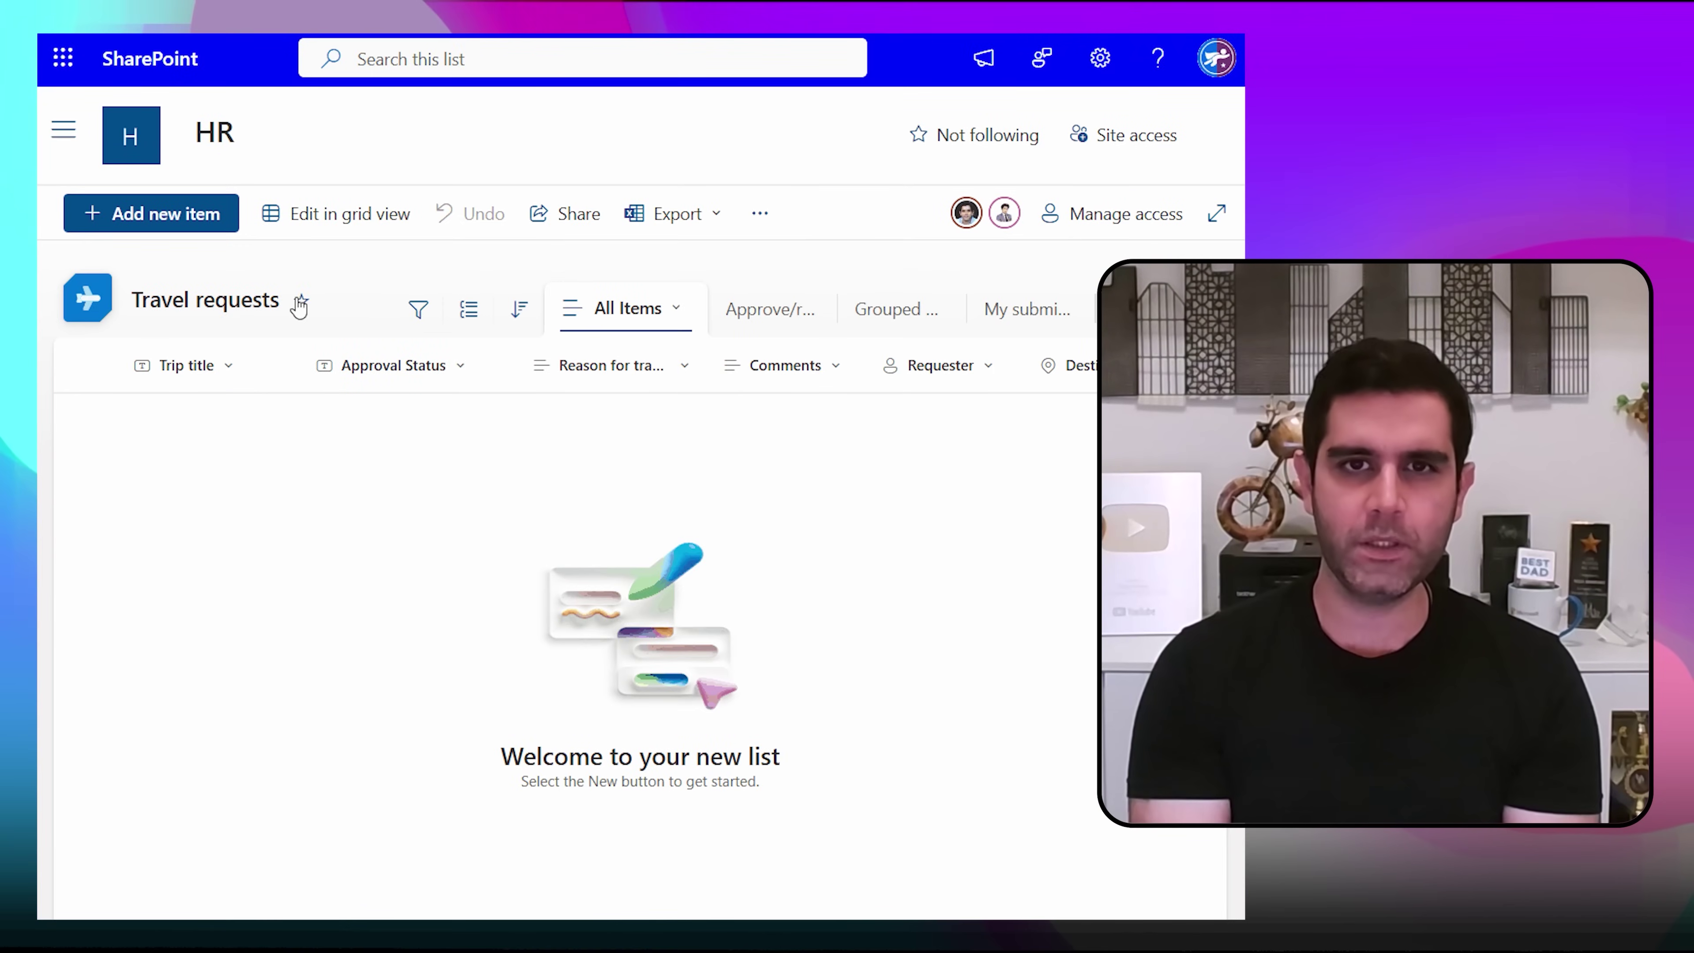
Step: Add a 'Travel to Seattle' work trip request to the Travel requests list and save it
{"action": "left_click", "coordinate": [193, 231]}
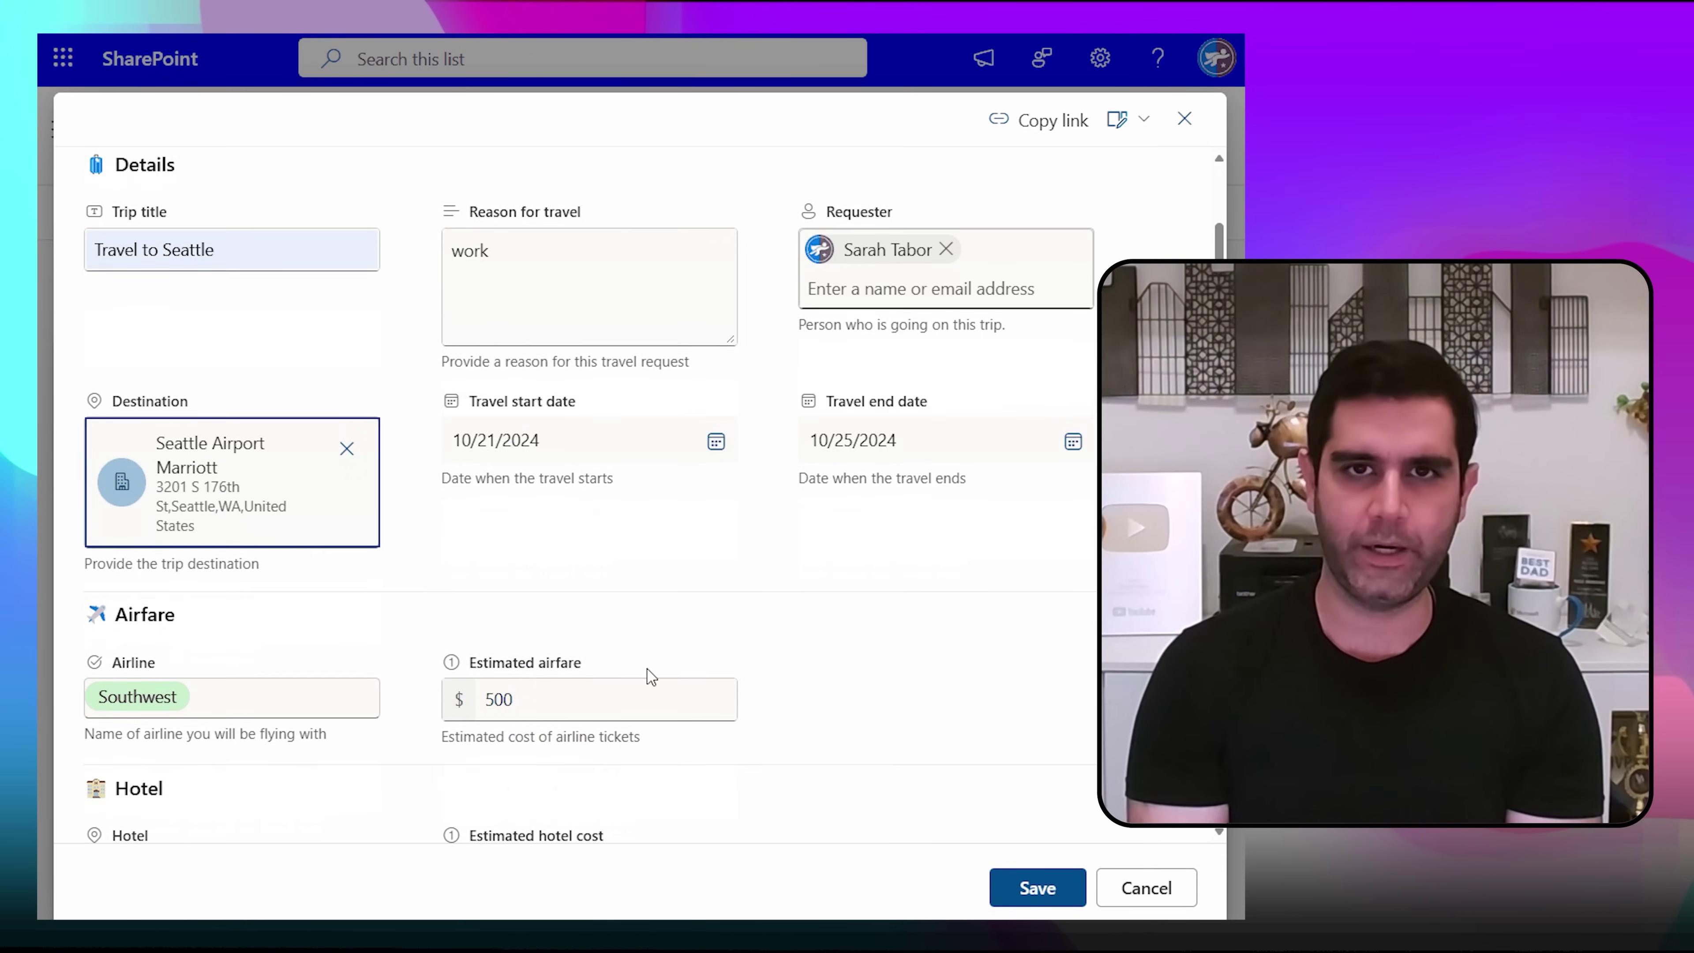
{"action": "scroll", "coordinate": [651, 675], "scroll_direction": "down", "scroll_amount": 6}
{"action": "scroll", "coordinate": [651, 676], "scroll_direction": "down", "scroll_amount": 2}
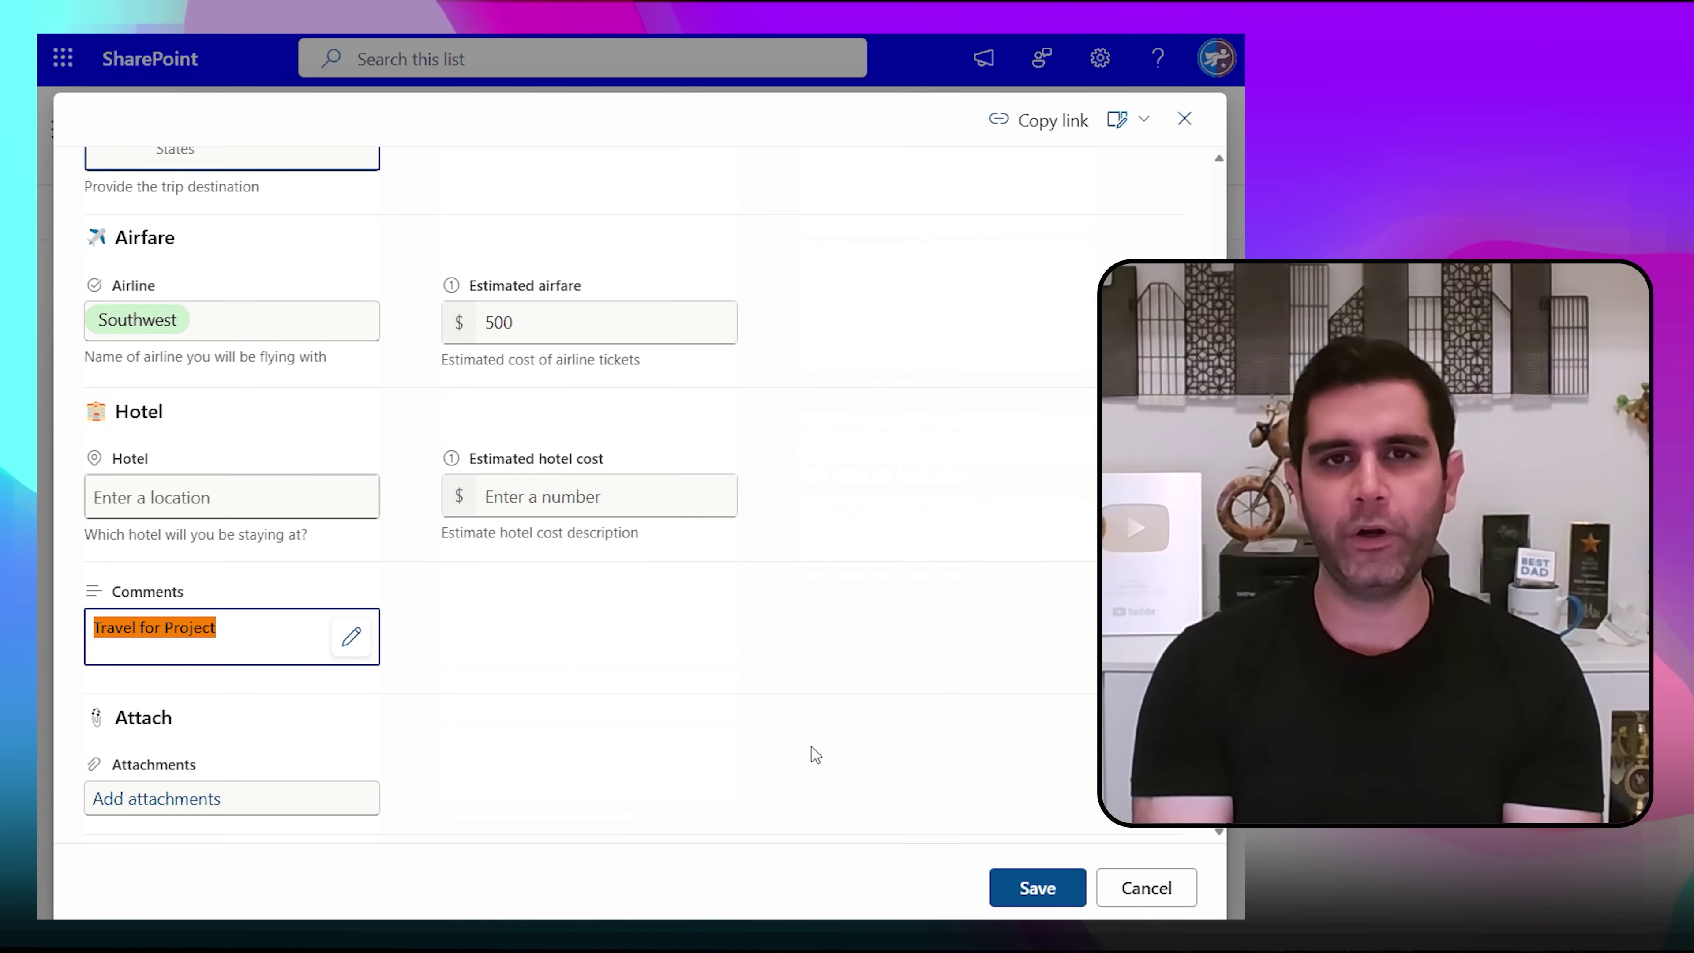
{"action": "left_click", "coordinate": [1037, 887]}
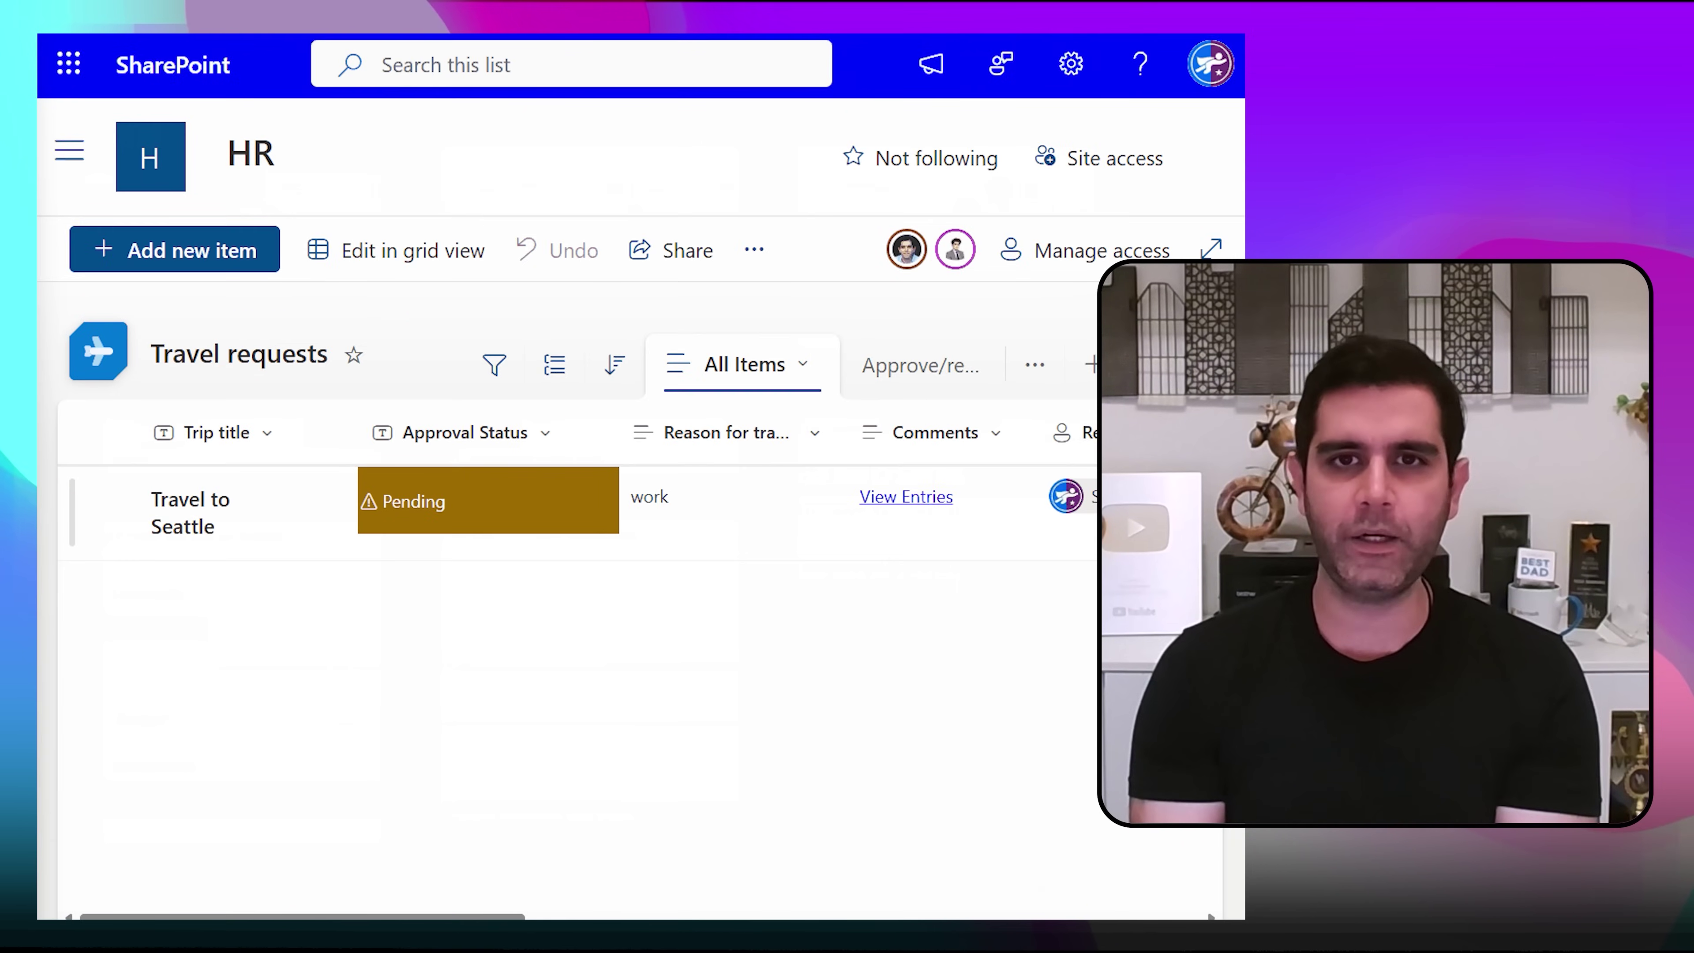
Step: Approve the Travel to Seattle request from its Outlook approval email with the comment 'looks good!'
{"action": "left_click", "coordinate": [231, 496]}
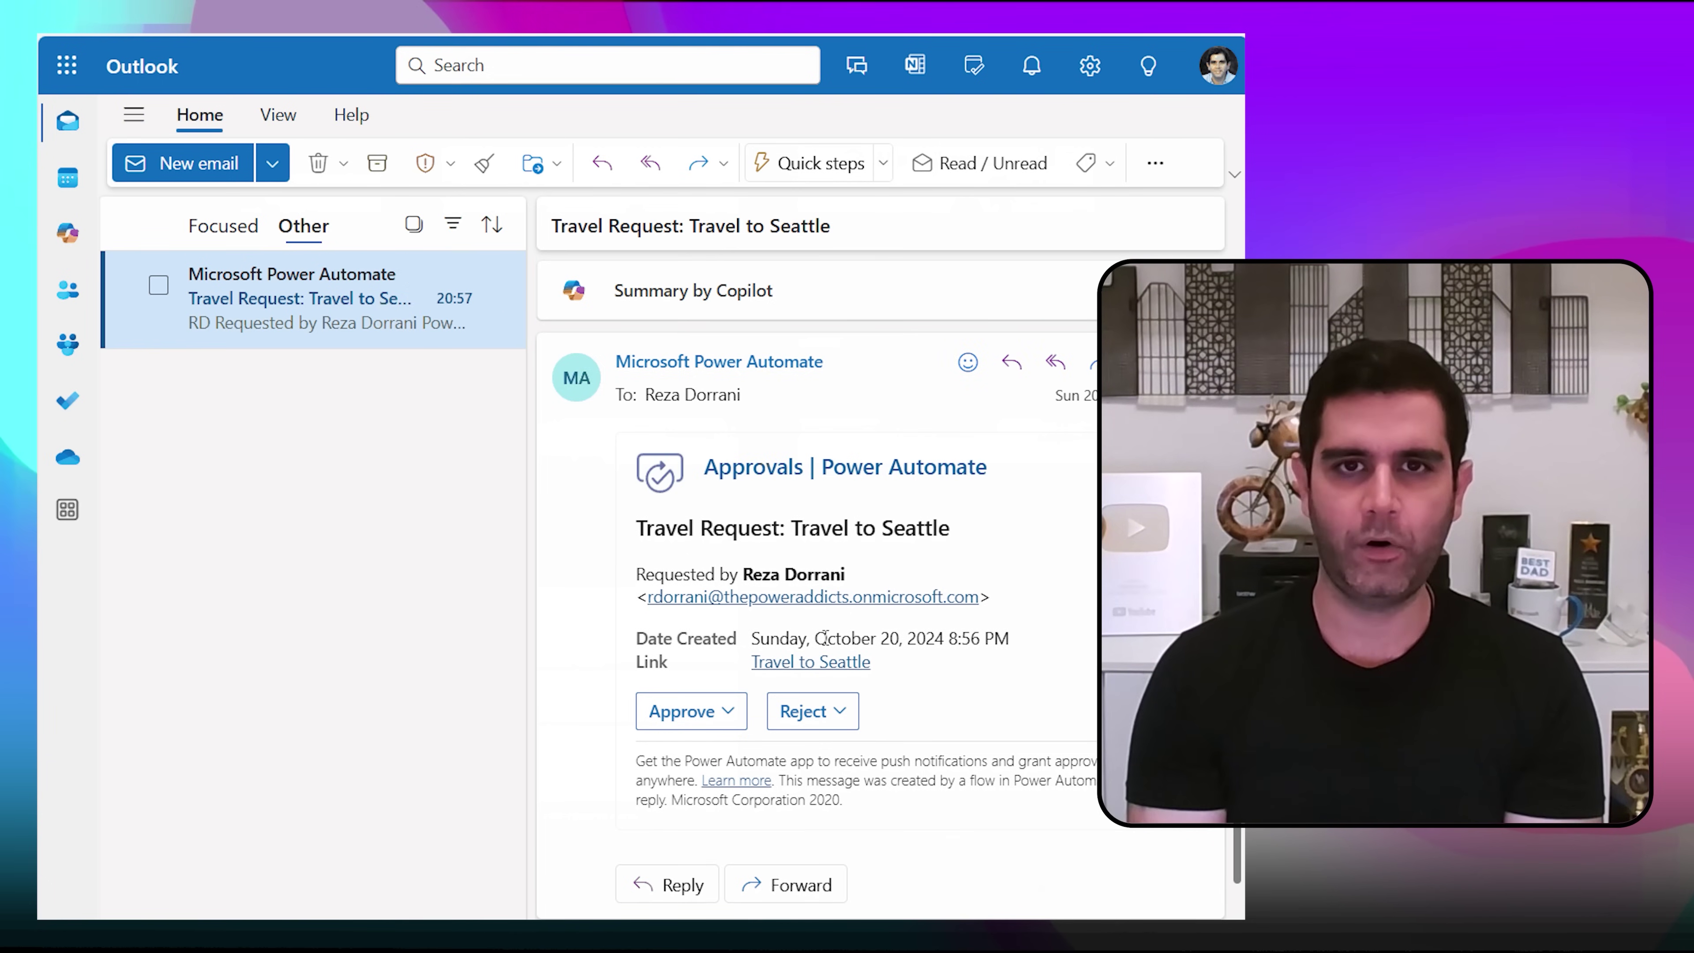
{"action": "left_click", "coordinate": [686, 711]}
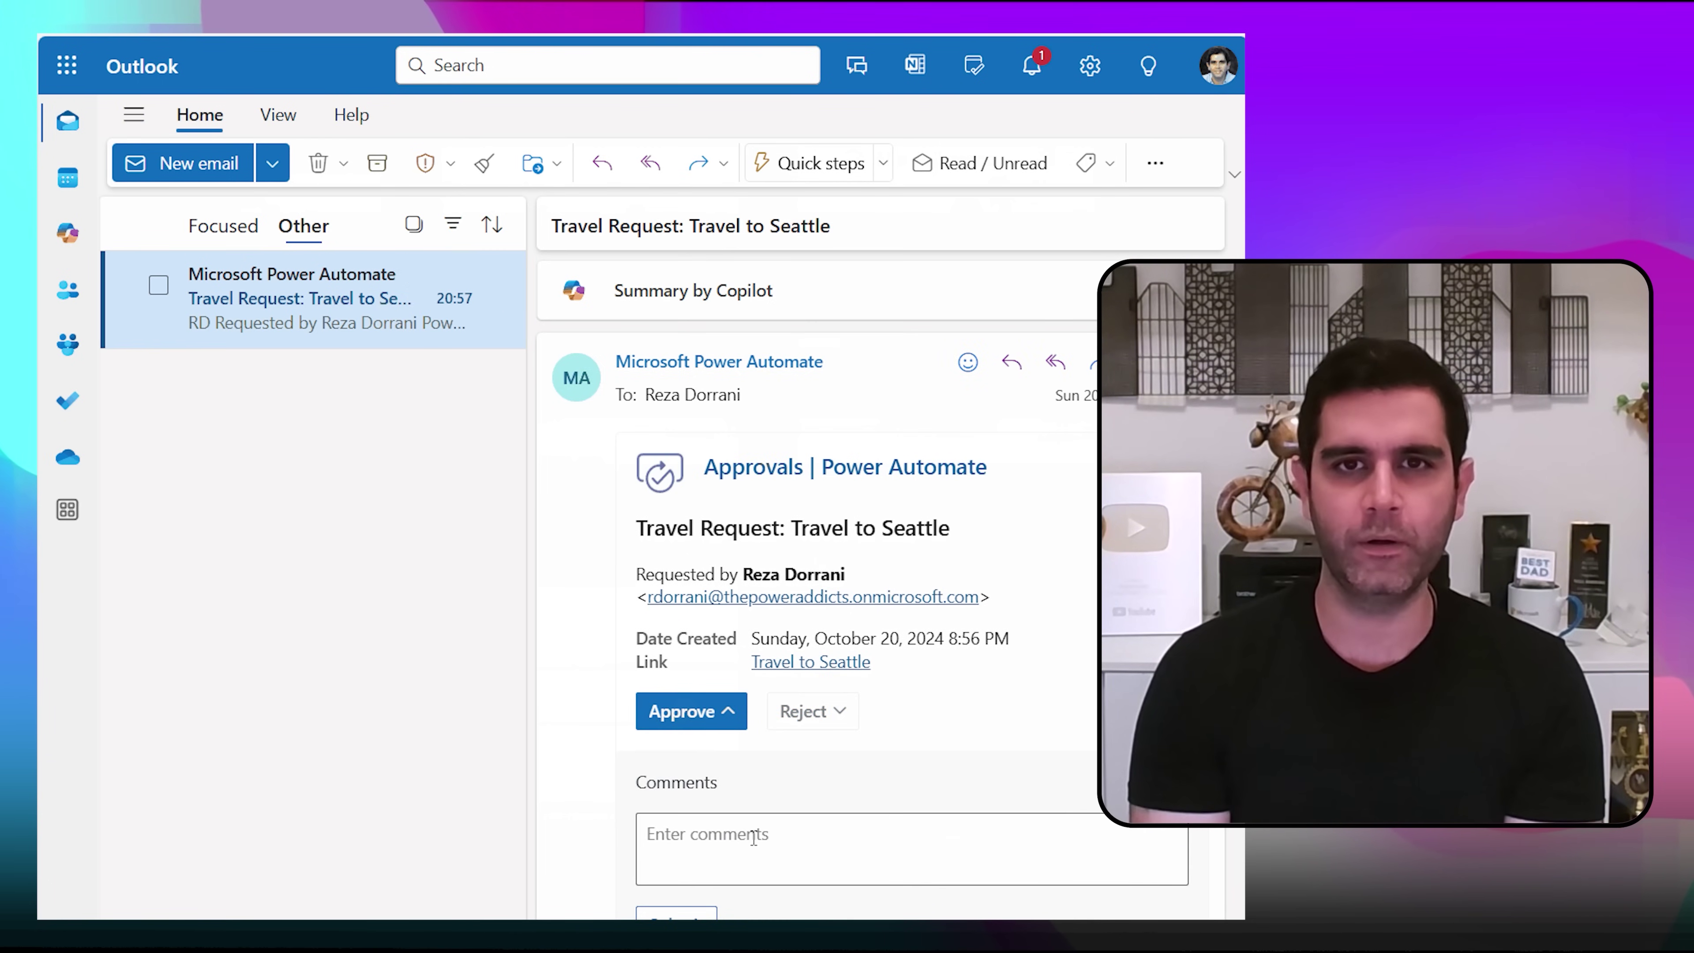
{"action": "left_click", "coordinate": [762, 826]}
{"action": "scroll", "coordinate": [762, 825], "scroll_direction": "down", "scroll_amount": 3}
{"action": "type", "text": "looks good!"}
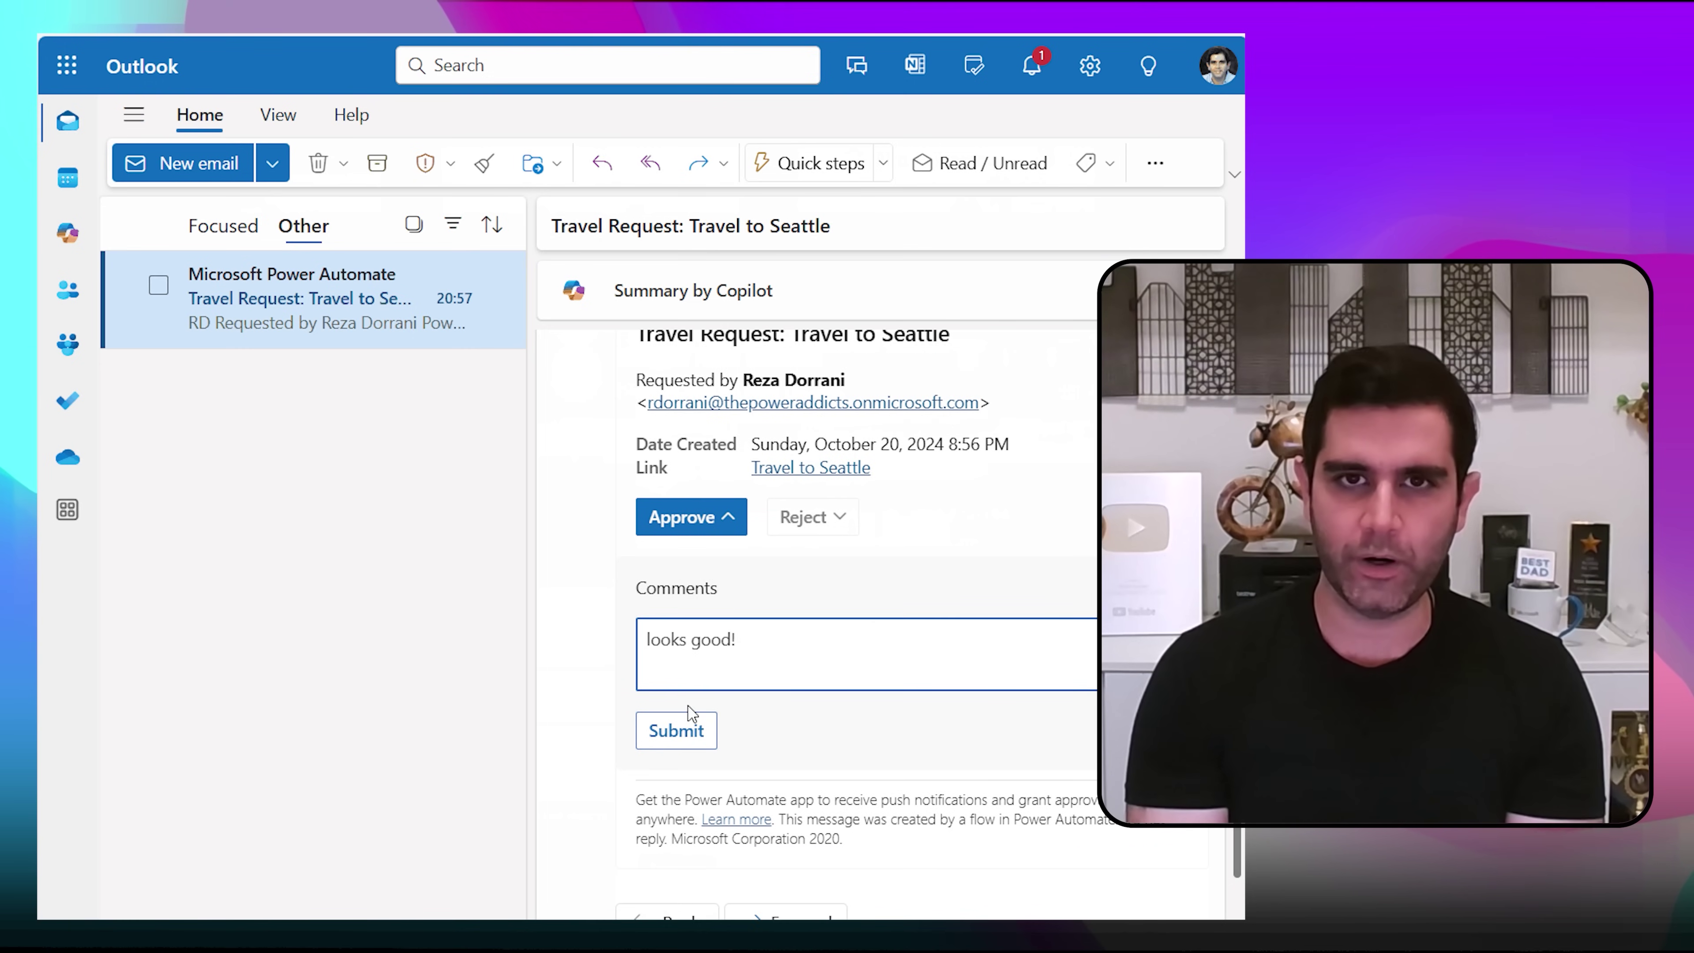
{"action": "left_click", "coordinate": [687, 728]}
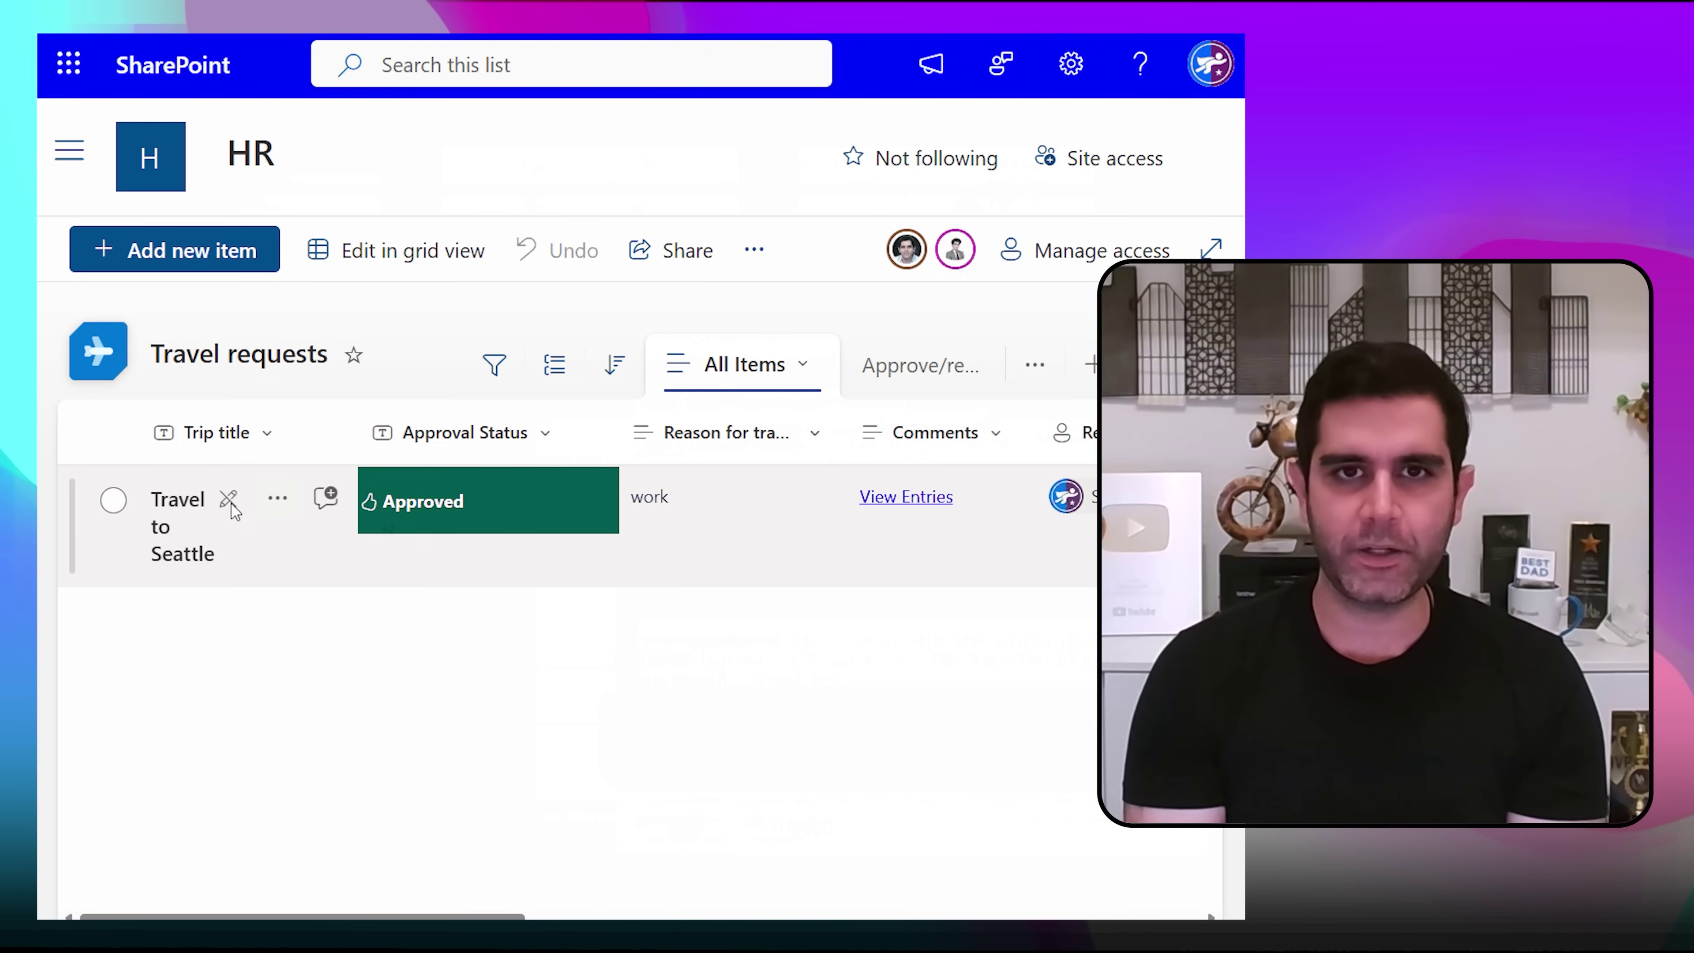
Step: Open the Travel to Seattle item's details and scroll through its fields and approval history
{"action": "left_click", "coordinate": [918, 505]}
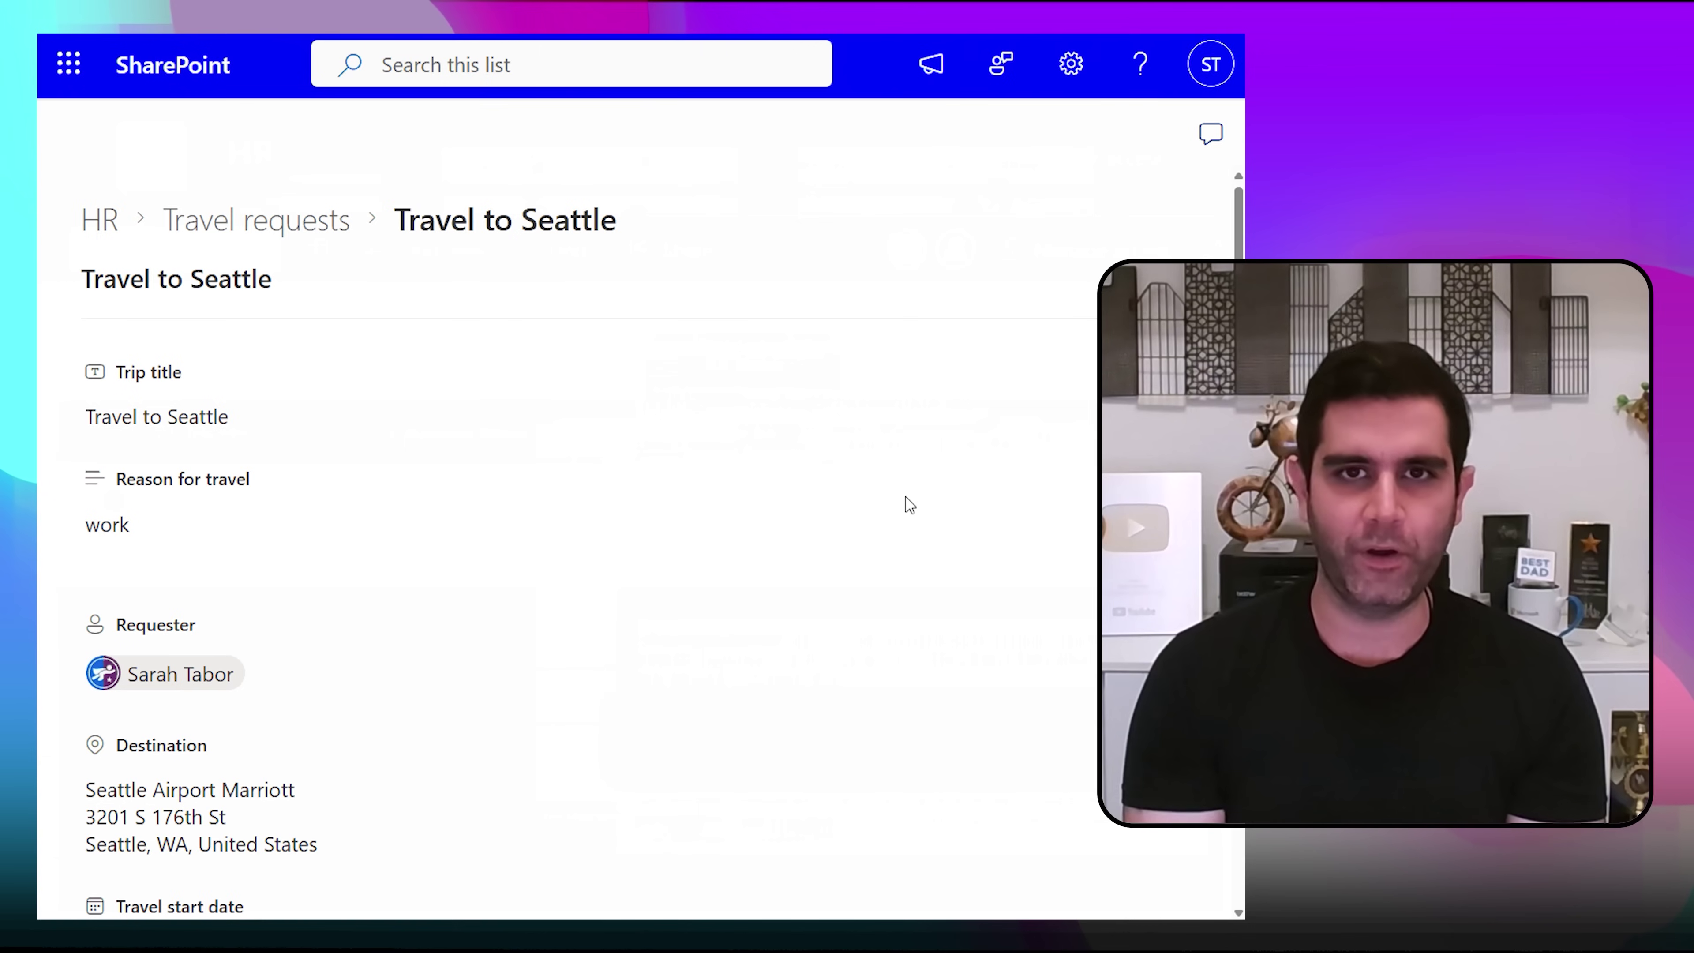
{"action": "scroll", "coordinate": [501, 662], "scroll_direction": "down", "scroll_amount": 5}
{"action": "scroll", "coordinate": [498, 656], "scroll_direction": "down", "scroll_amount": 10}
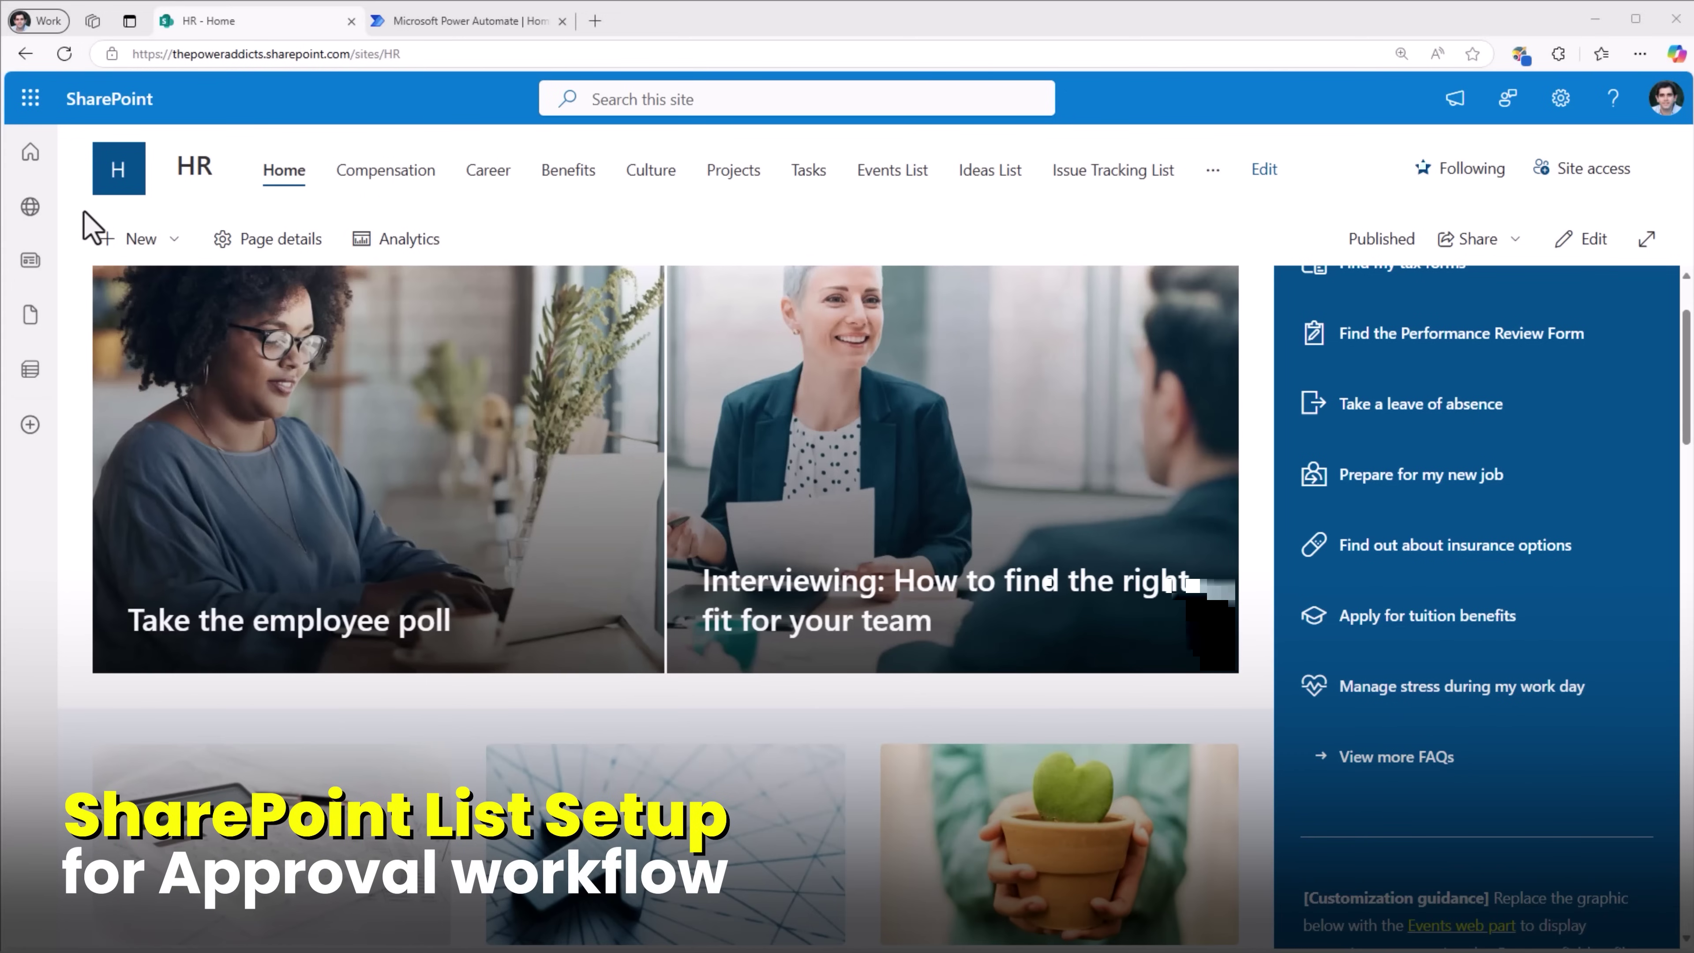
Step: Create a new list named Travel requests from the Travel requests template
{"action": "left_click", "coordinate": [181, 250]}
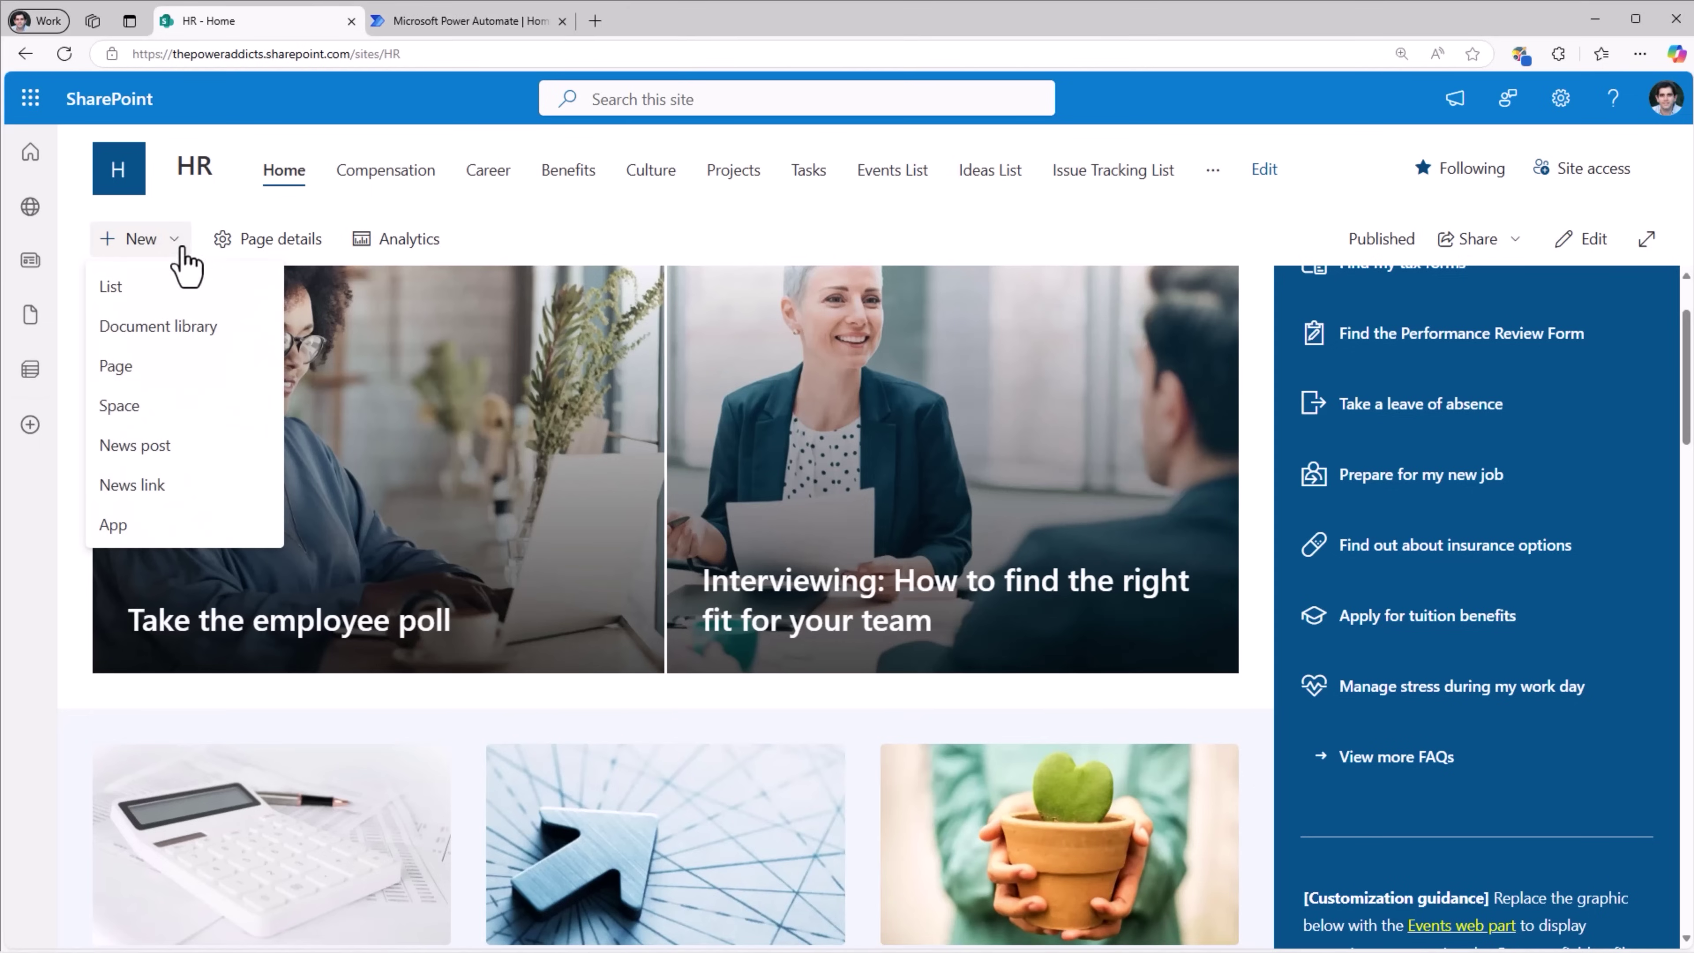
{"action": "left_click", "coordinate": [159, 291]}
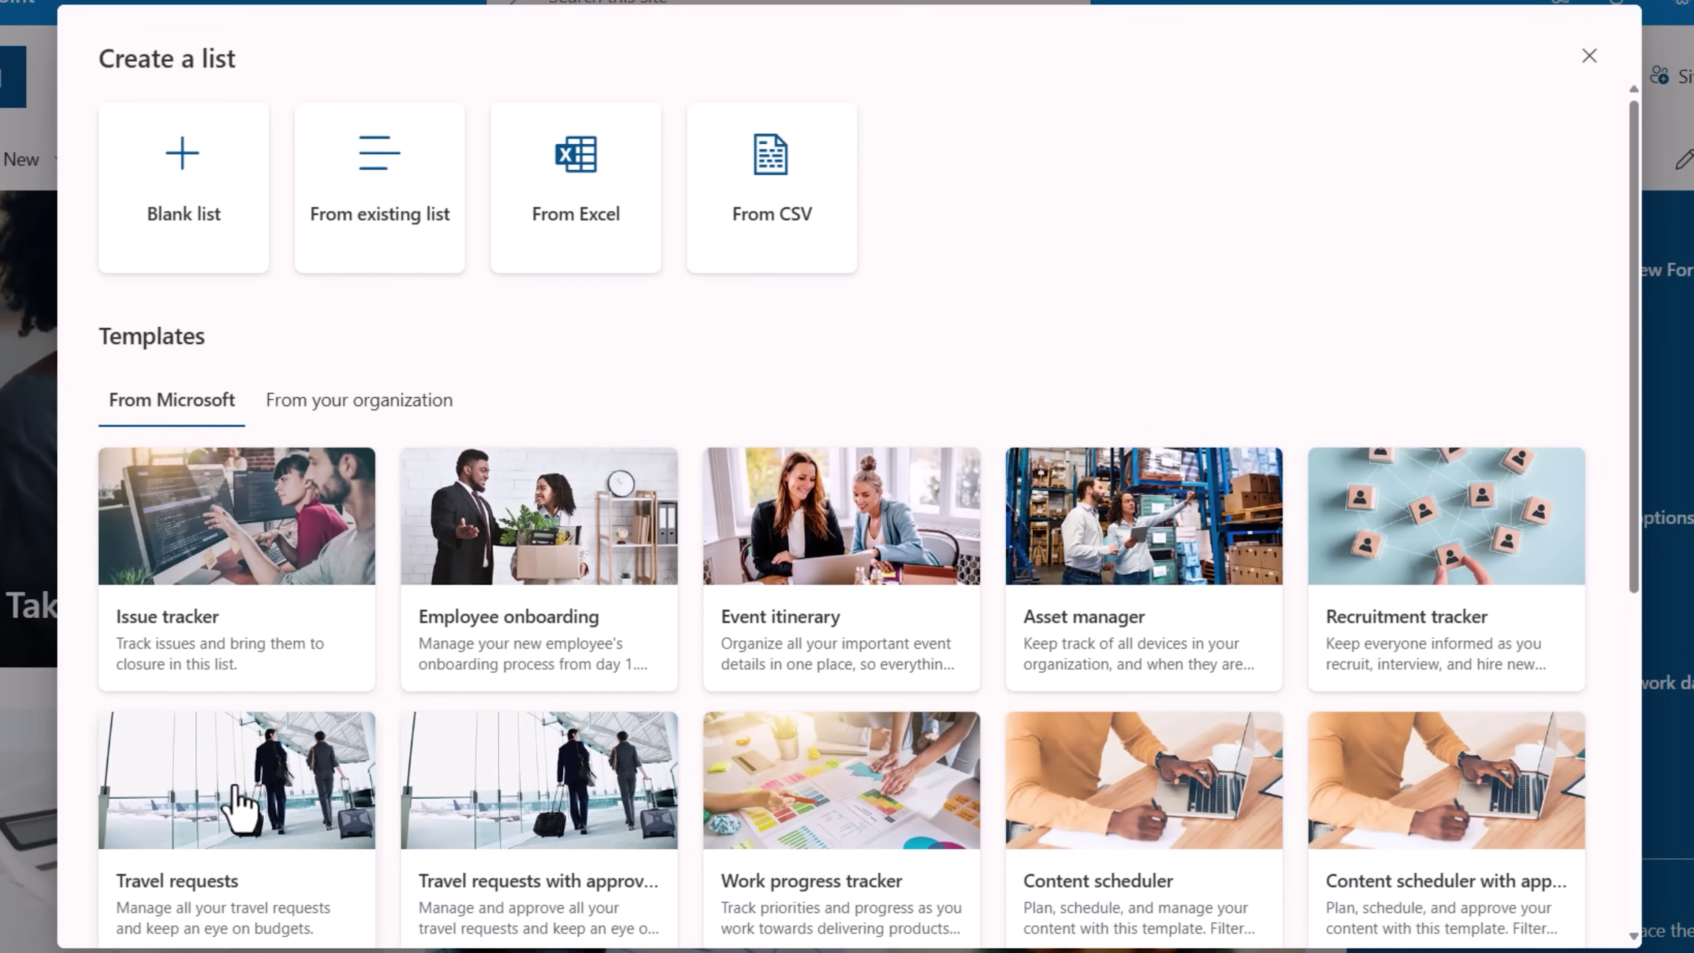
{"action": "scroll", "coordinate": [267, 787], "scroll_direction": "down", "scroll_amount": 2}
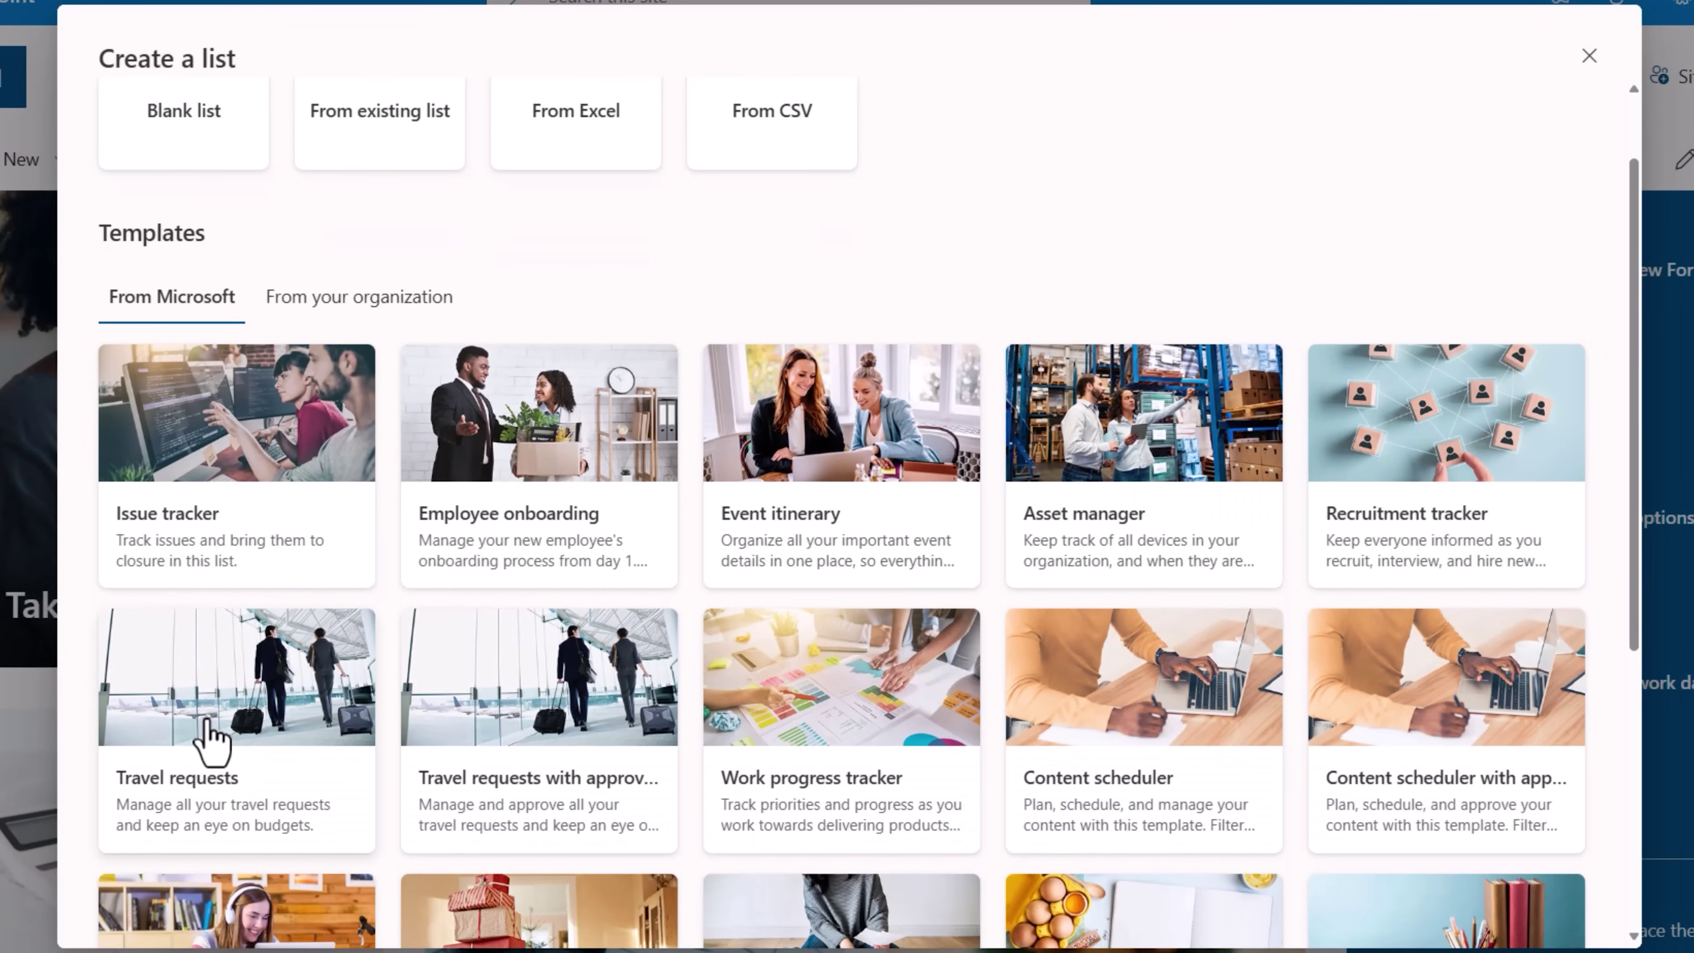
{"action": "left_click", "coordinate": [211, 734]}
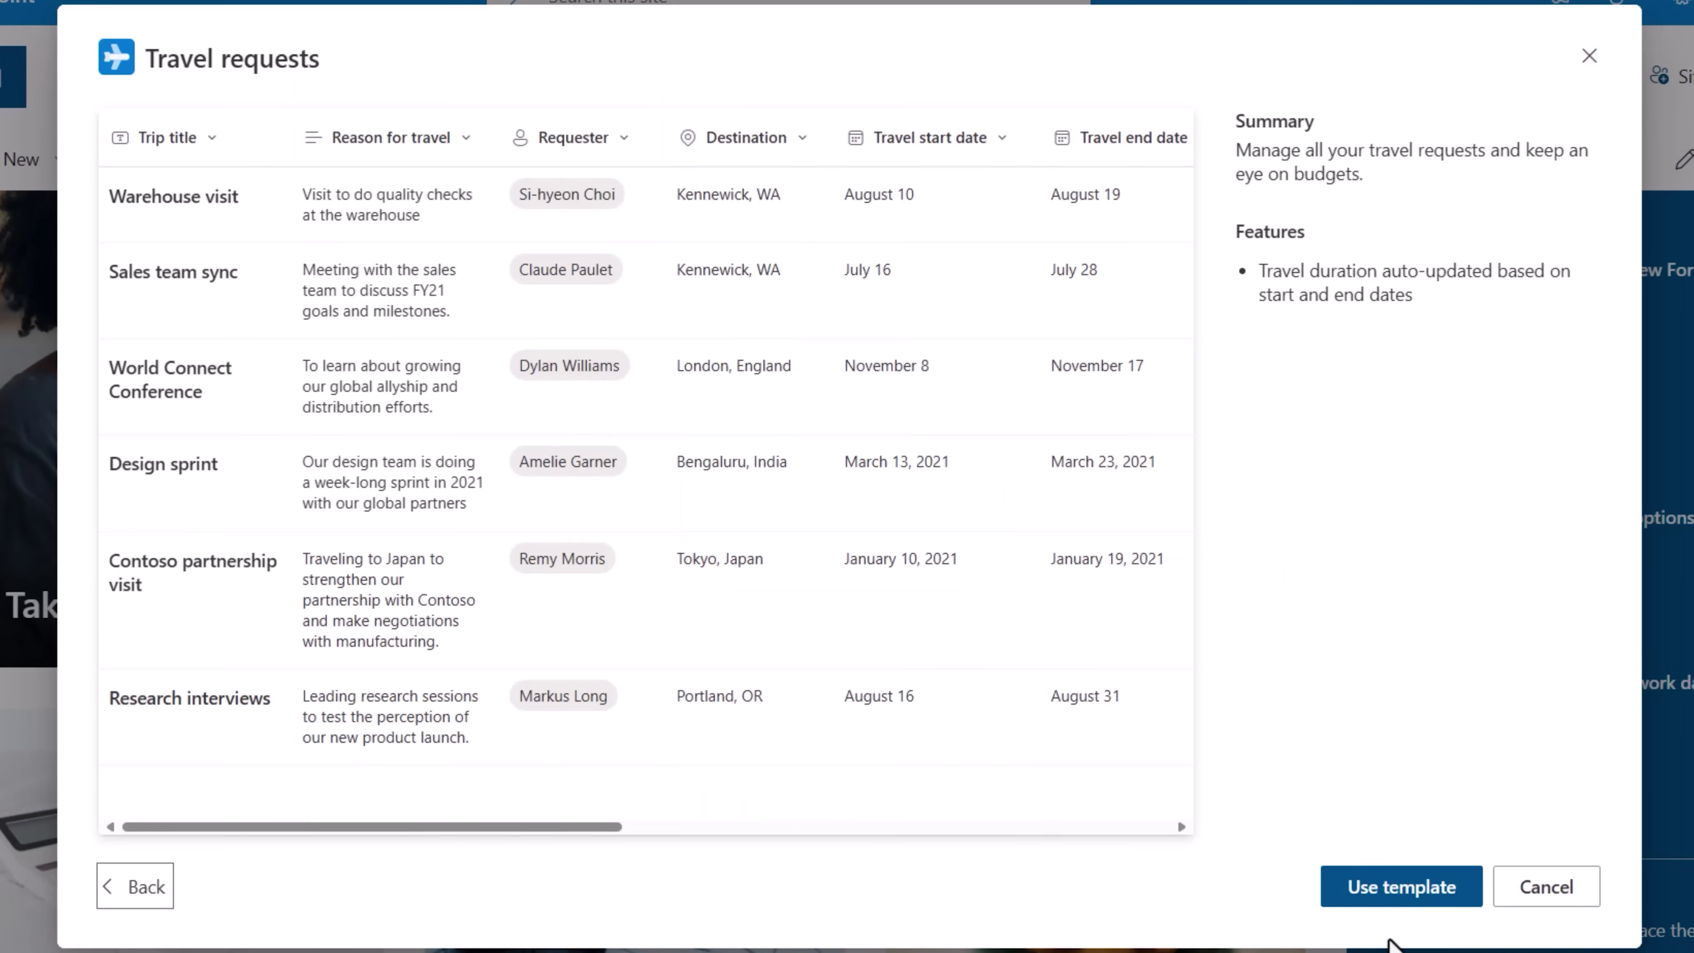
{"action": "left_click", "coordinate": [1374, 894]}
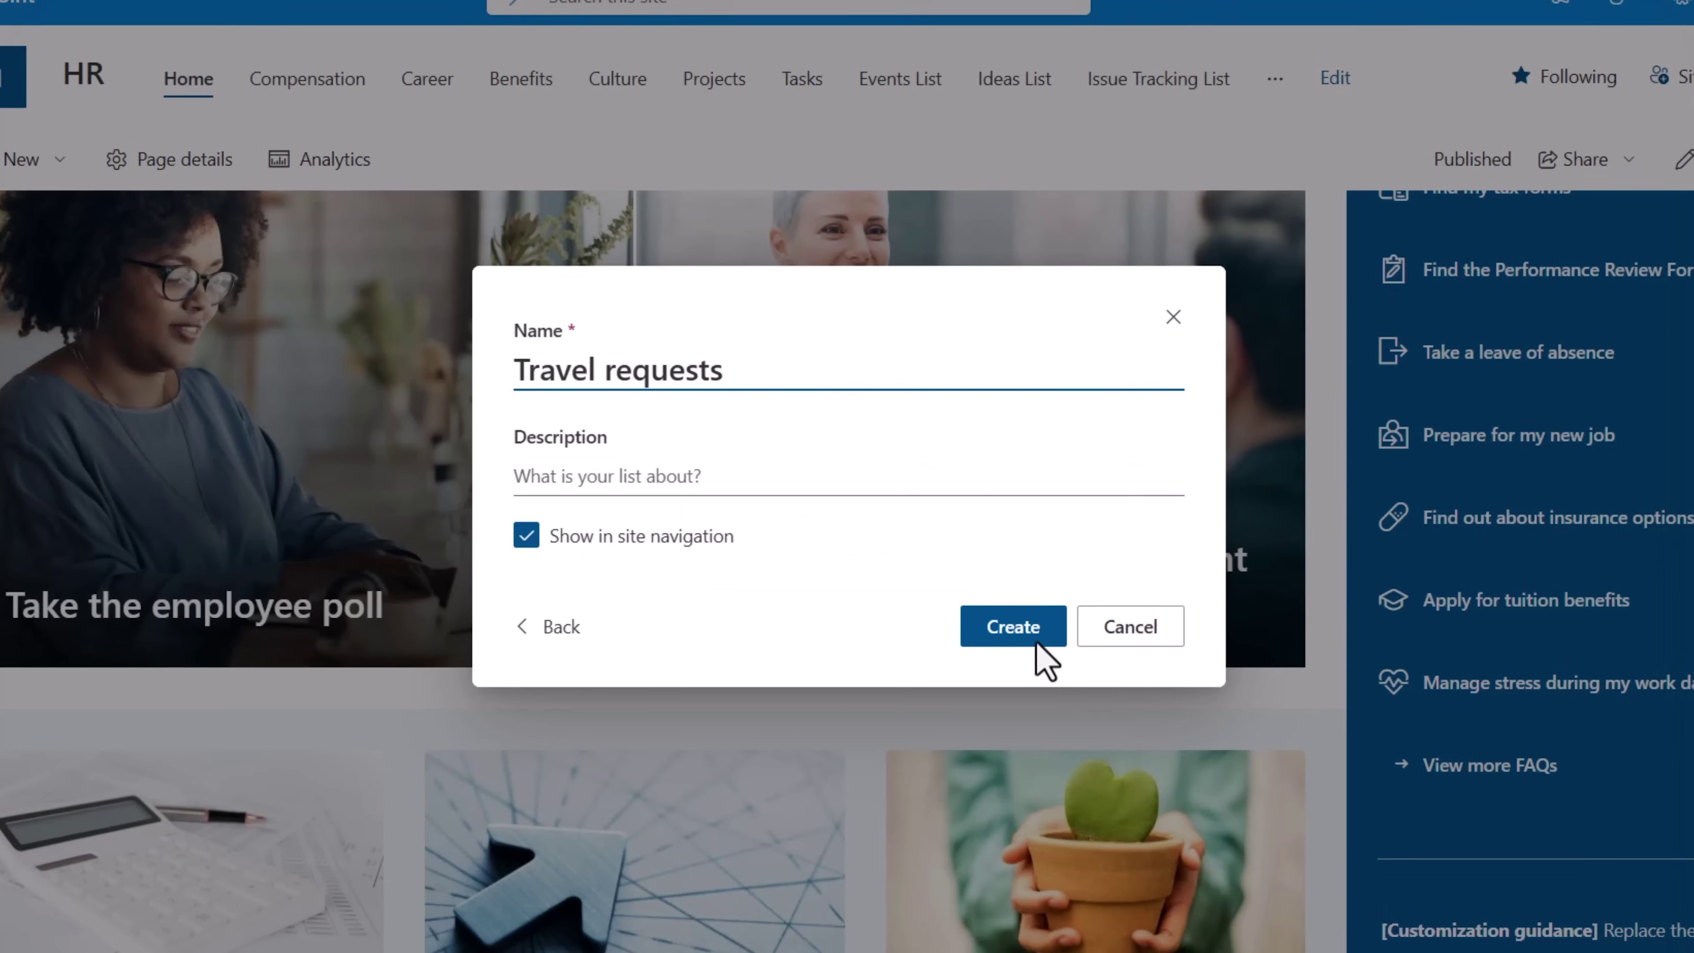
{"action": "left_click", "coordinate": [1029, 635]}
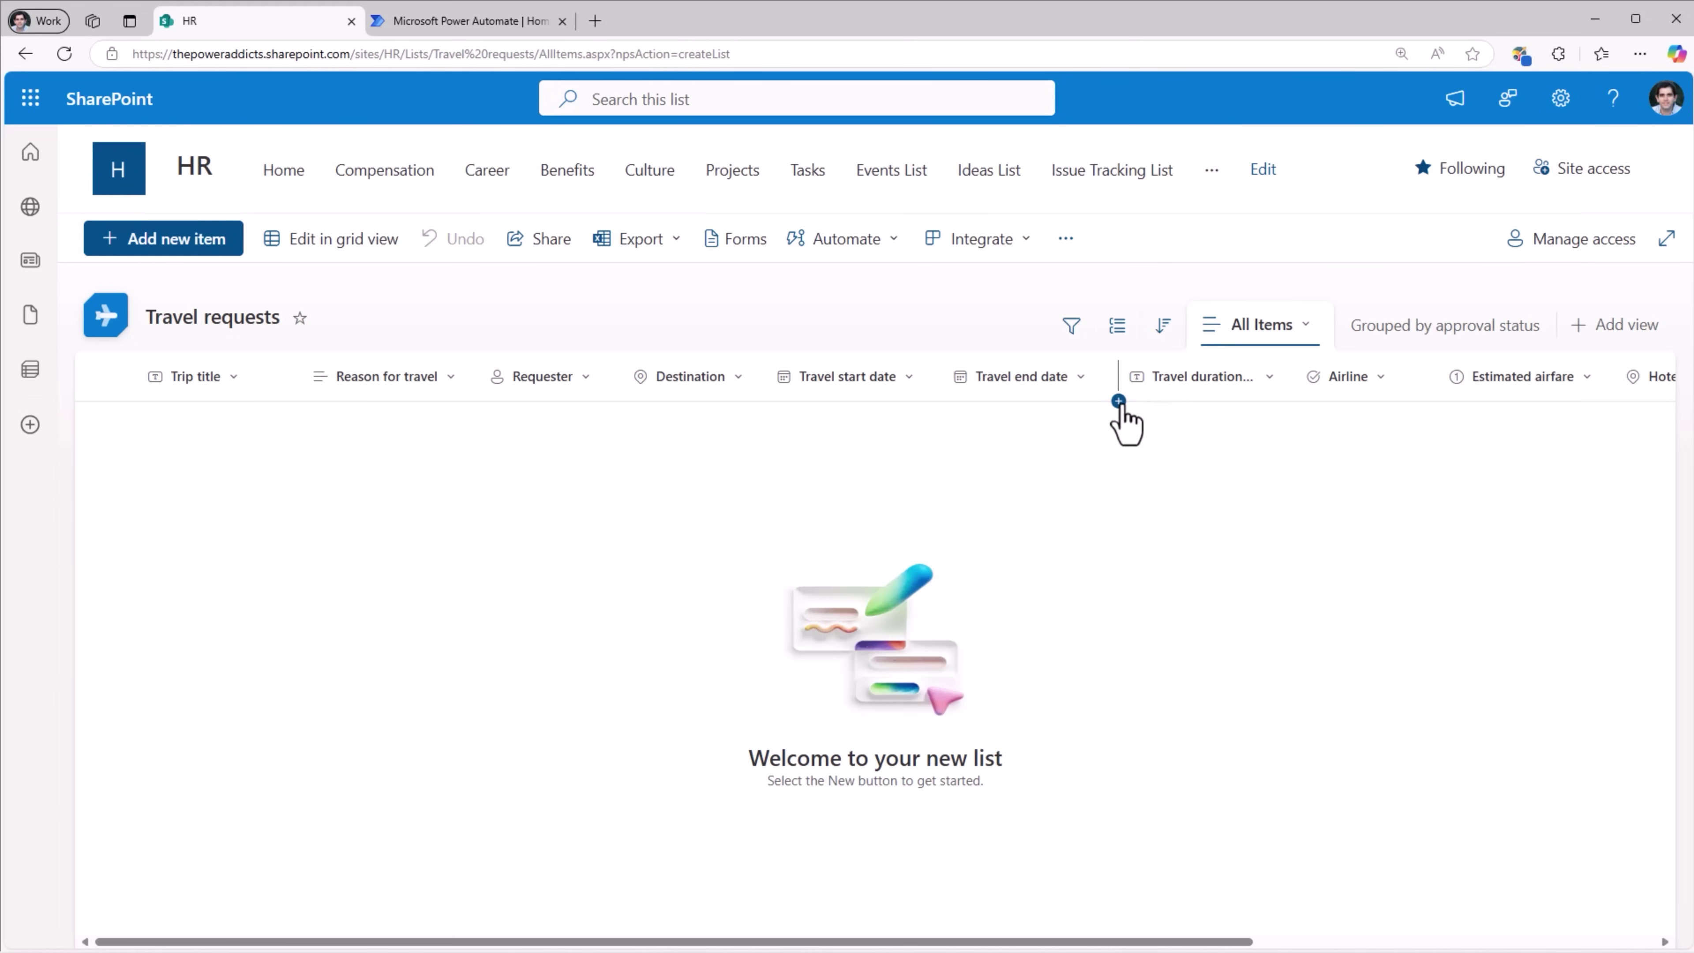
Step: Add a choice column named Status with options Pending, Approved and Rejected
{"action": "left_click", "coordinate": [1118, 400]}
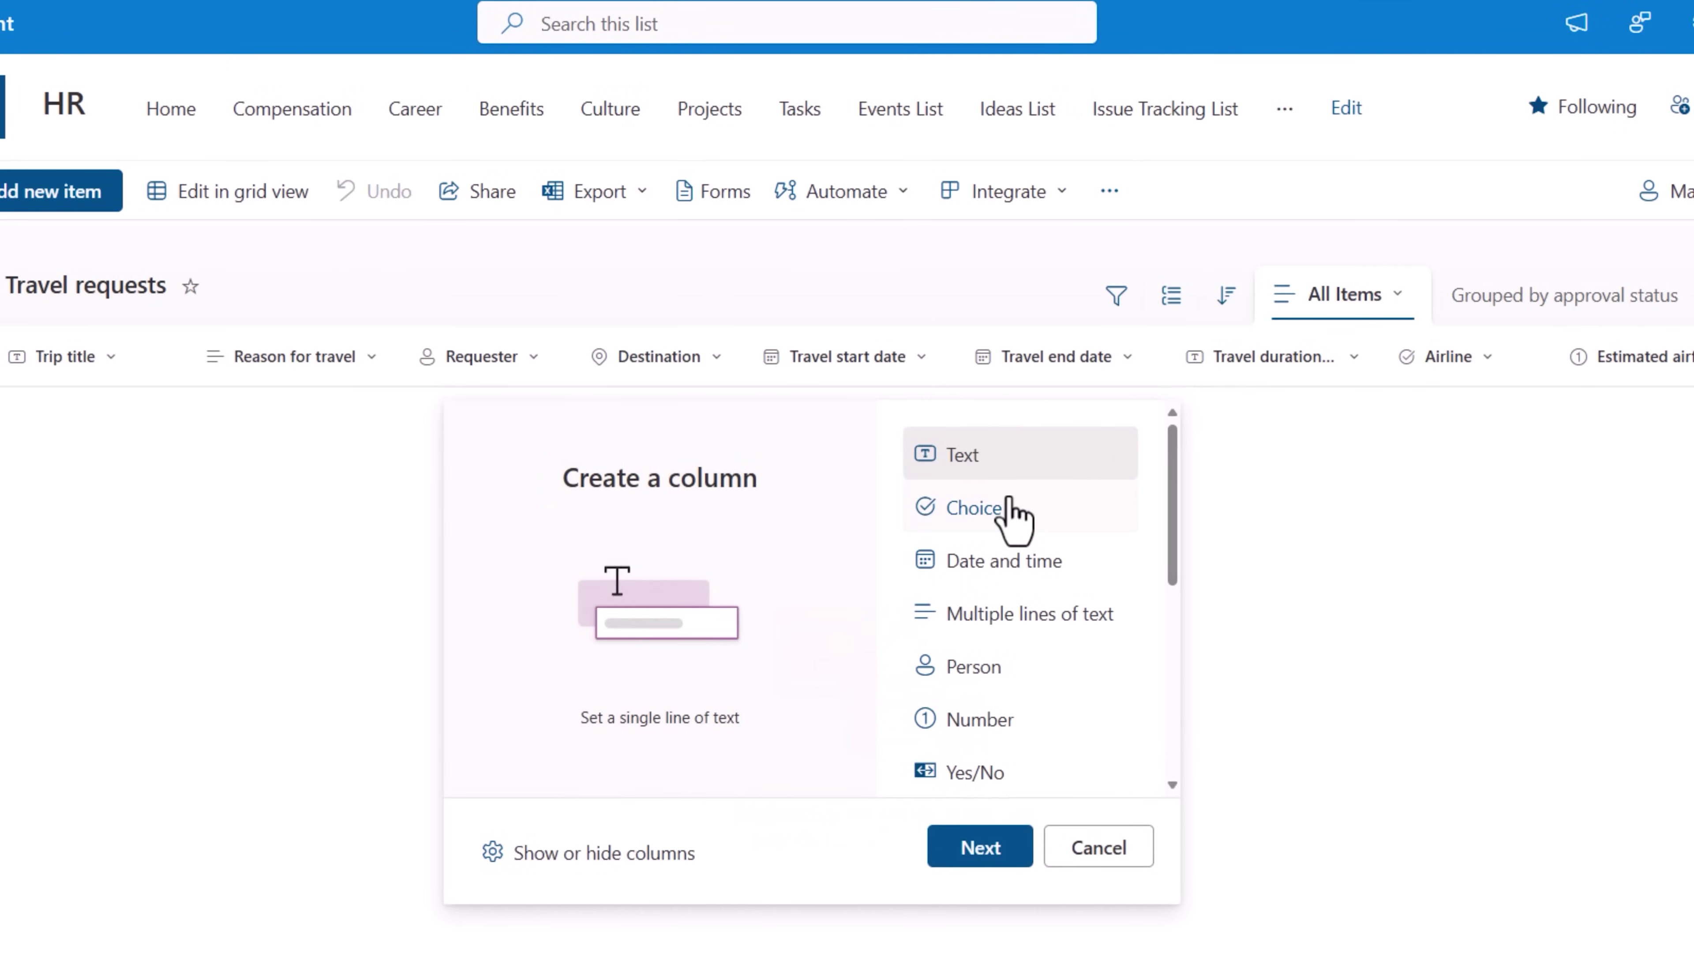
{"action": "left_click", "coordinate": [1007, 507]}
{"action": "left_click", "coordinate": [977, 851]}
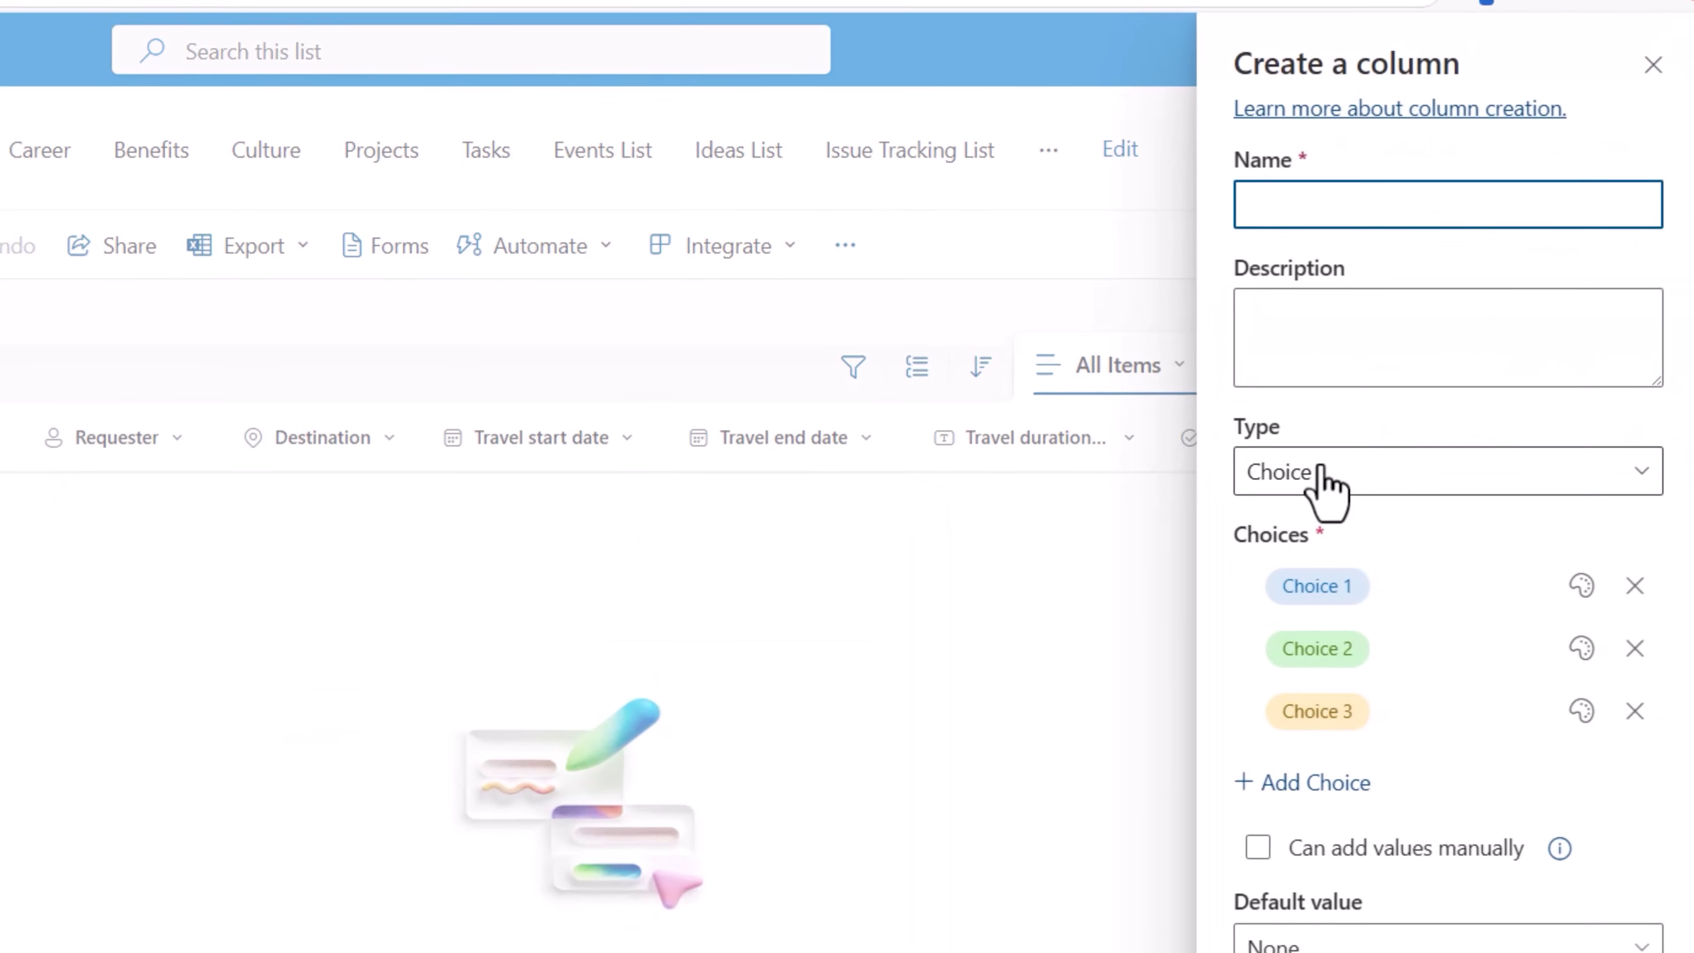
{"action": "type", "text": "Status"}
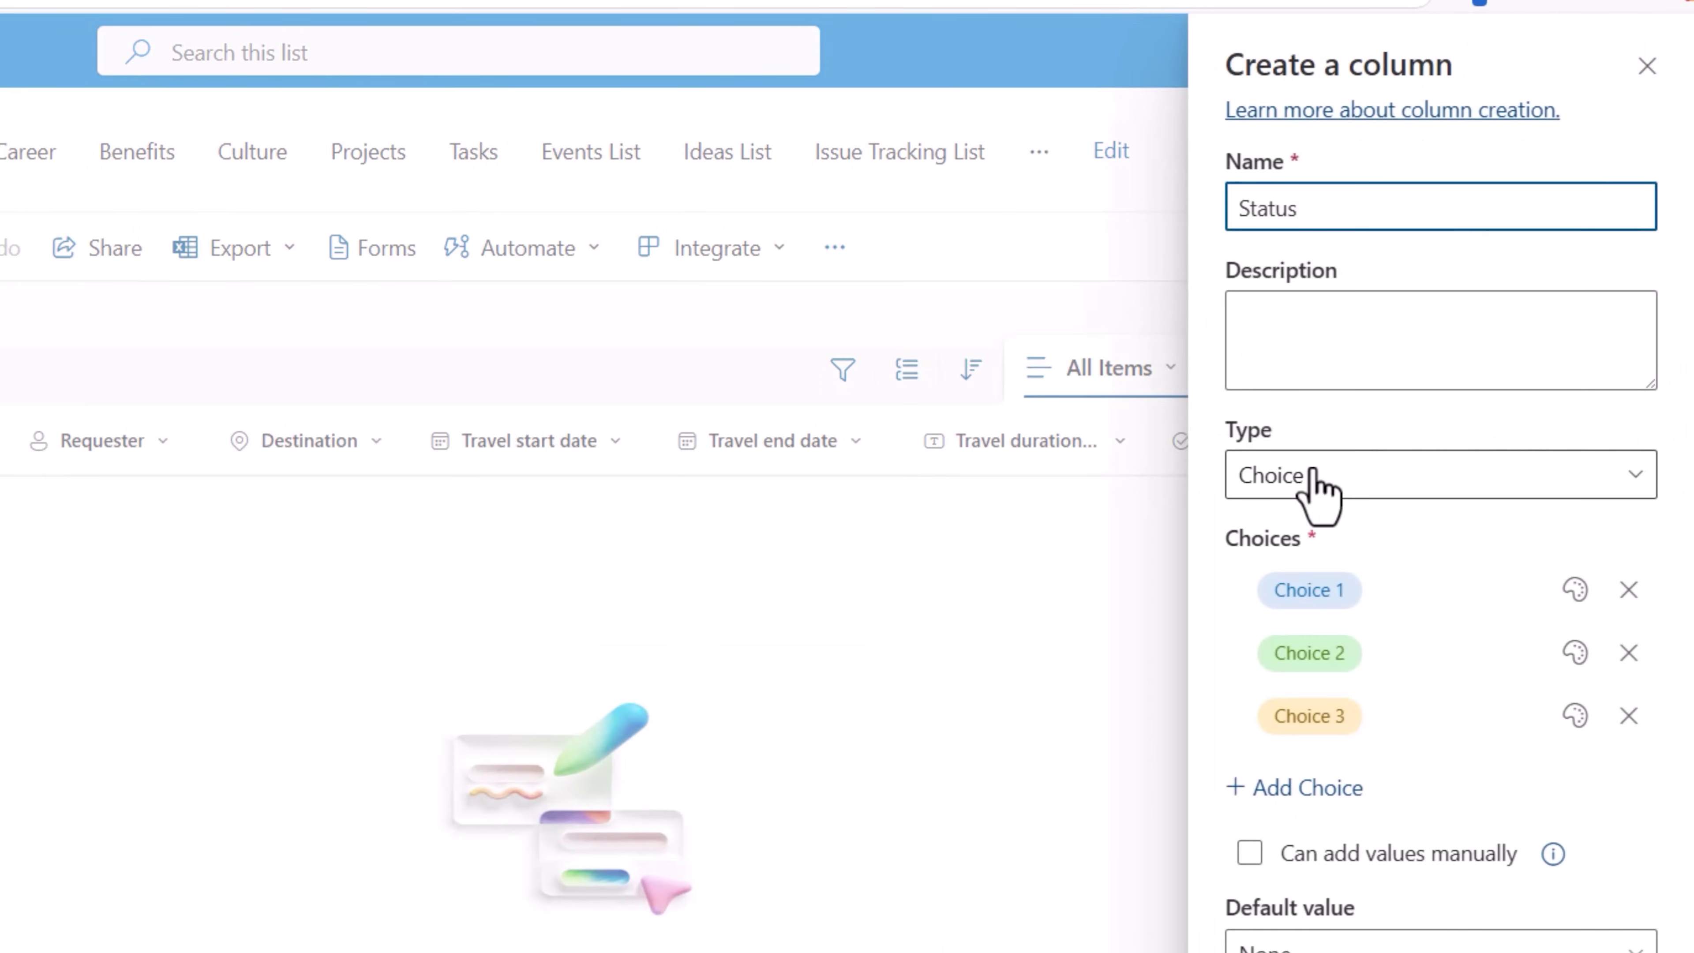
{"action": "left_click", "coordinate": [1323, 592]}
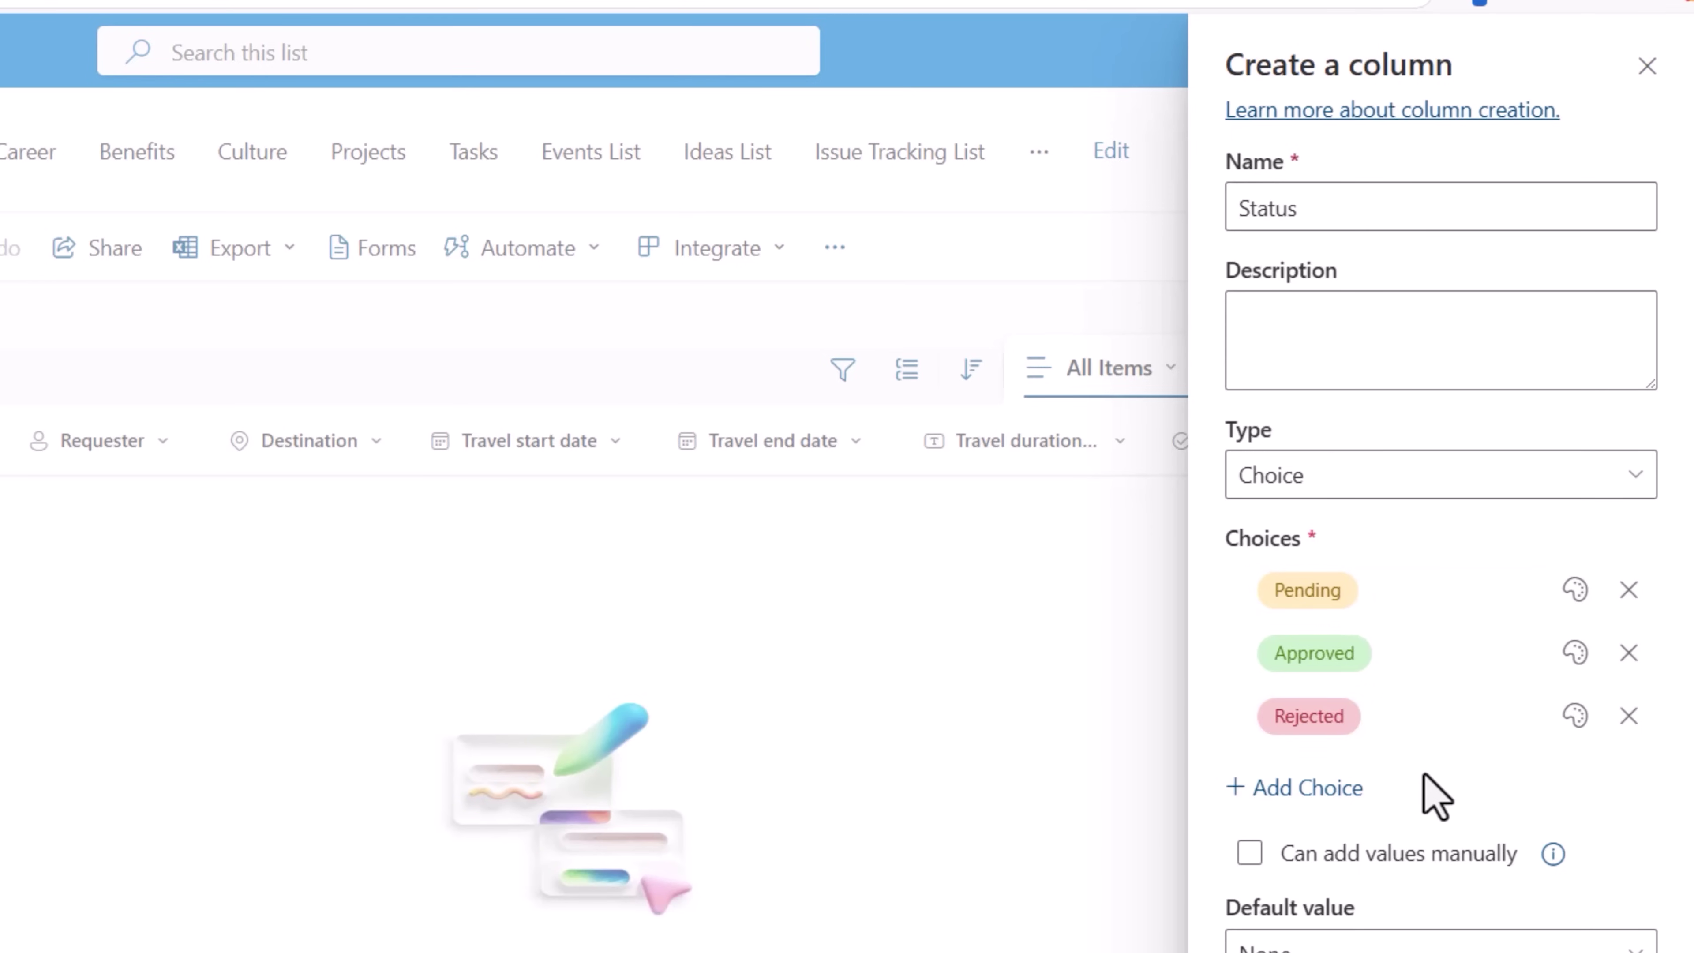
{"action": "left_click", "coordinate": [1336, 909]}
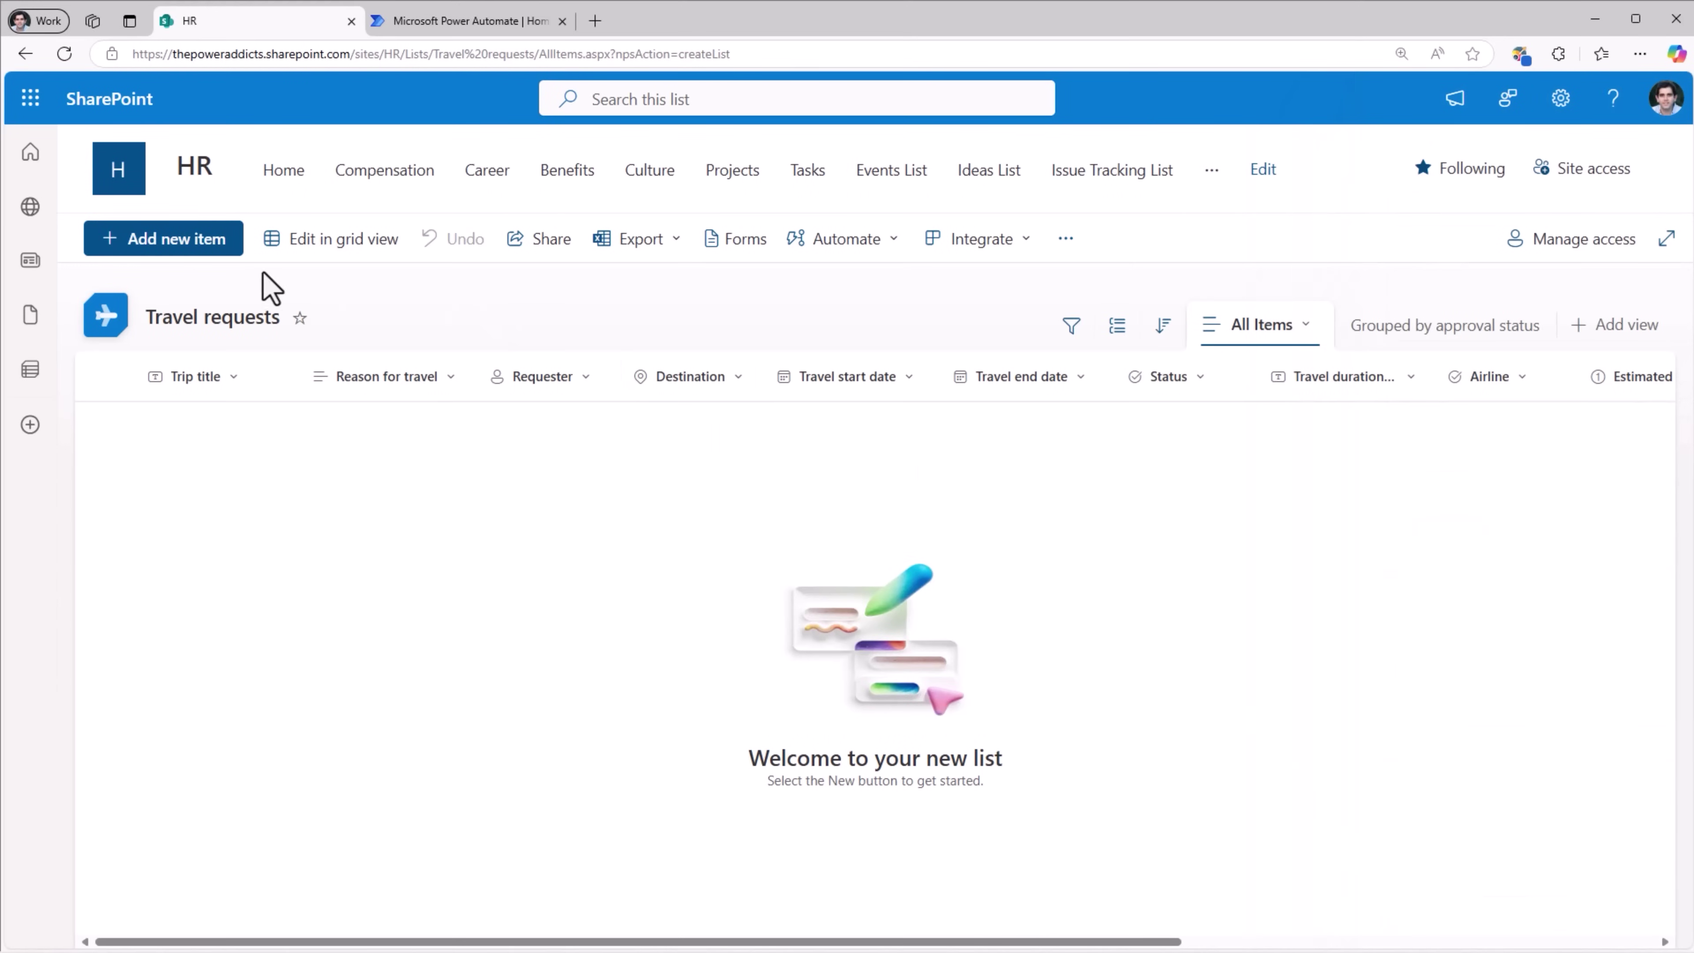
Step: Open a new item form and hide the Status field from it
{"action": "left_click", "coordinate": [200, 252]}
{"action": "scroll", "coordinate": [371, 424], "scroll_direction": "down", "scroll_amount": 10}
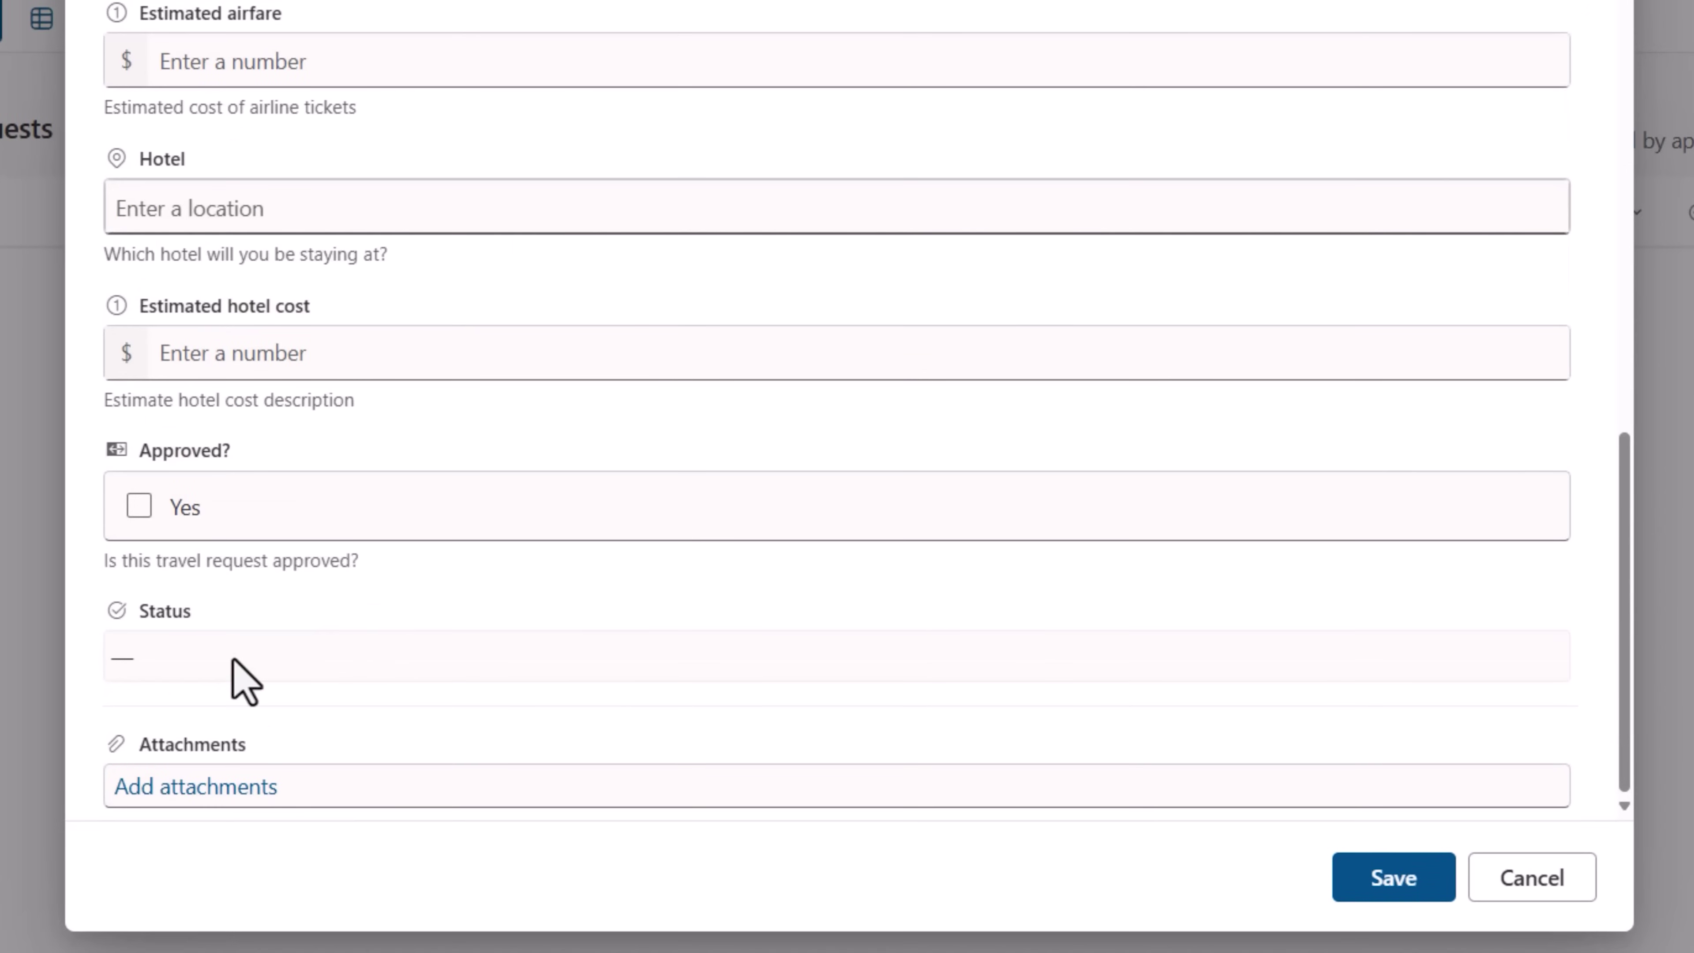
{"action": "left_click", "coordinate": [232, 657]}
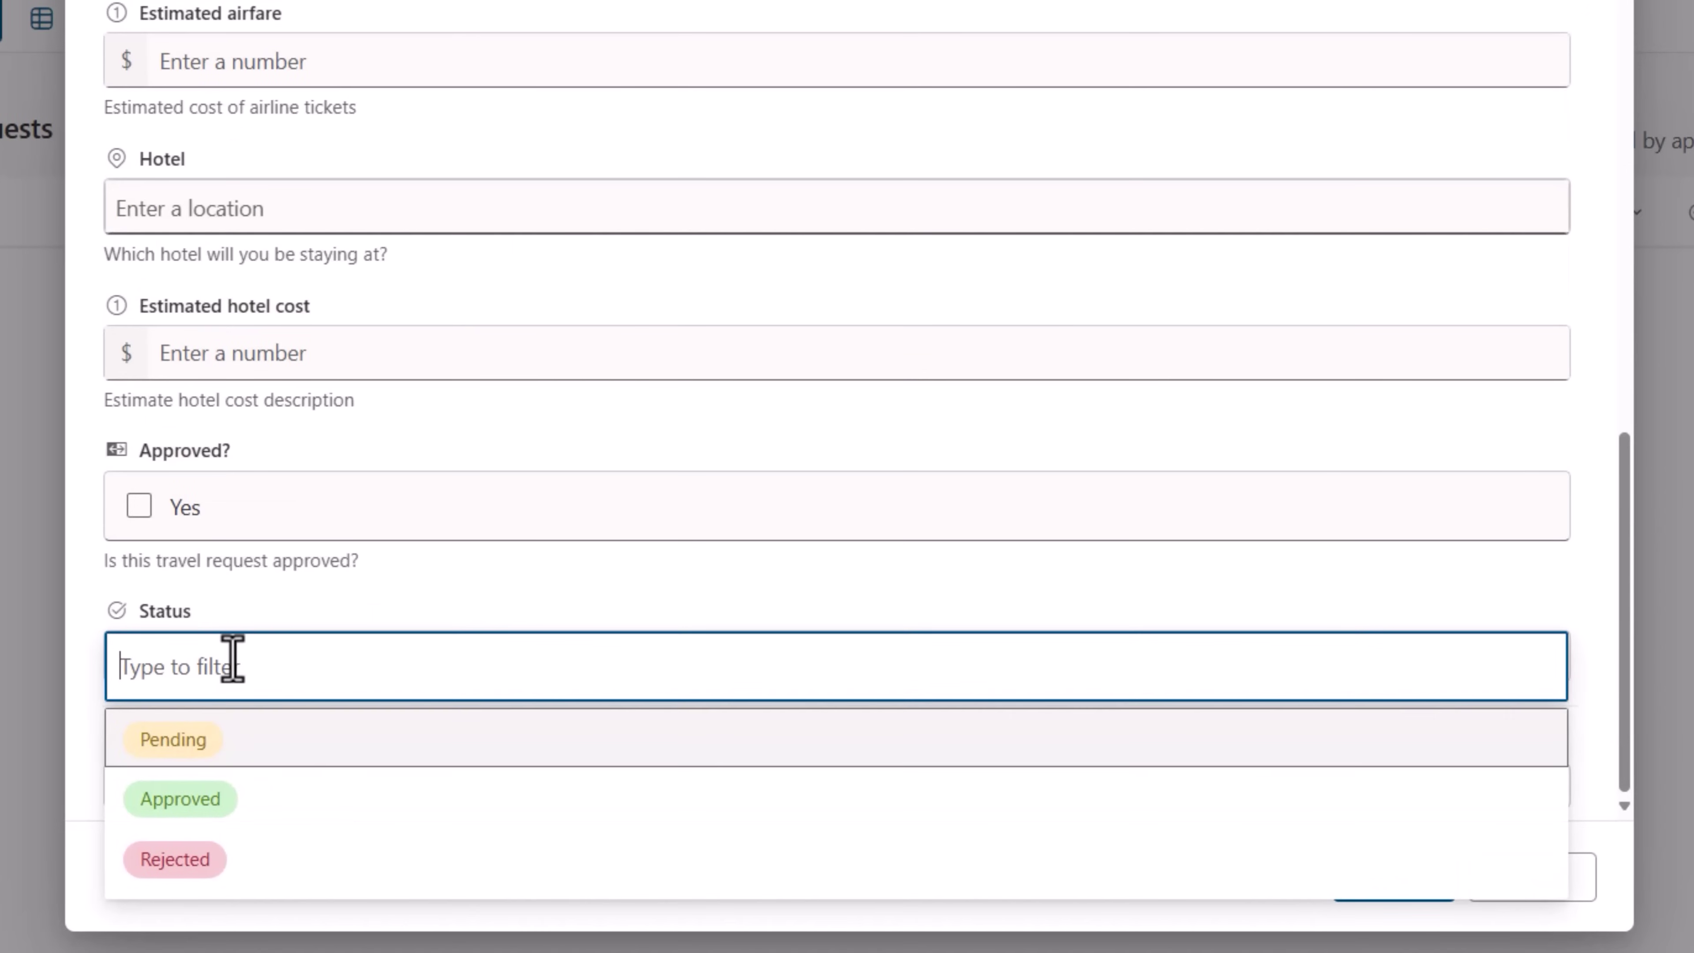
{"action": "left_click", "coordinate": [253, 794]}
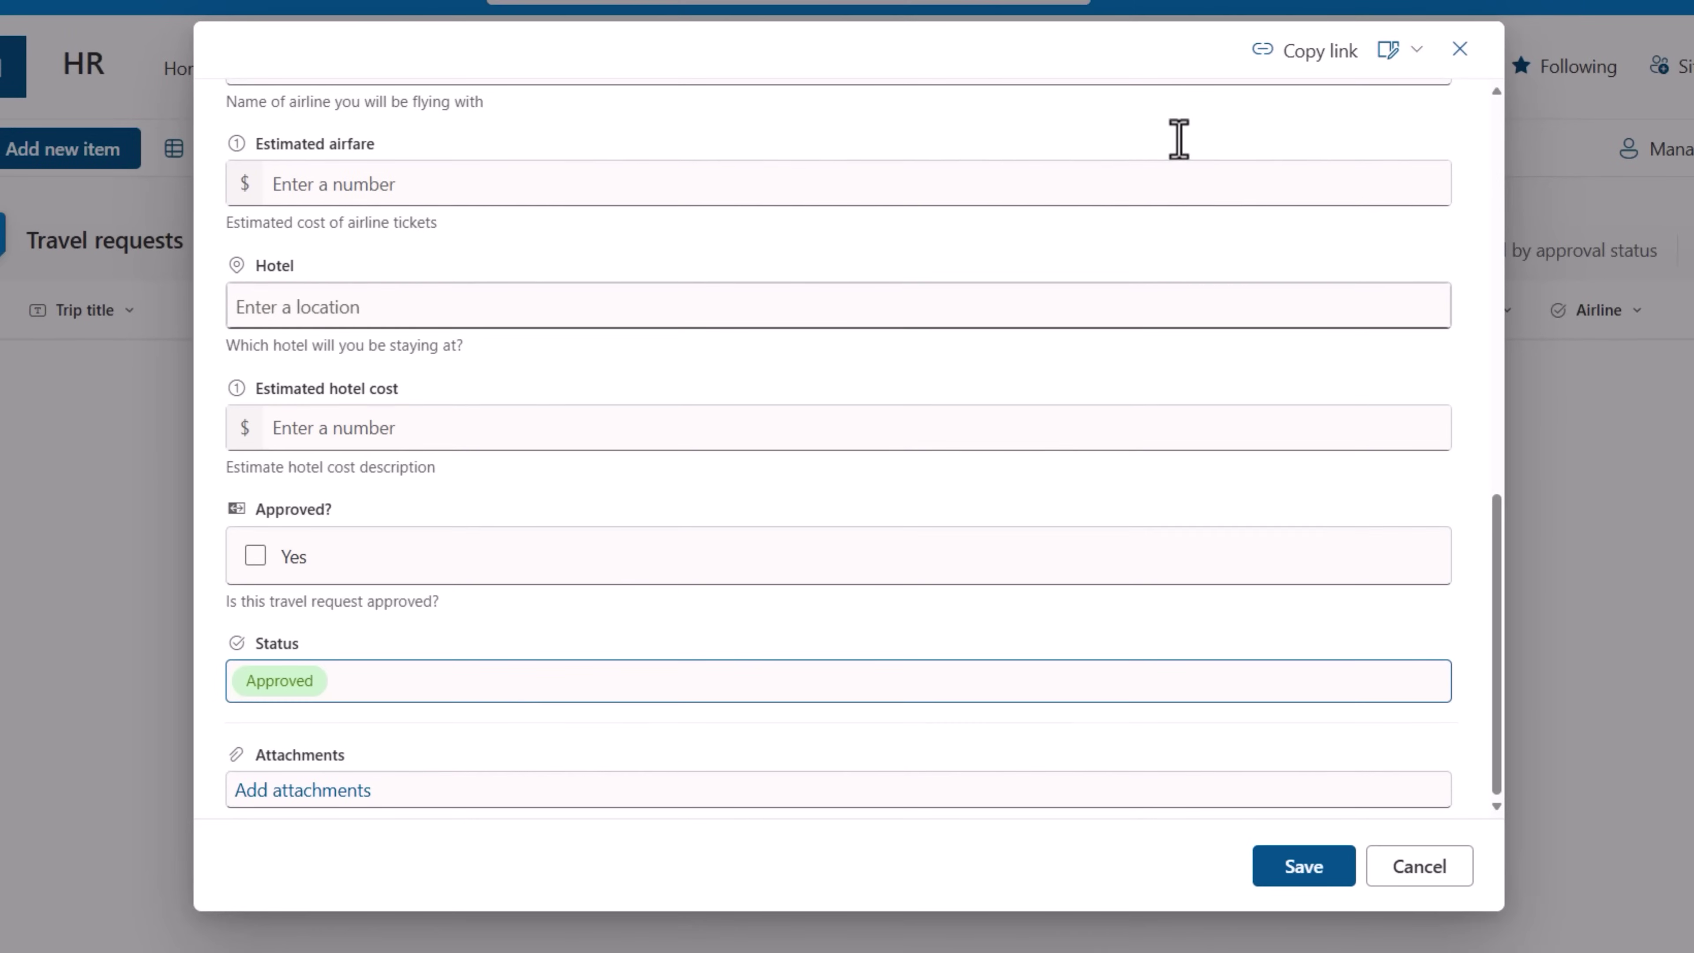
{"action": "left_click", "coordinate": [1401, 52]}
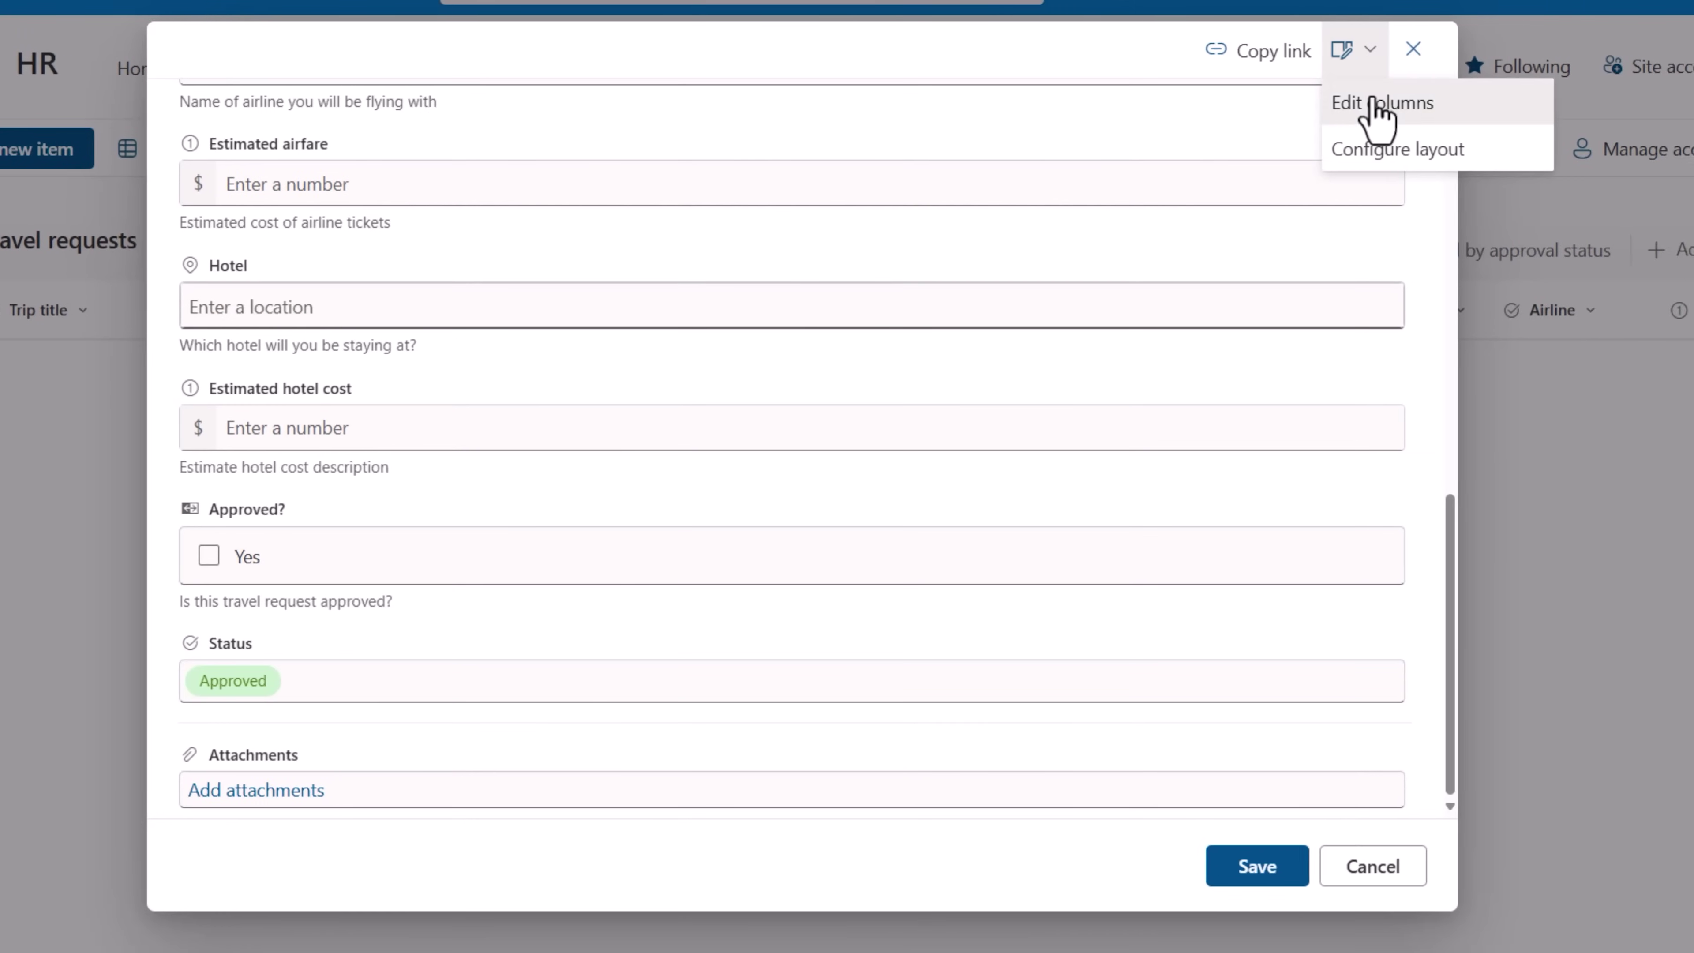
{"action": "left_click", "coordinate": [1422, 108]}
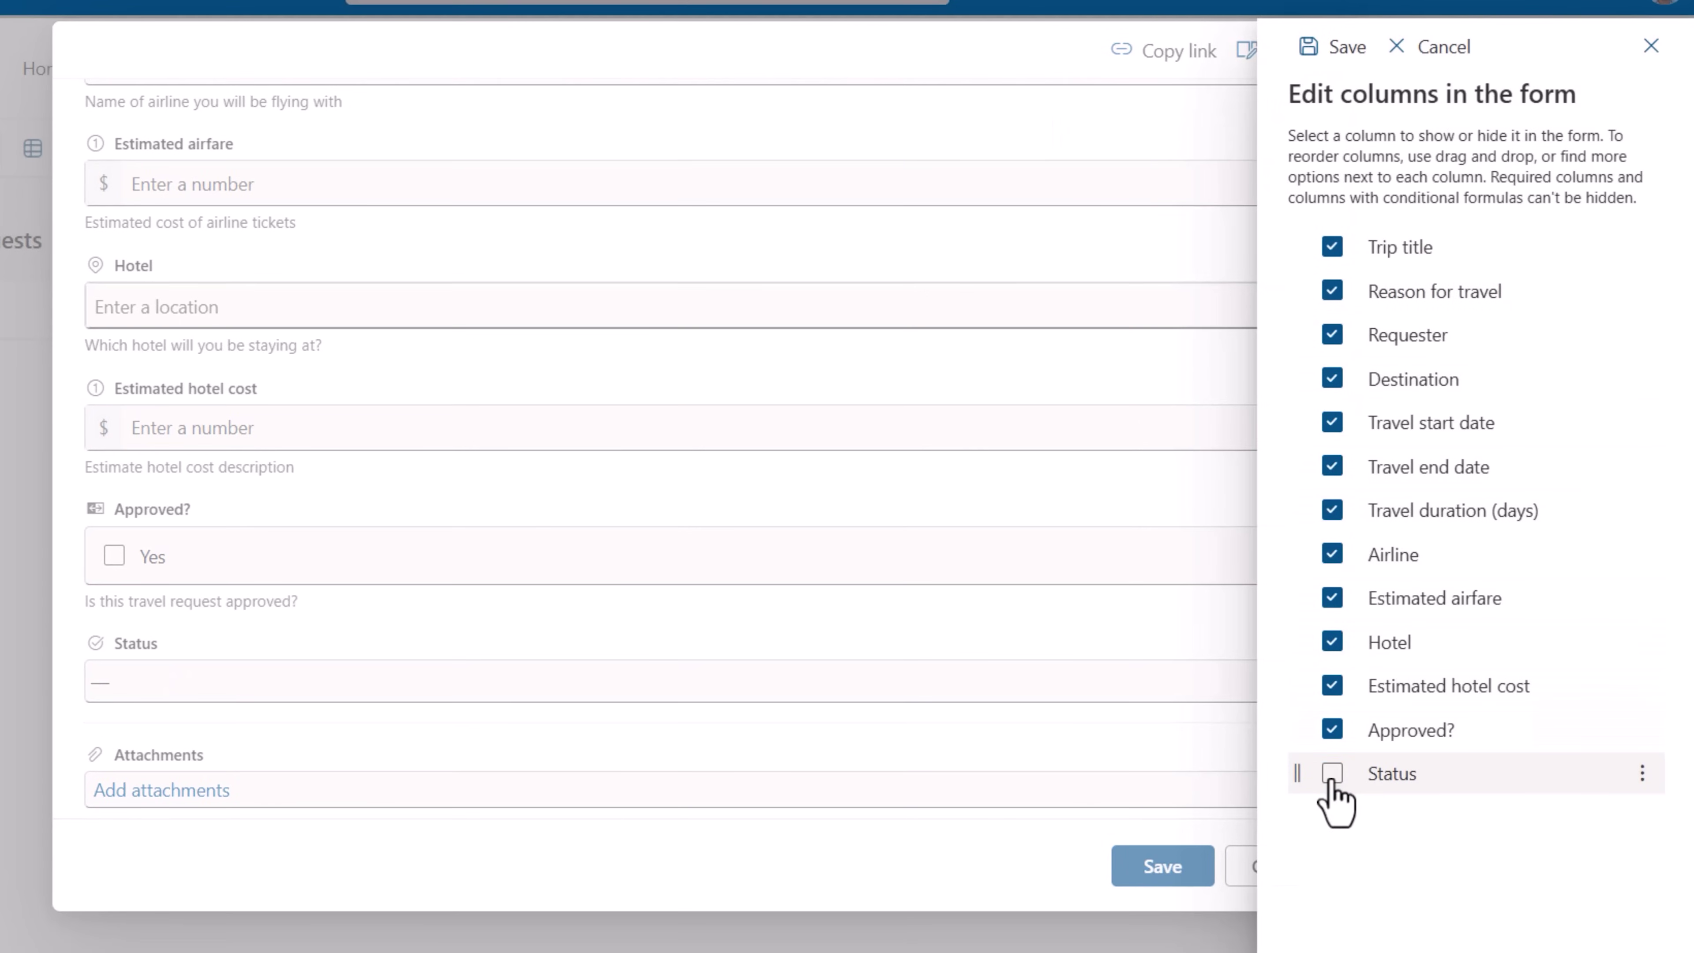
{"action": "left_click", "coordinate": [1310, 48]}
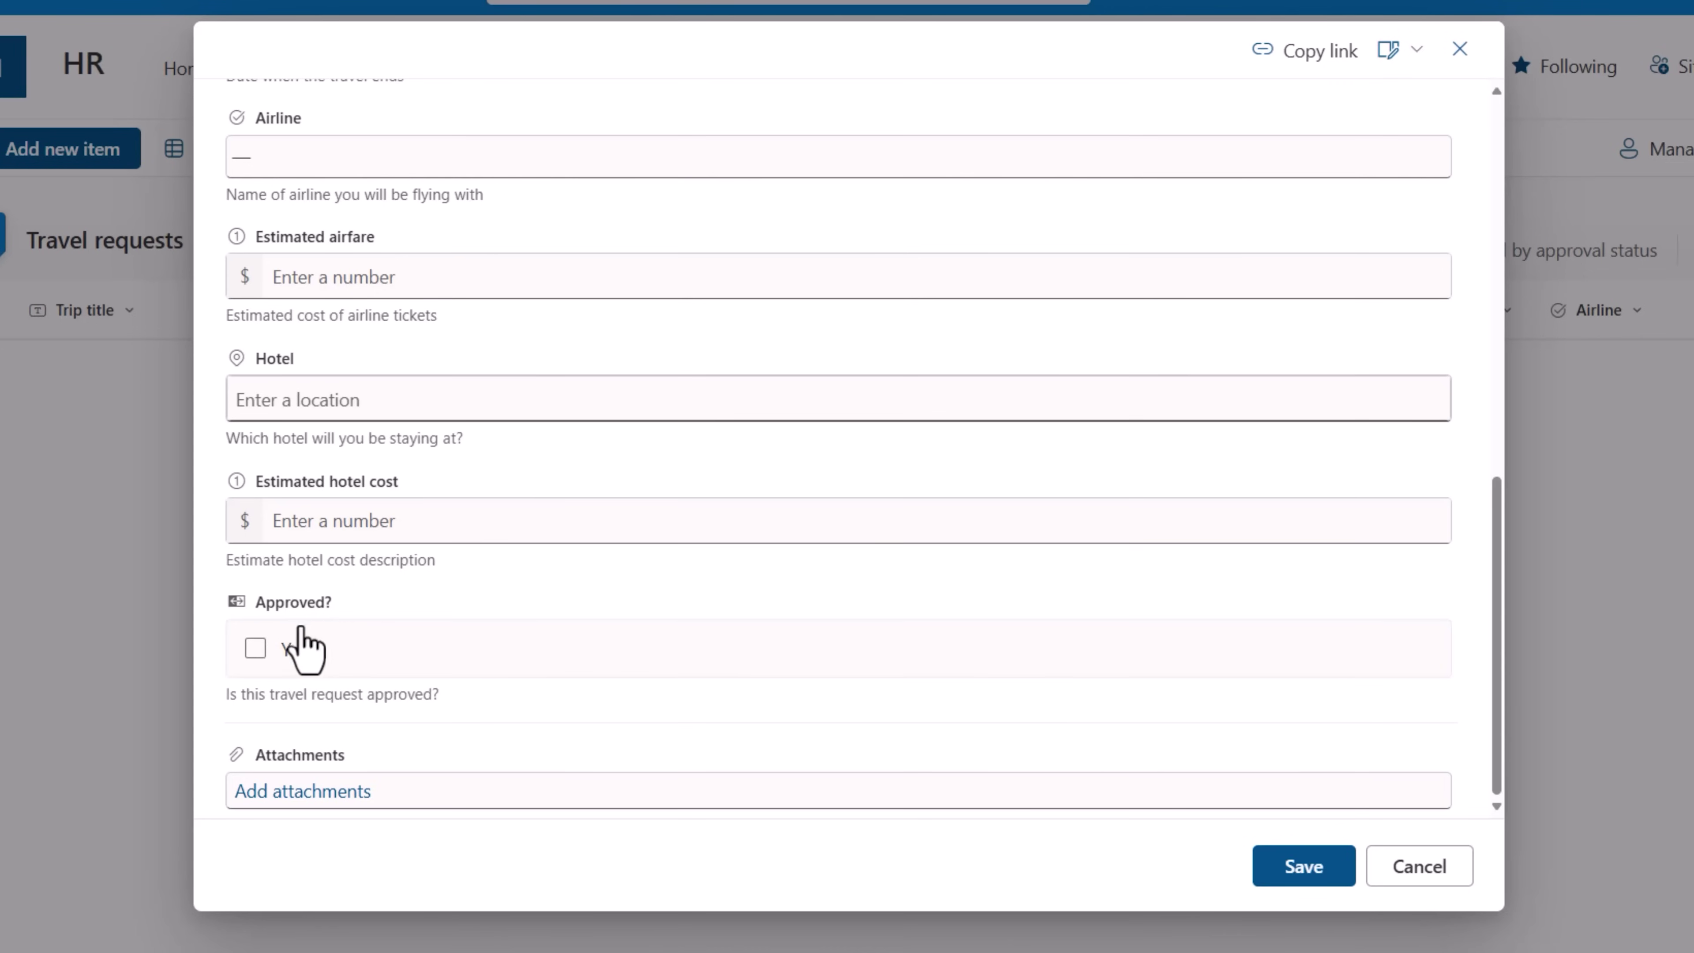
Step: Hide the Approved? field from the item form as well
{"action": "left_click", "coordinate": [1407, 49]}
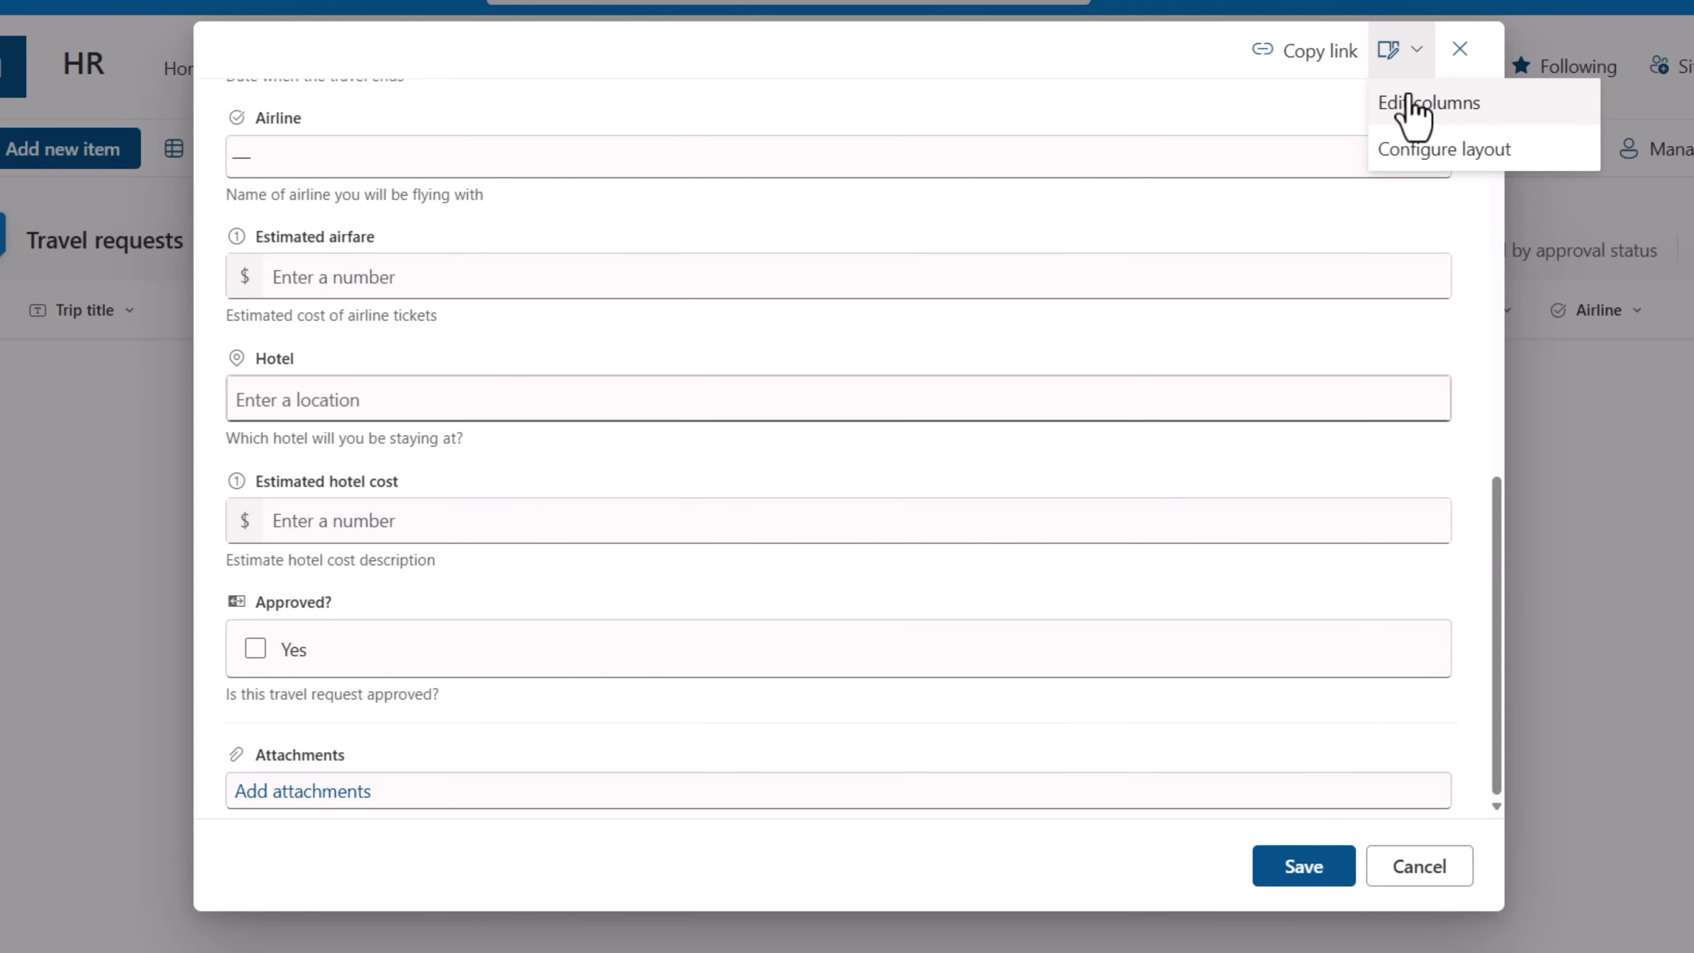
{"action": "left_click", "coordinate": [1409, 102]}
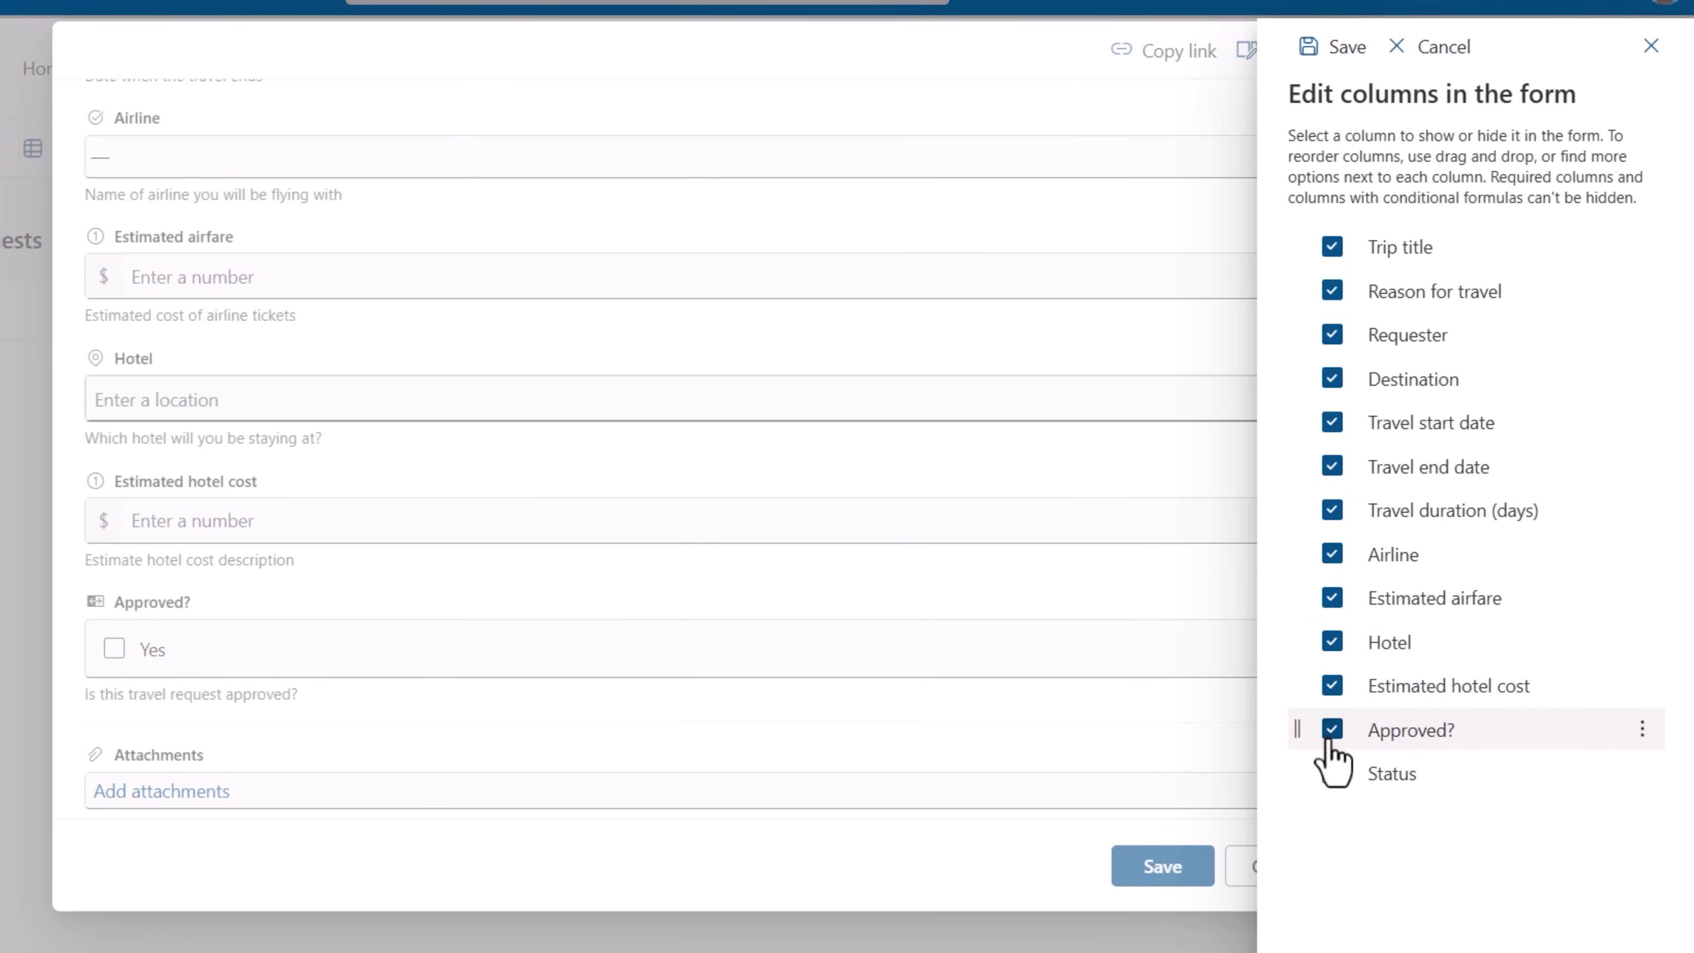
{"action": "left_click", "coordinate": [1337, 48]}
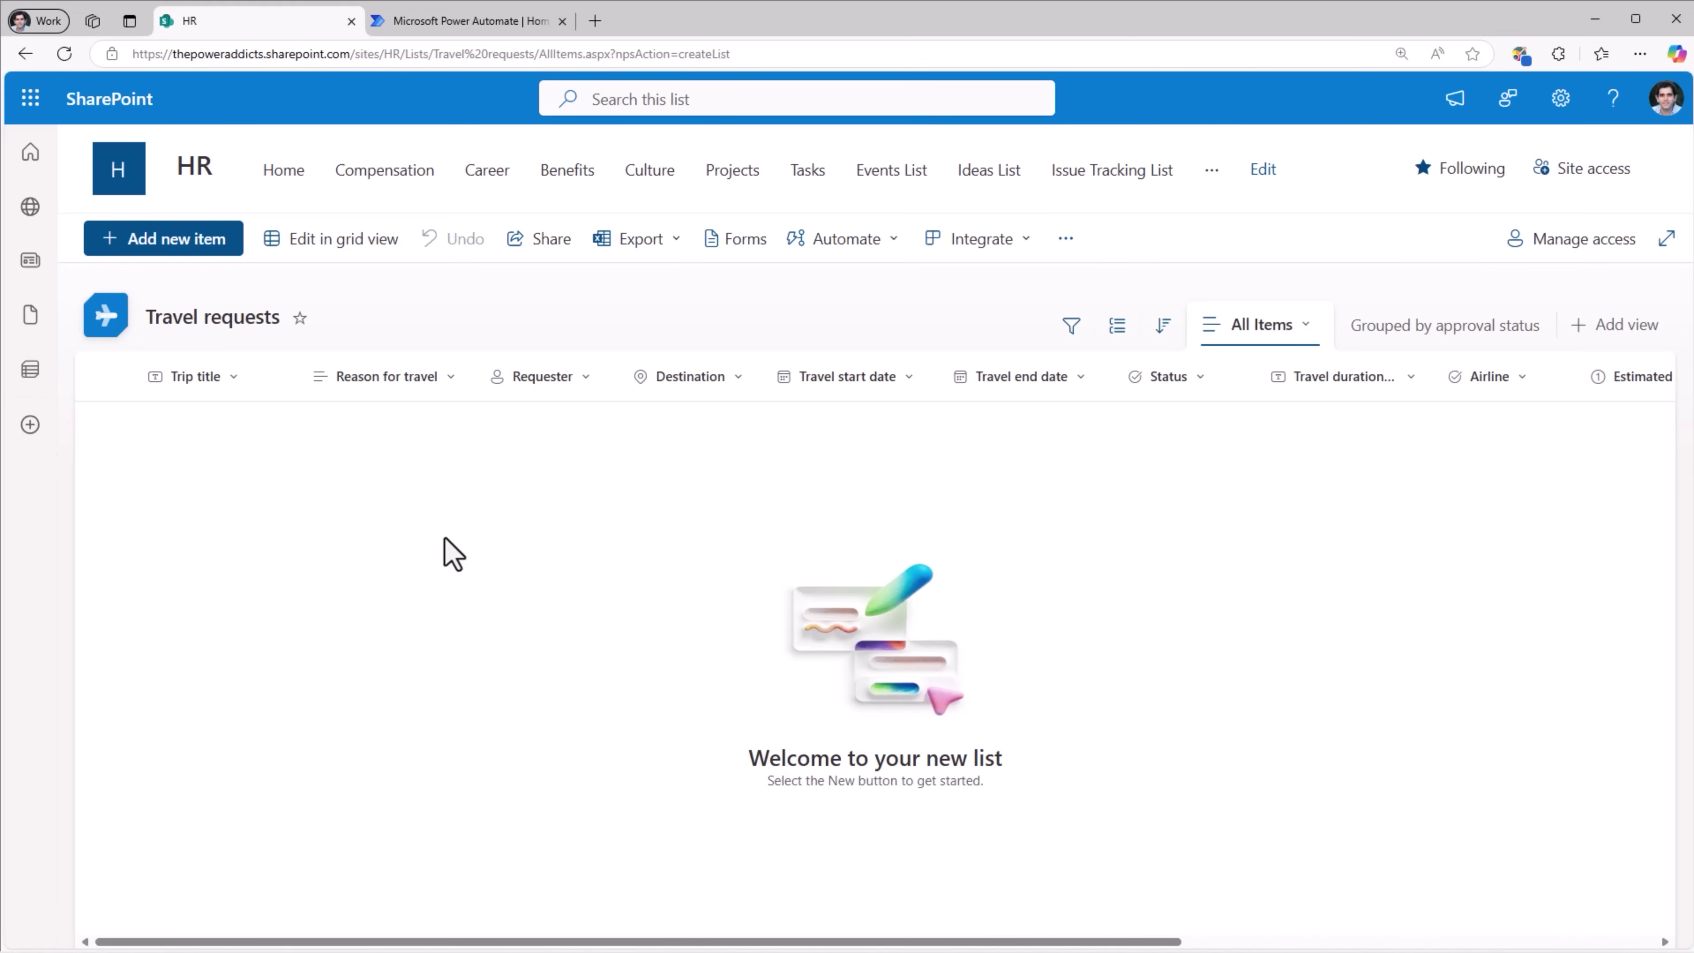
Step: Delete the Status column through its column settings
{"action": "left_click", "coordinate": [1175, 381]}
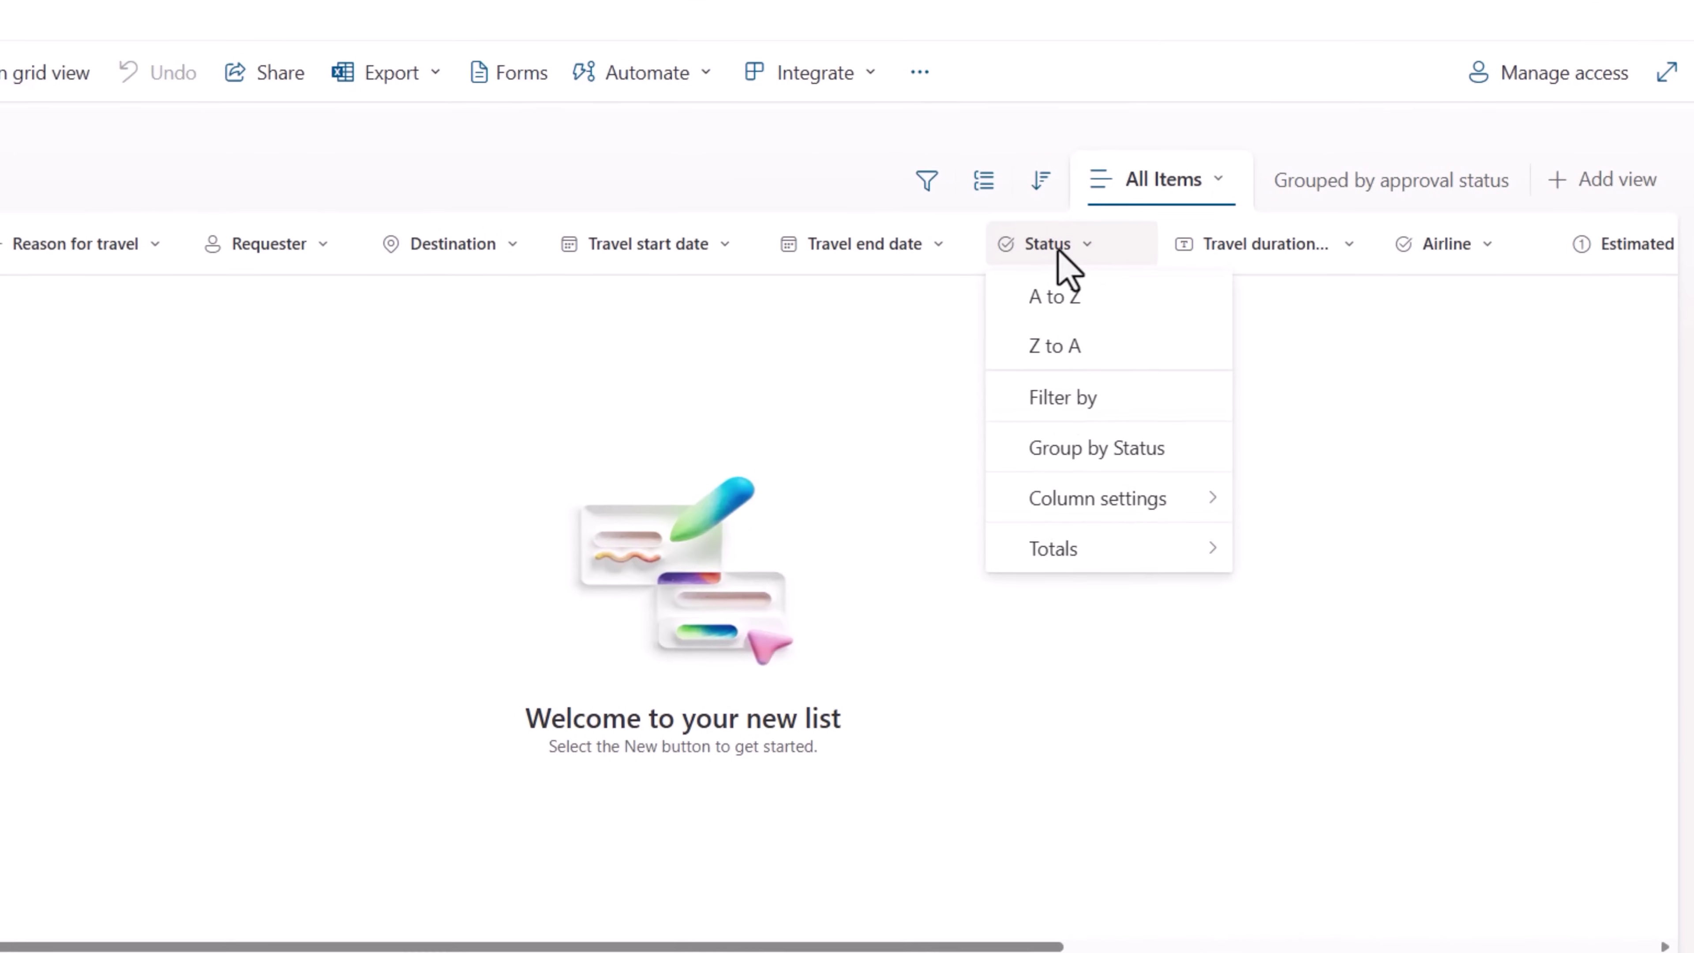
{"action": "mouse_move", "coordinate": [1127, 508]}
{"action": "left_click", "coordinate": [1288, 491]}
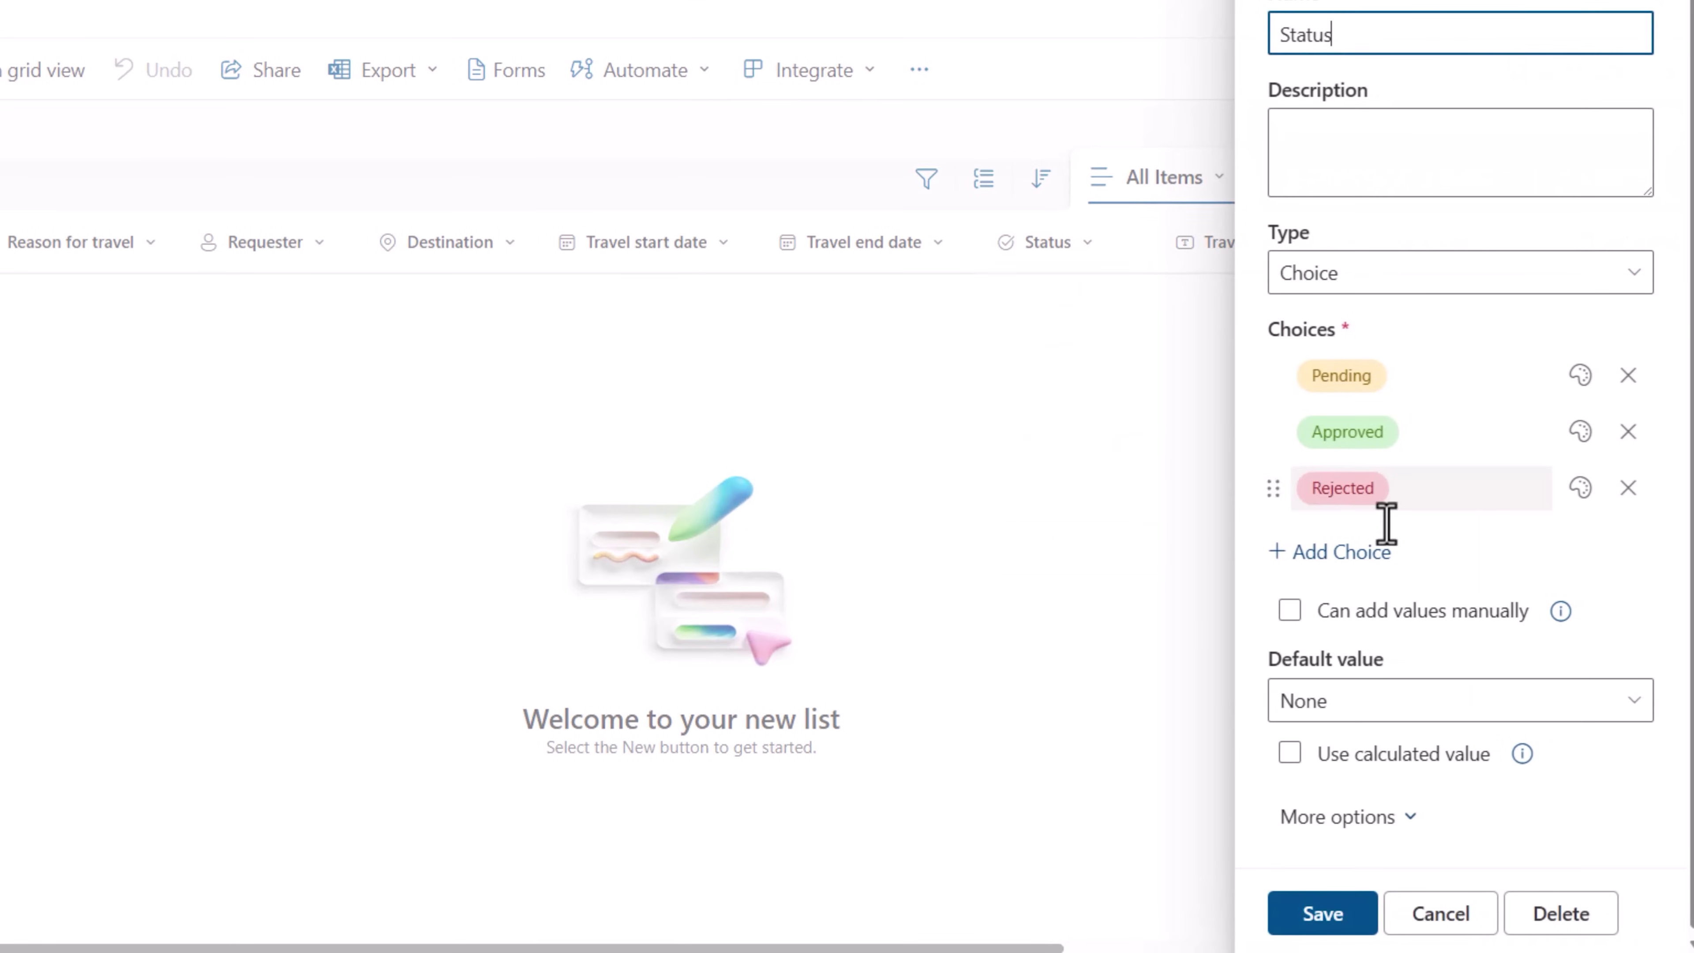
{"action": "left_click", "coordinate": [1564, 918]}
{"action": "left_click", "coordinate": [842, 493]}
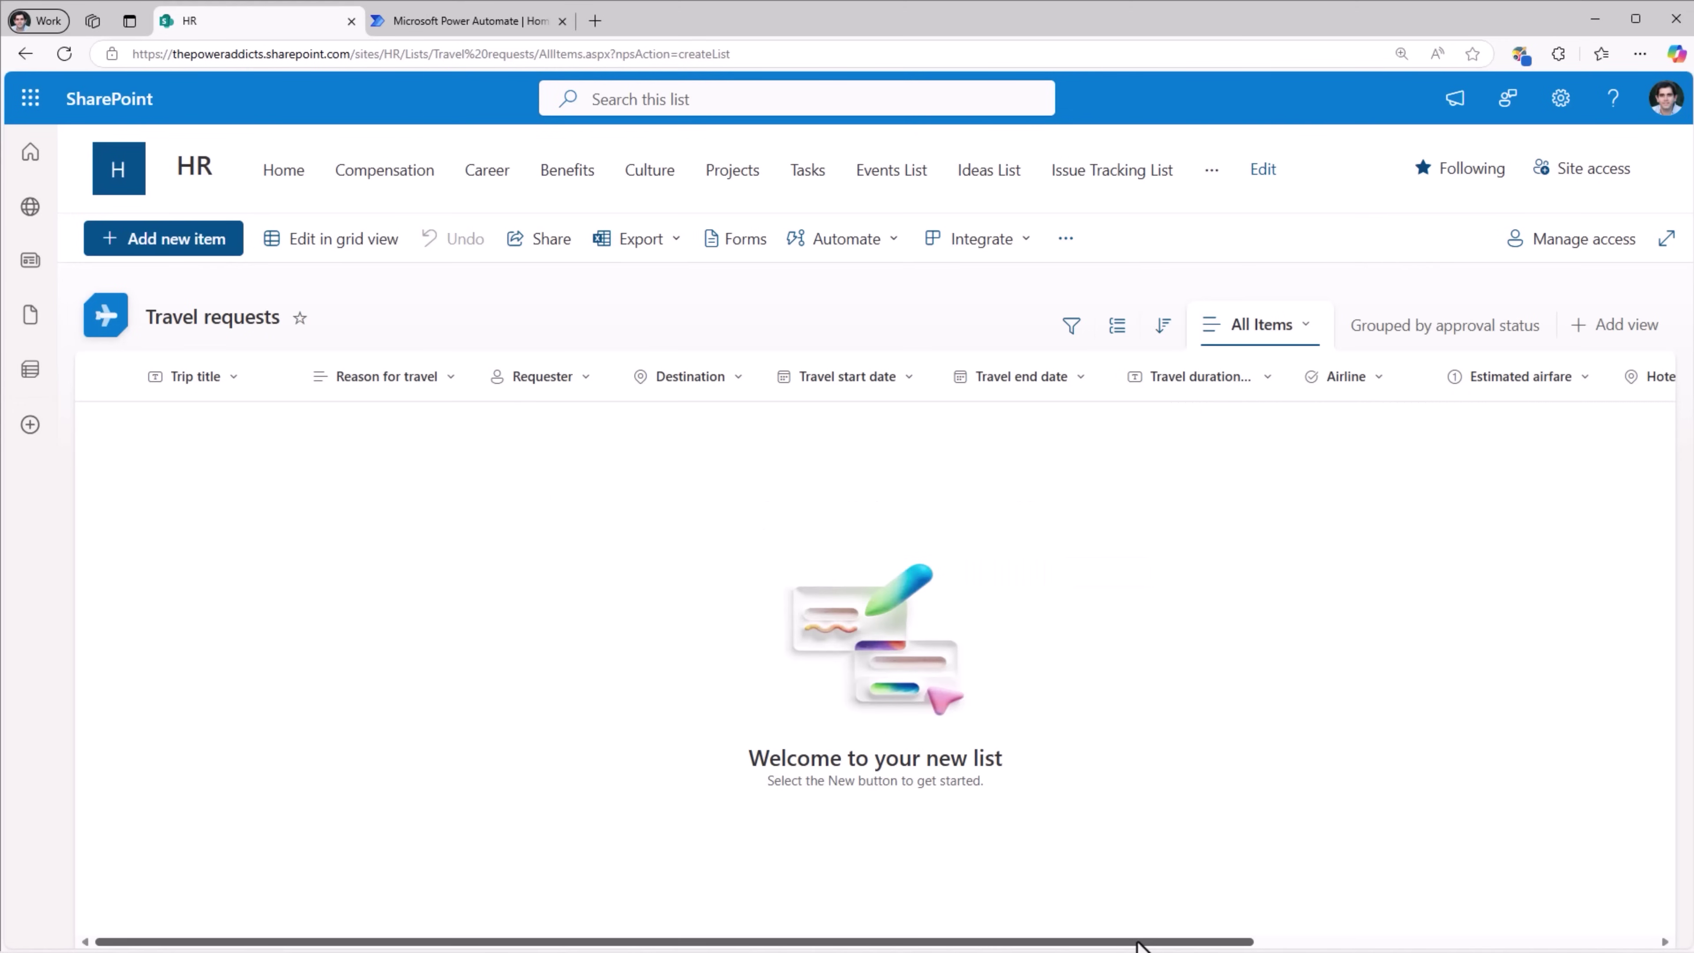
Step: Delete the Approved? column through its column settings
{"action": "left_click_drag", "start_coordinate": [1137, 943], "coordinate": [1537, 944]}
{"action": "left_click", "coordinate": [1482, 376]}
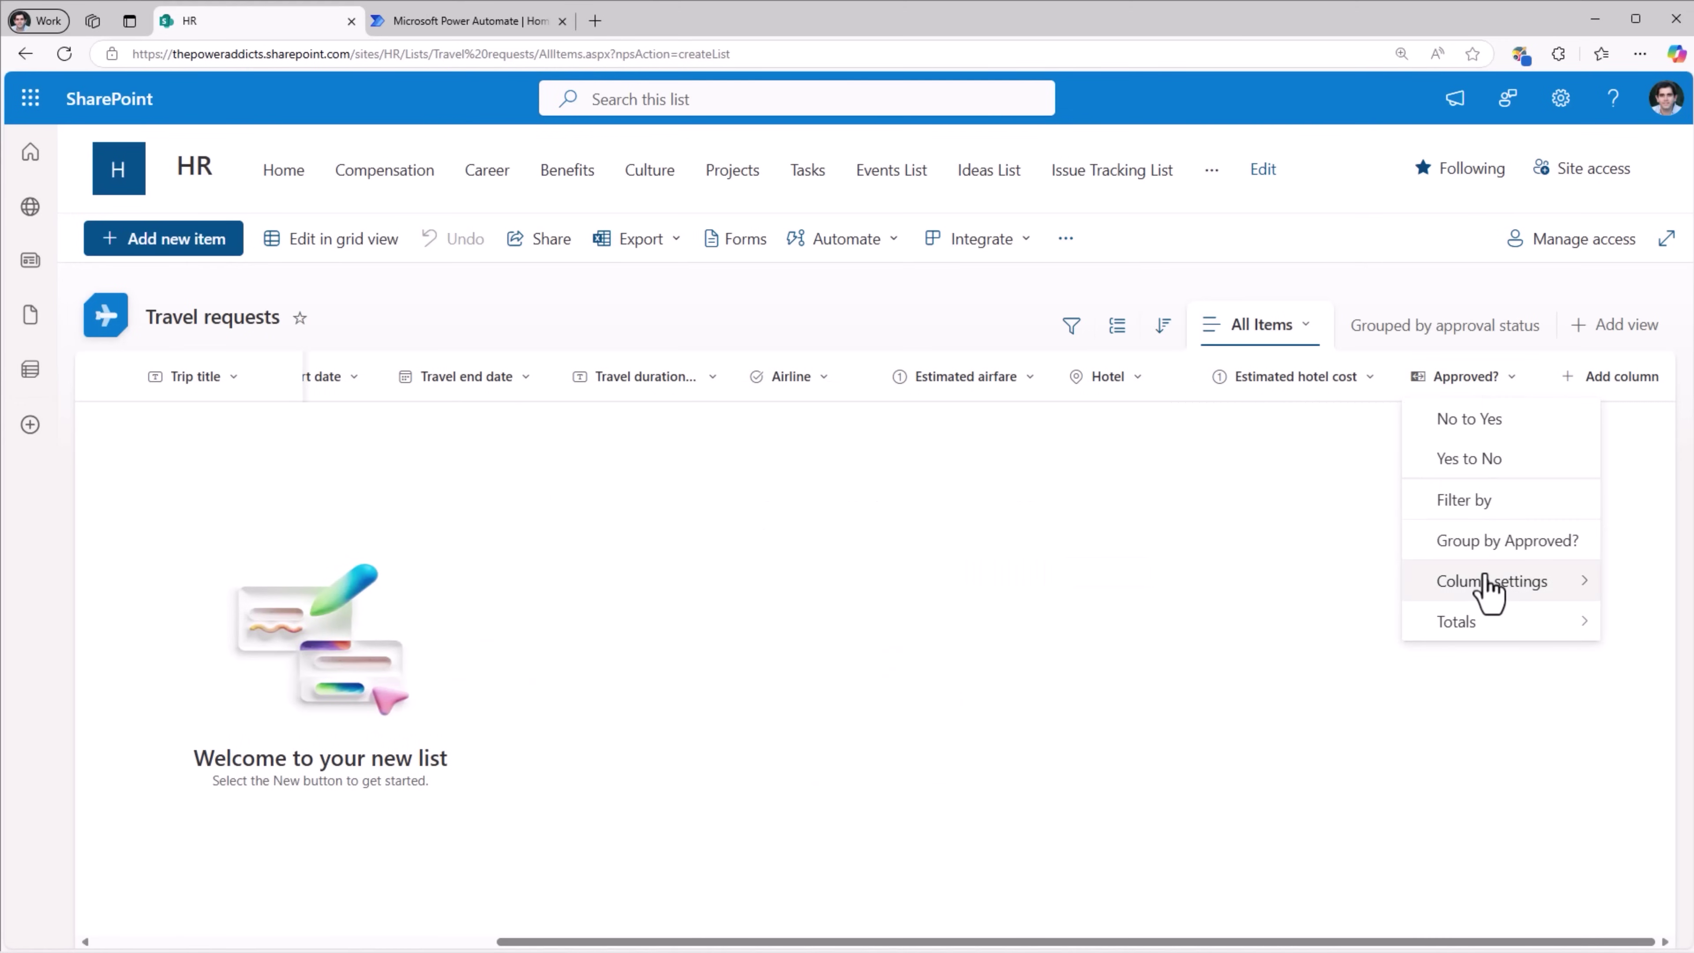
{"action": "mouse_move", "coordinate": [1488, 587]}
{"action": "left_click", "coordinate": [1302, 584]}
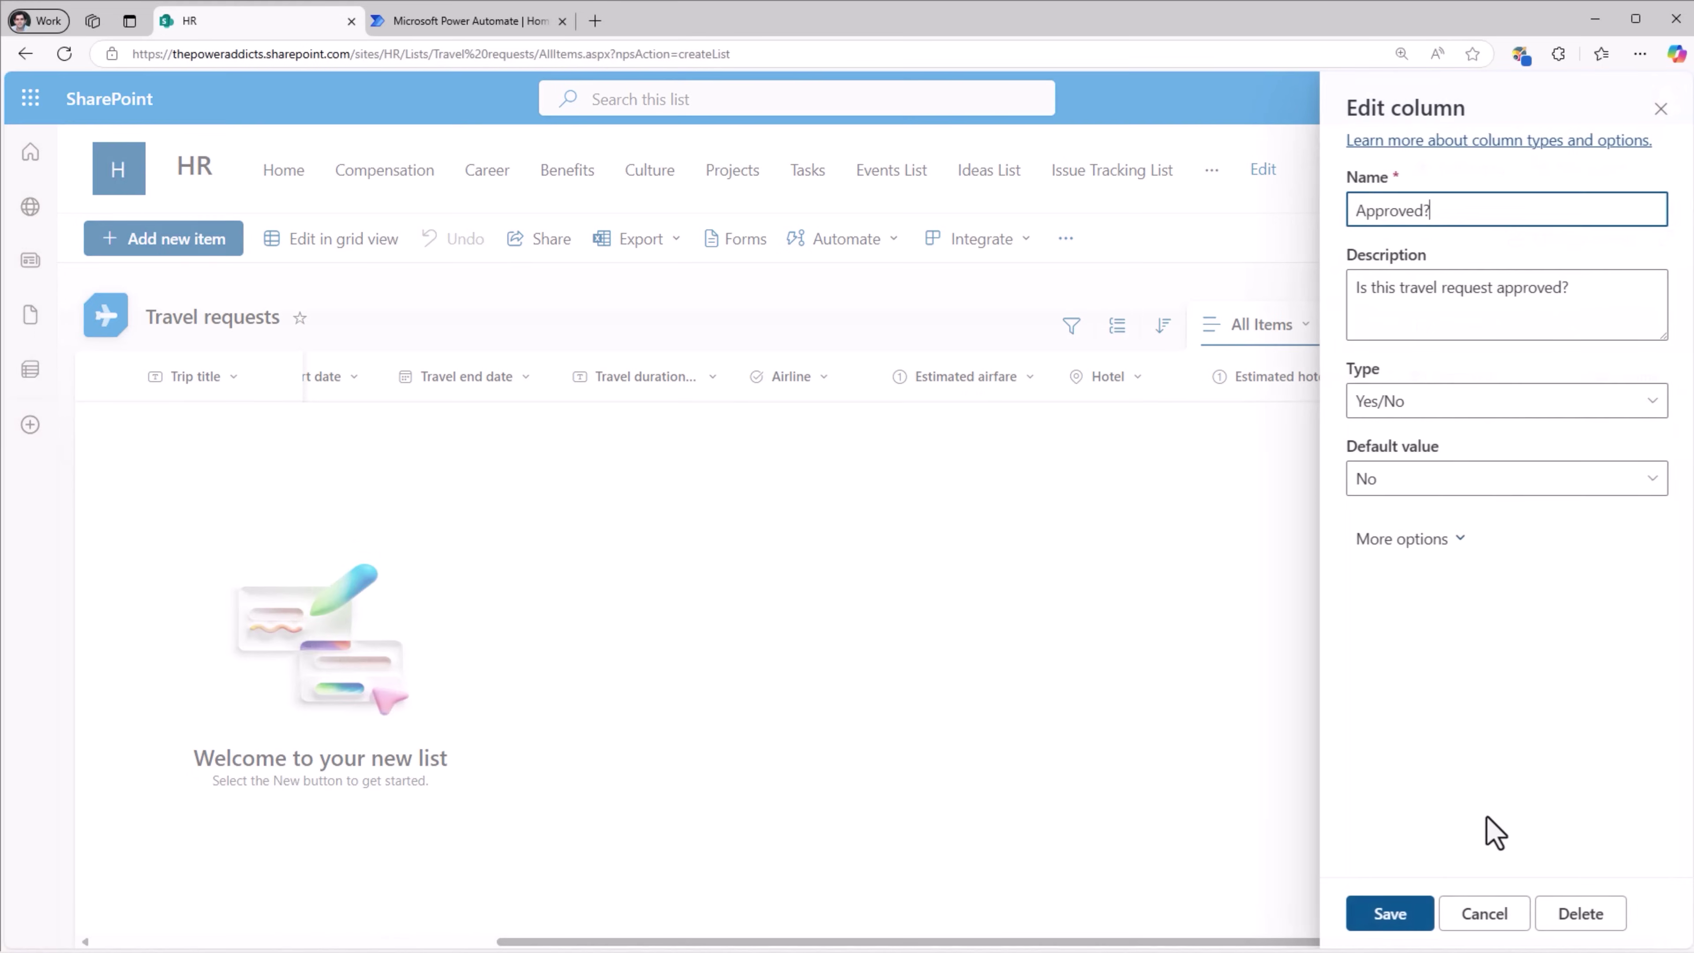
{"action": "left_click", "coordinate": [1580, 917]}
{"action": "left_click", "coordinate": [1003, 573]}
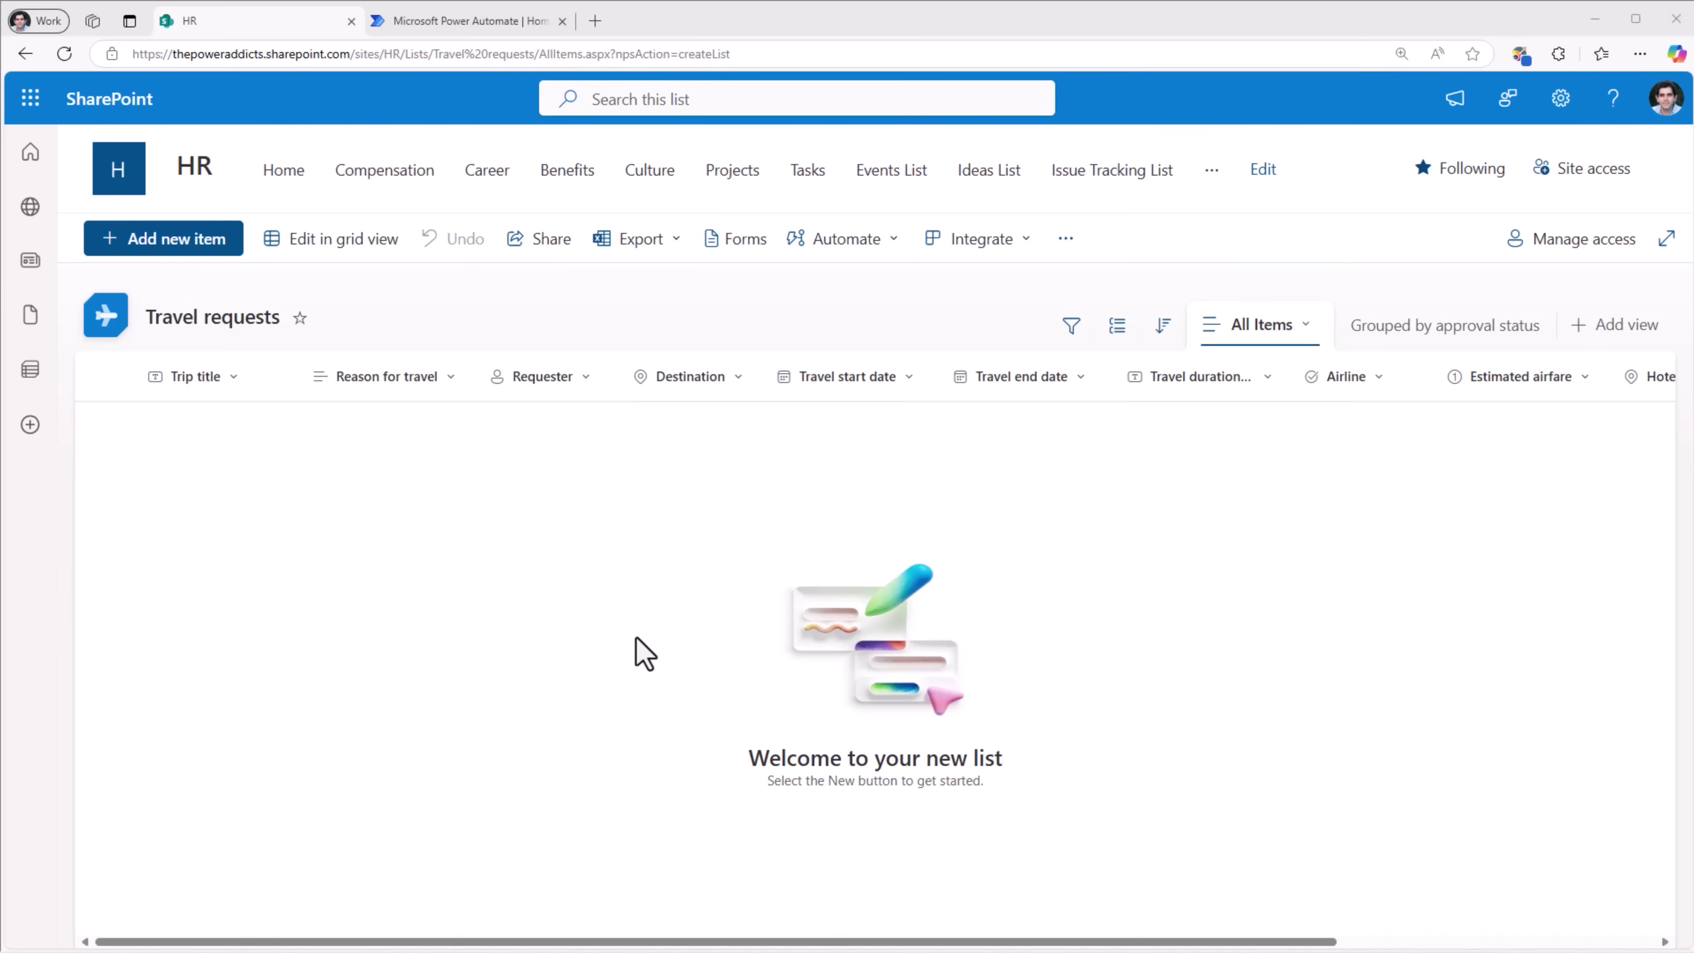
Step: Switch on approvals in Power Automate's Configure flows, using Content approval mode, and save
{"action": "left_click", "coordinate": [1004, 242]}
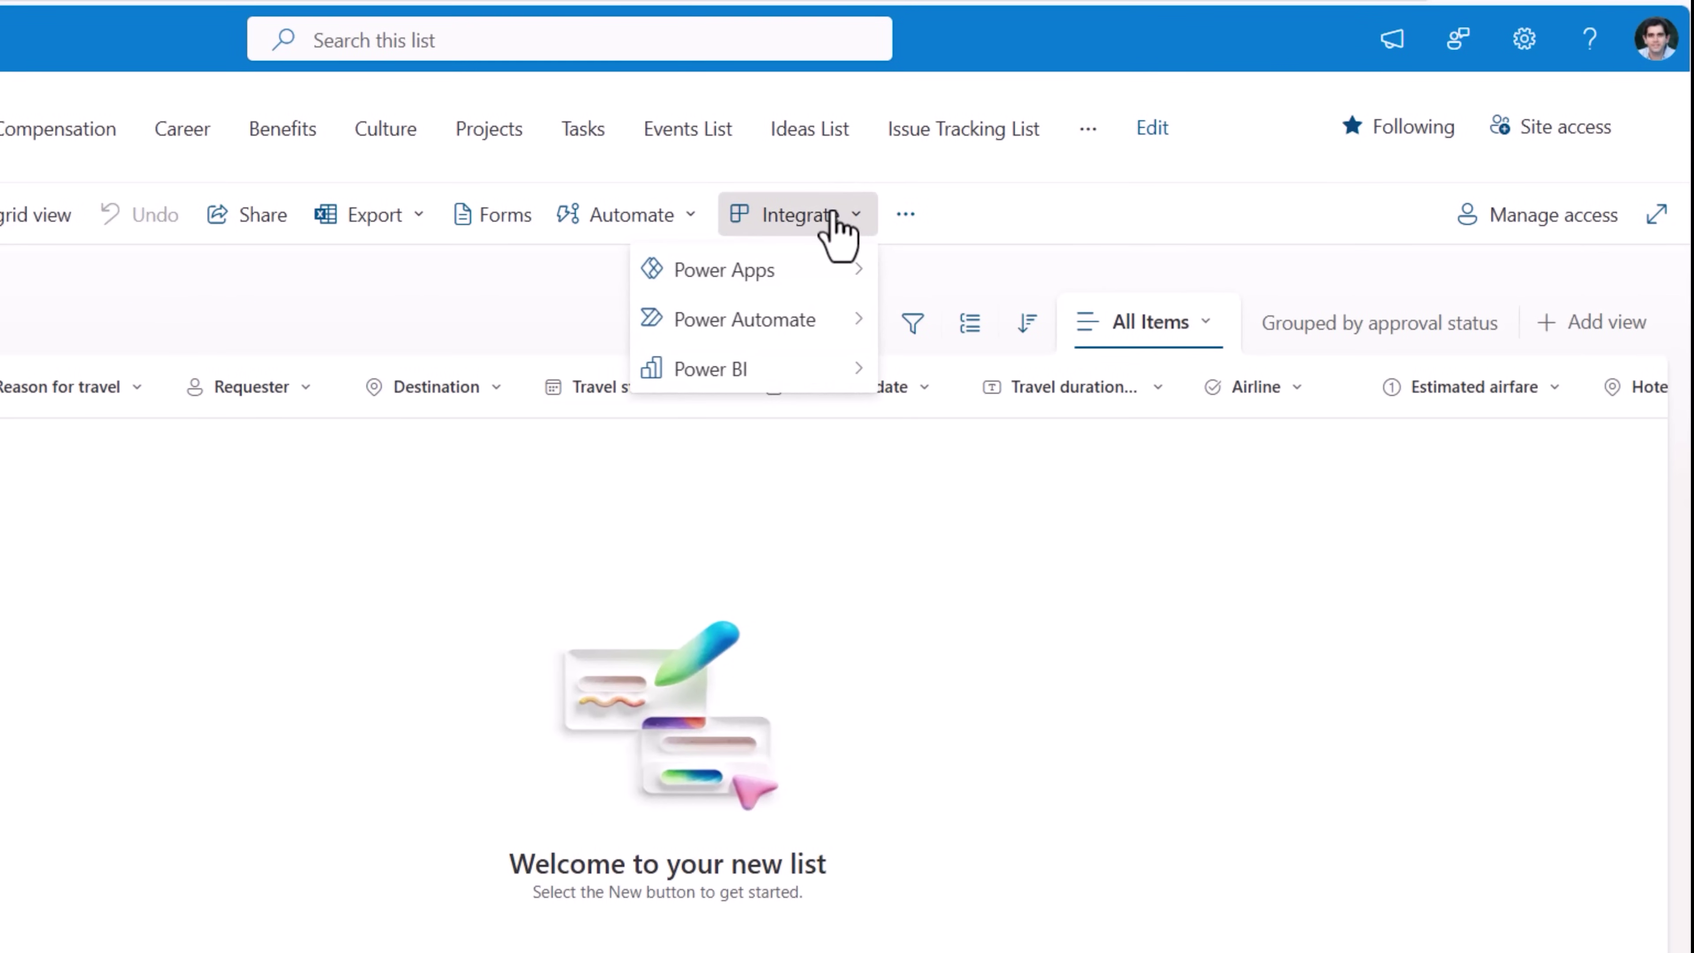
{"action": "mouse_move", "coordinate": [767, 327]}
{"action": "left_click", "coordinate": [1002, 421]}
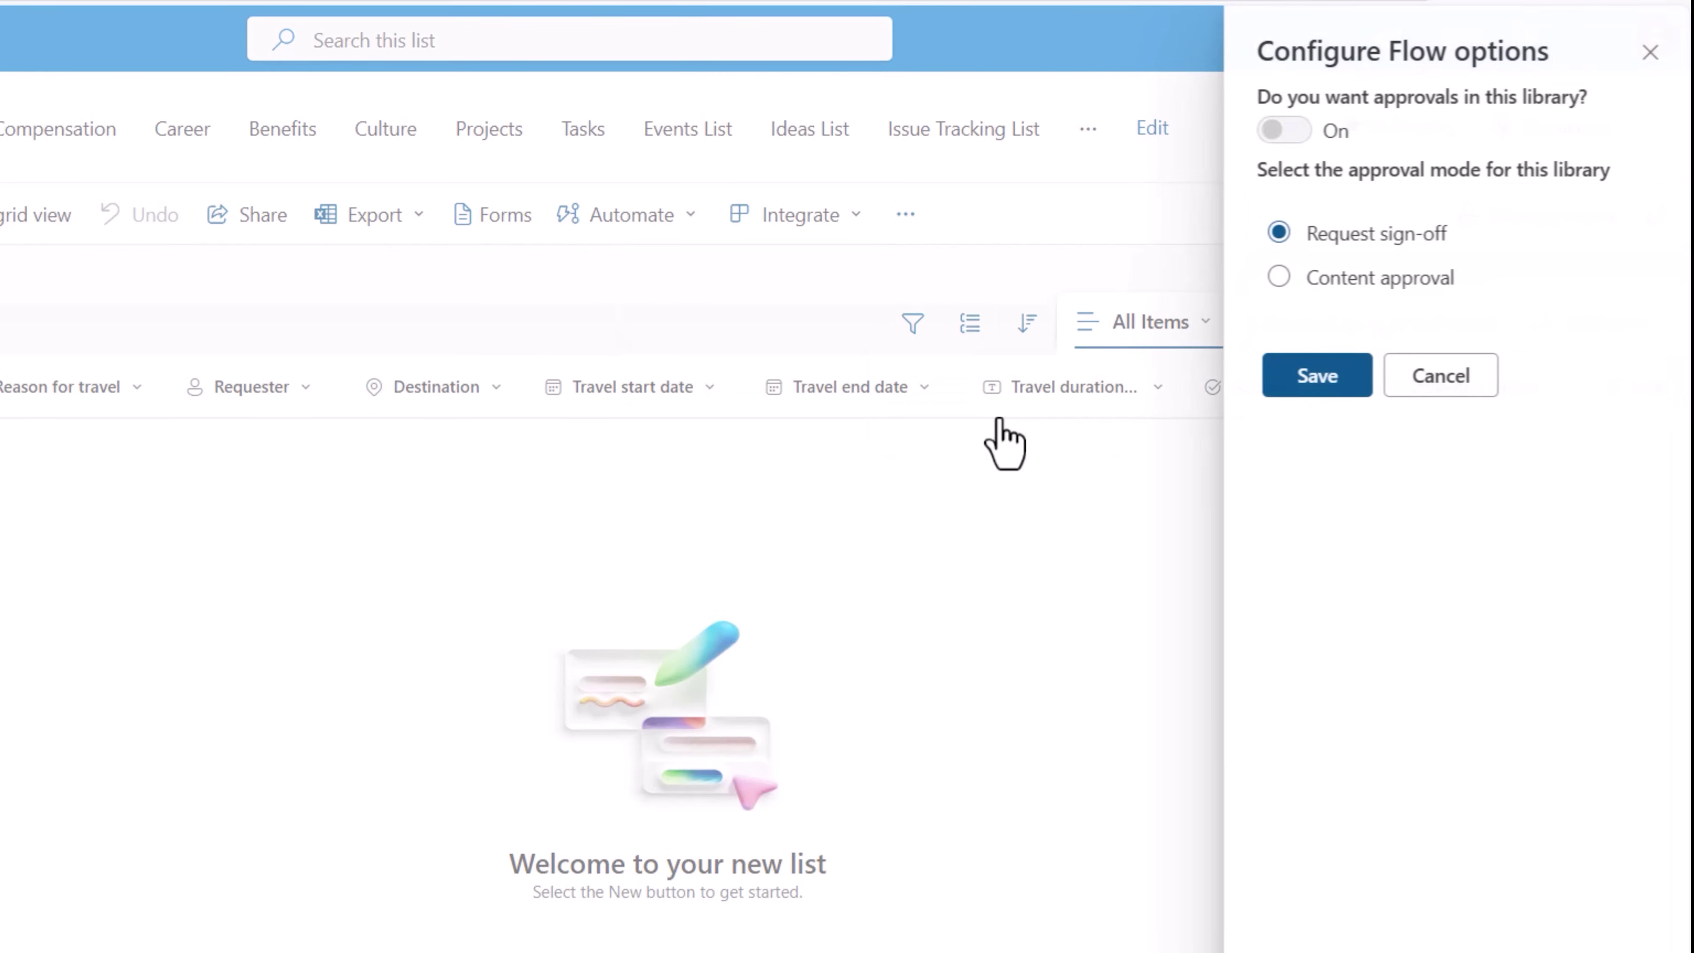
{"action": "left_click", "coordinate": [1276, 279]}
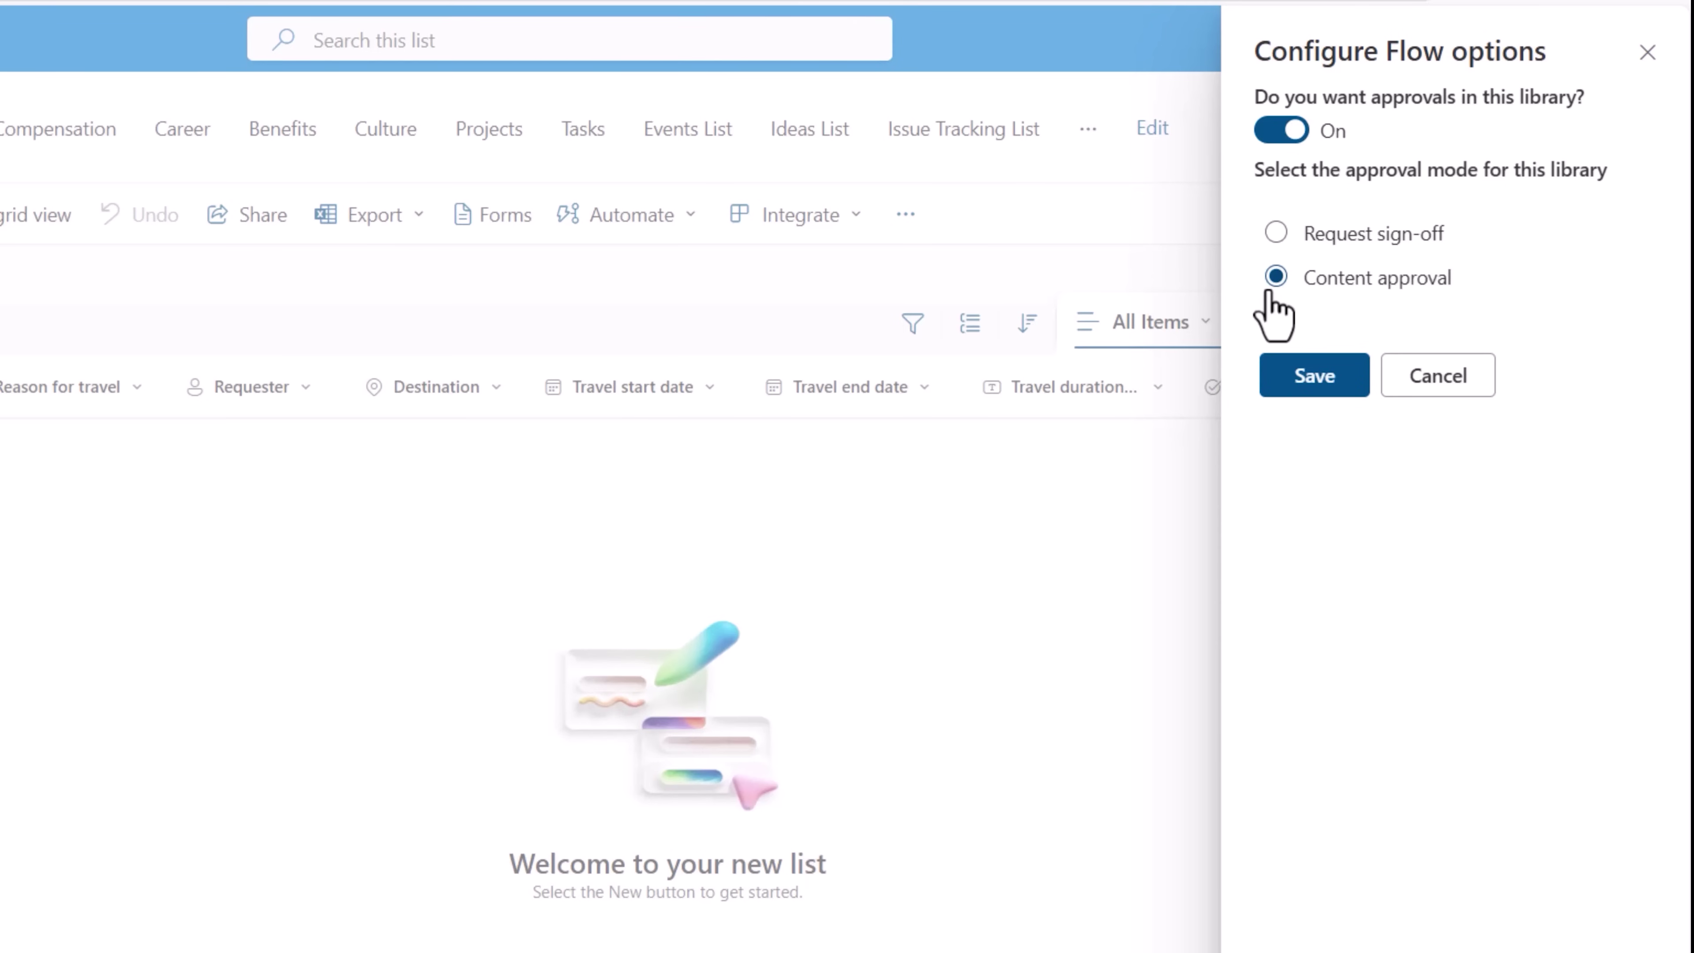
{"action": "left_click", "coordinate": [1334, 378]}
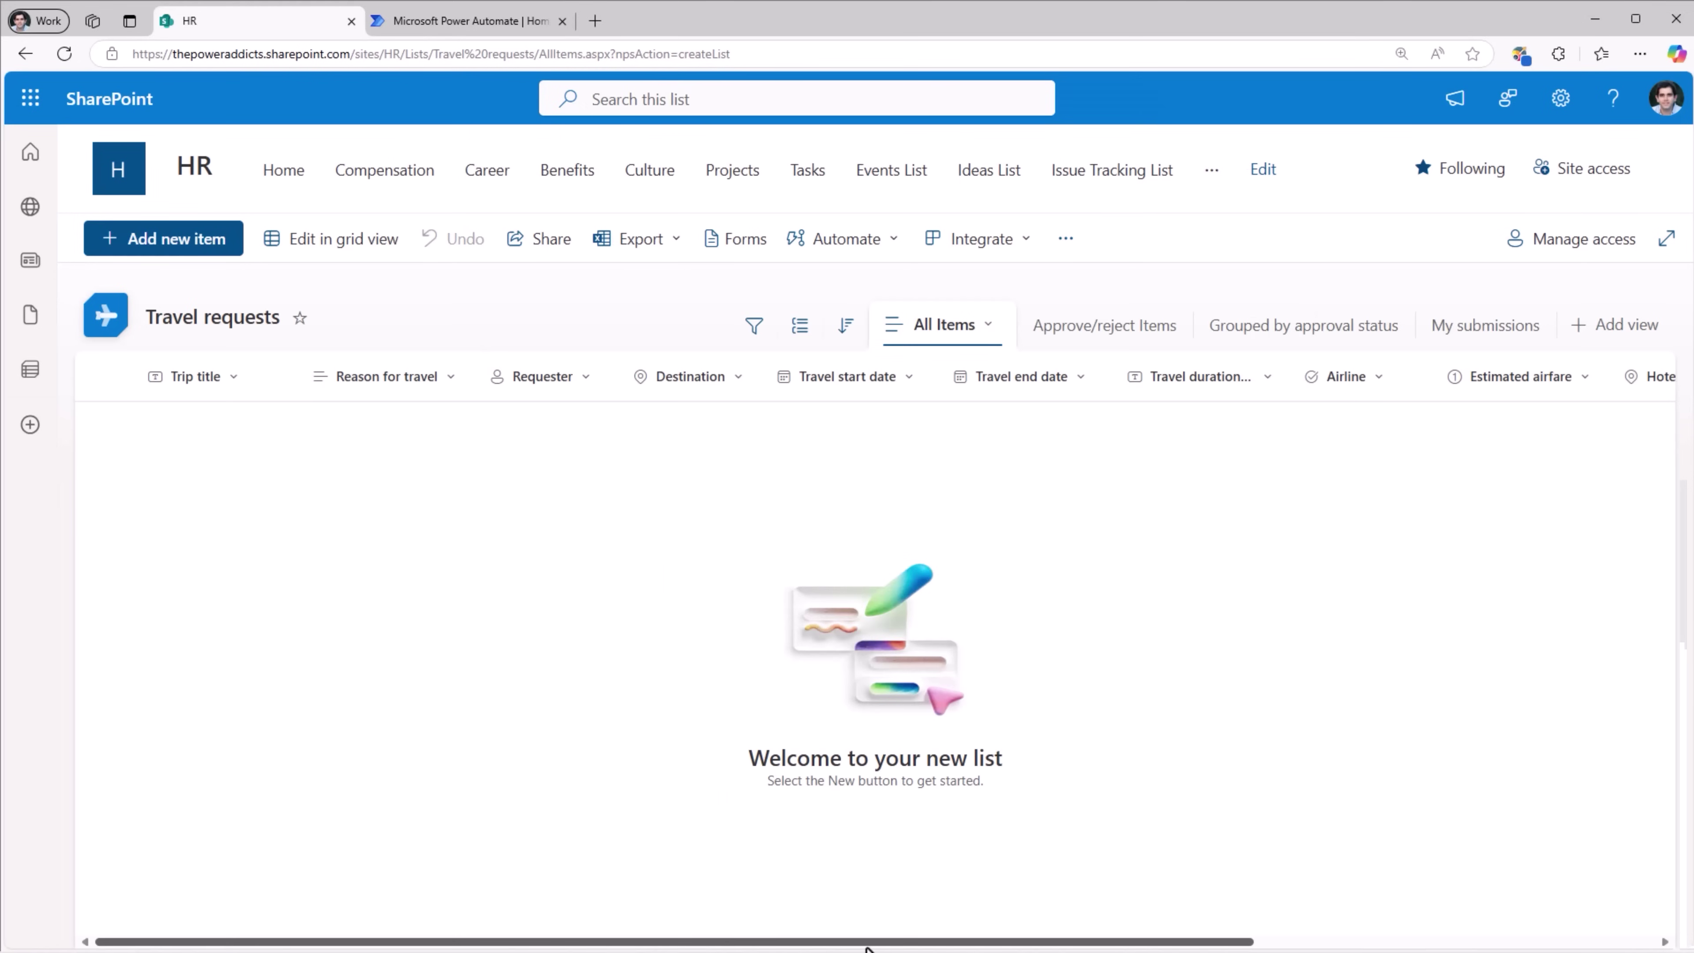
Step: Autofit the Approval Status column and move it to just after Trip title
{"action": "left_click_drag", "start_coordinate": [890, 943], "coordinate": [1291, 942]}
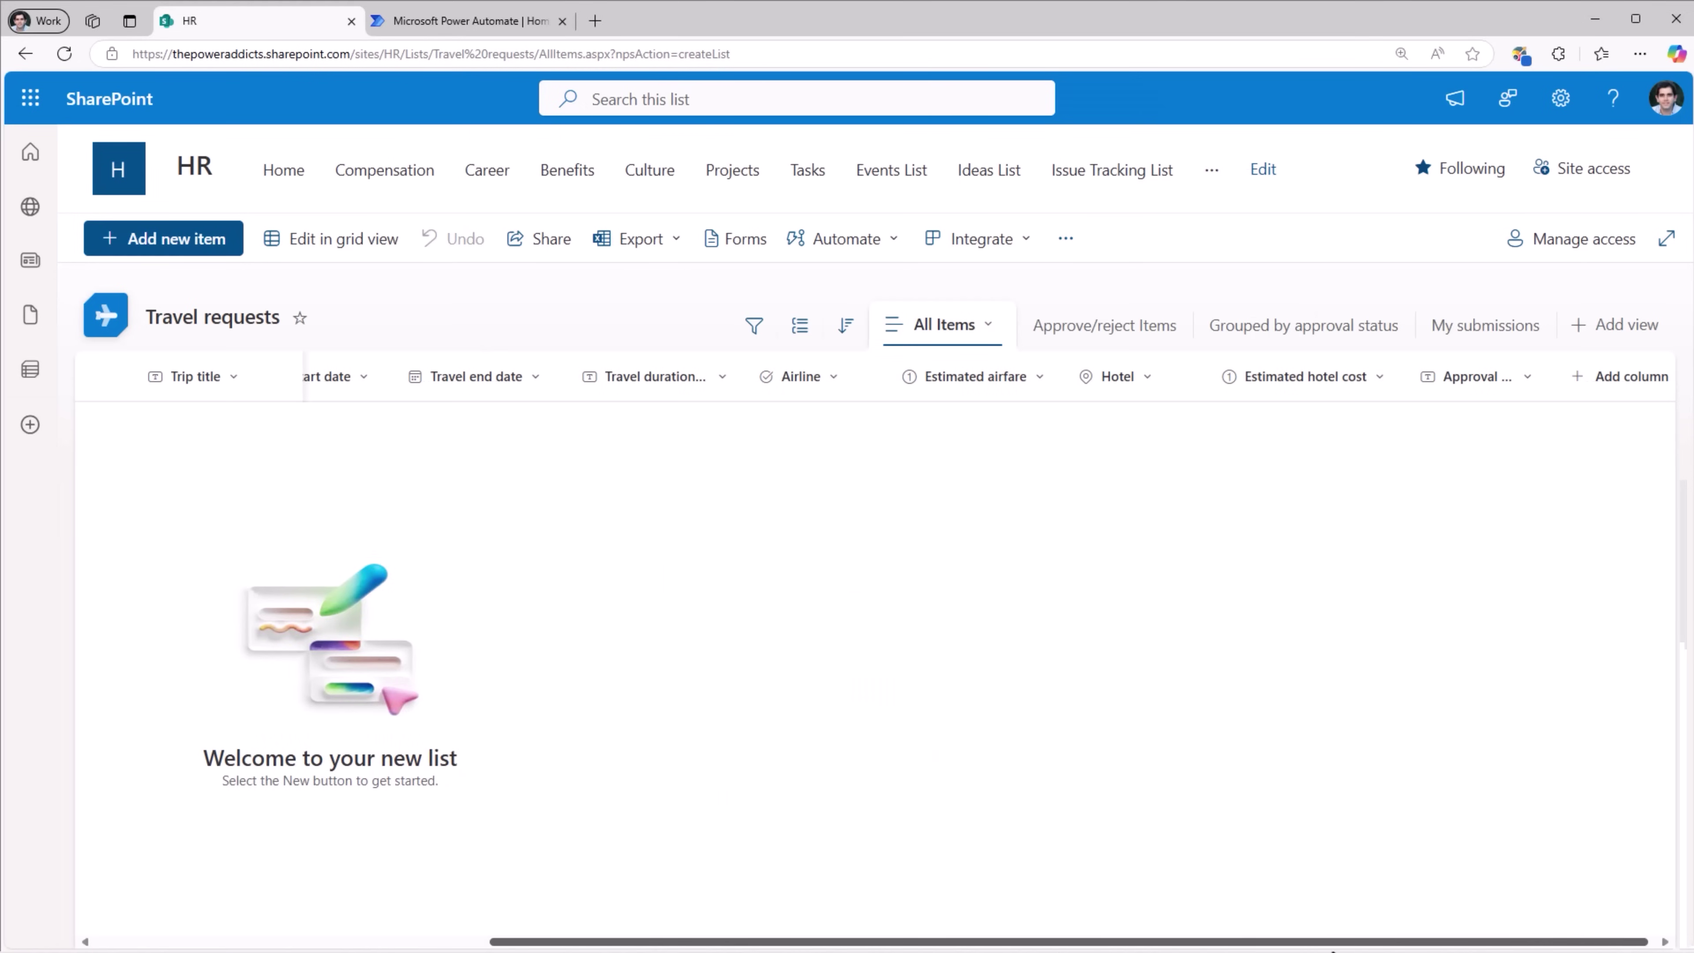
{"action": "double_click", "coordinate": [1537, 375]}
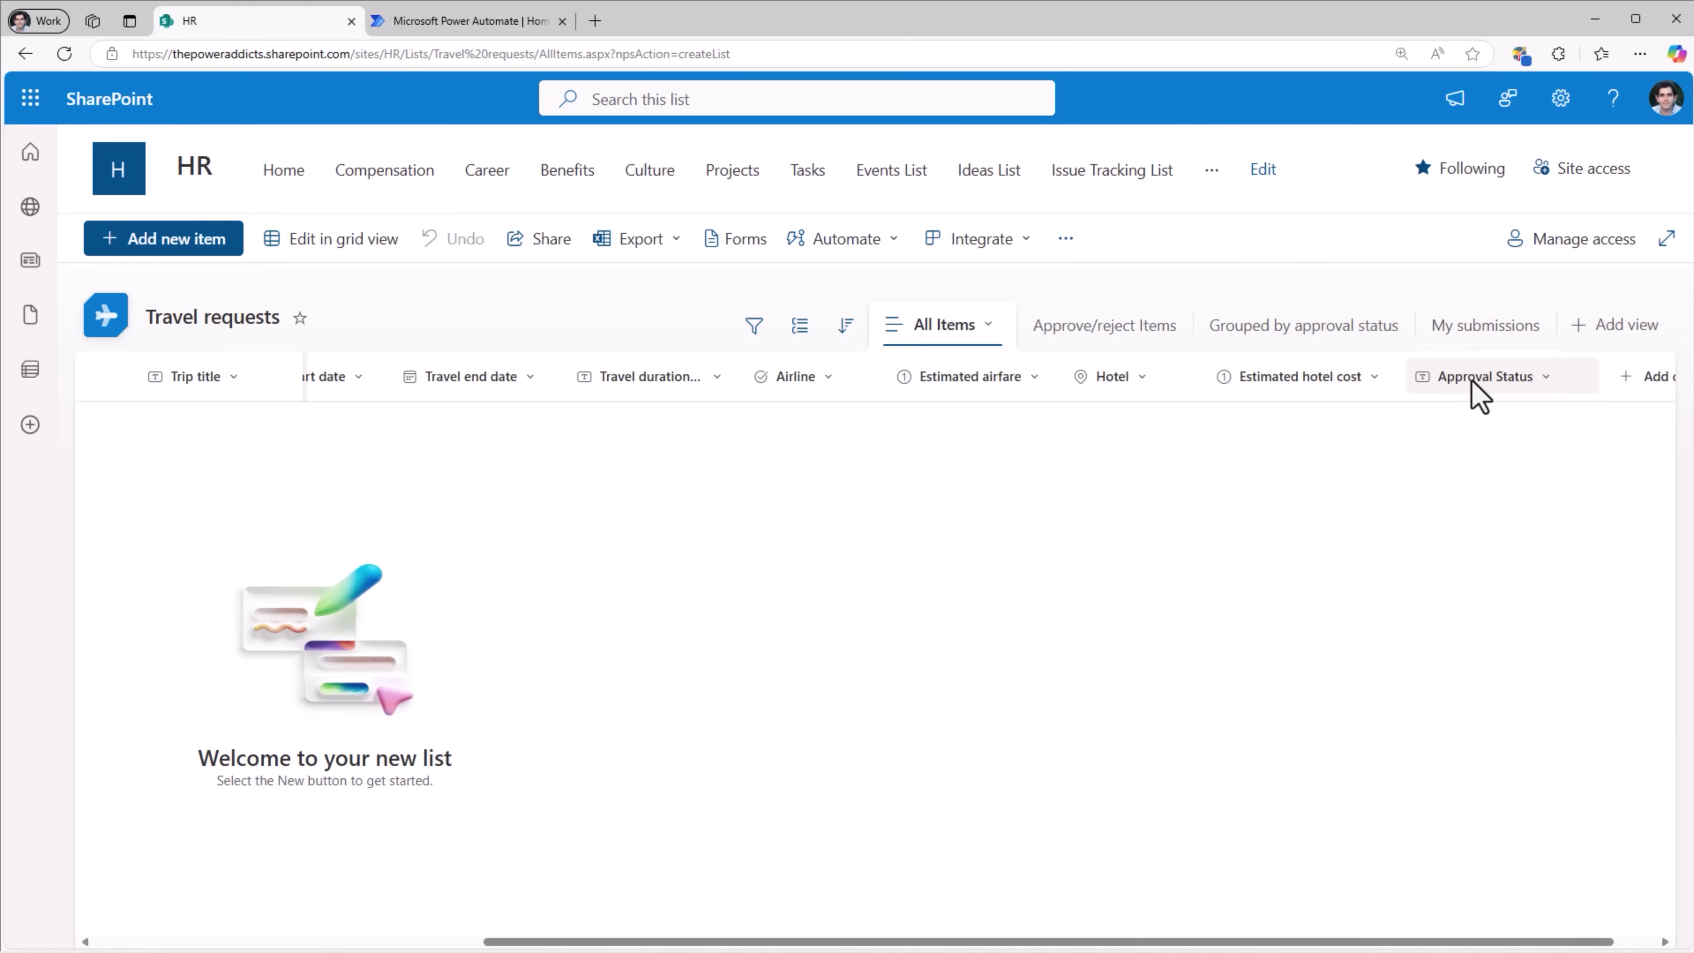
{"action": "left_click_drag", "start_coordinate": [1472, 382], "coordinate": [380, 377]}
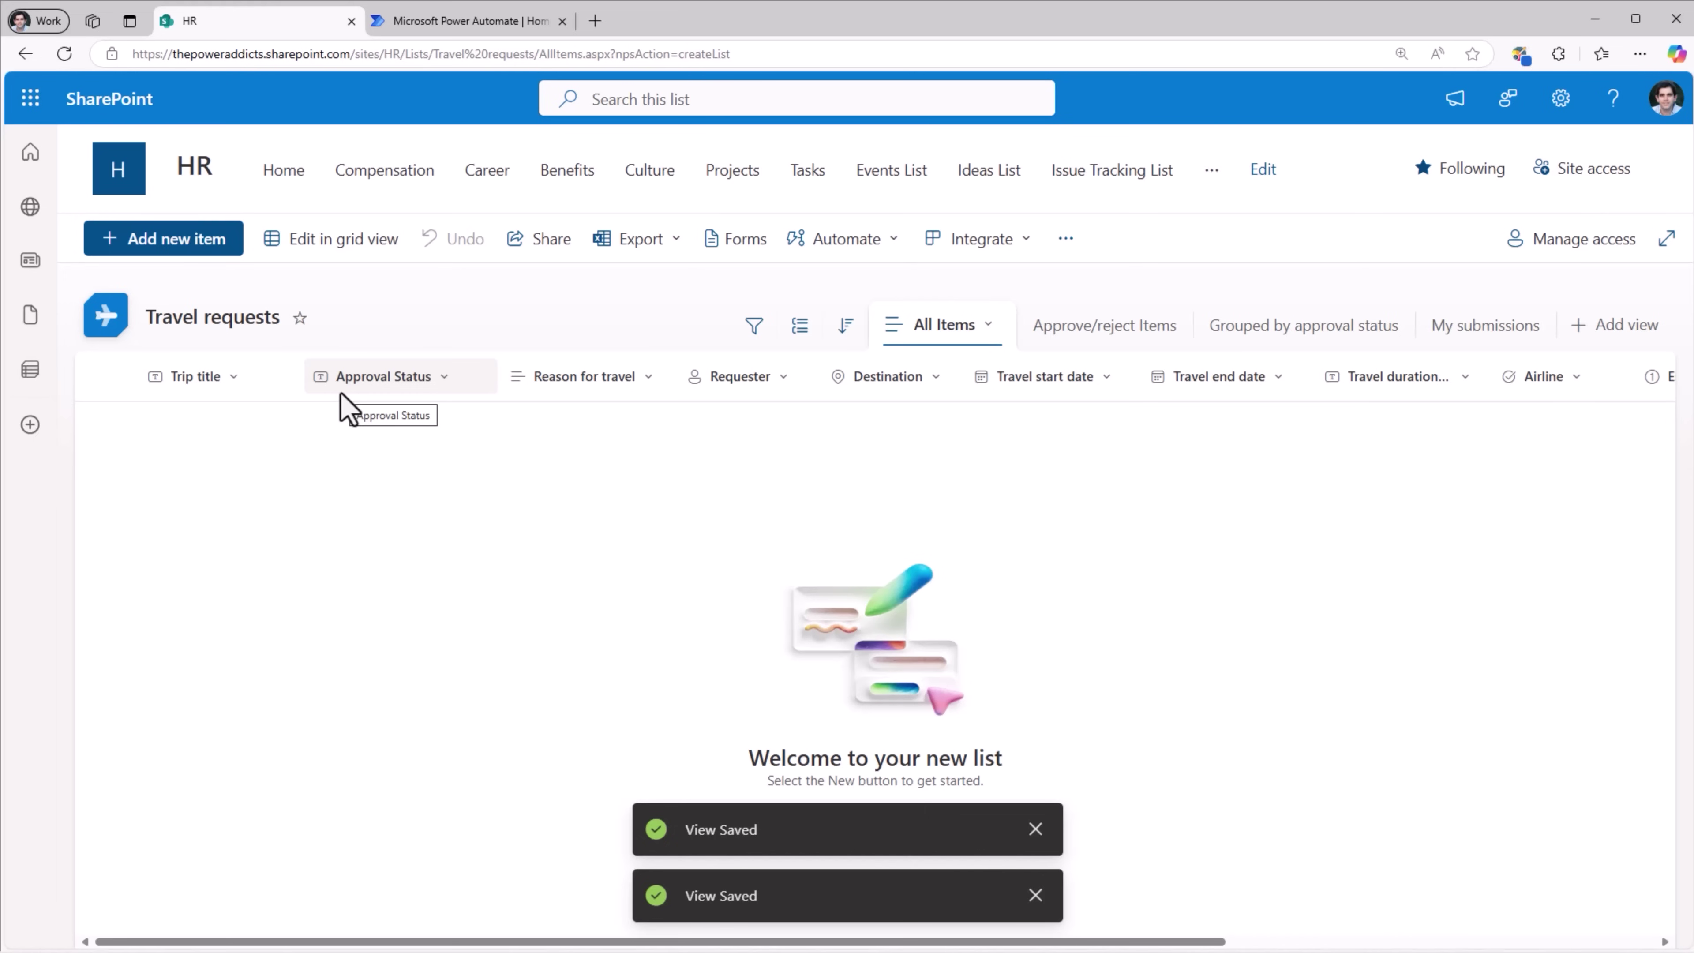
{"action": "left_click", "coordinate": [414, 380]}
{"action": "mouse_move", "coordinate": [470, 583]}
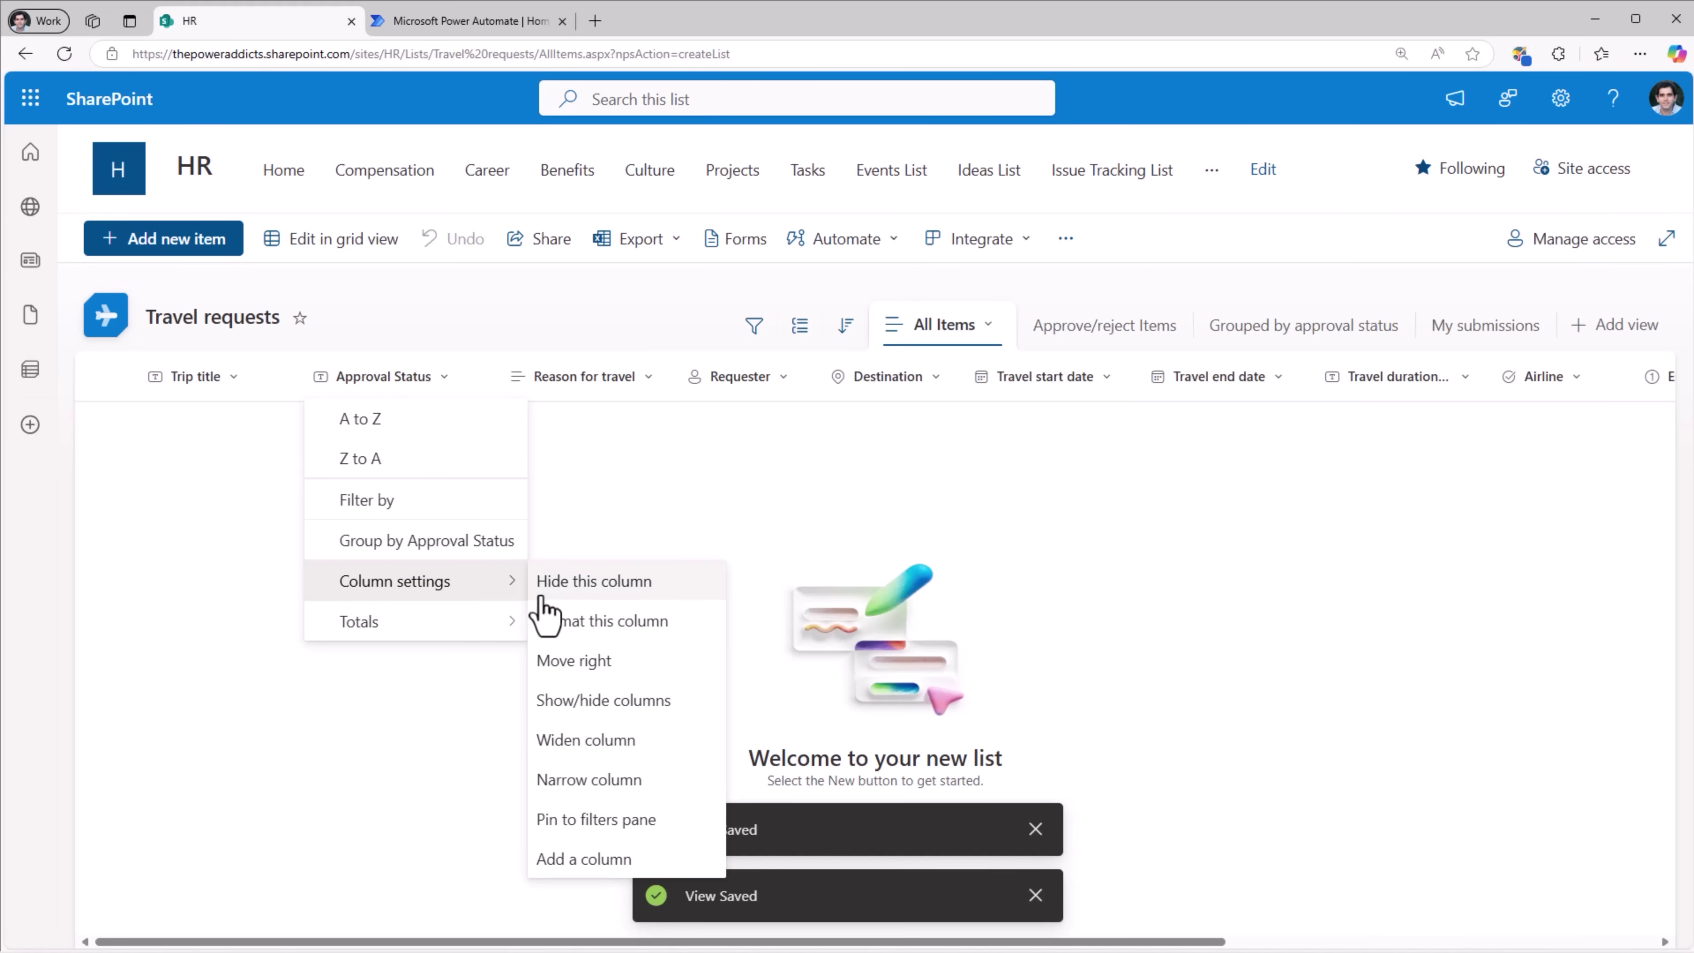
{"action": "left_click", "coordinate": [594, 511]}
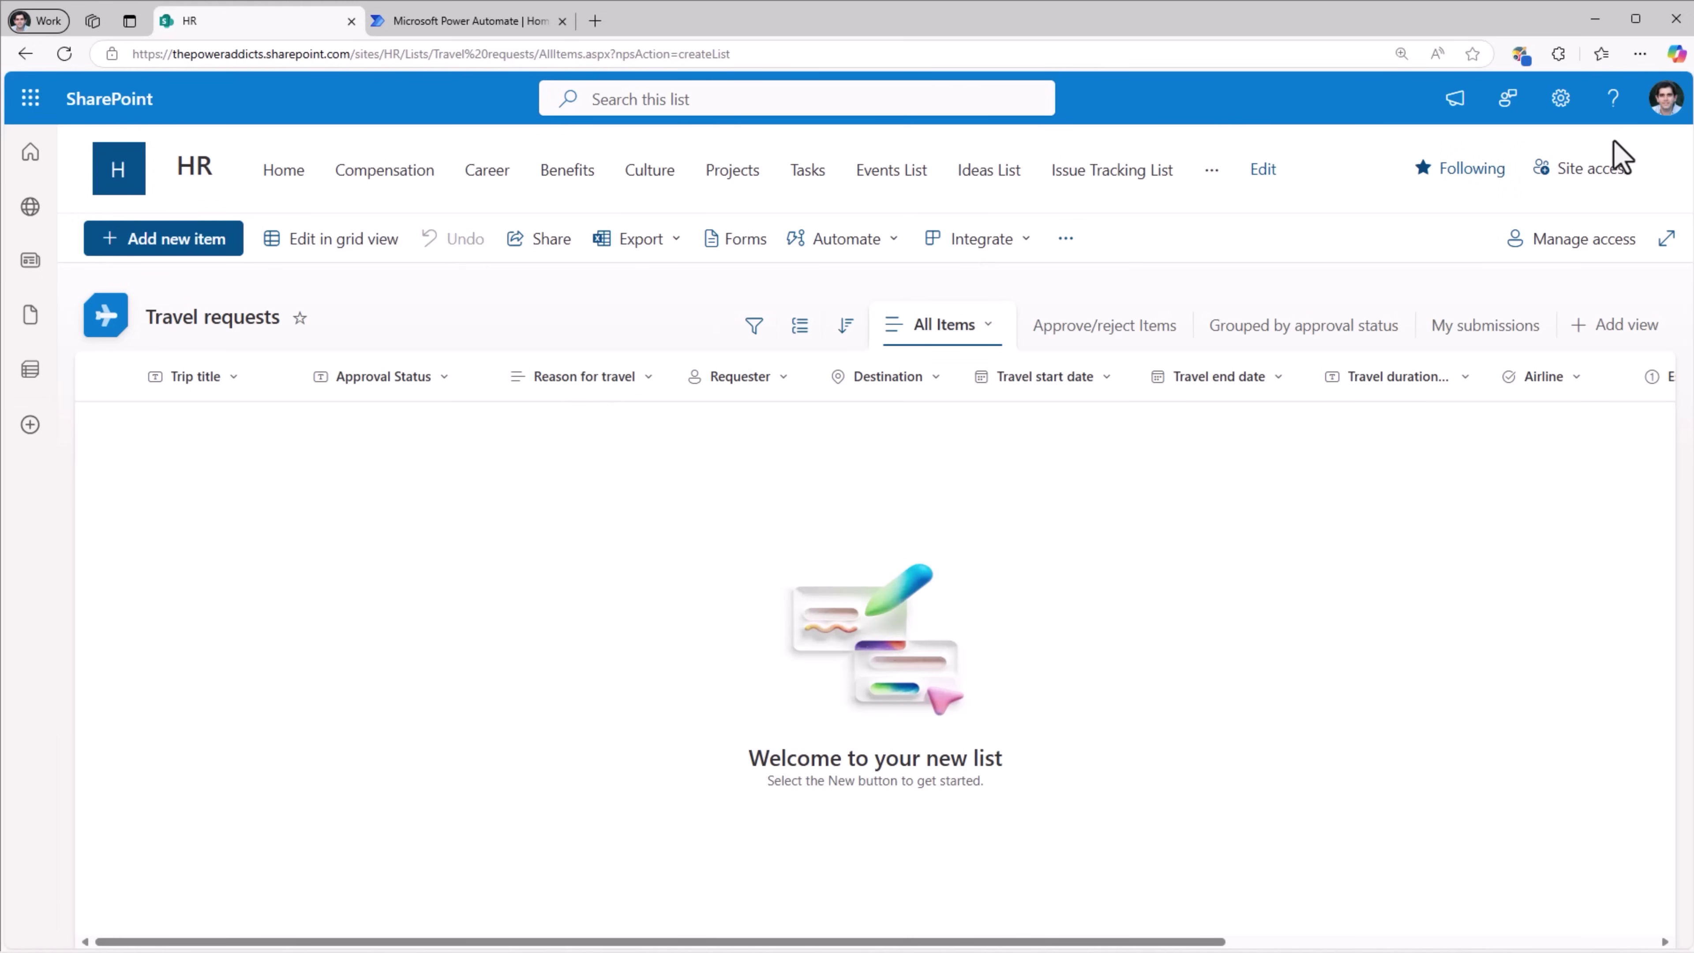
Step: In Versioning settings, require content approval and restrict drafts to users who can approve items
{"action": "left_click", "coordinate": [1561, 102]}
{"action": "left_click", "coordinate": [1410, 316]}
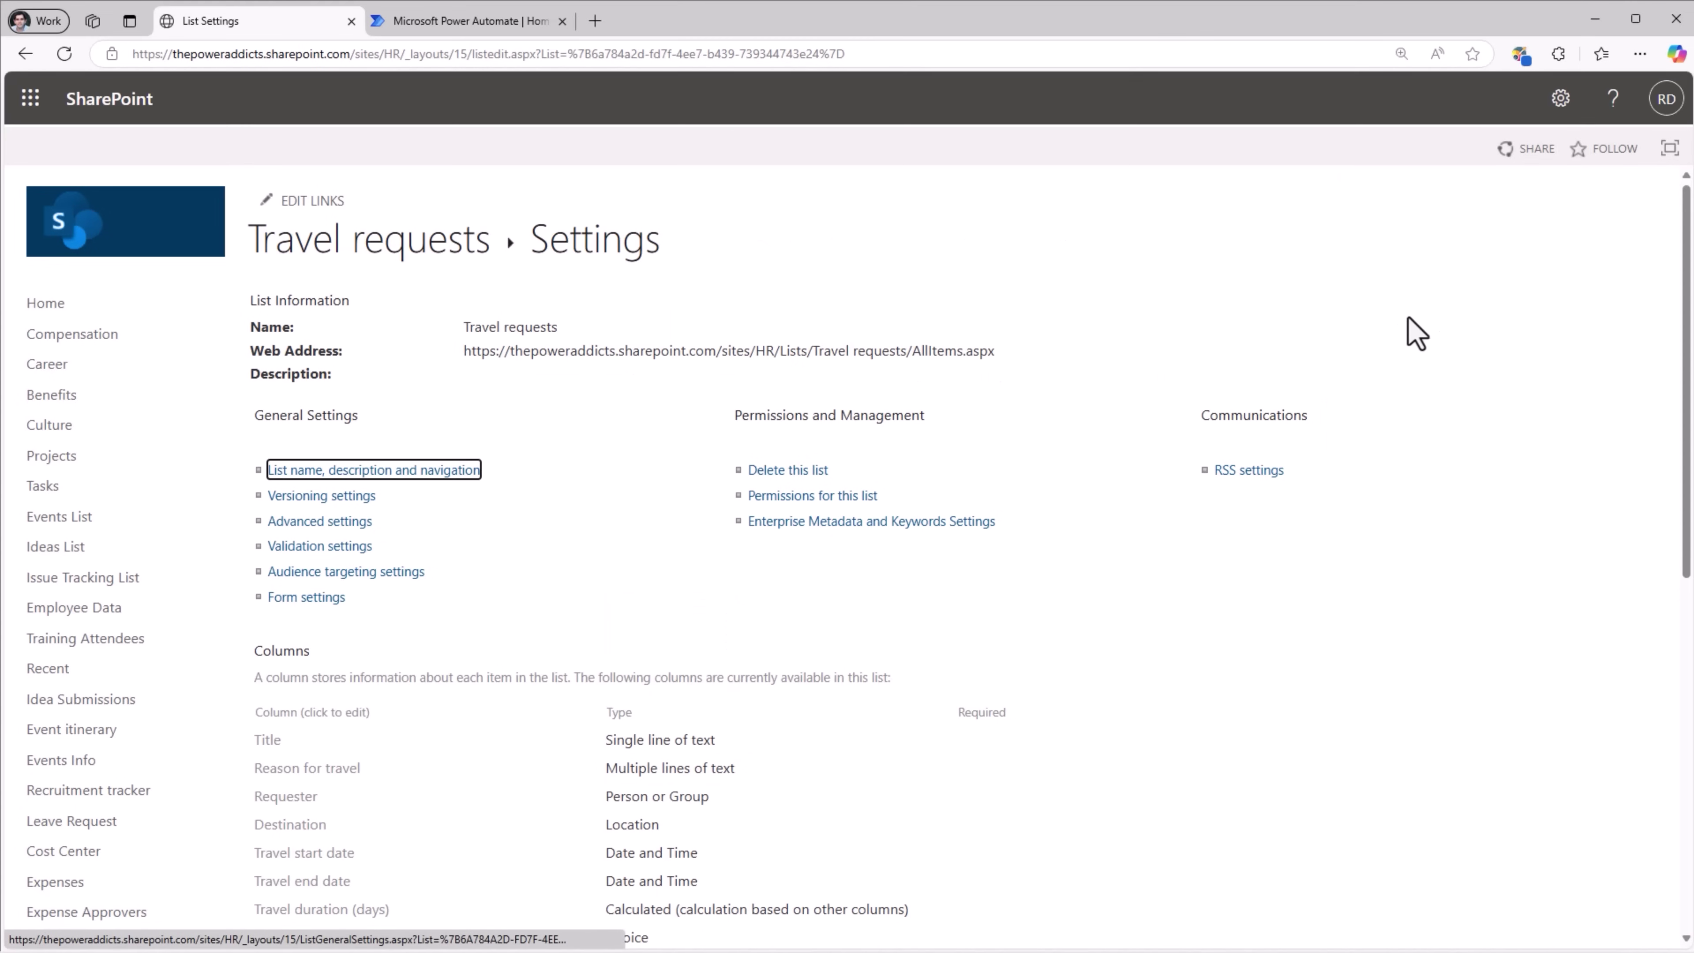
{"action": "left_click", "coordinate": [346, 505]}
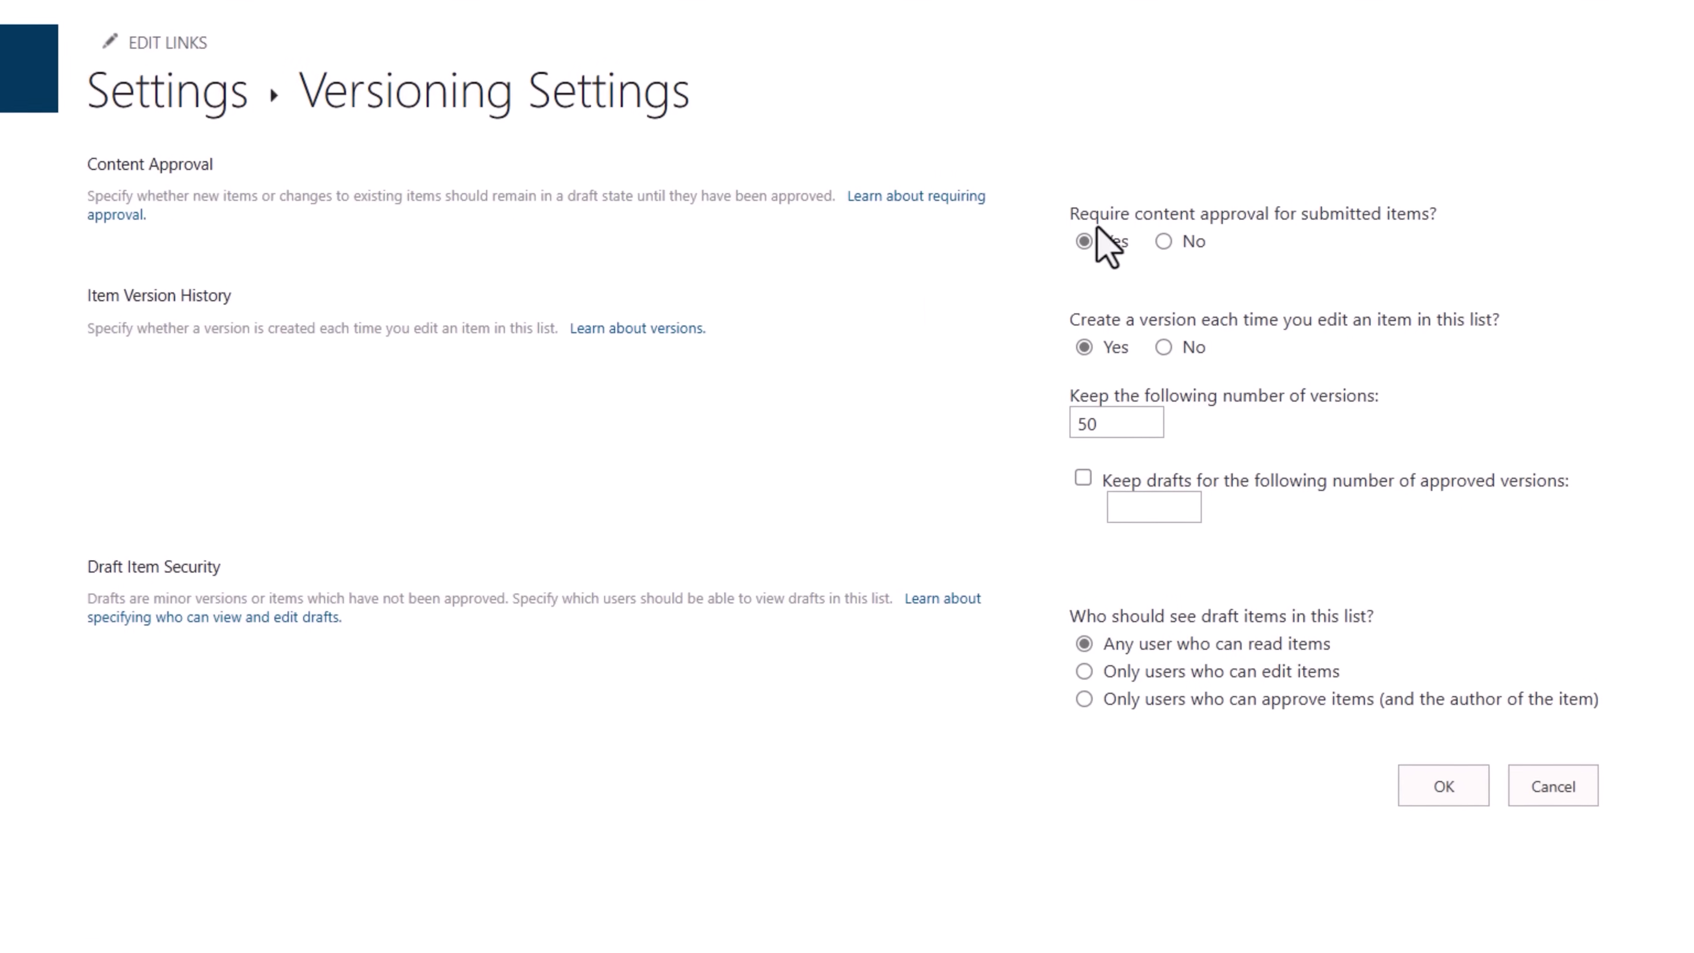
{"action": "left_click", "coordinate": [1048, 359]}
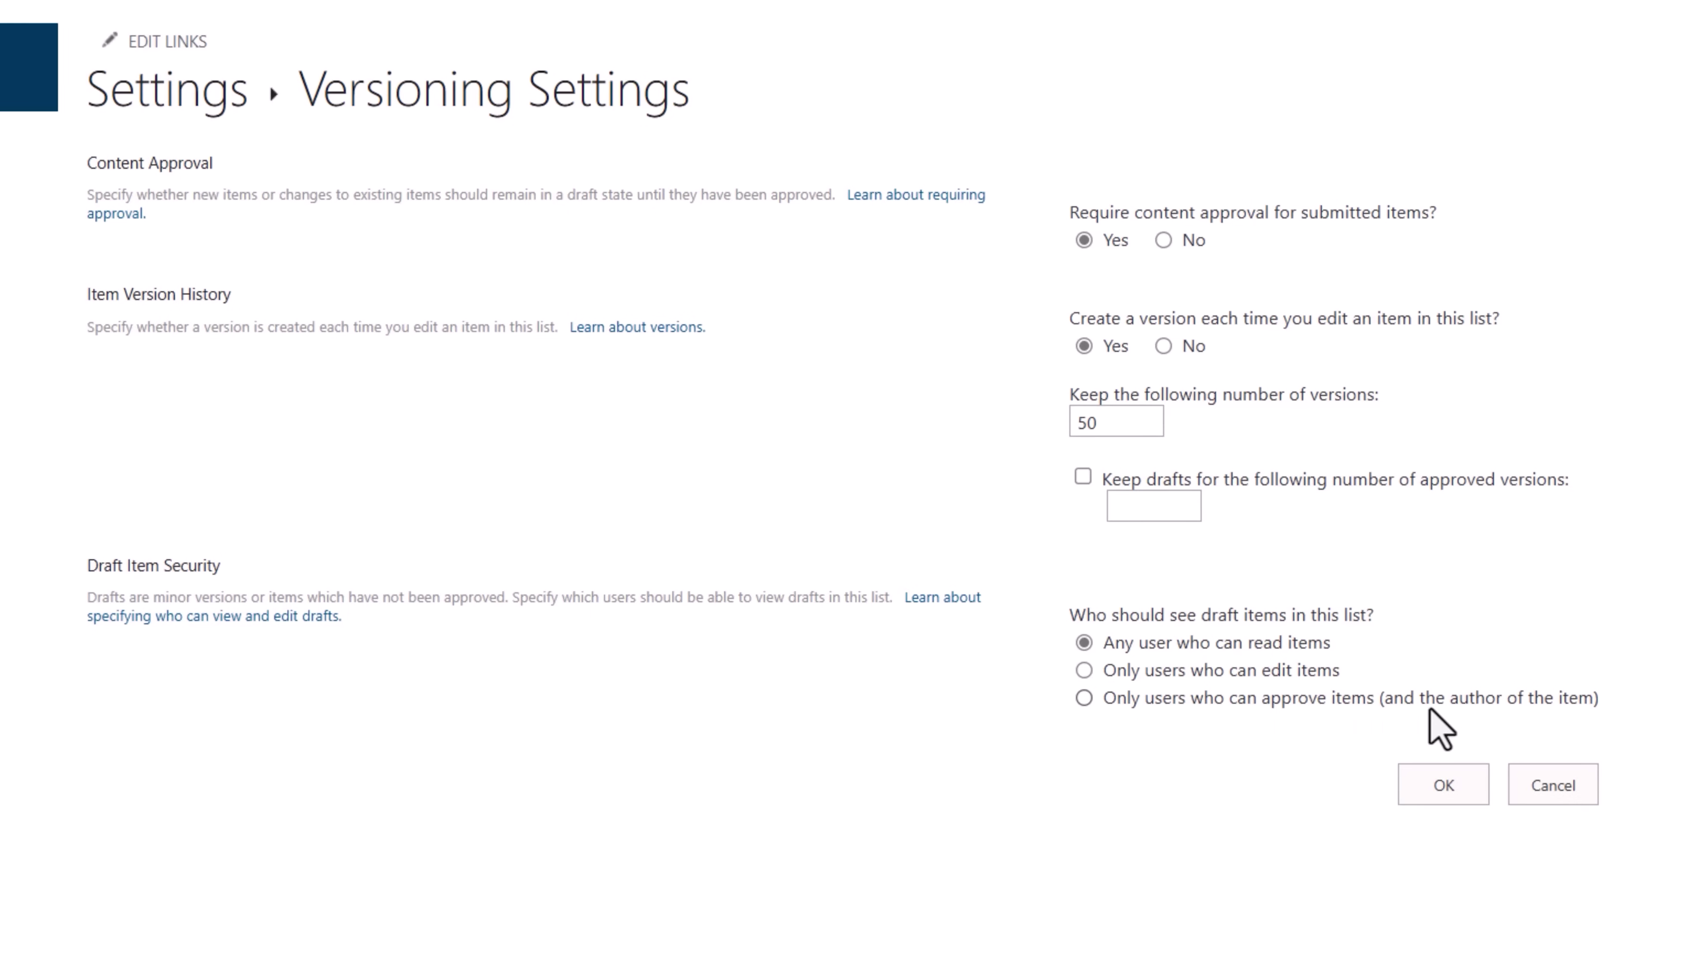
{"action": "left_click", "coordinate": [1081, 698]}
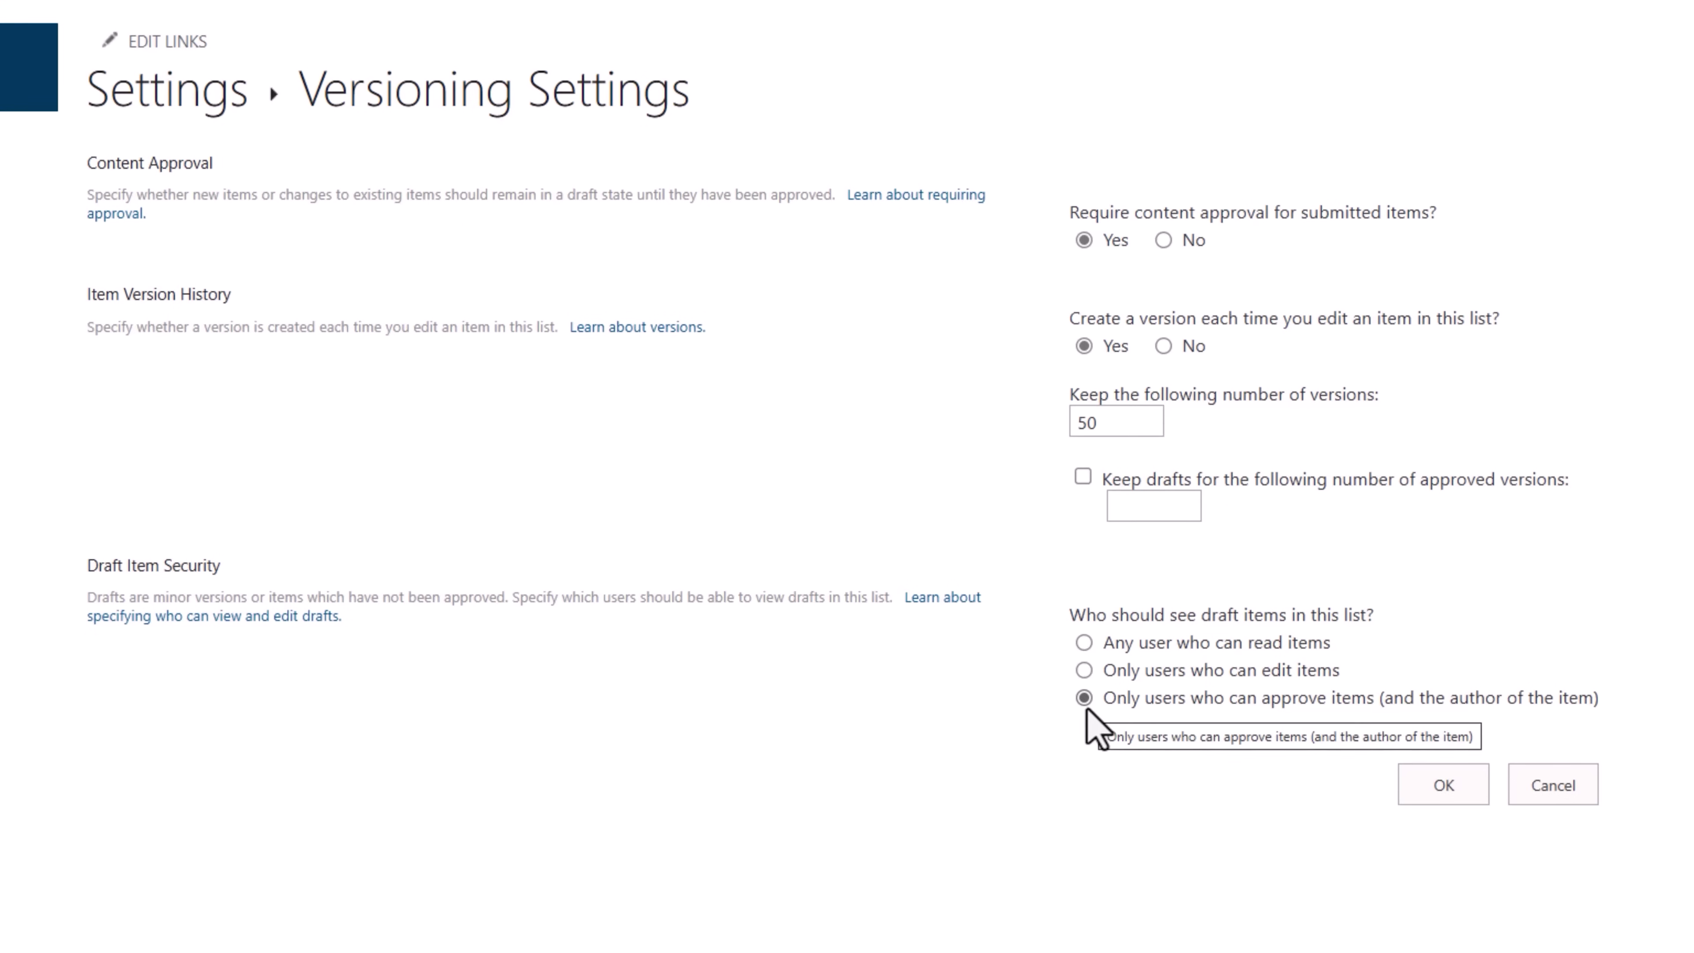
{"action": "left_click", "coordinate": [1444, 794]}
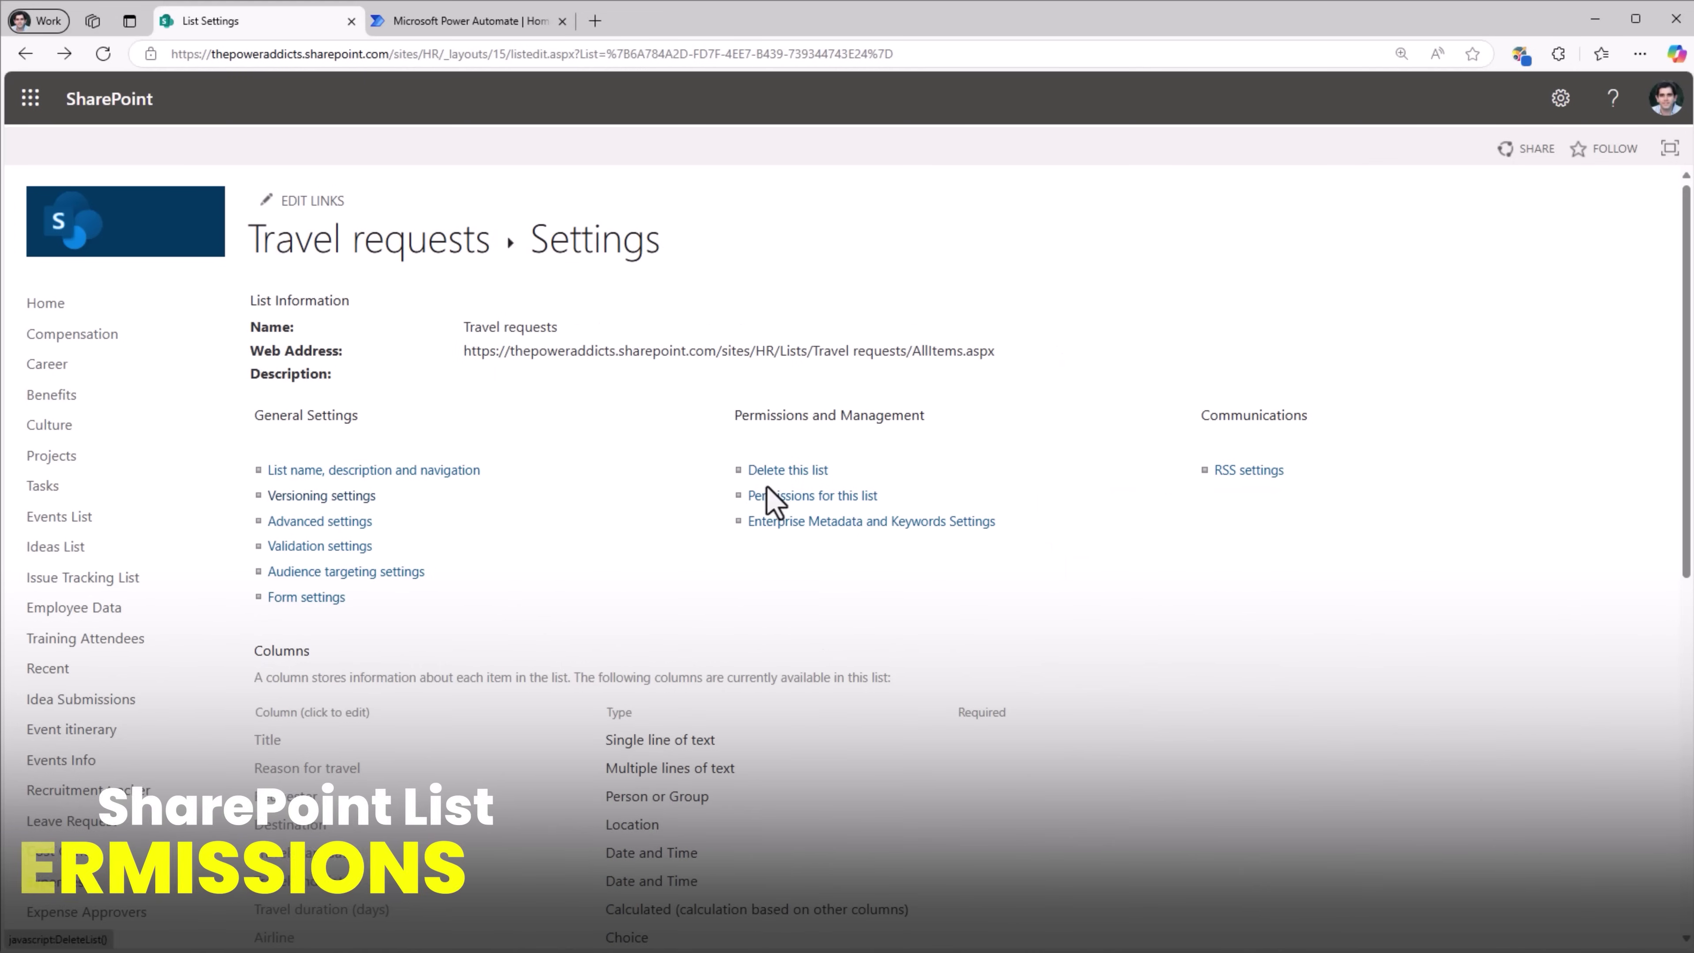
Step: Open 'Permissions for this list' from the Travel requests List Settings page
{"action": "left_click", "coordinate": [788, 499]}
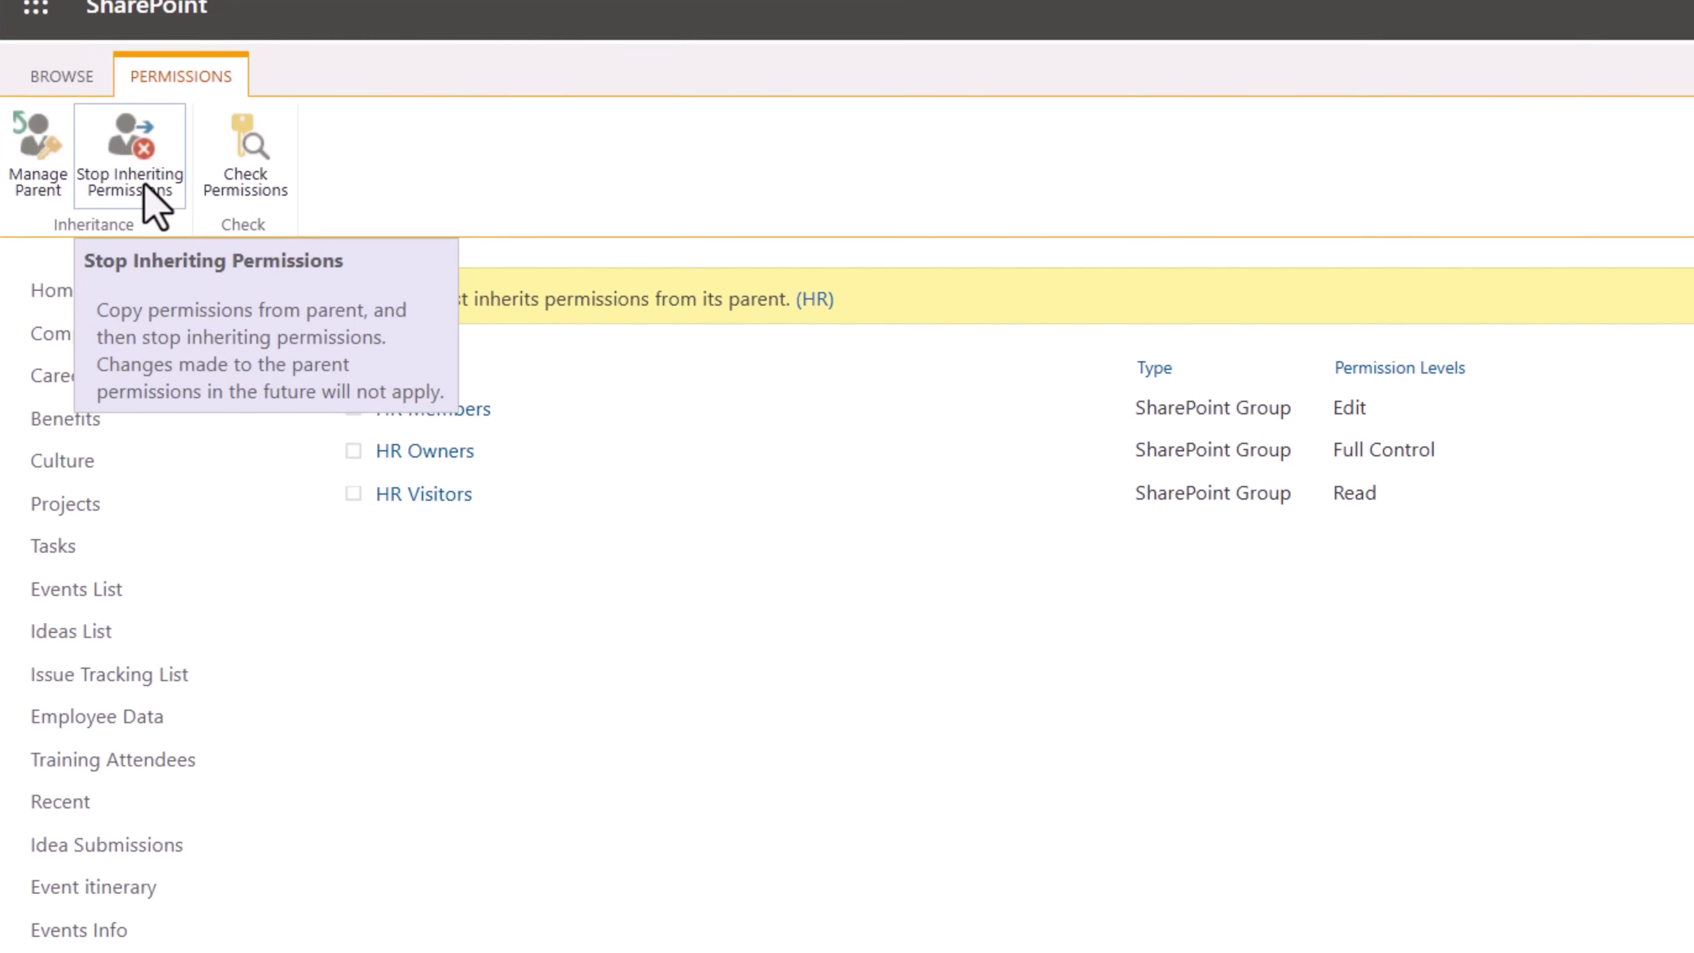
Step: Stop inheriting permissions from the HR site and change HR Members from Edit to Contribute
{"action": "left_click", "coordinate": [145, 193]}
{"action": "left_click", "coordinate": [1315, 129]}
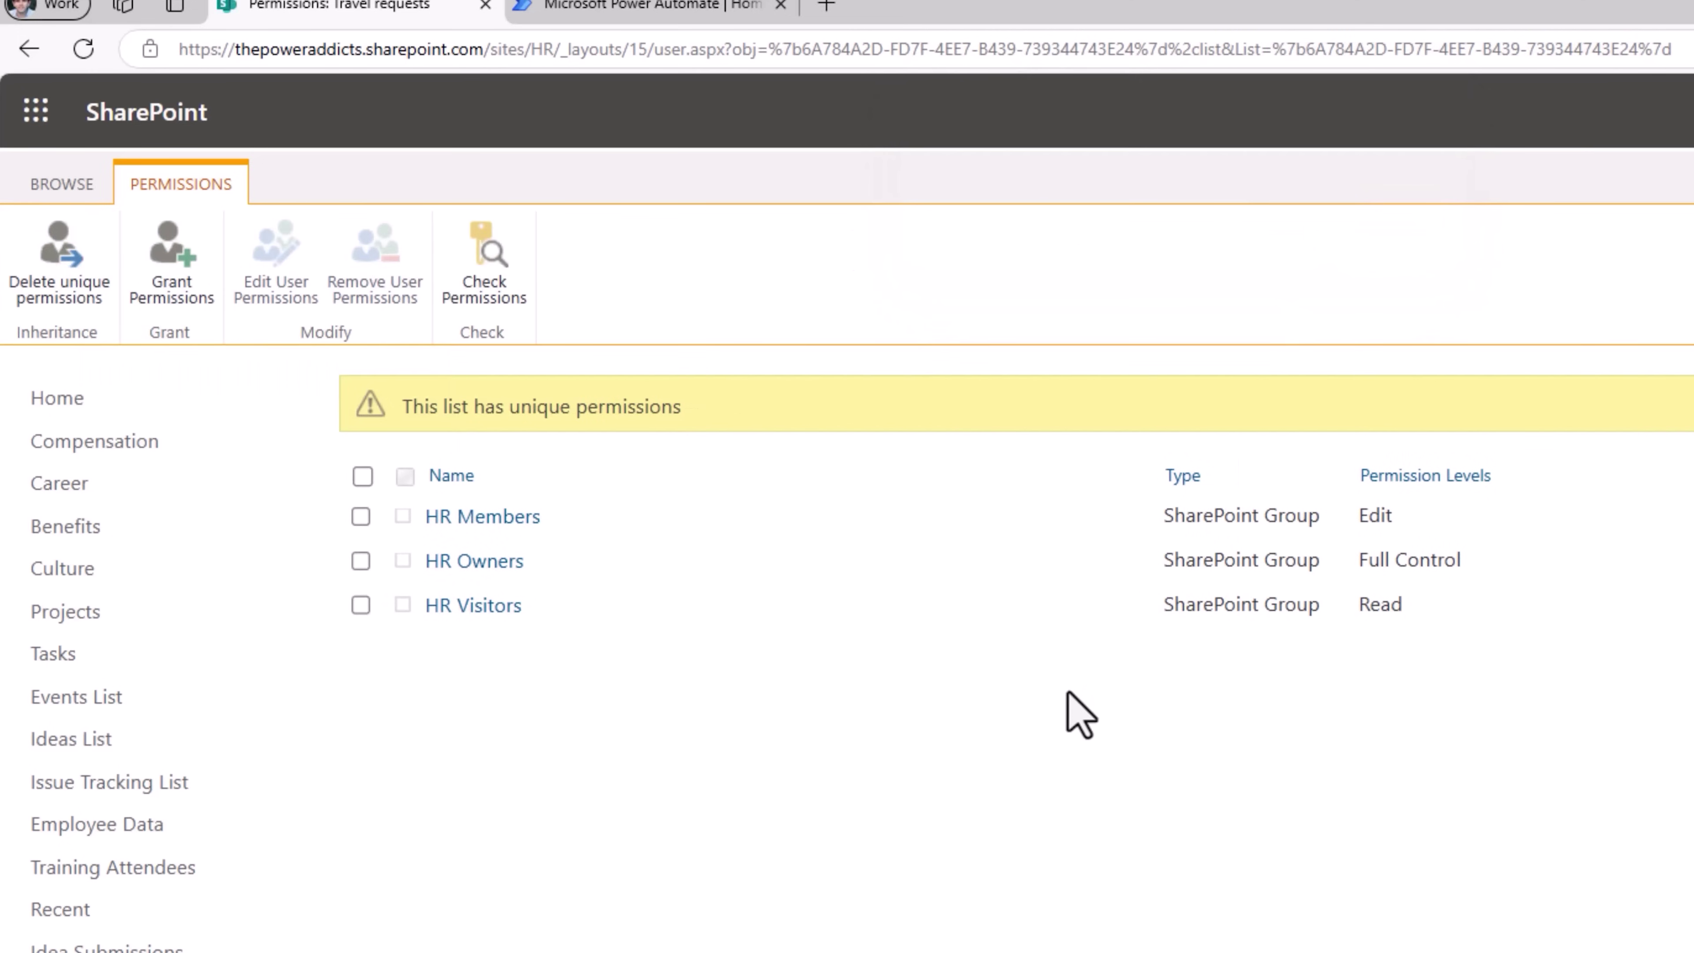
{"action": "left_click", "coordinate": [361, 516]}
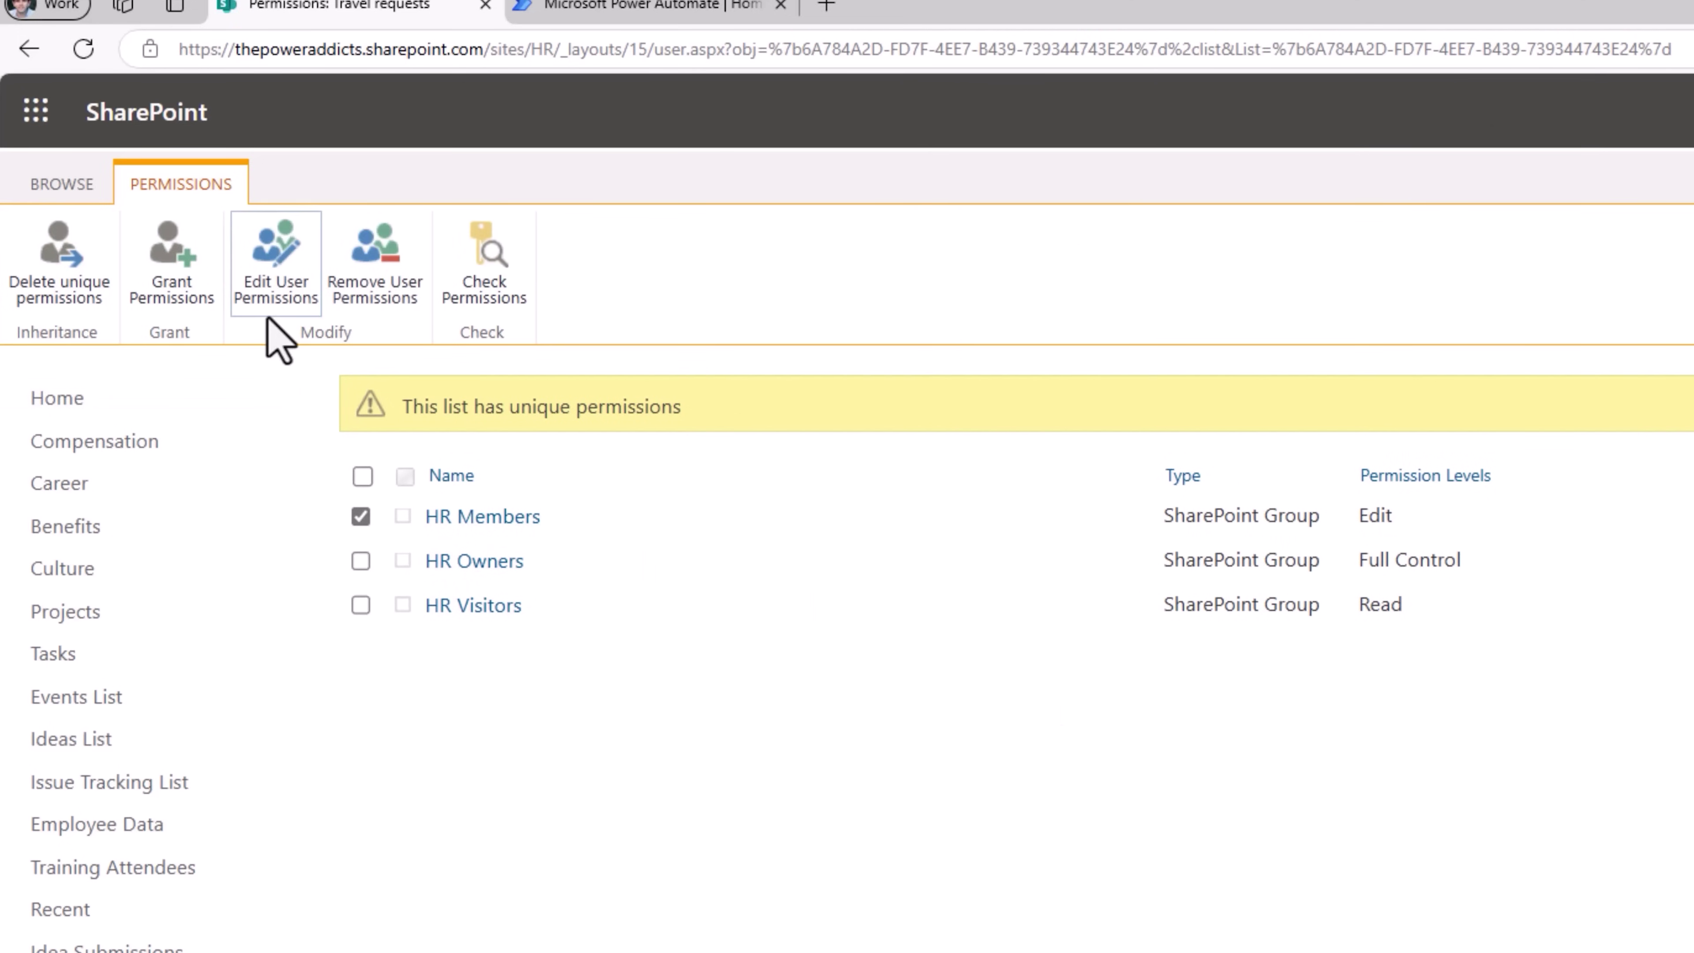
{"action": "left_click", "coordinate": [270, 296]}
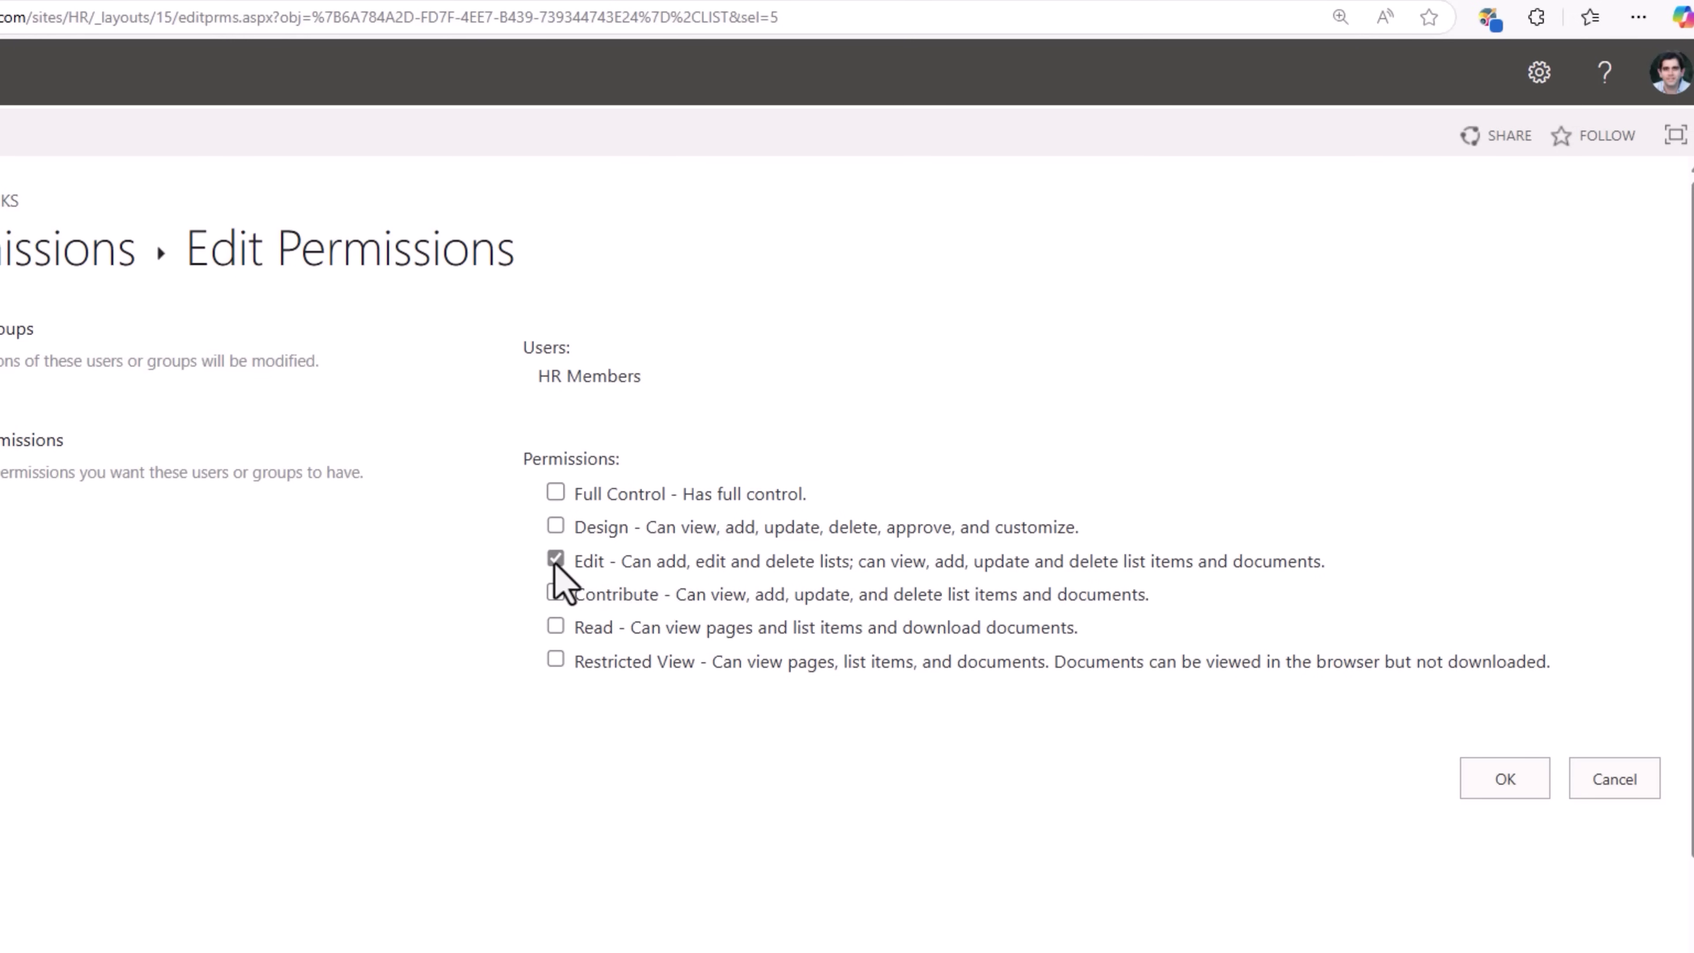
{"action": "left_click", "coordinate": [556, 559]}
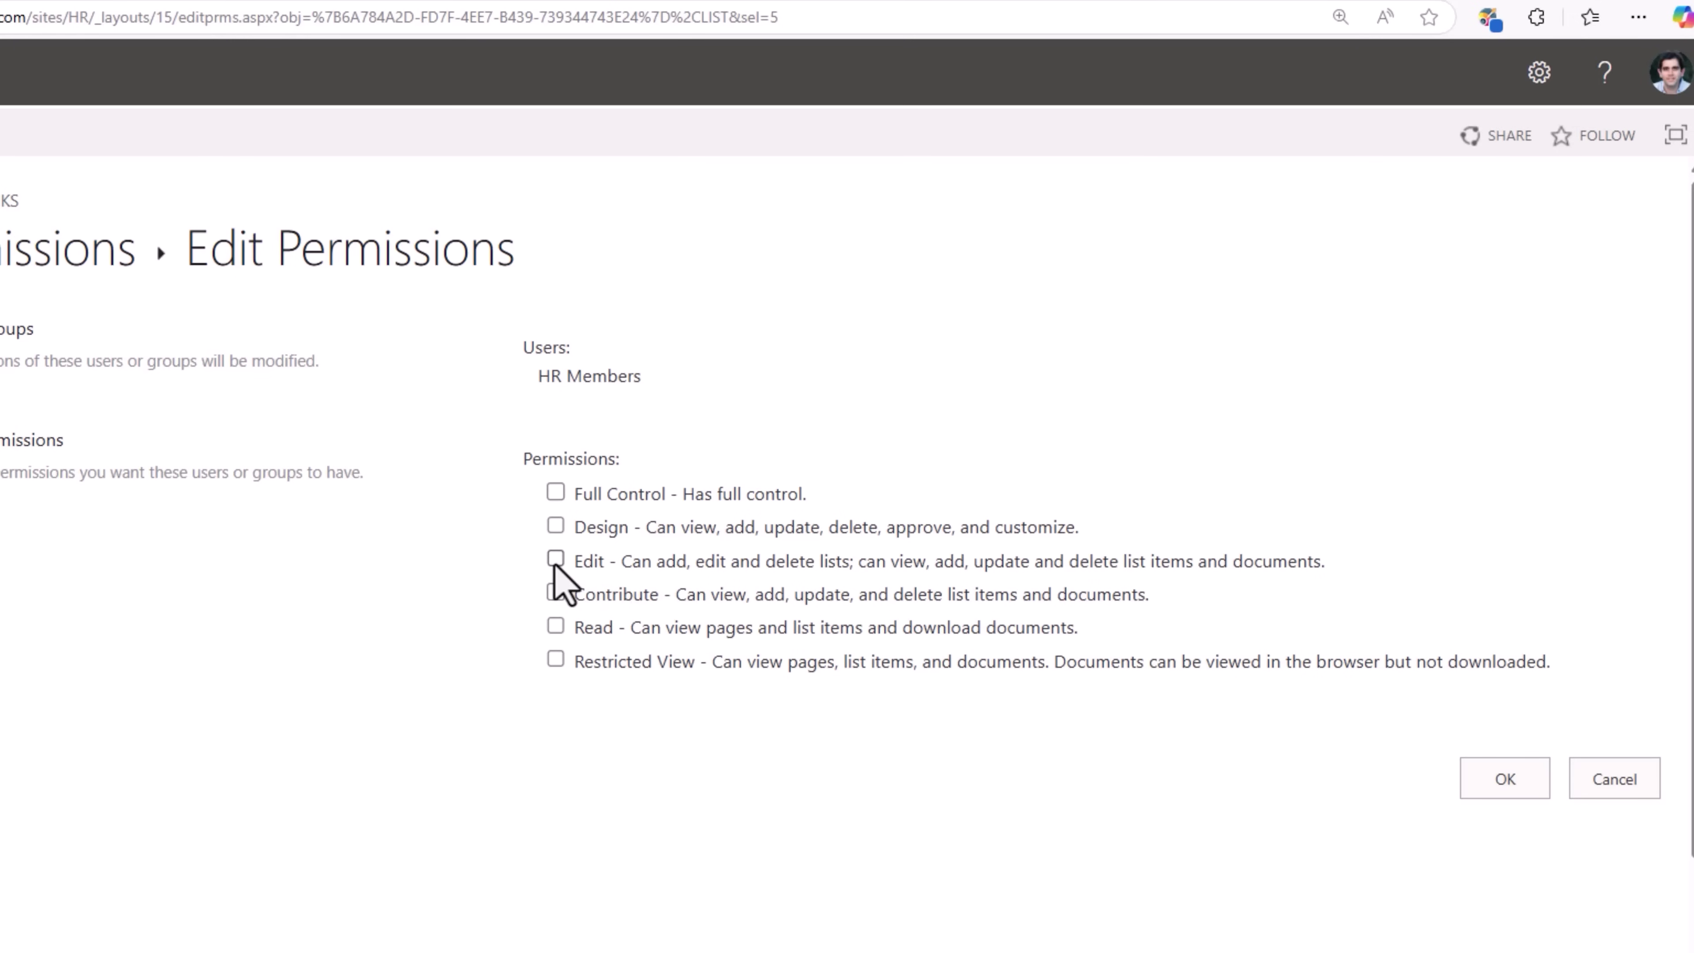
{"action": "left_click", "coordinate": [556, 595]}
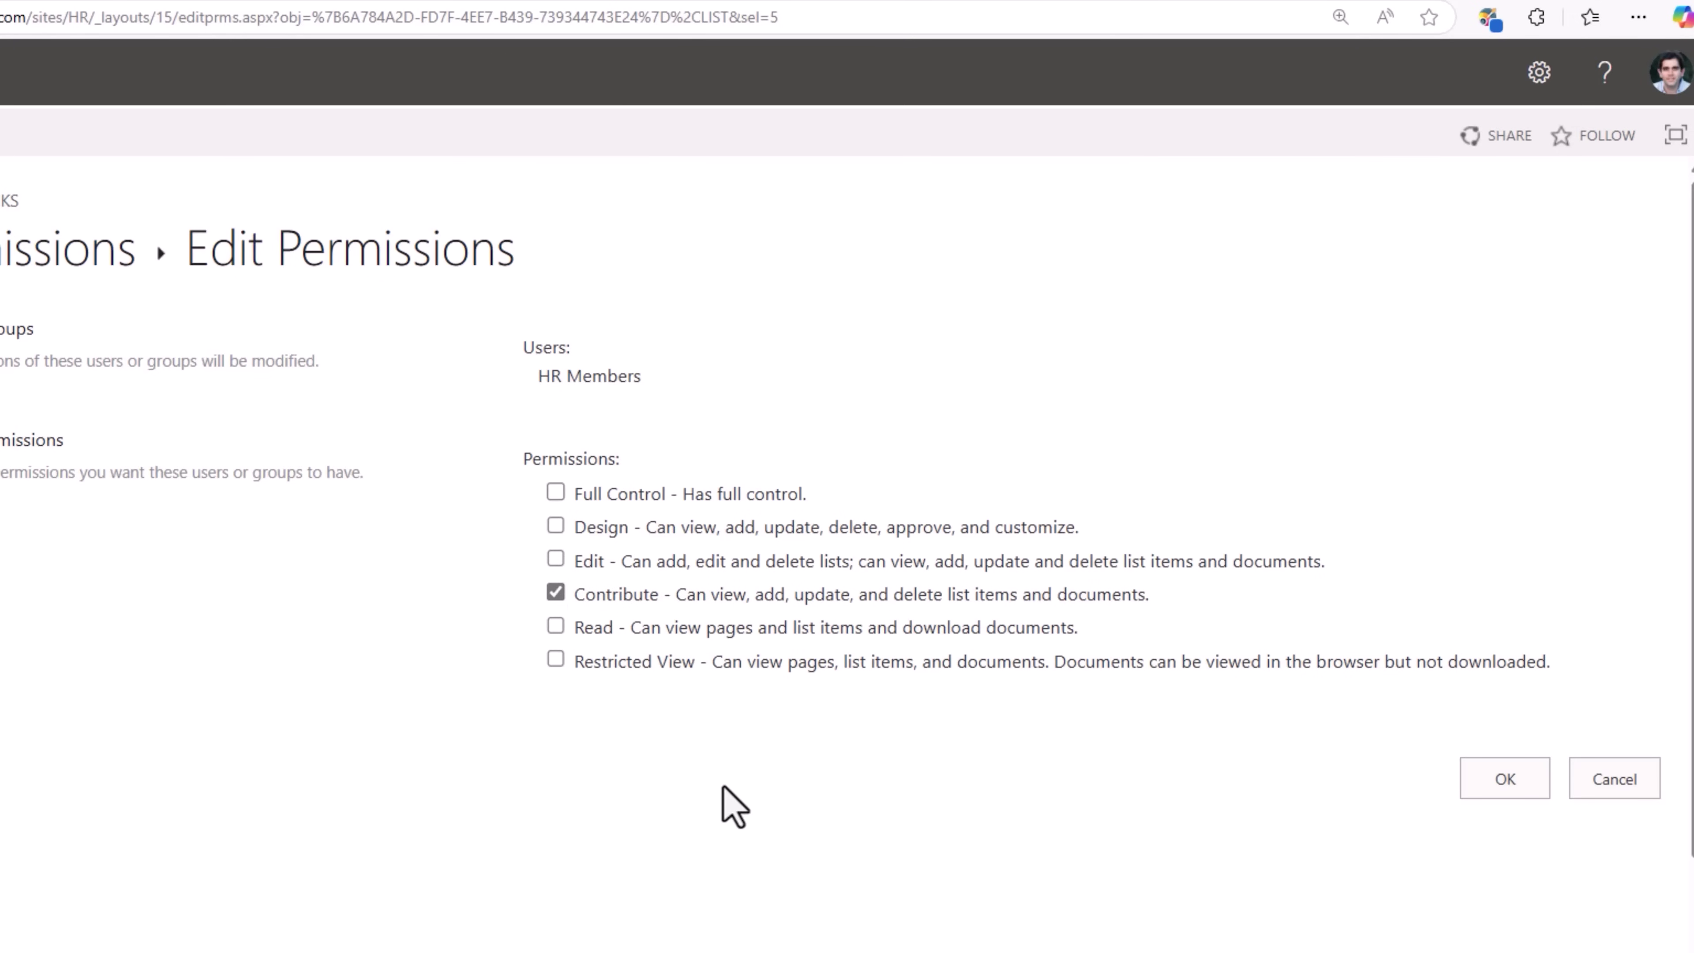
{"action": "left_click", "coordinate": [1480, 781]}
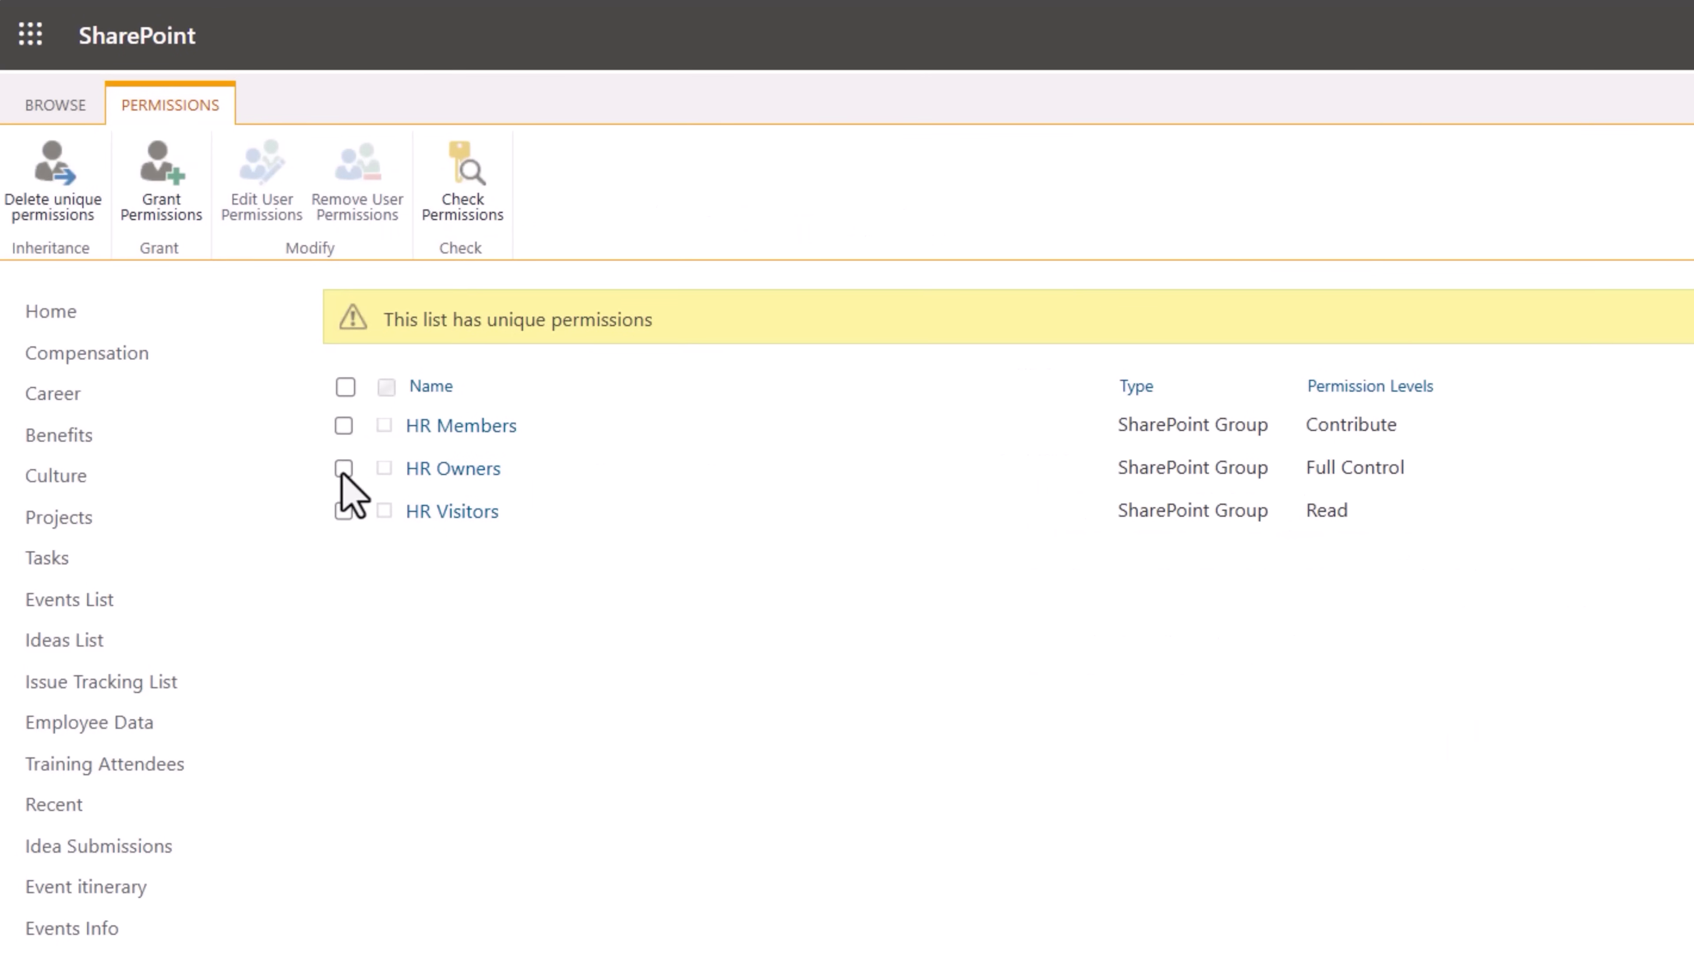
Step: Review HR Owners' permissions, then expand the site owners and members under Site permissions
{"action": "left_click", "coordinate": [343, 469]}
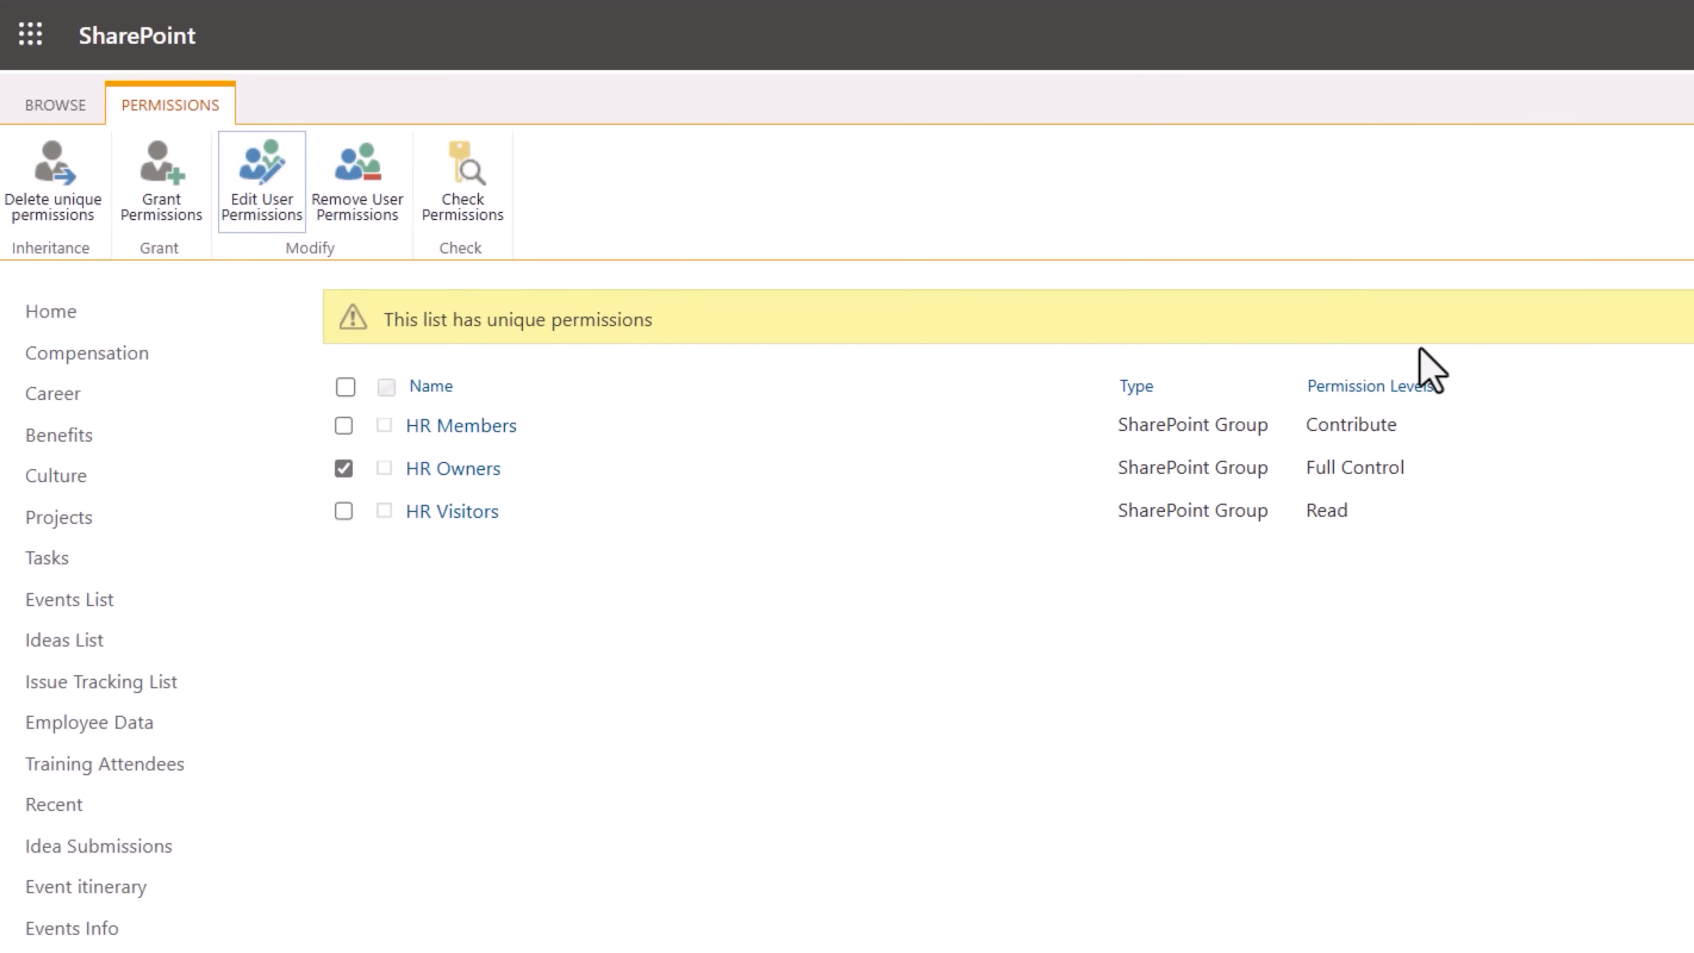
{"action": "left_click", "coordinate": [261, 180]}
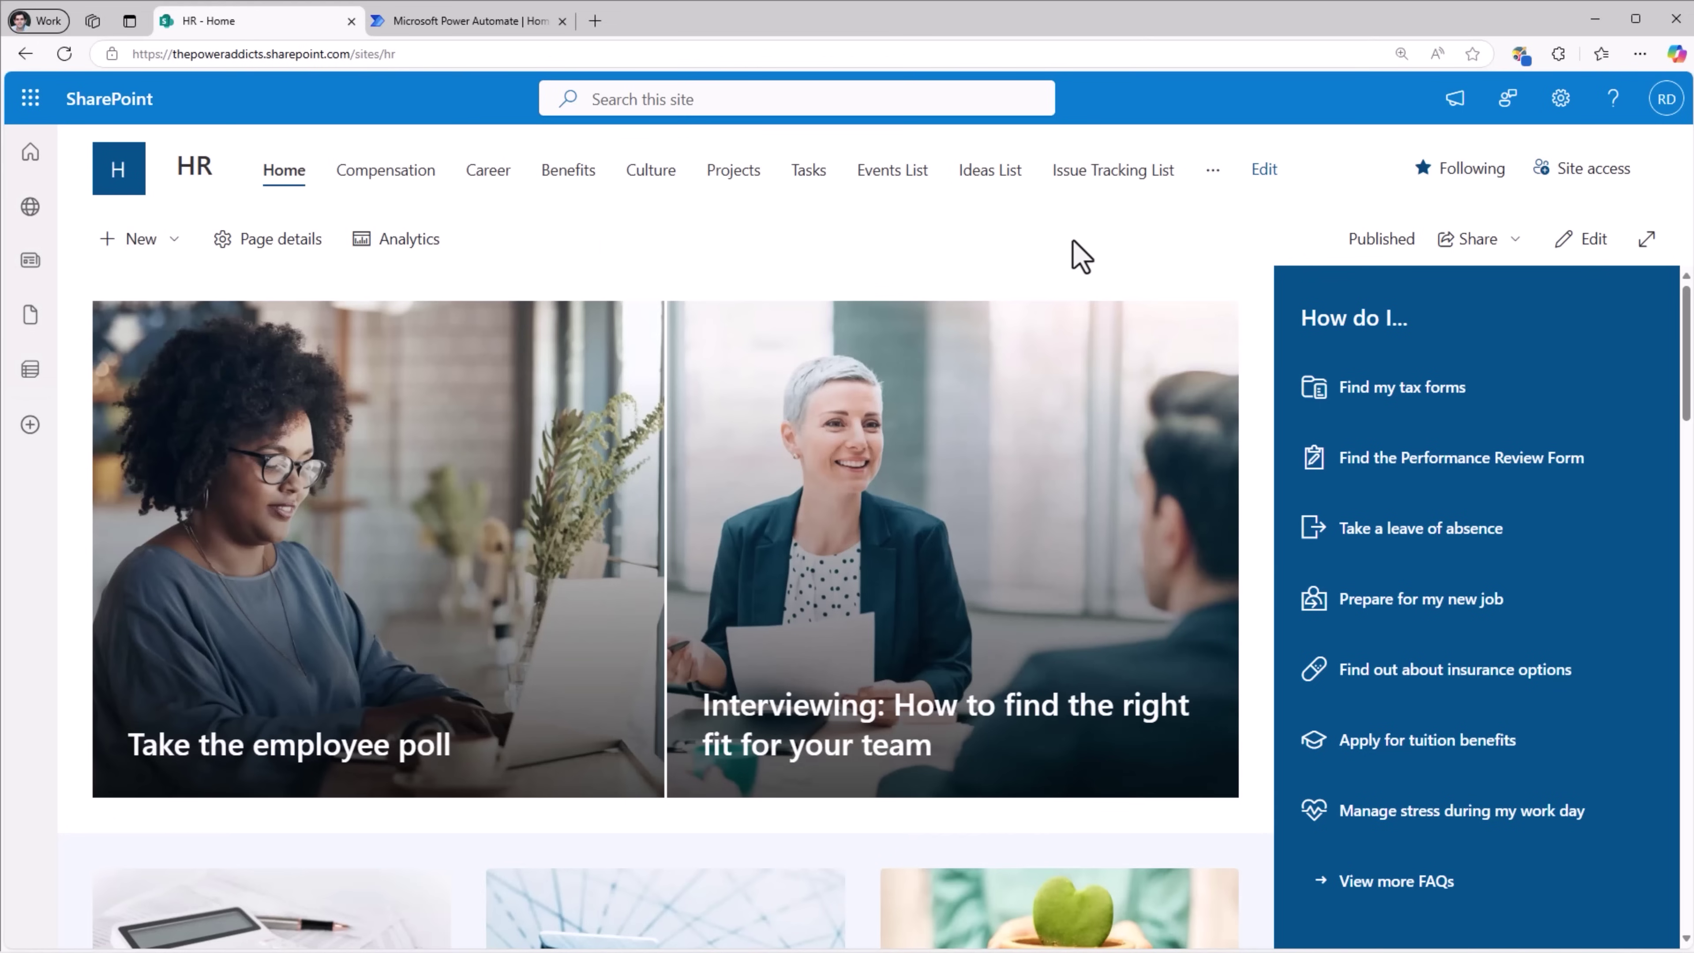
{"action": "left_click", "coordinate": [1561, 97]}
{"action": "left_click", "coordinate": [1374, 407]}
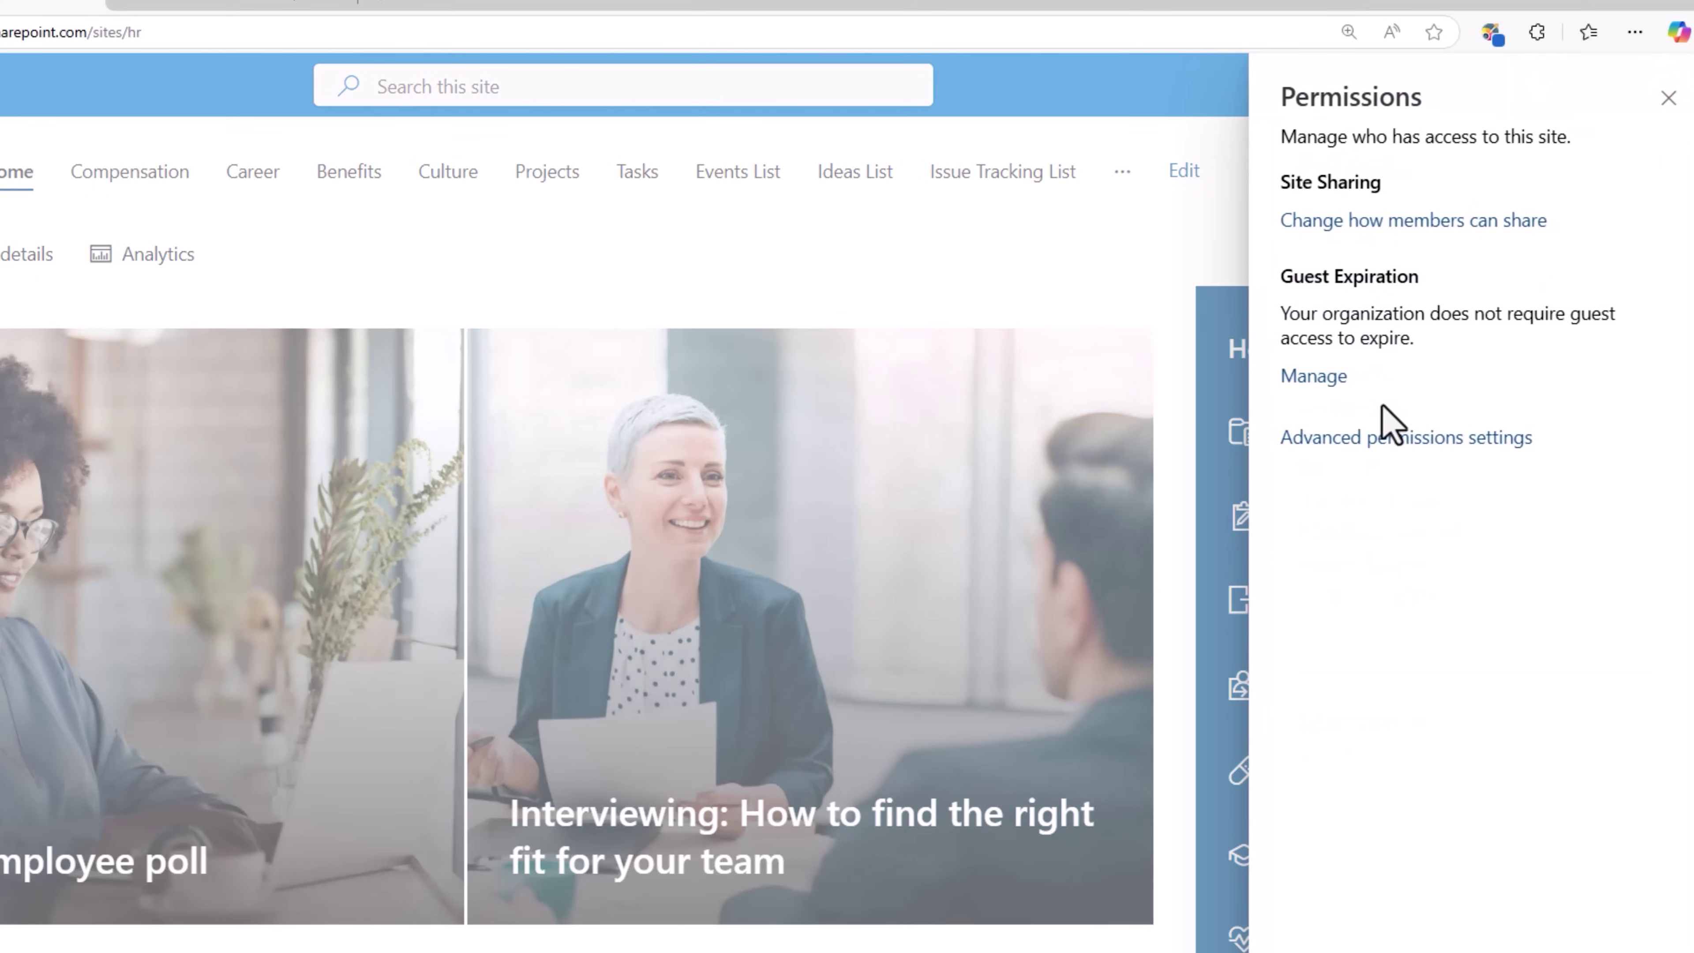
{"action": "left_click", "coordinate": [1309, 297]}
{"action": "left_click", "coordinate": [1289, 253]}
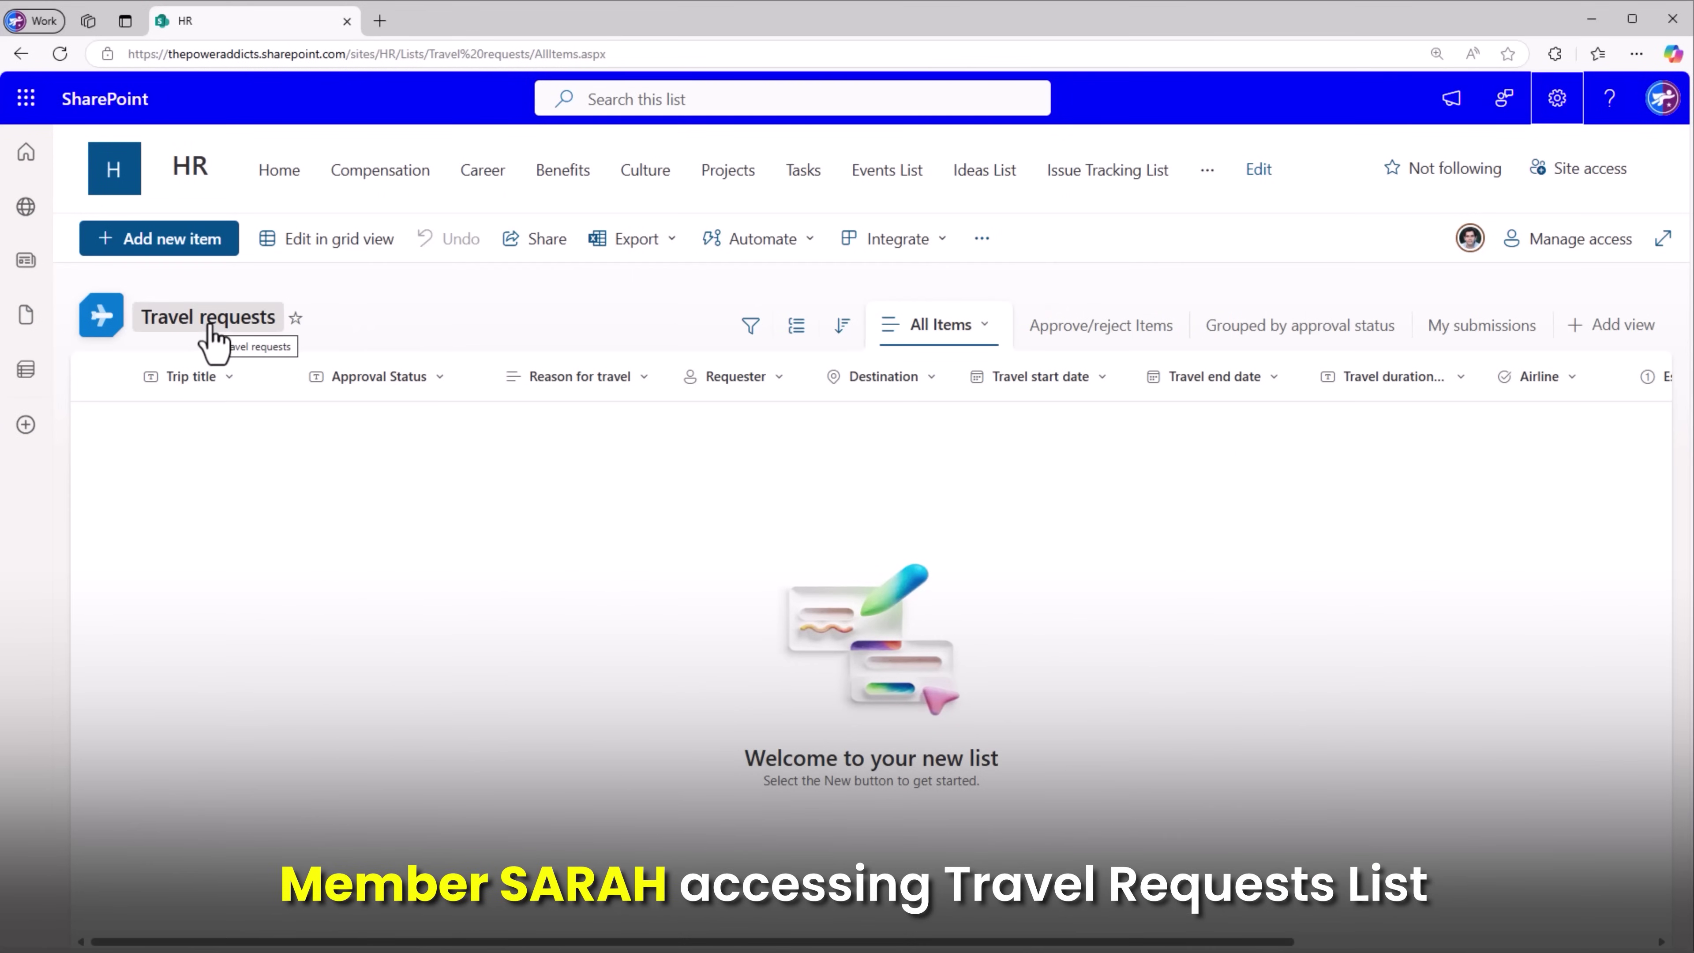
Step: Submit a 'Trip to Miami' request with requester, Miami airport destination and start date
{"action": "left_click", "coordinate": [189, 254]}
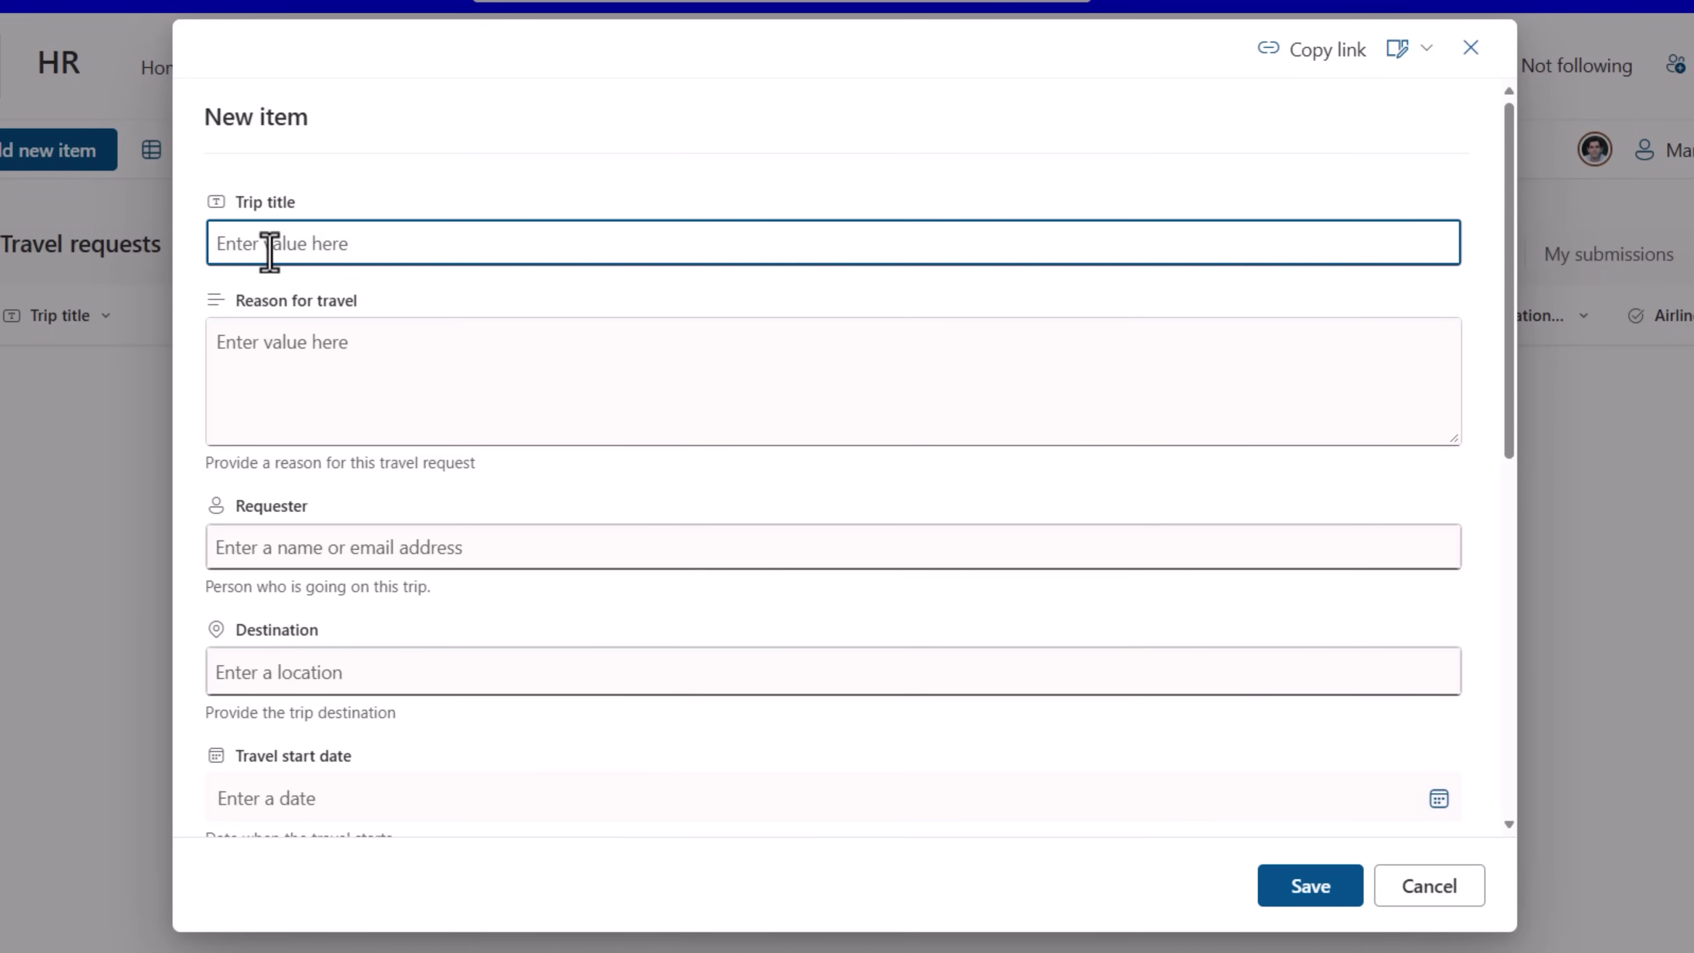
{"action": "type", "text": "Trip to Miami"}
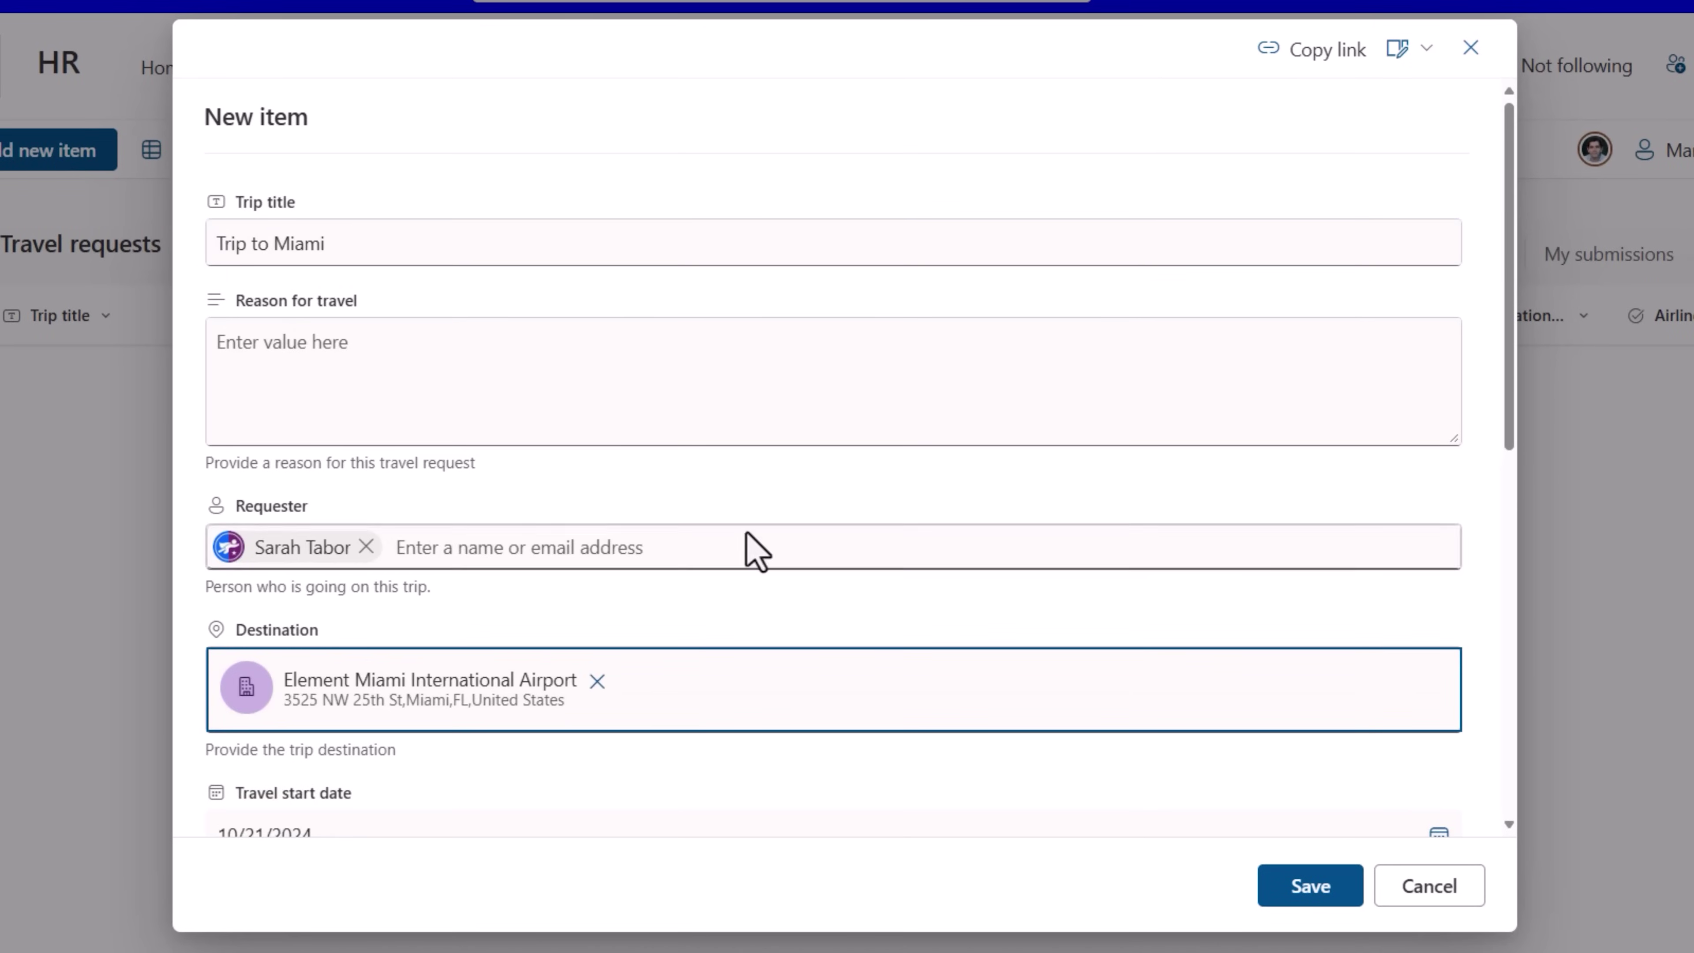
{"action": "left_click", "coordinate": [1279, 889]}
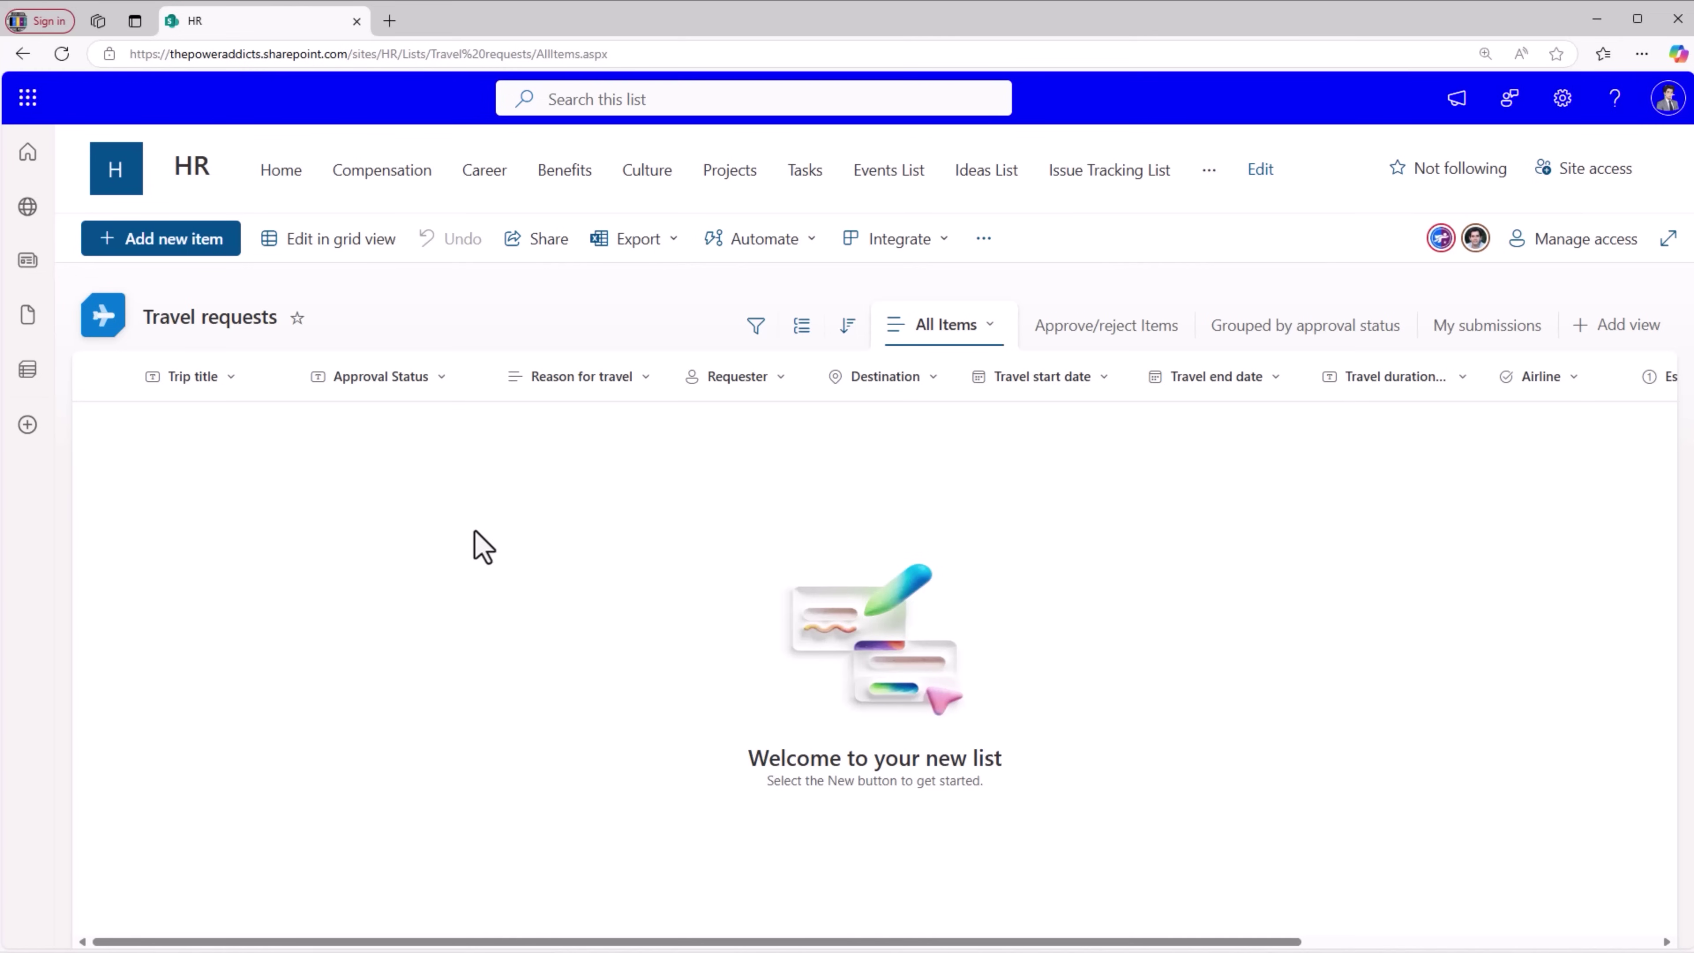
Step: Add and save a second travel request titled 'Travel to Europe'
{"action": "left_click", "coordinate": [172, 248]}
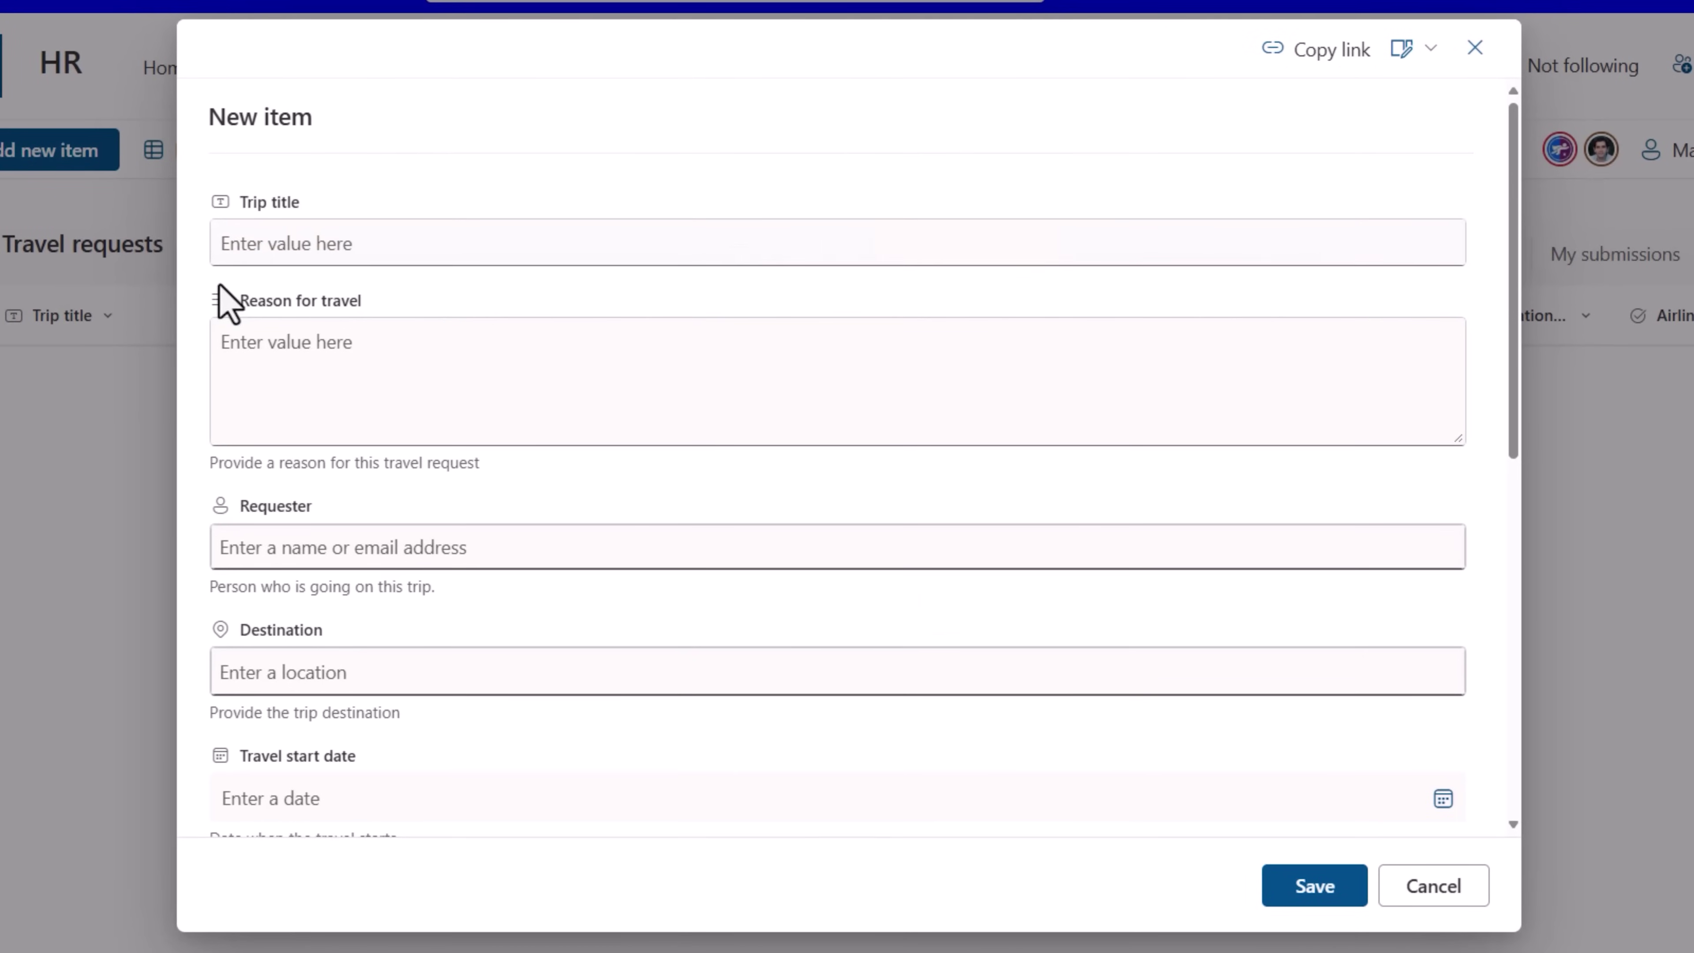
{"action": "left_click", "coordinate": [234, 254]}
{"action": "type", "text": "Travel"}
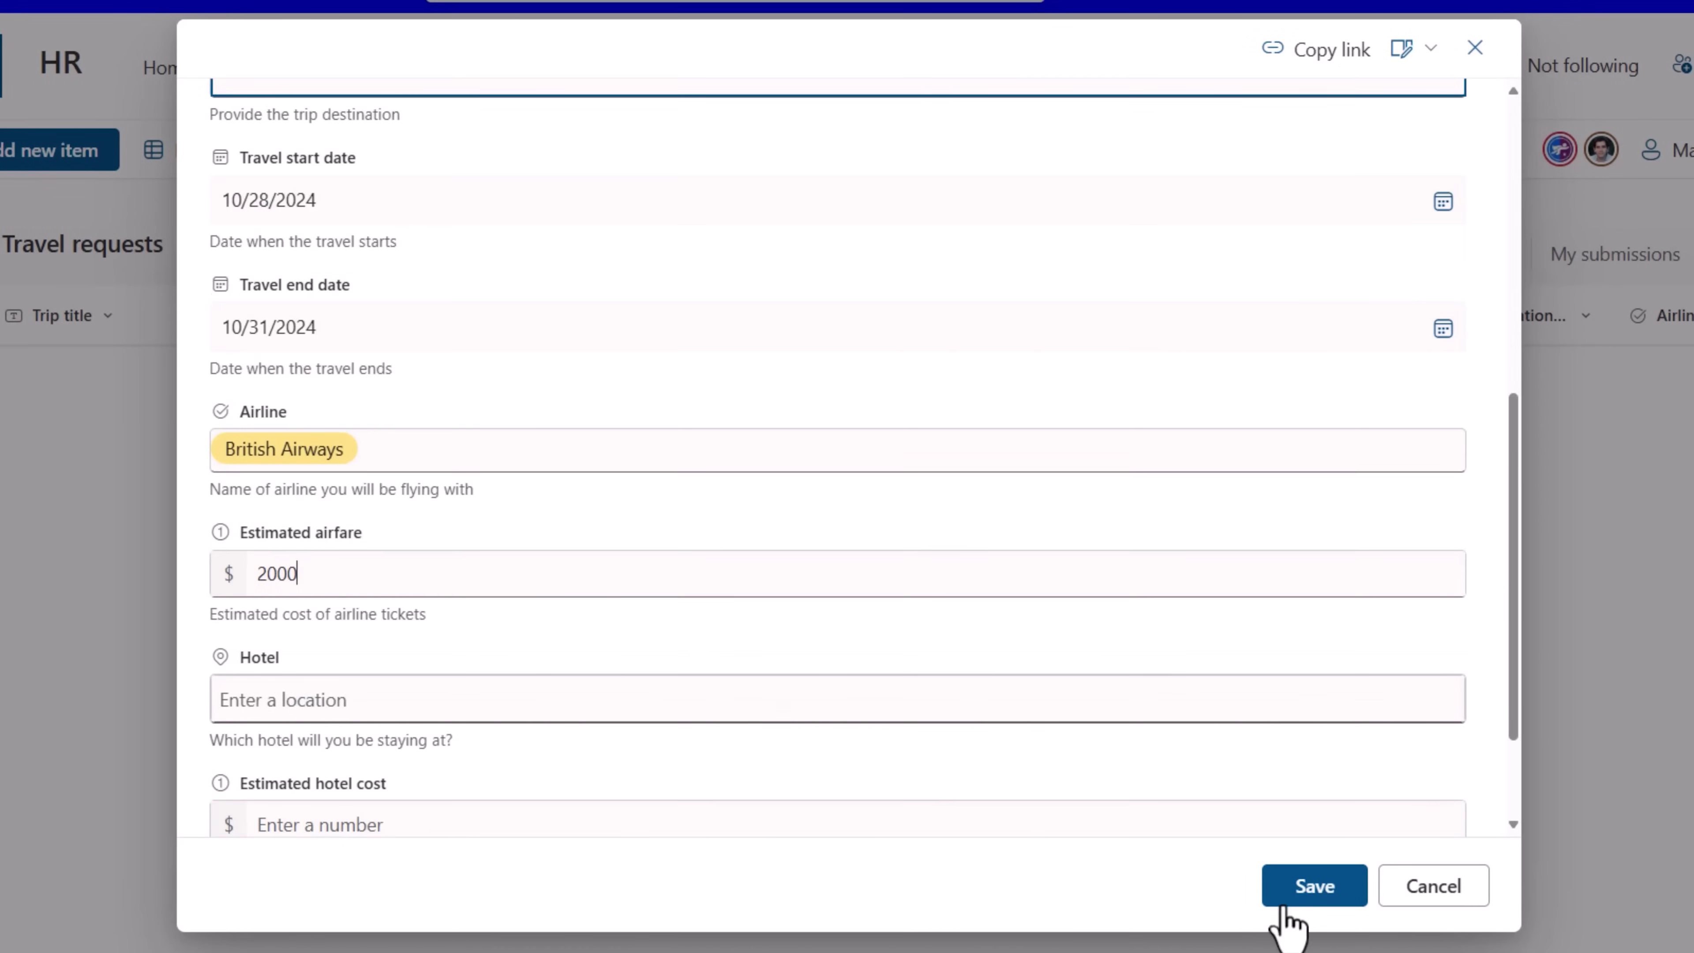
{"action": "left_click", "coordinate": [1283, 897]}
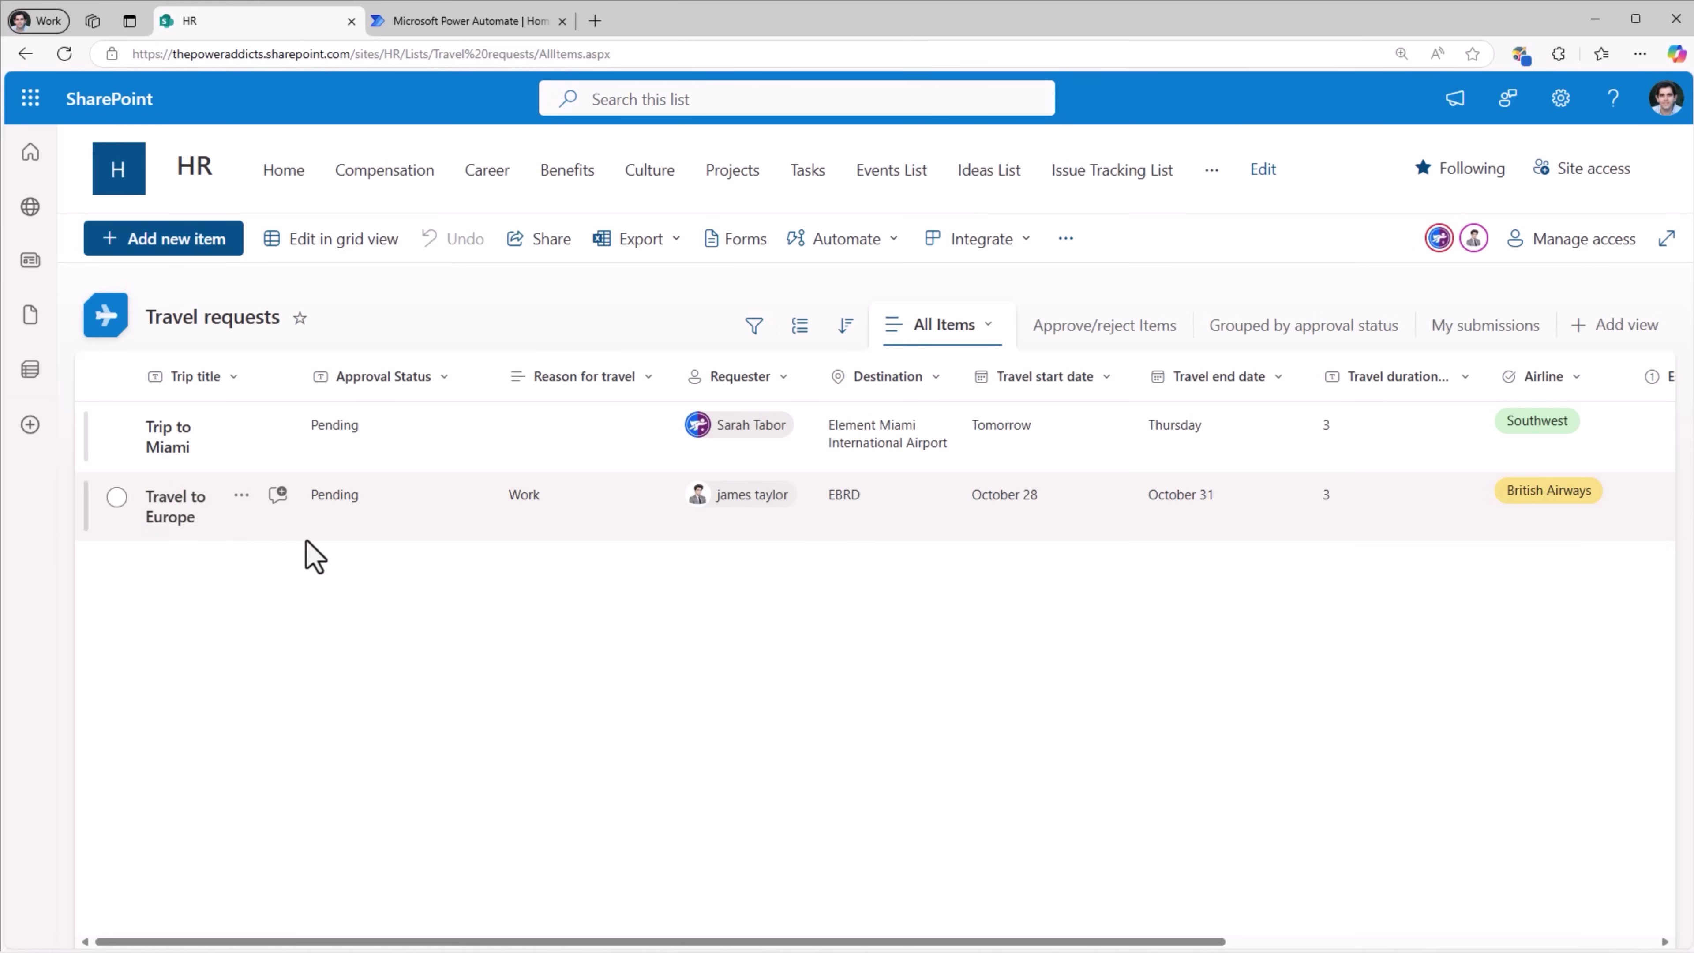
Step: Approve the Trip to Miami request via Approve/Reject
{"action": "left_click", "coordinate": [117, 427]}
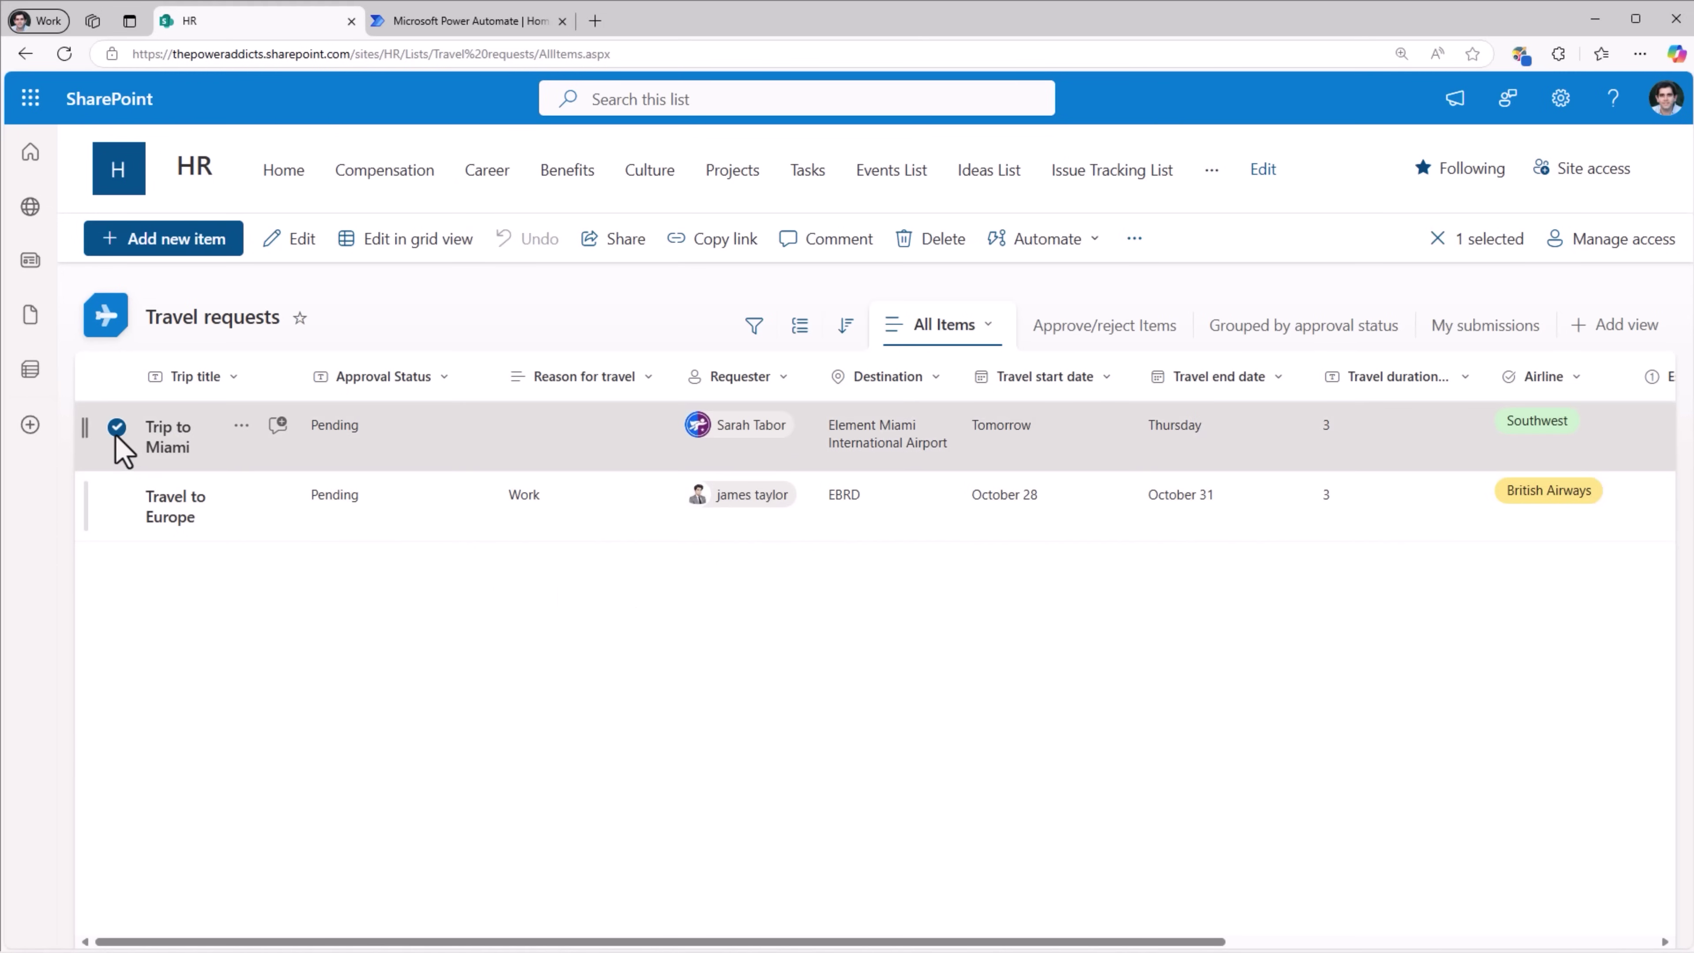
{"action": "left_click", "coordinate": [1133, 240]}
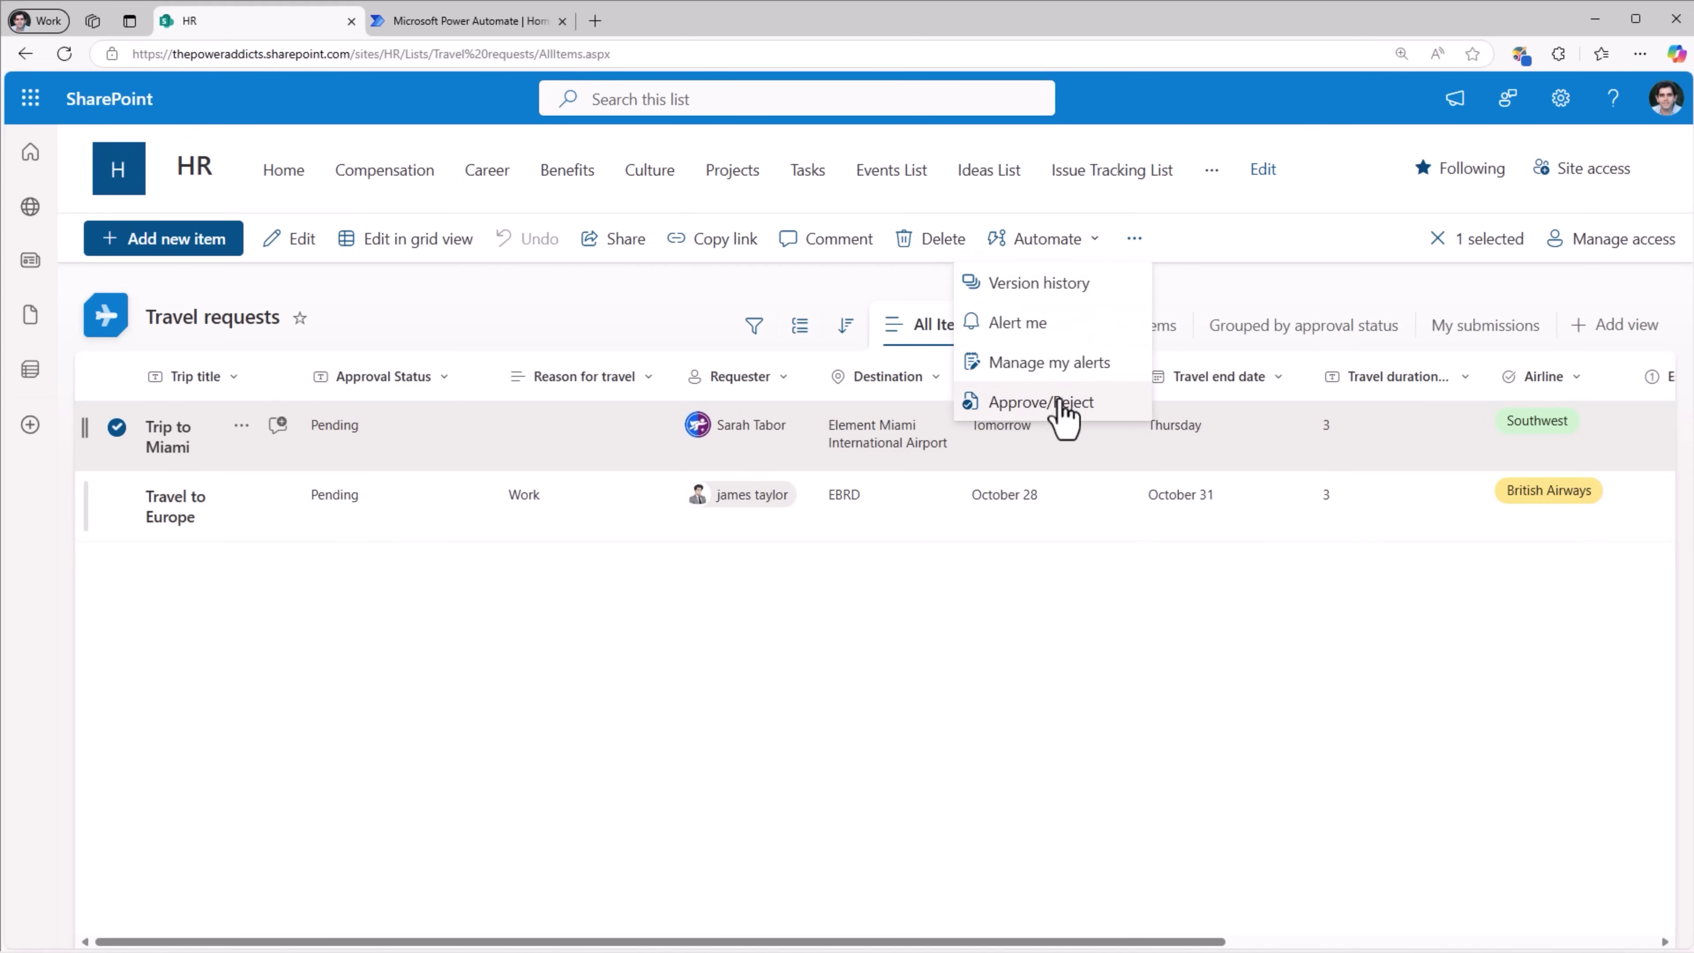
{"action": "left_click", "coordinate": [1054, 404]}
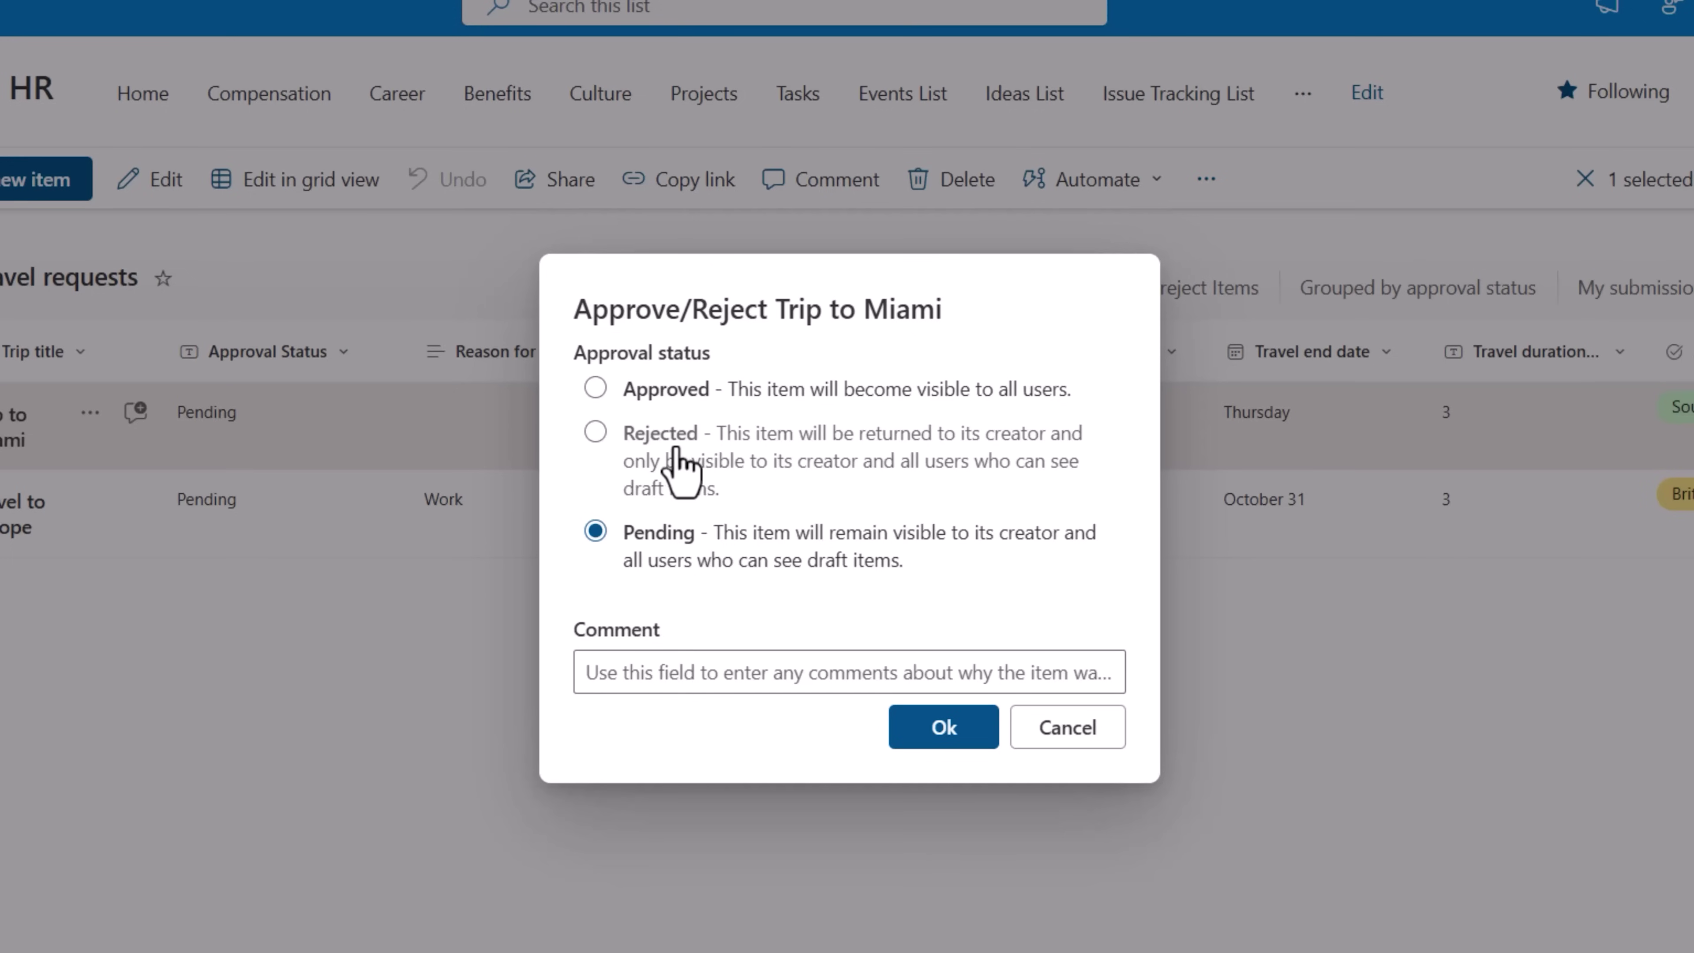
{"action": "left_click", "coordinate": [596, 388]}
{"action": "left_click", "coordinate": [937, 729]}
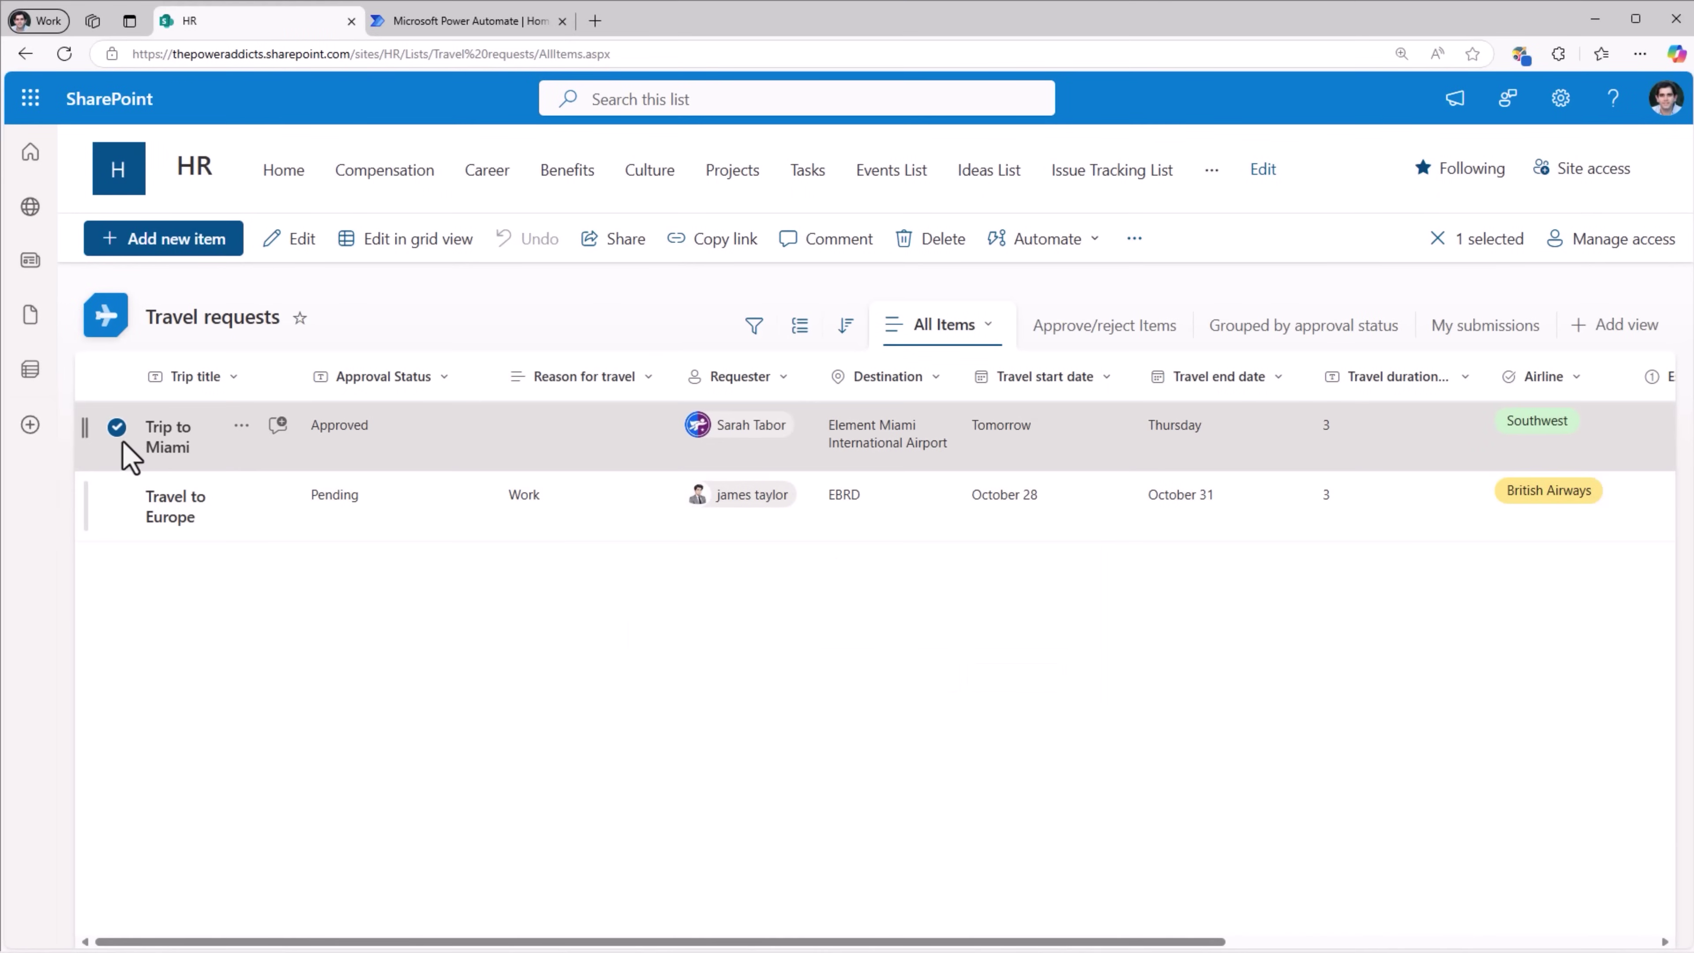
Step: Reject the Travel to Europe request via Approve/Reject
{"action": "left_click", "coordinate": [117, 427]}
{"action": "left_click", "coordinate": [241, 495]}
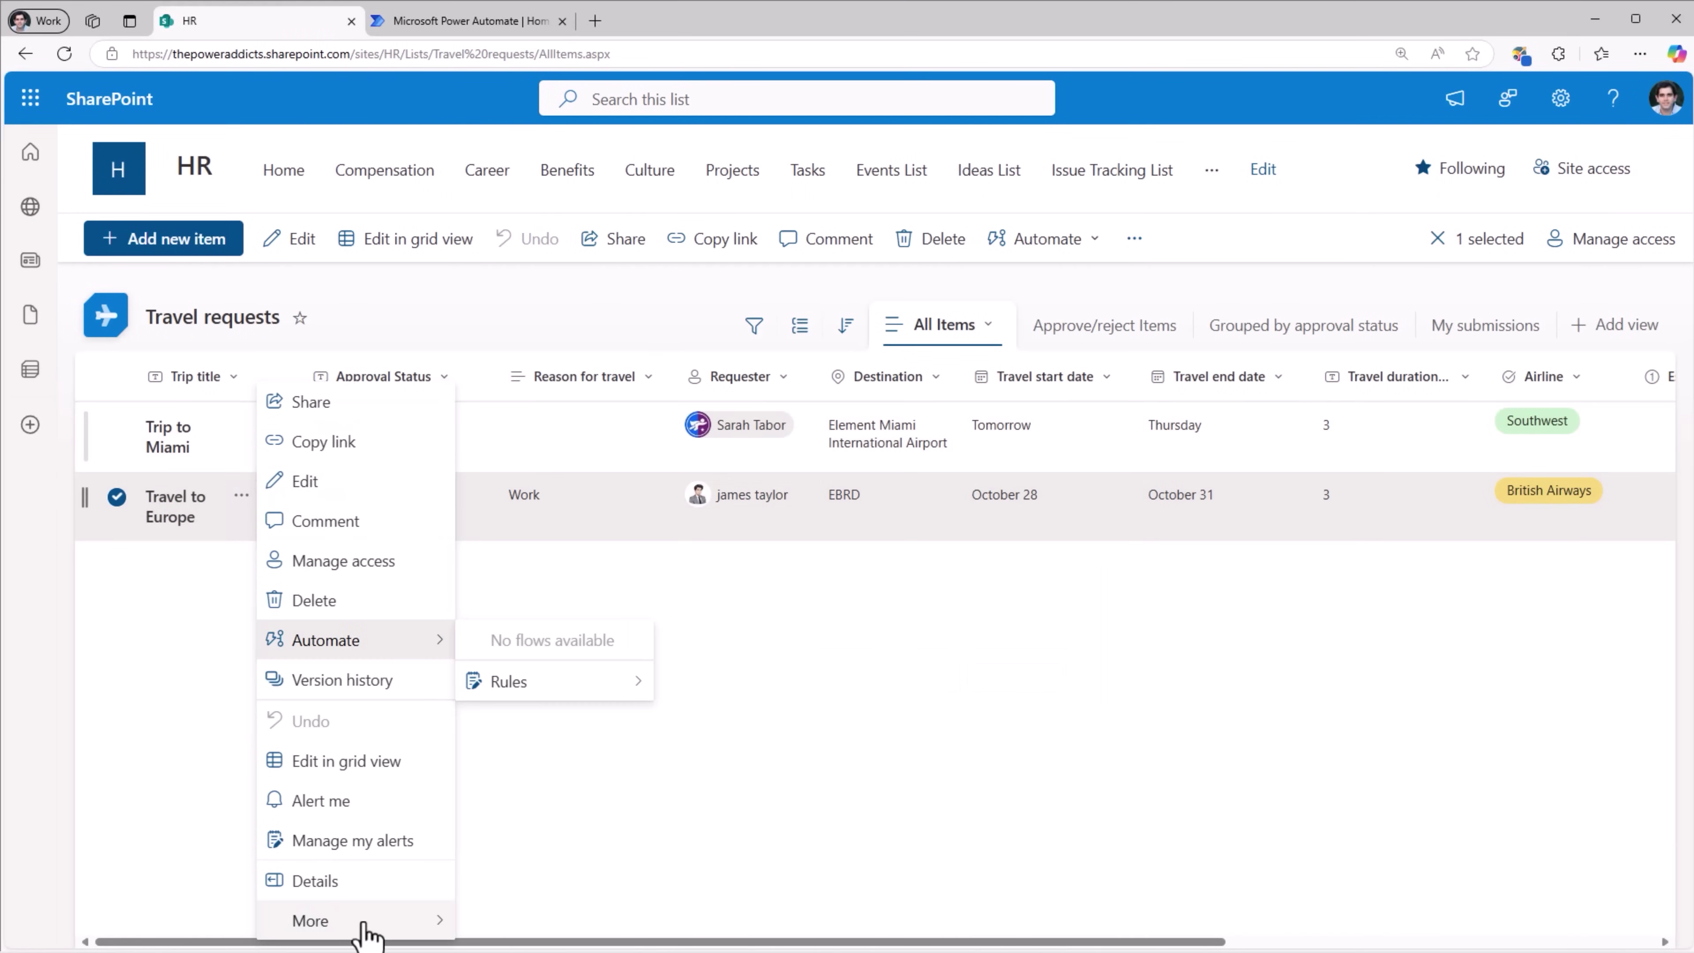
{"action": "mouse_move", "coordinate": [367, 924]}
{"action": "left_click", "coordinate": [583, 886]}
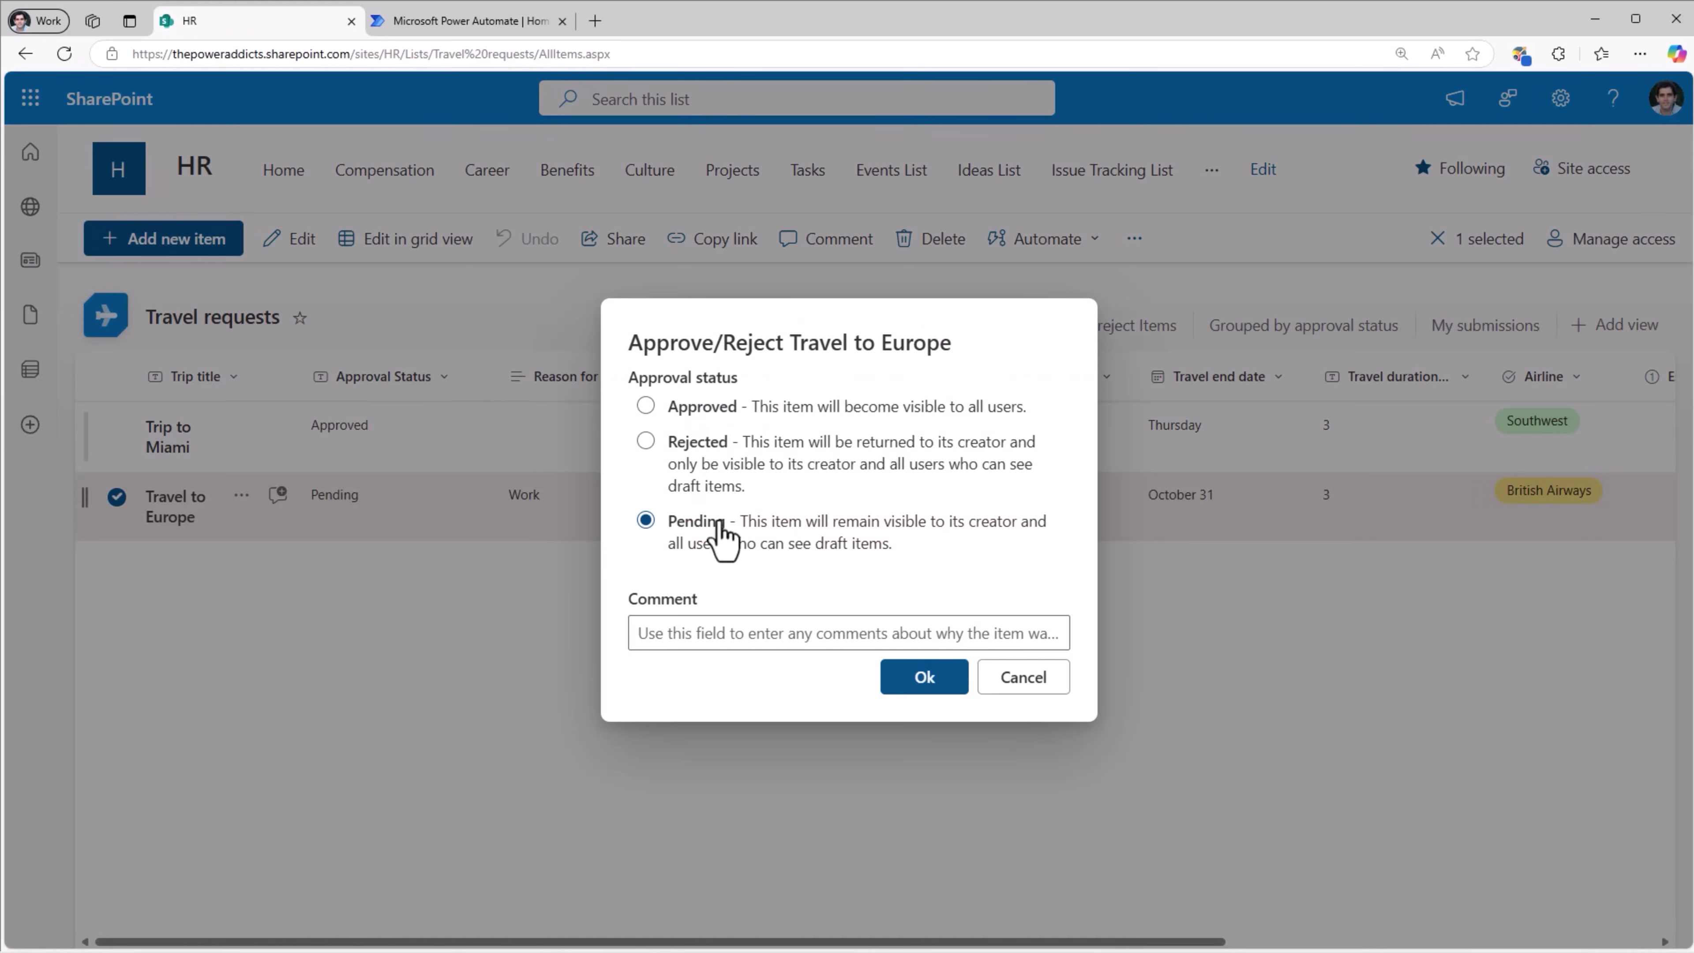
{"action": "left_click", "coordinate": [650, 443]}
{"action": "left_click", "coordinate": [928, 682]}
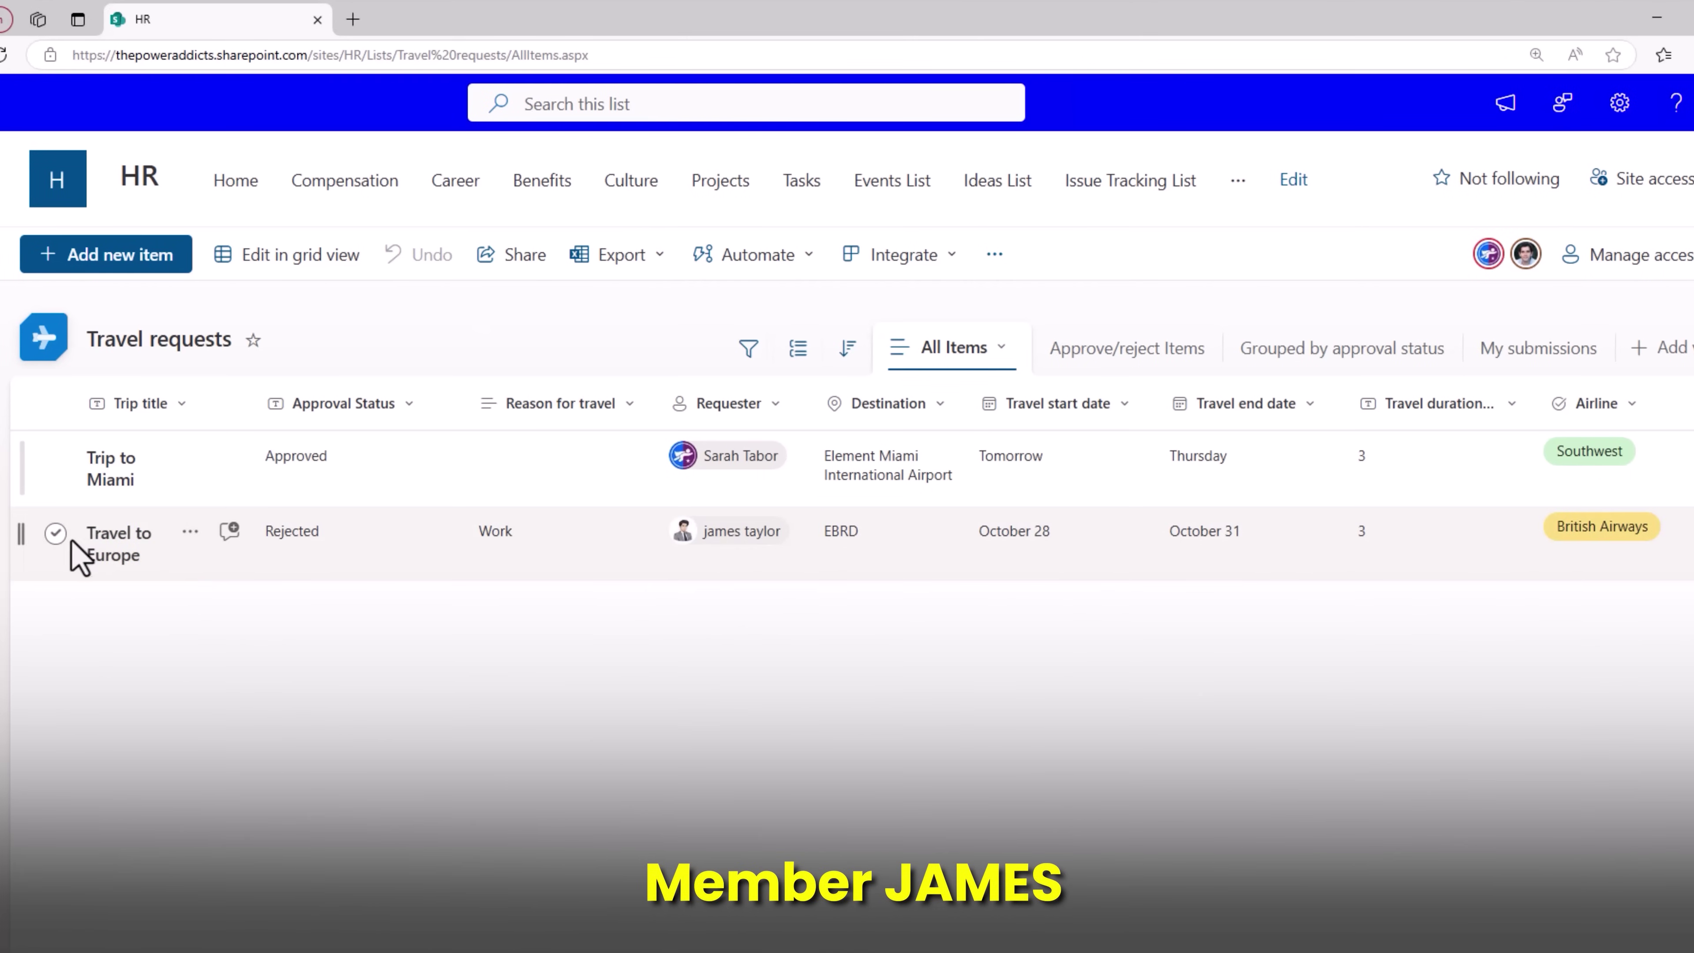
{"action": "left_click", "coordinate": [58, 535]}
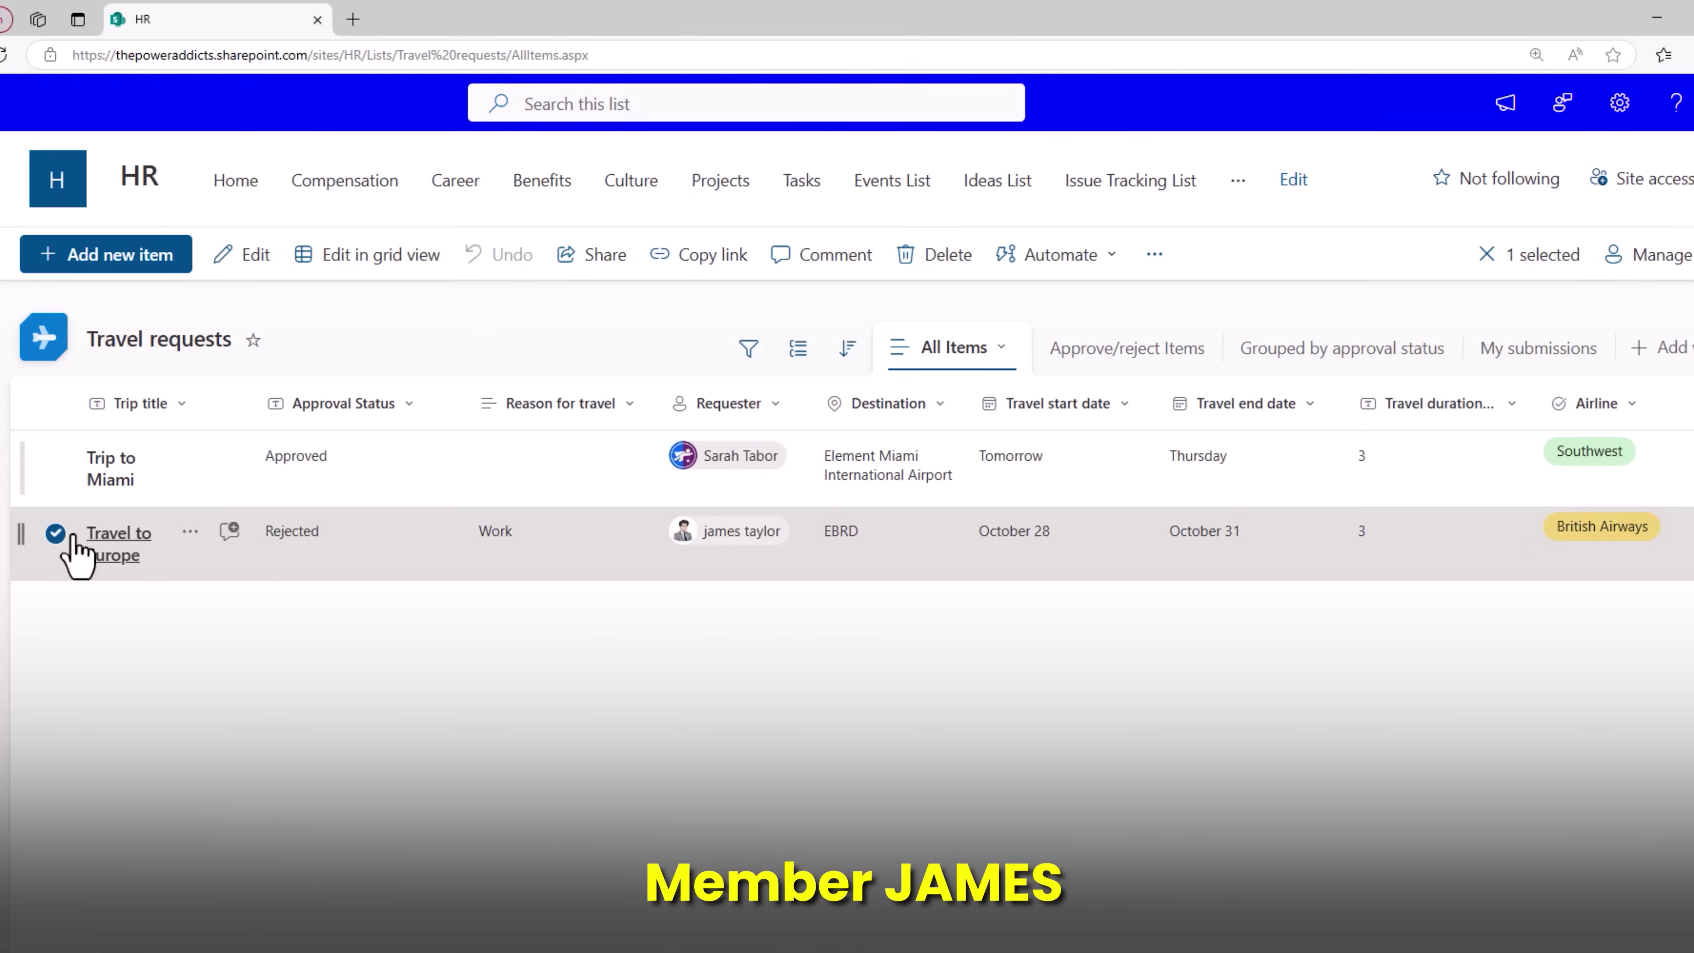
{"action": "left_click", "coordinate": [57, 534]}
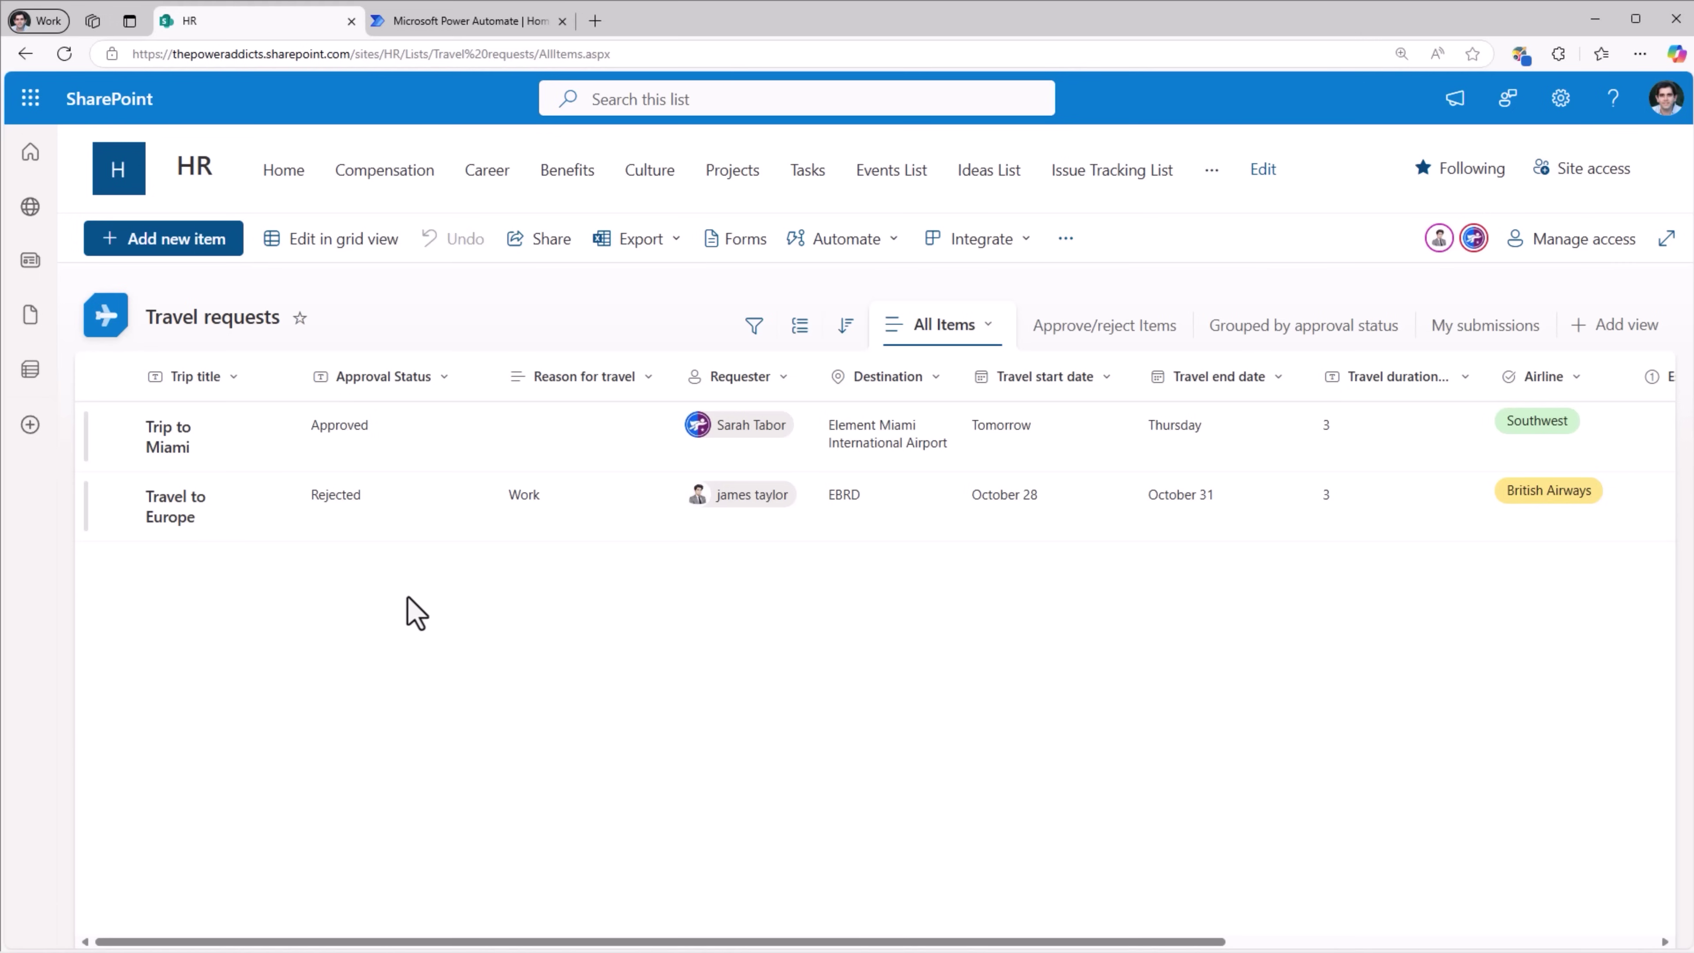
Step: Create an automated cloud flow 'Travel Request Approval' triggered when a SharePoint item is created
{"action": "left_click", "coordinate": [470, 21]}
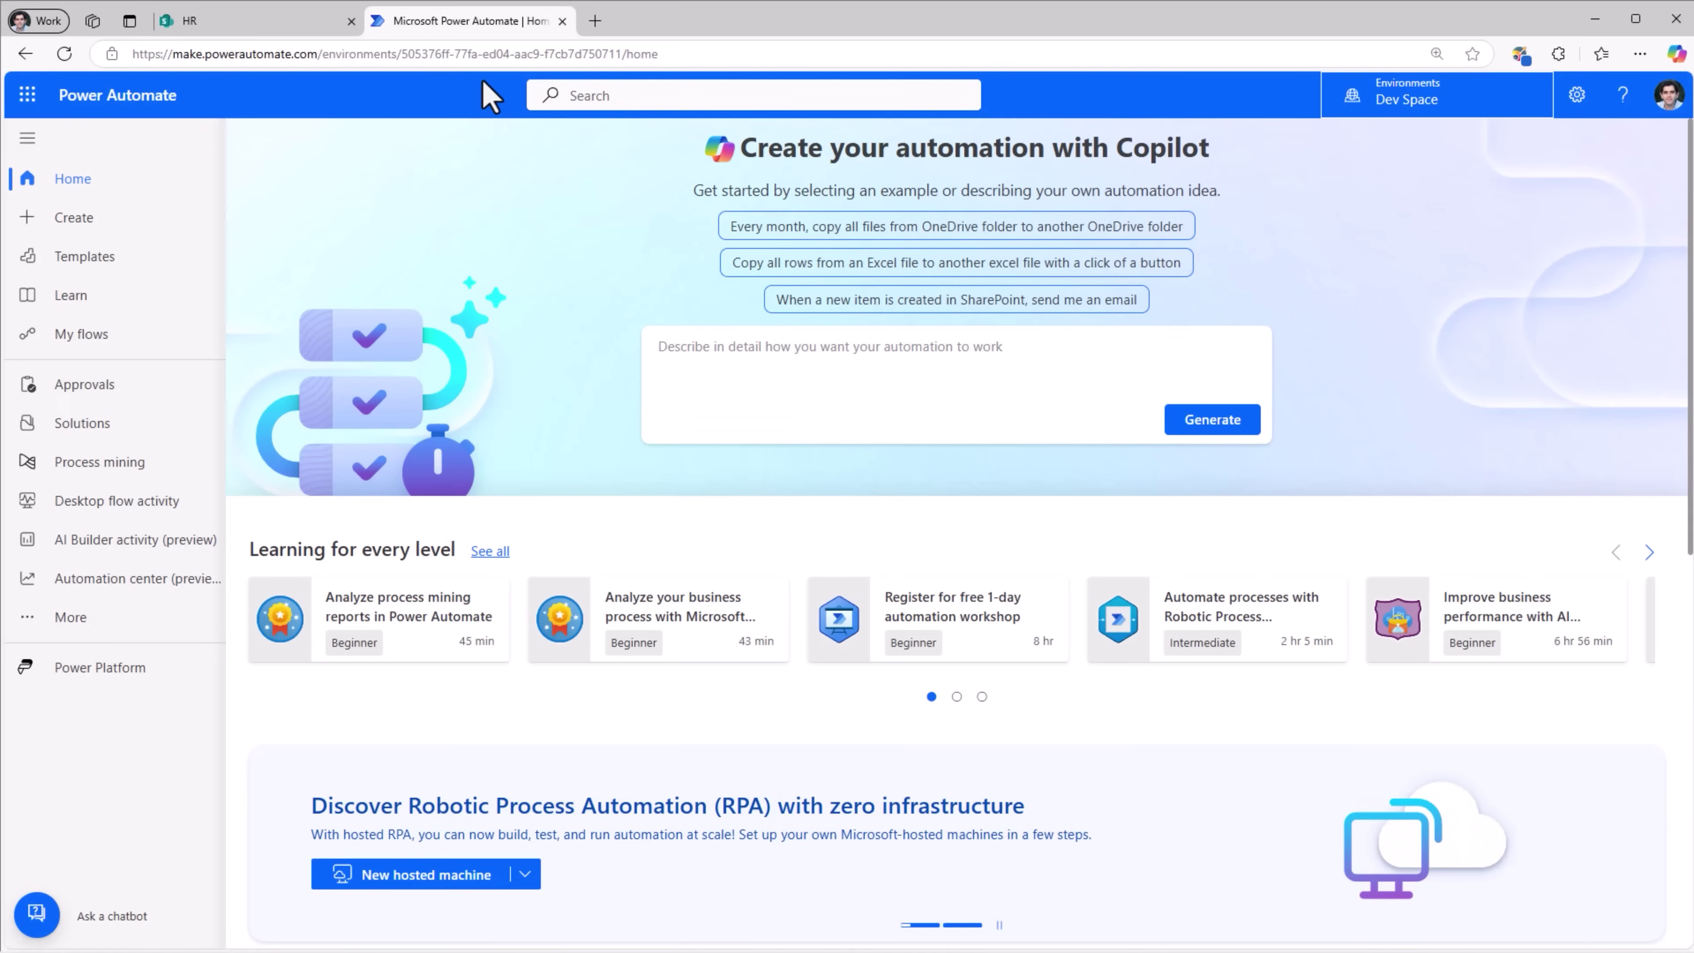
{"action": "left_click", "coordinate": [87, 219]}
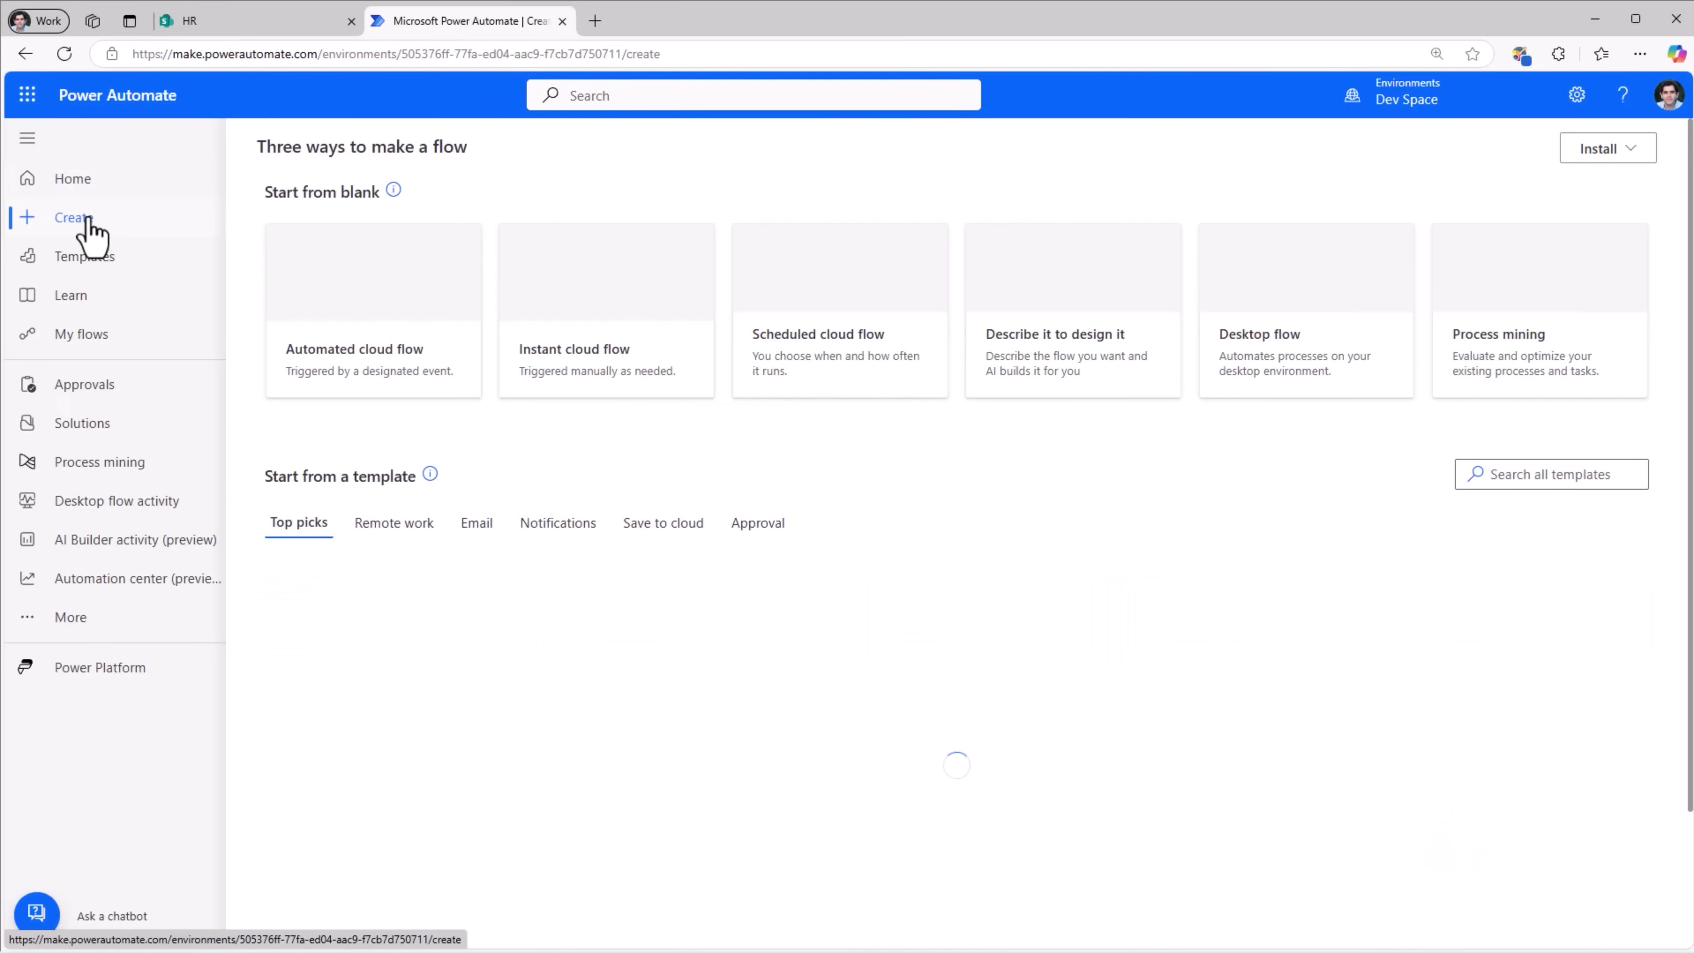
{"action": "left_click", "coordinate": [358, 384]}
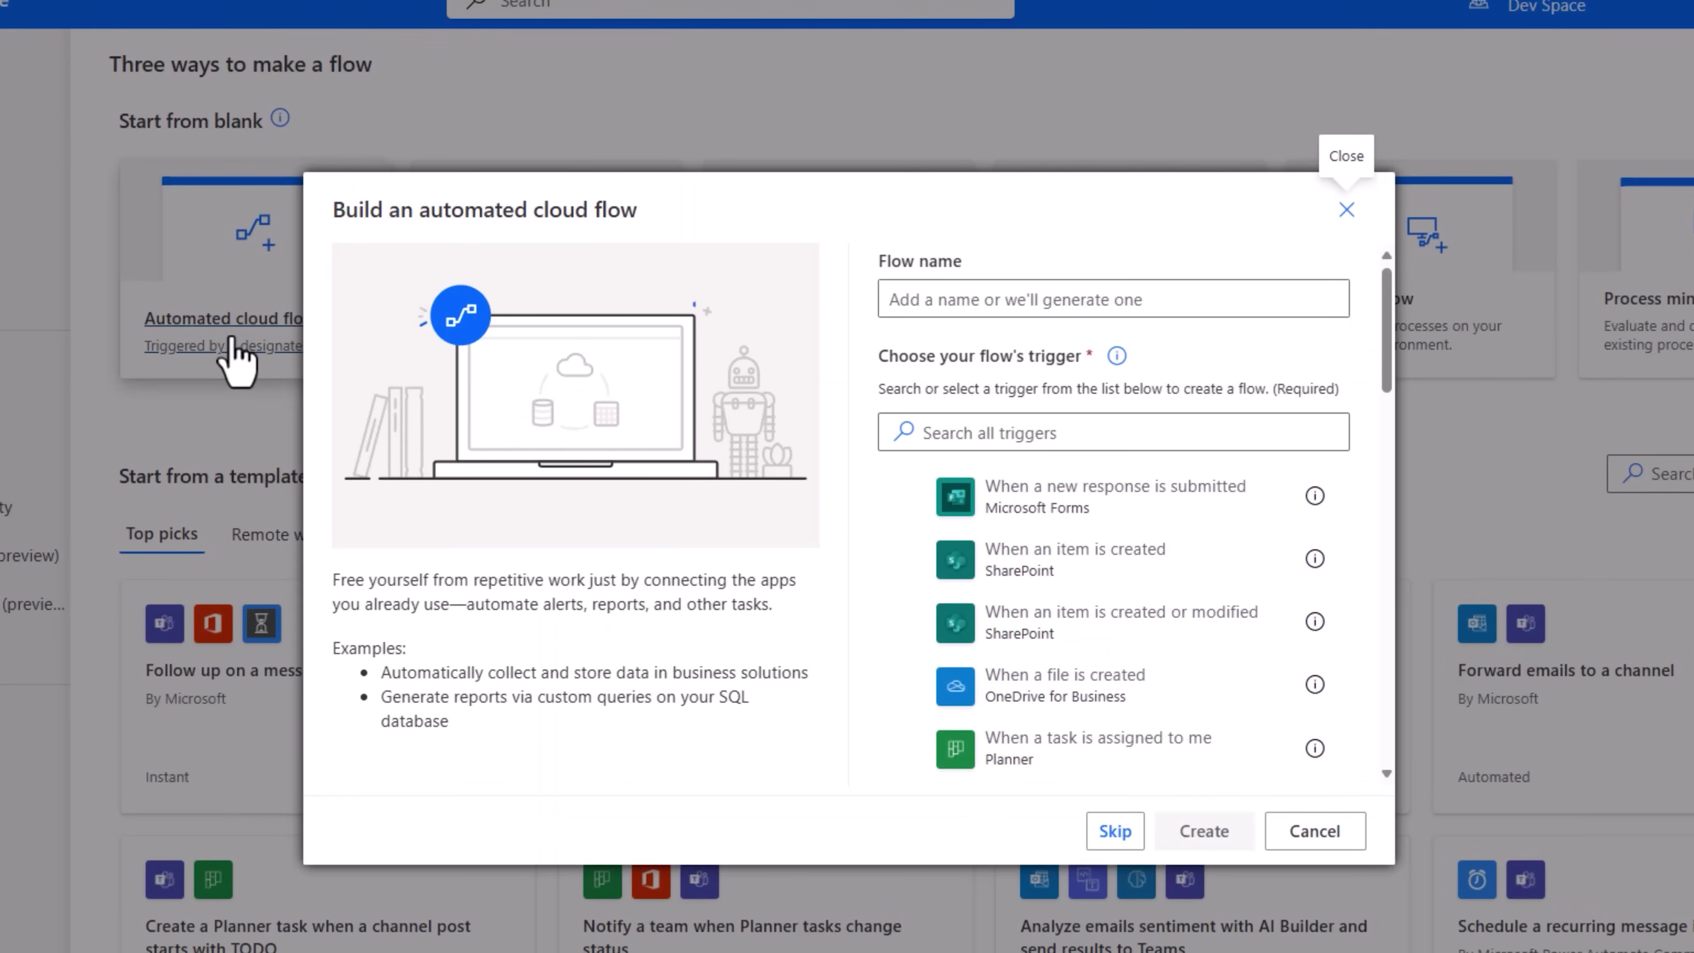
{"action": "left_click", "coordinate": [904, 560]}
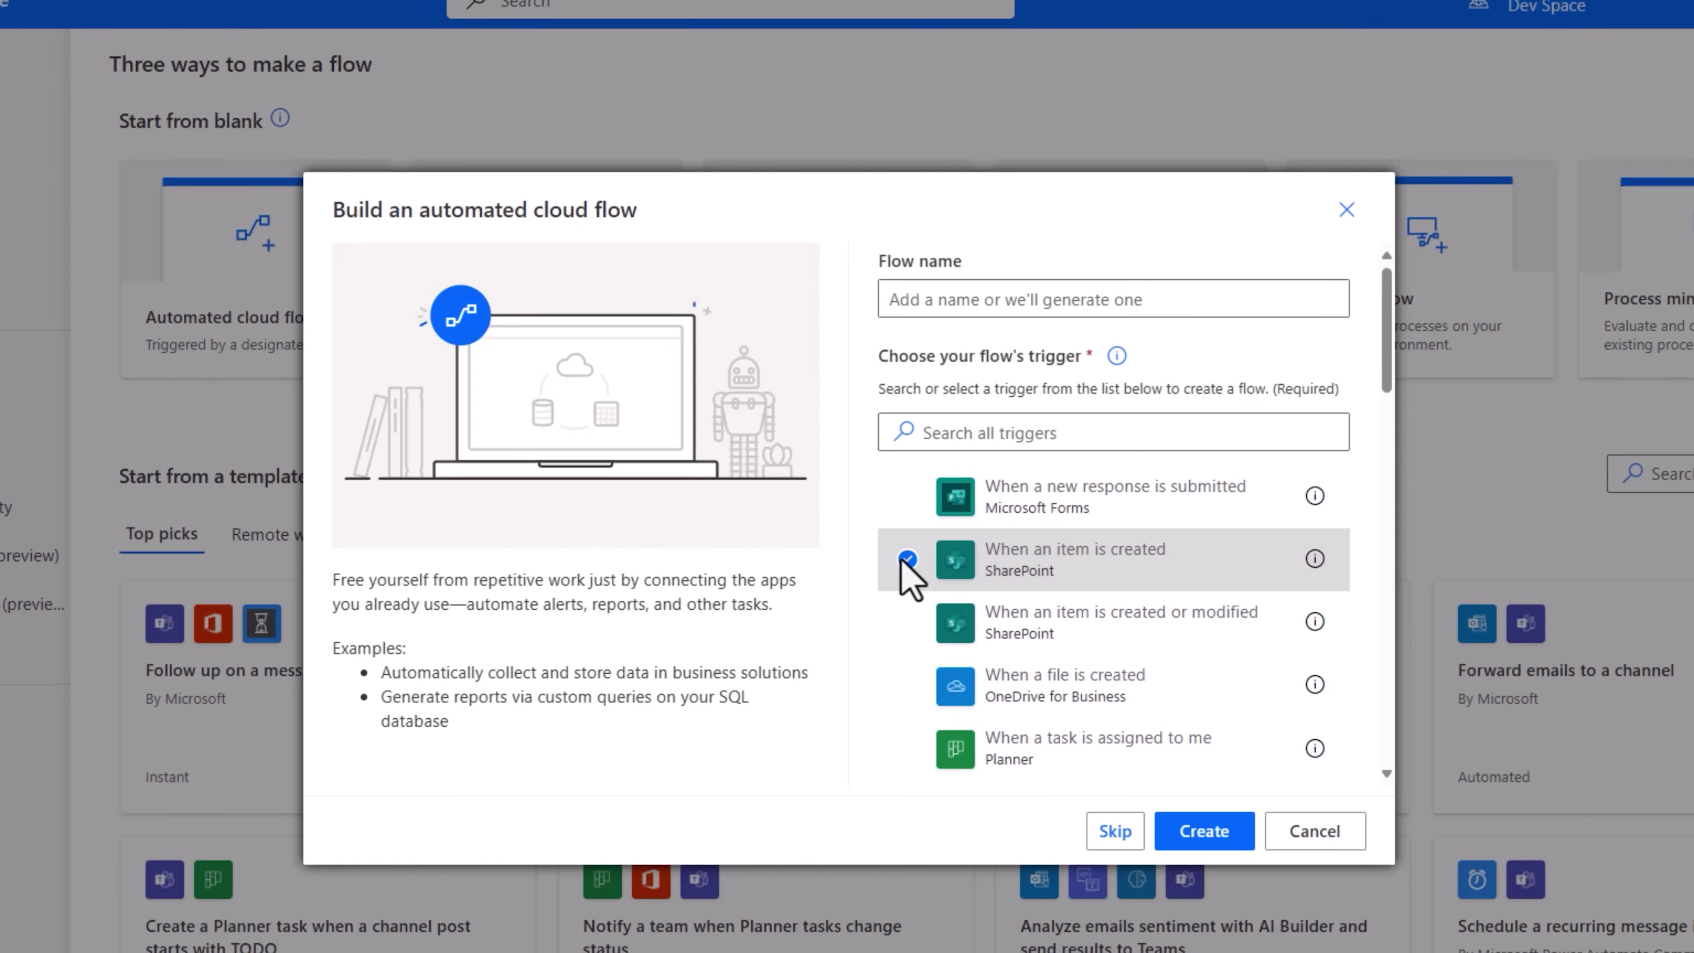
{"action": "left_click", "coordinate": [1025, 302]}
{"action": "type", "text": "Travel Request Approval"}
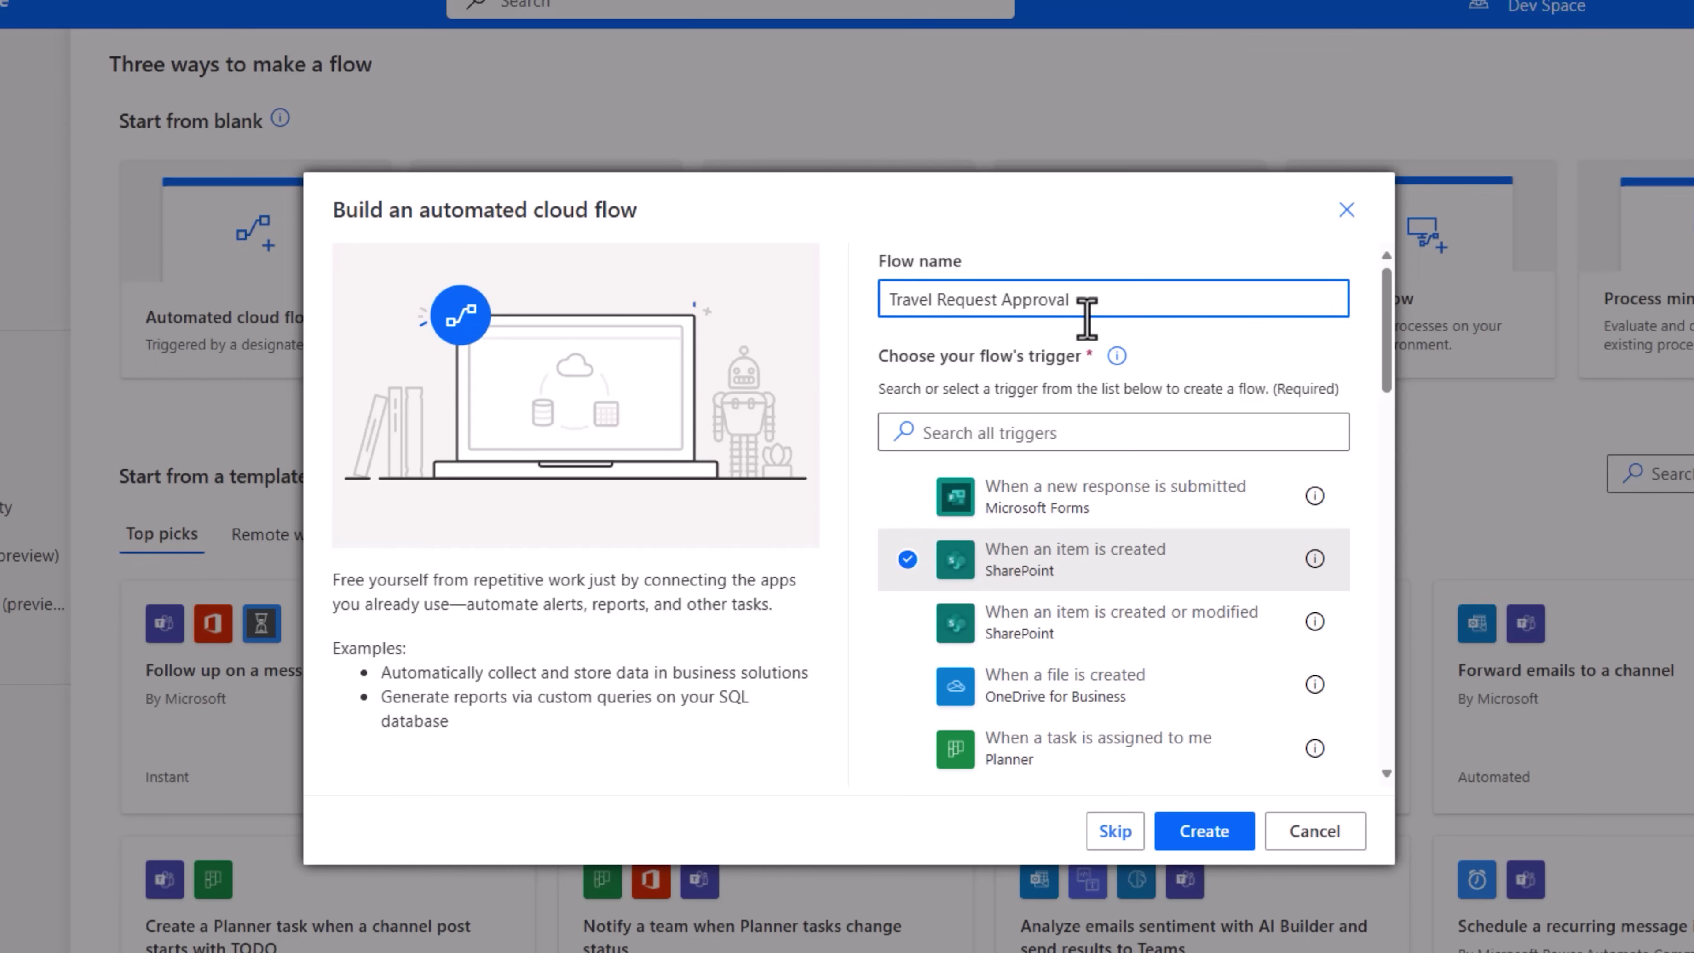
{"action": "left_click", "coordinate": [1208, 835]}
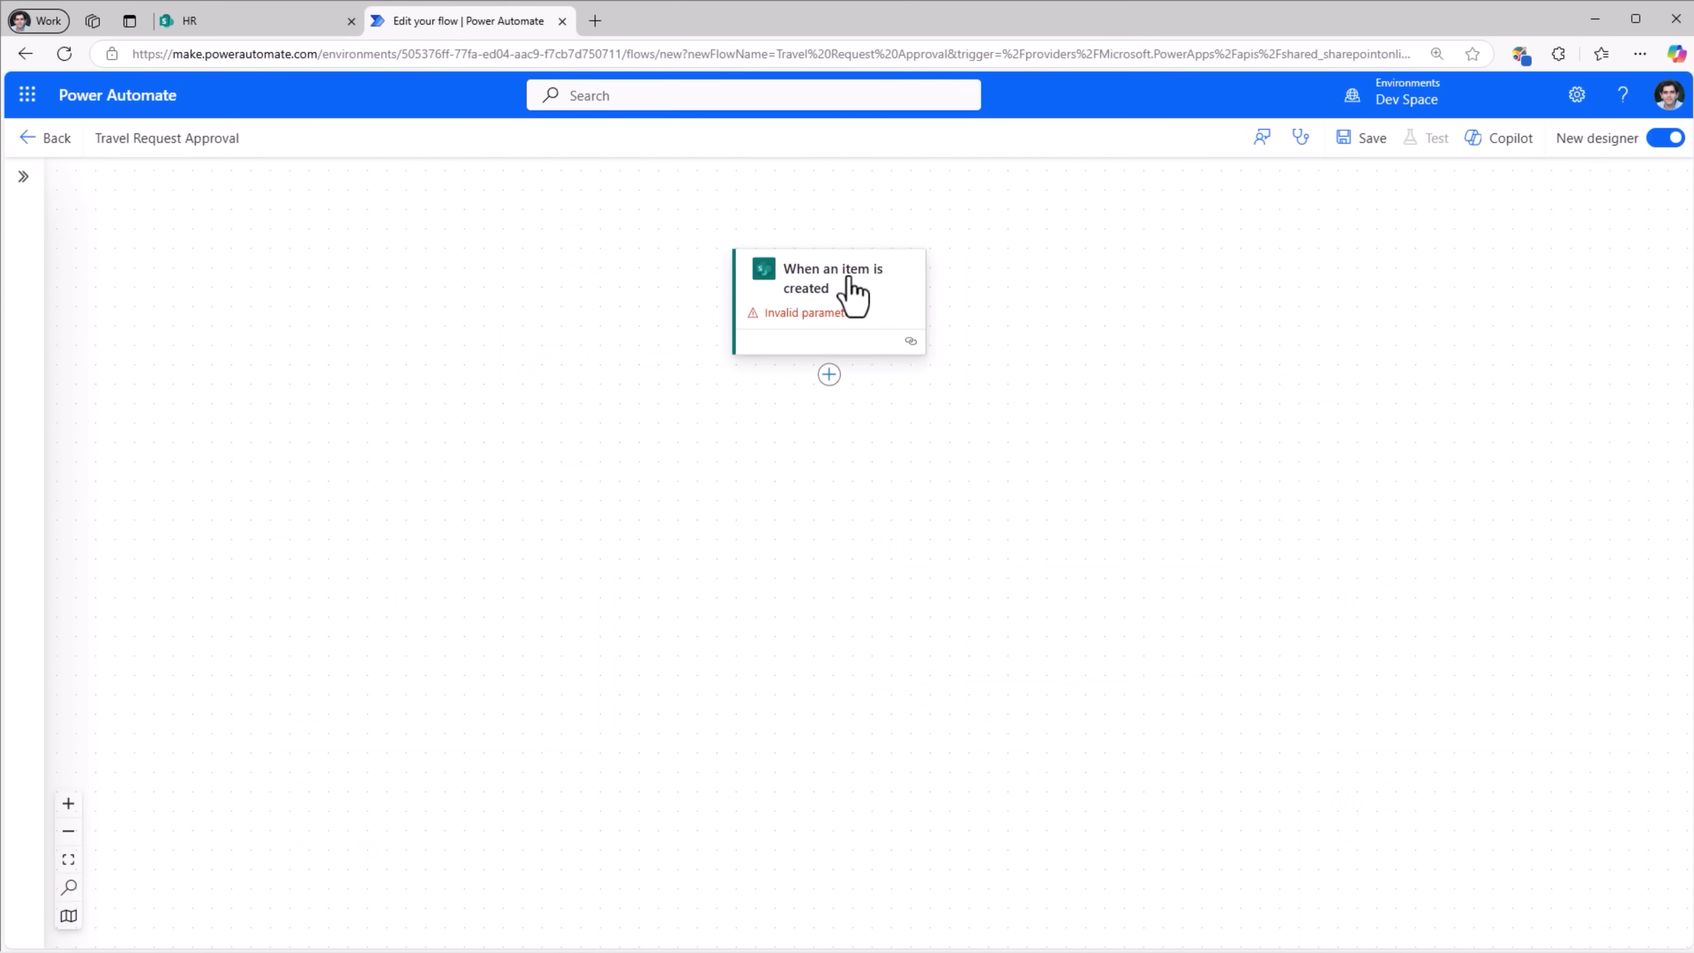
Step: Point the trigger at the HR site and its Travel requests list
{"action": "left_click", "coordinate": [854, 293]}
{"action": "left_click", "coordinate": [267, 326]}
{"action": "type", "text": "hr"}
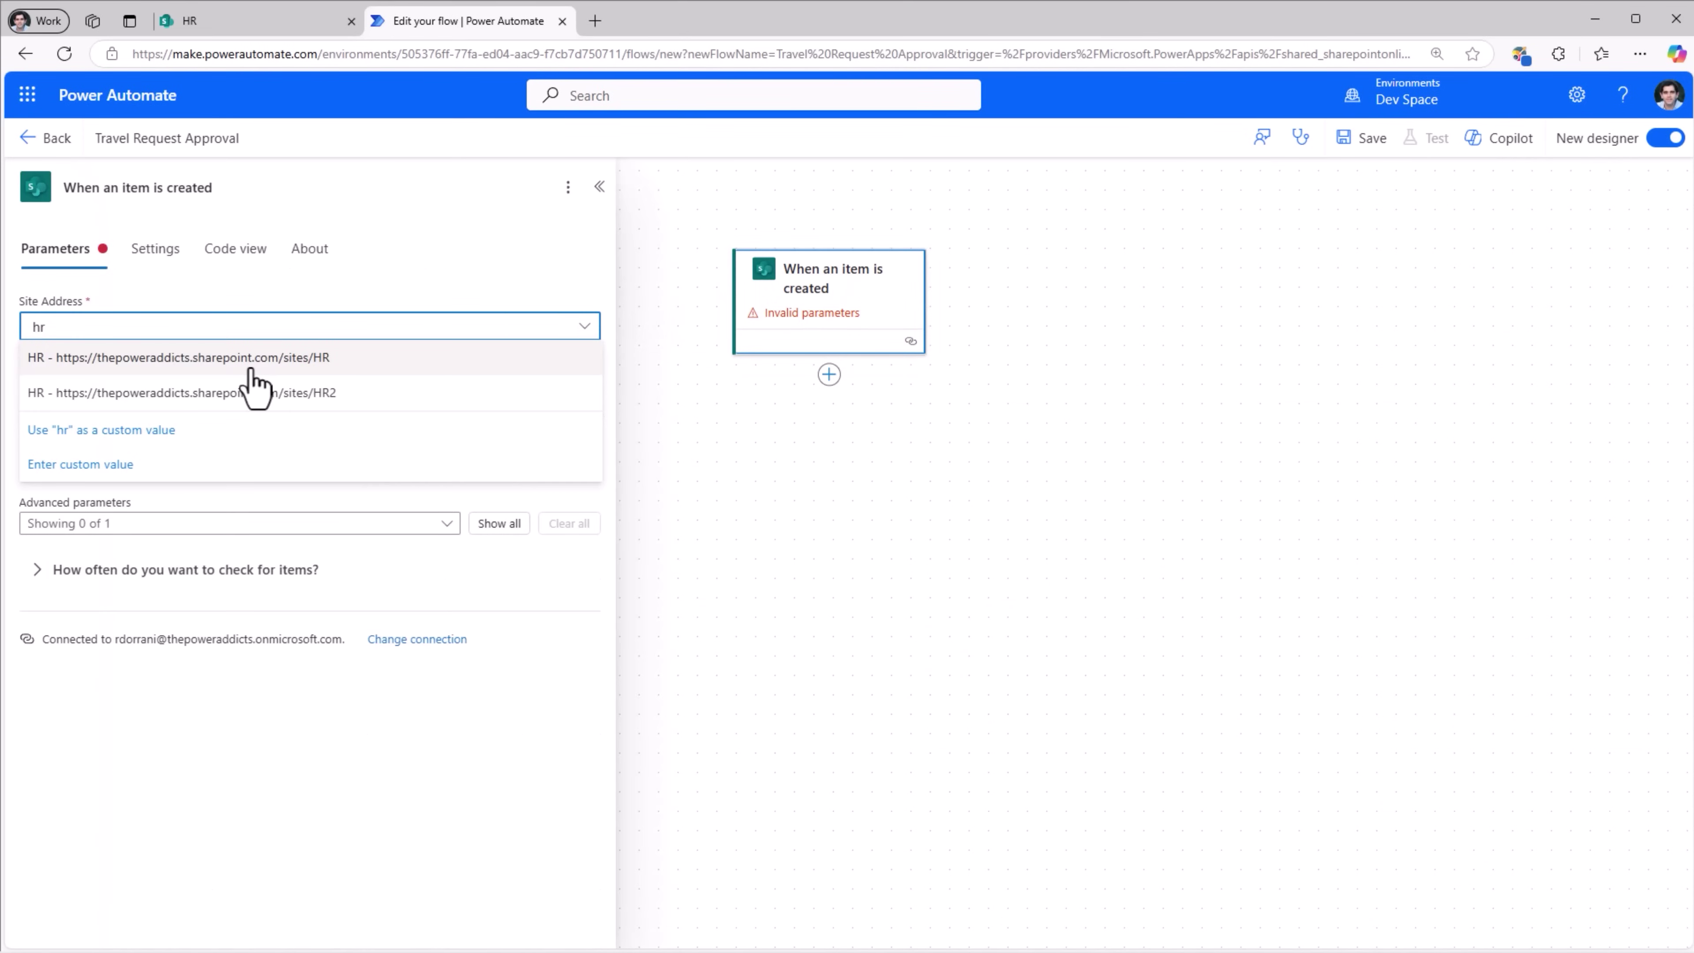
{"action": "left_click", "coordinate": [250, 369]}
{"action": "left_click", "coordinate": [204, 382]}
{"action": "type", "text": "travel"}
{"action": "left_click", "coordinate": [200, 417]}
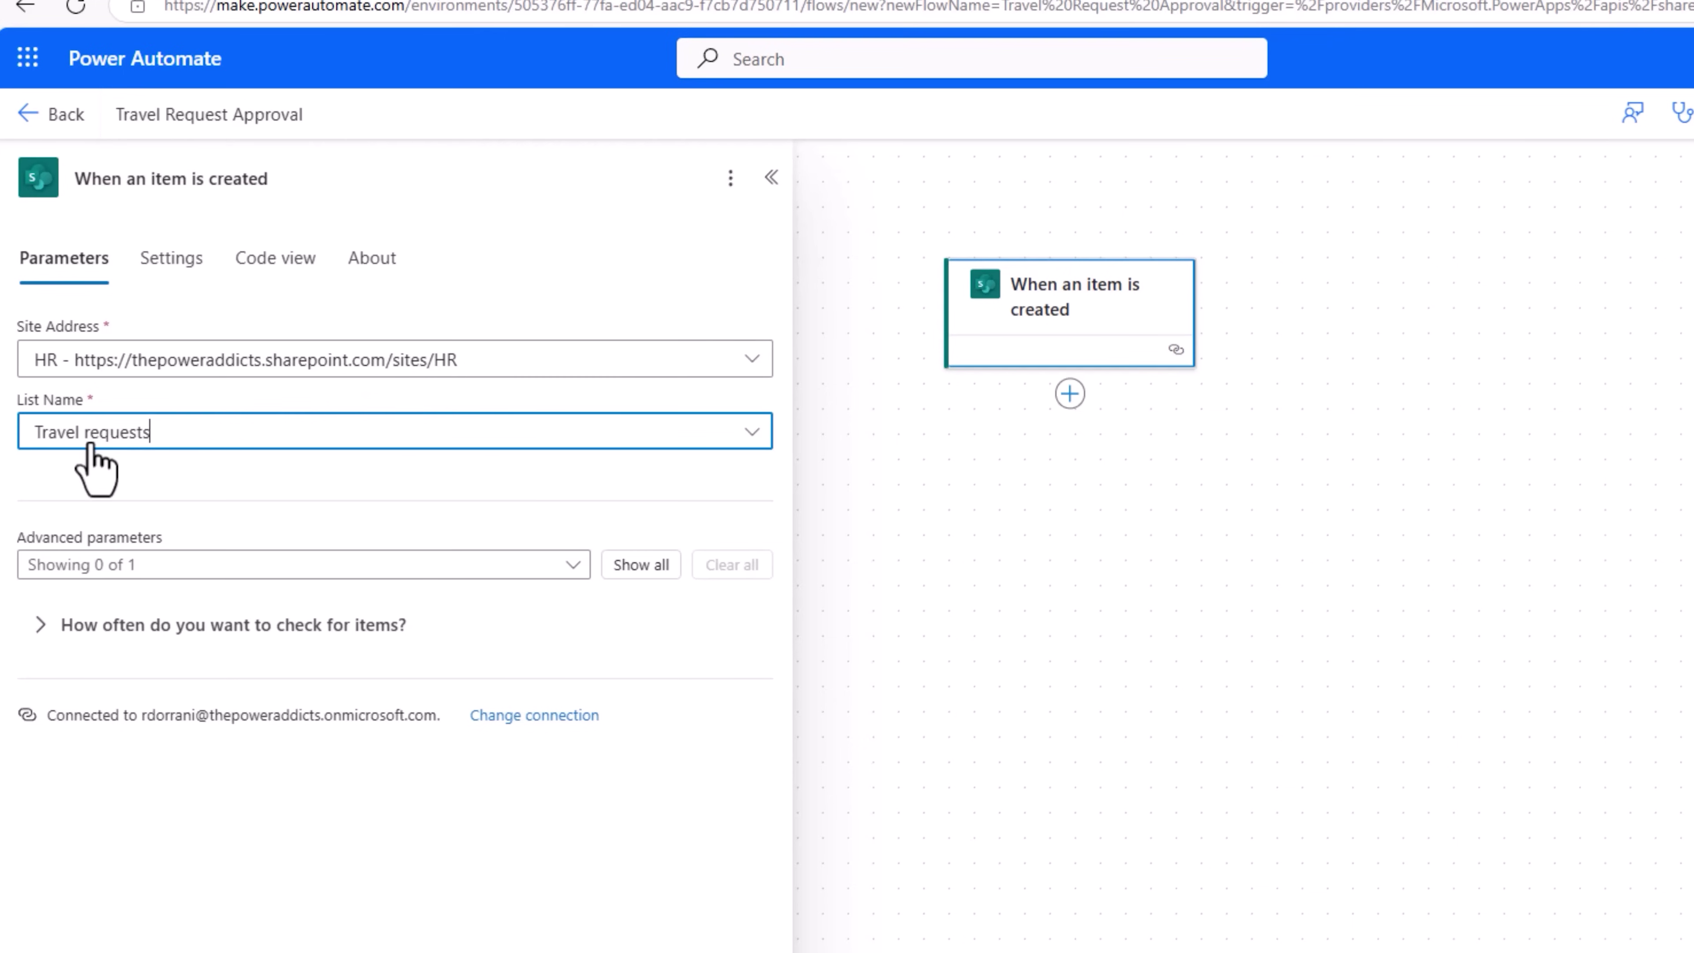
{"action": "left_click", "coordinate": [1142, 384]}
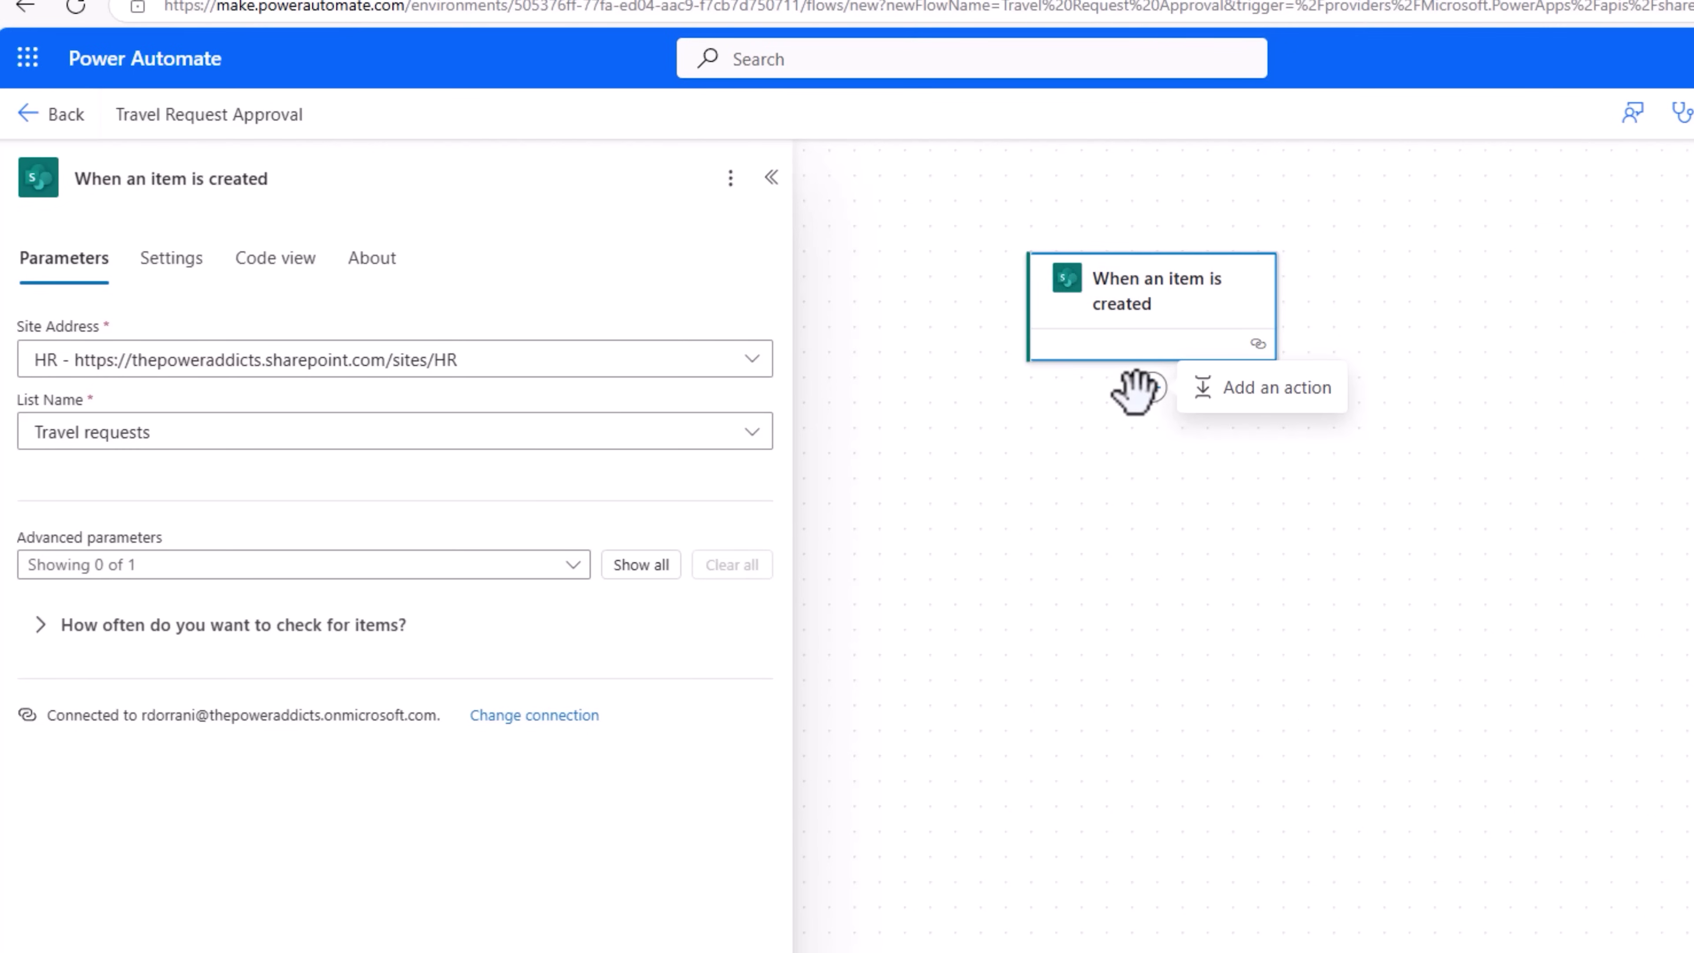
Step: Add a 'Stop sharing an item or a file' action on Travel requests using the item's ID
{"action": "left_click", "coordinate": [1262, 395]}
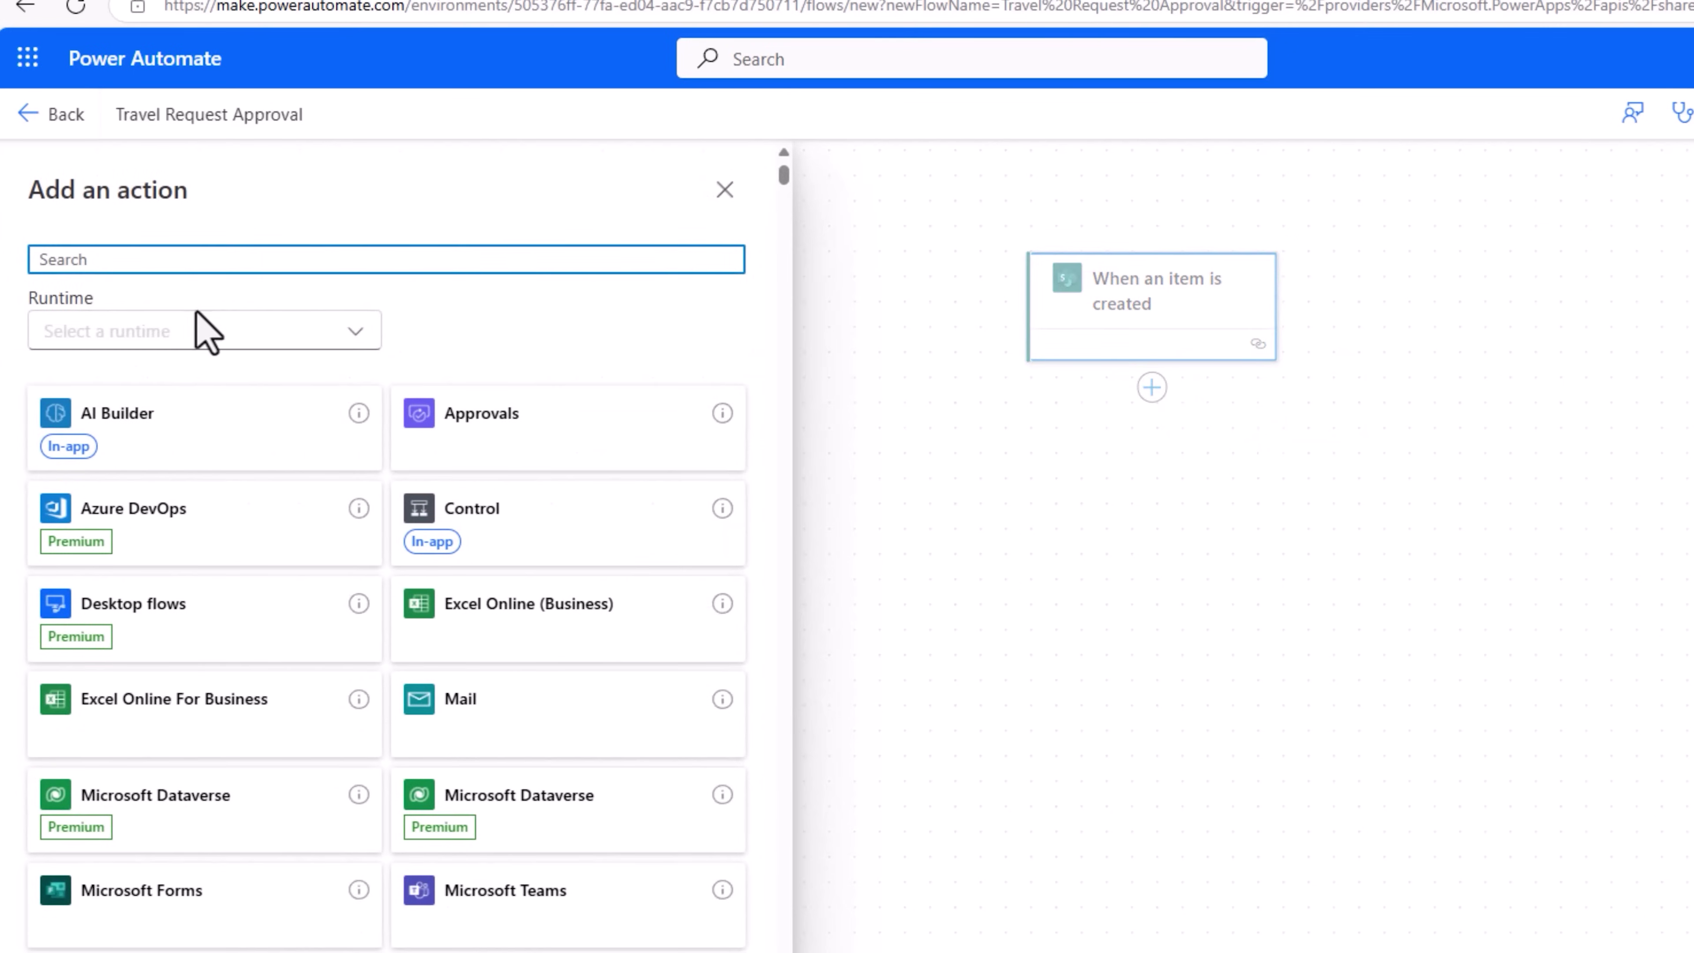
{"action": "type", "text": "stop sharing"}
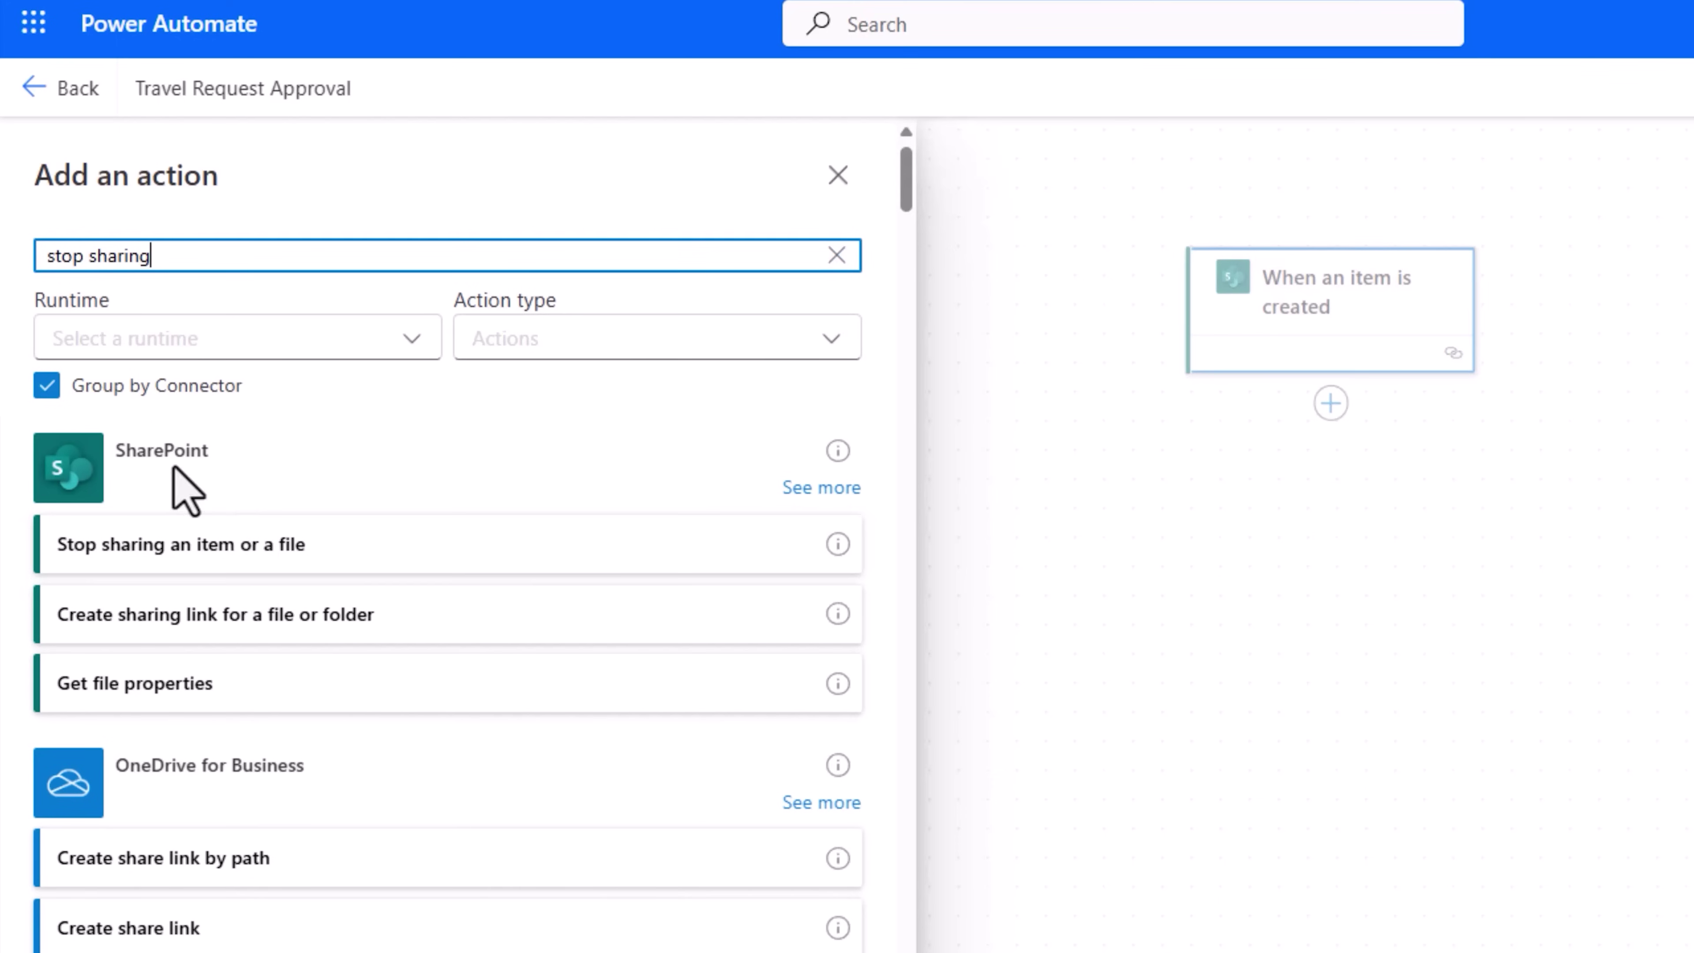
{"action": "left_click", "coordinate": [250, 548]}
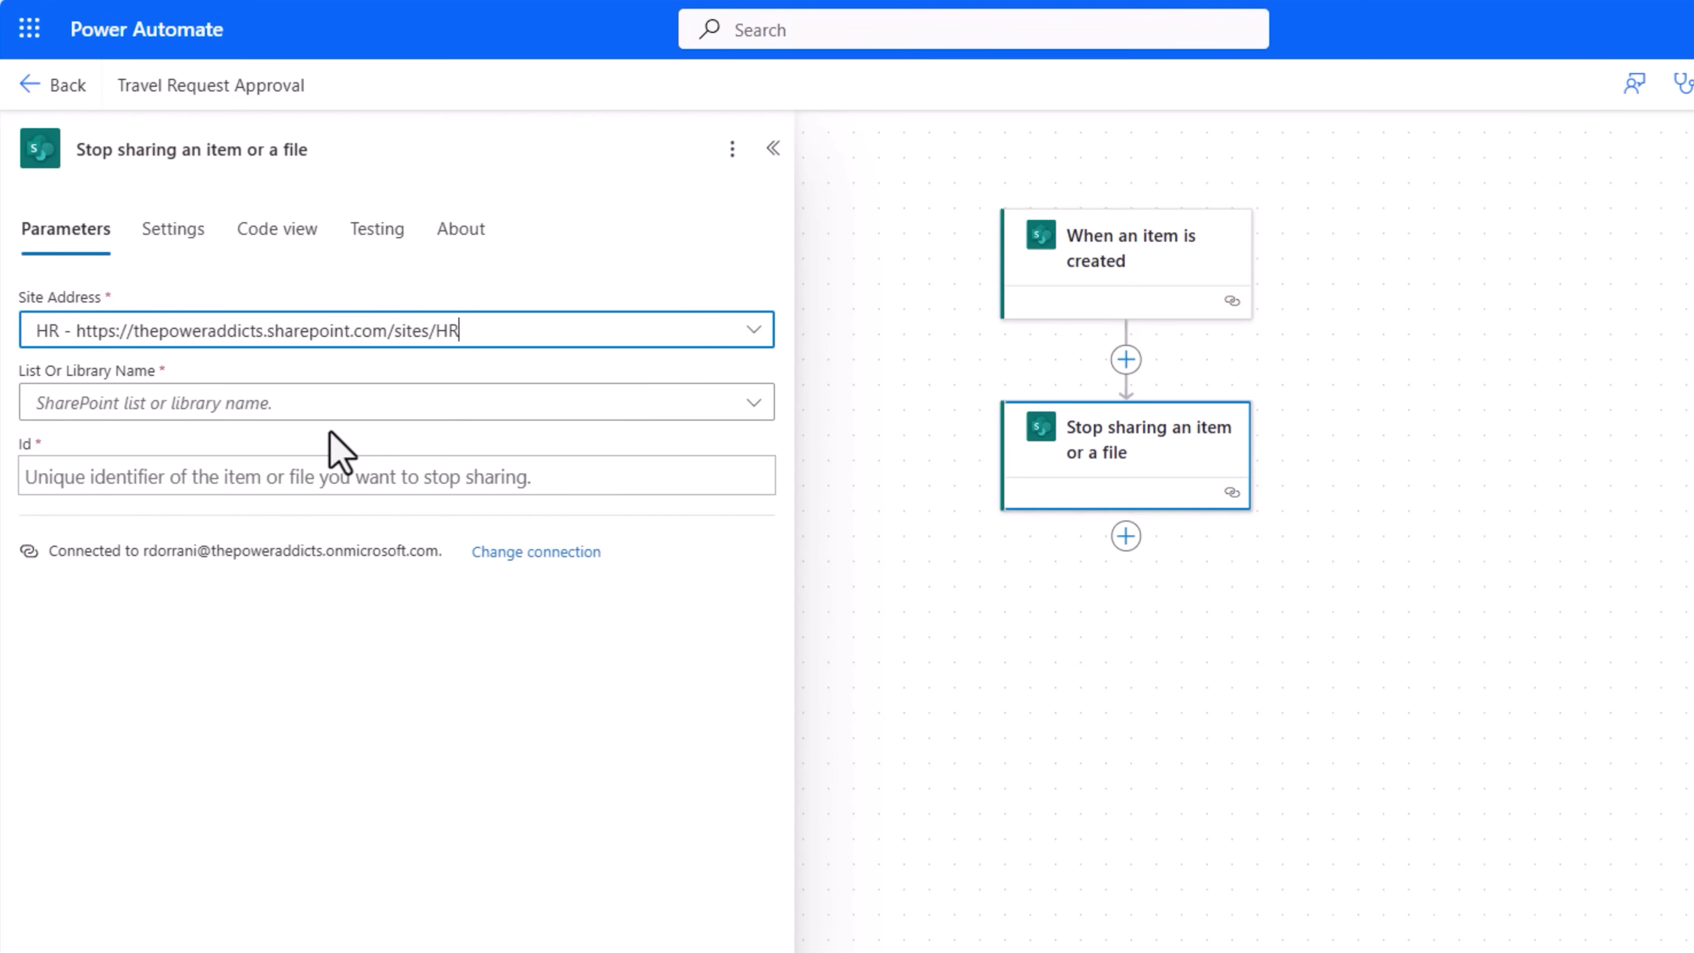
{"action": "left_click", "coordinate": [193, 404]}
{"action": "type", "text": "travel"}
{"action": "left_click", "coordinate": [110, 450]}
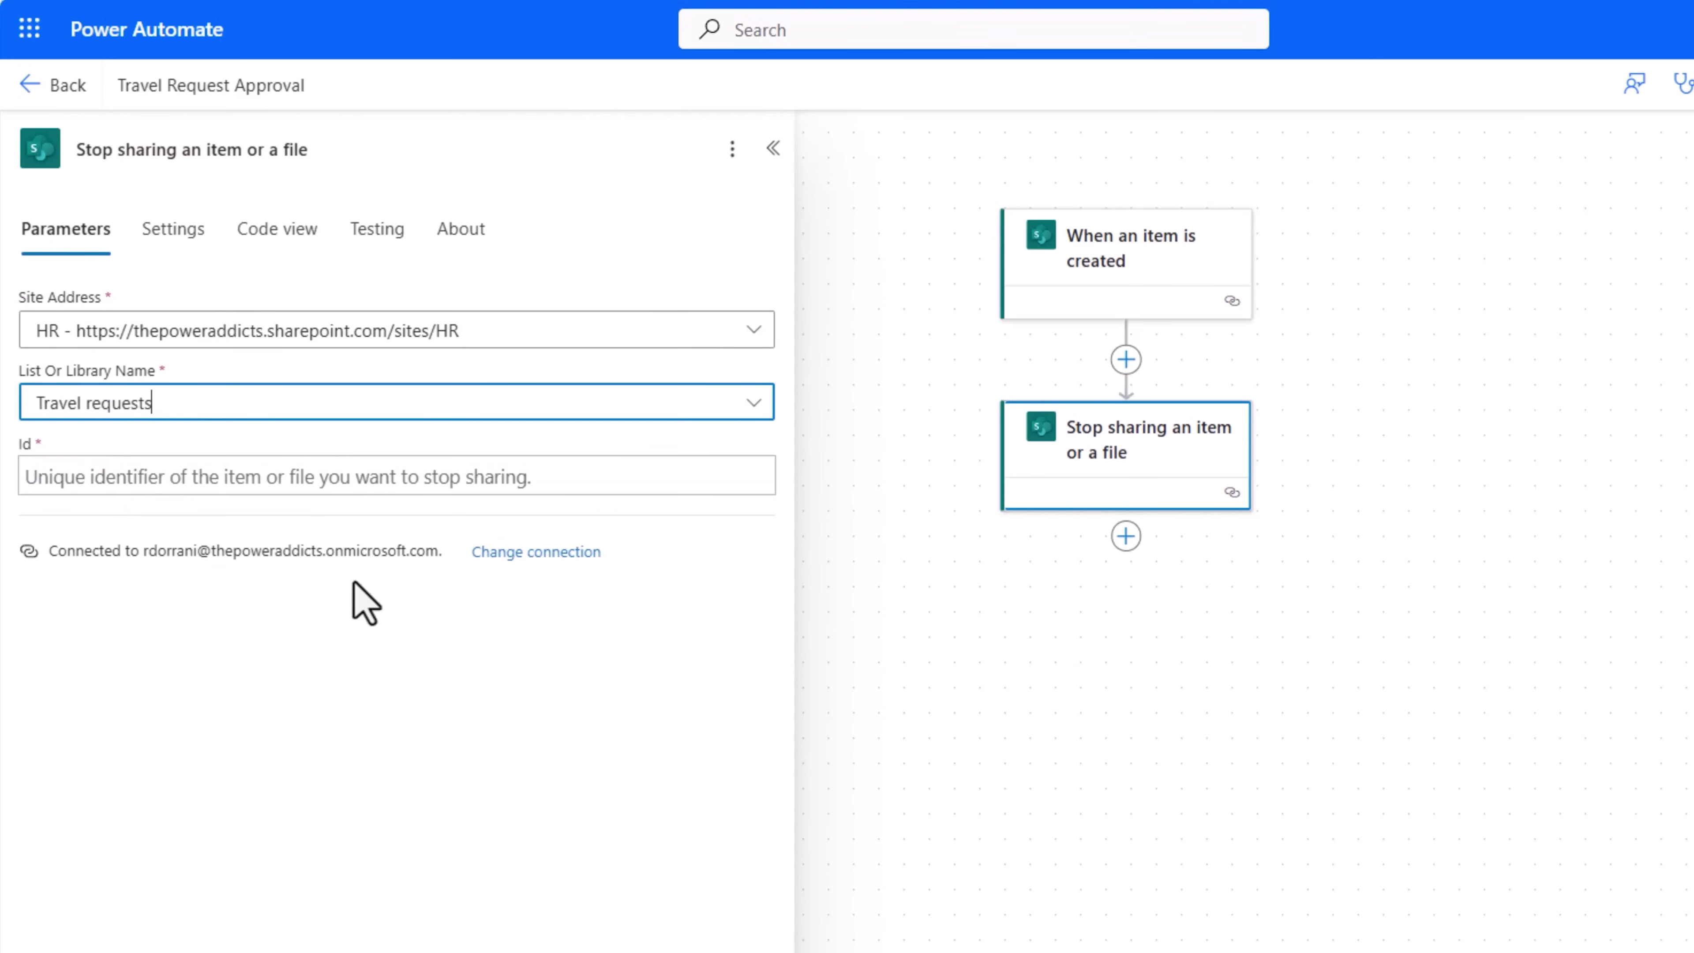
{"action": "left_click", "coordinate": [172, 476]}
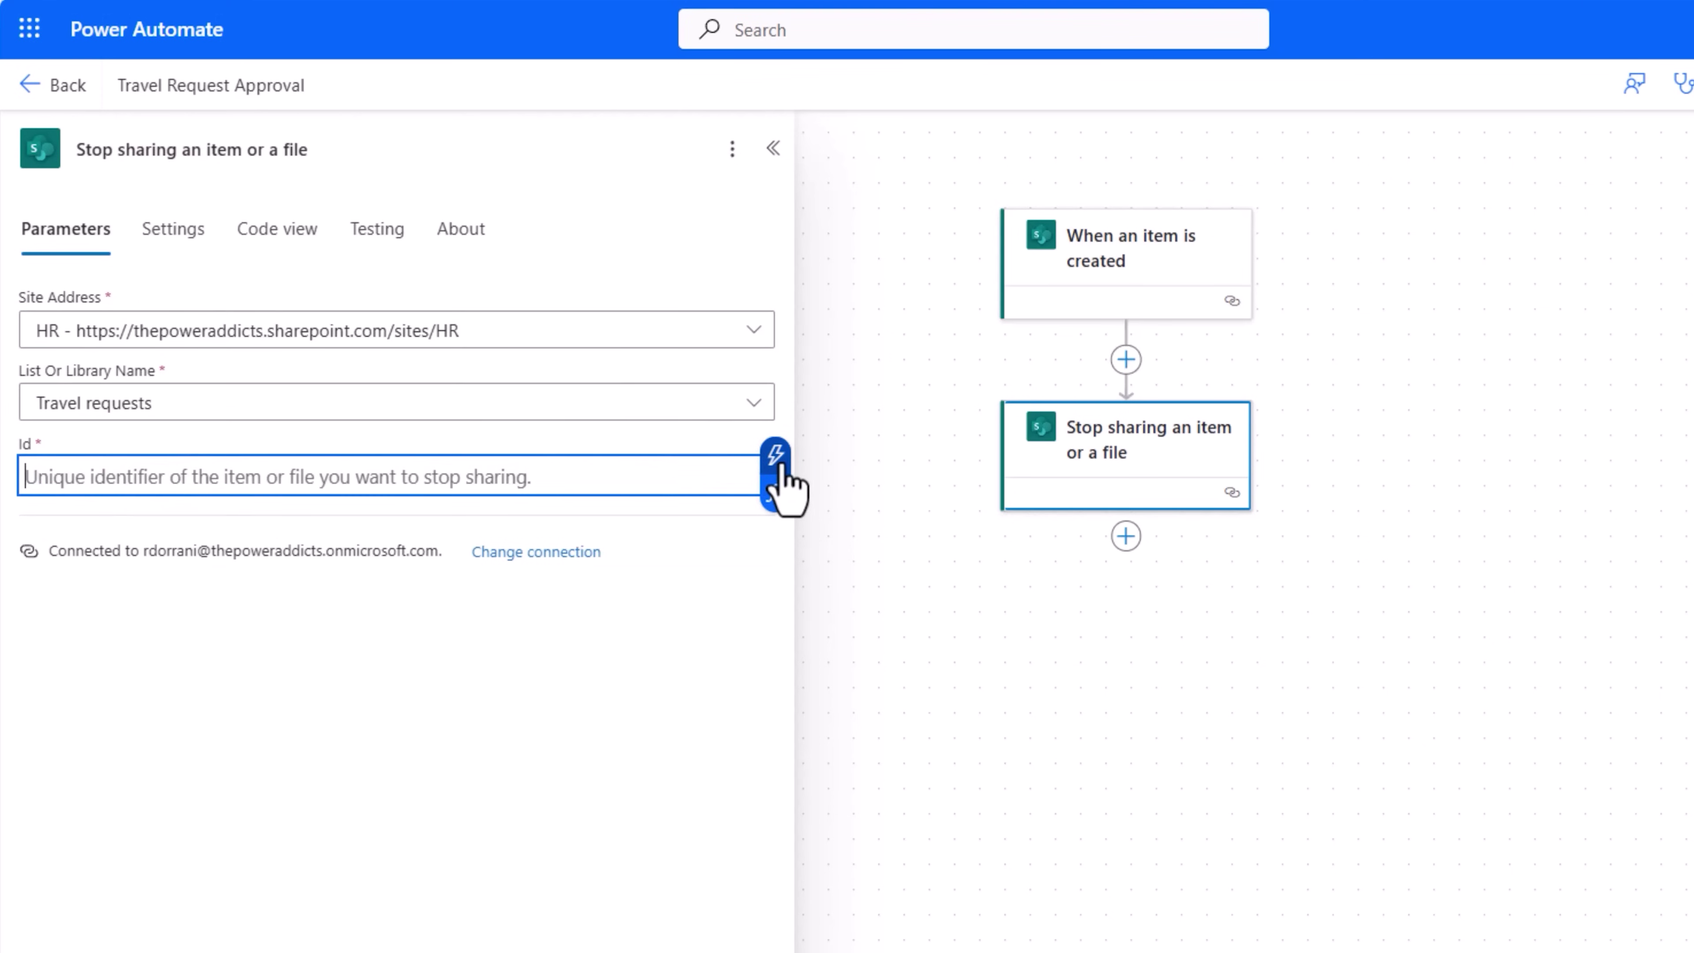
{"action": "left_click", "coordinate": [776, 460]}
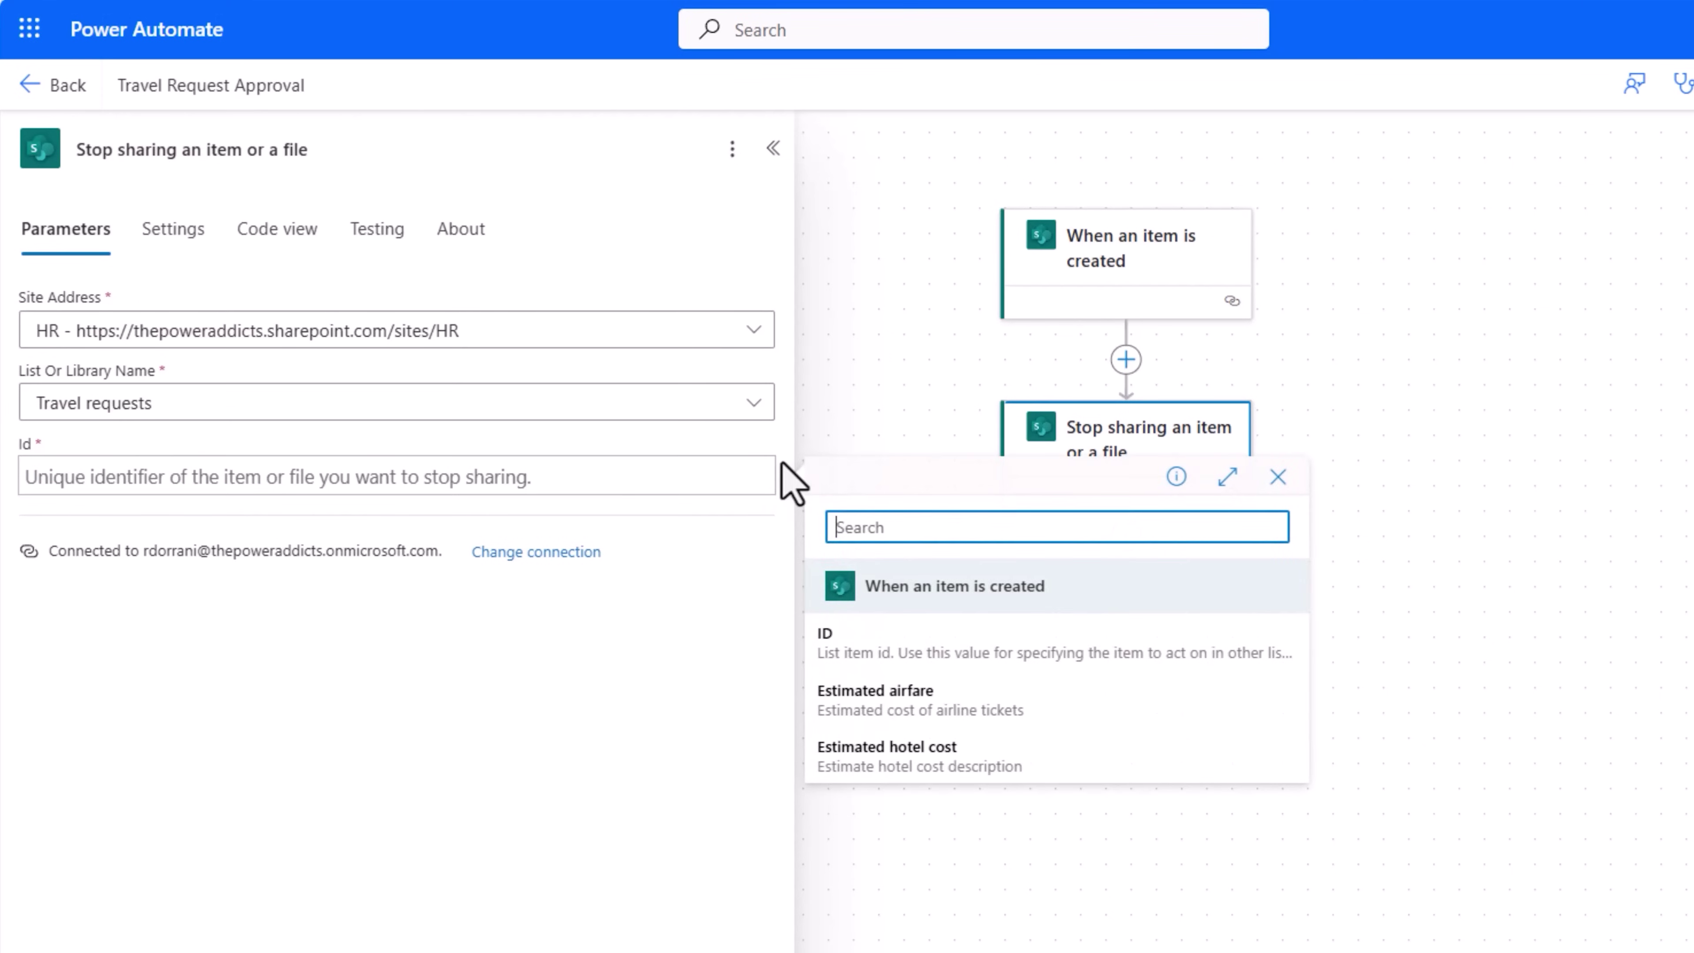
{"action": "left_click", "coordinate": [907, 660]}
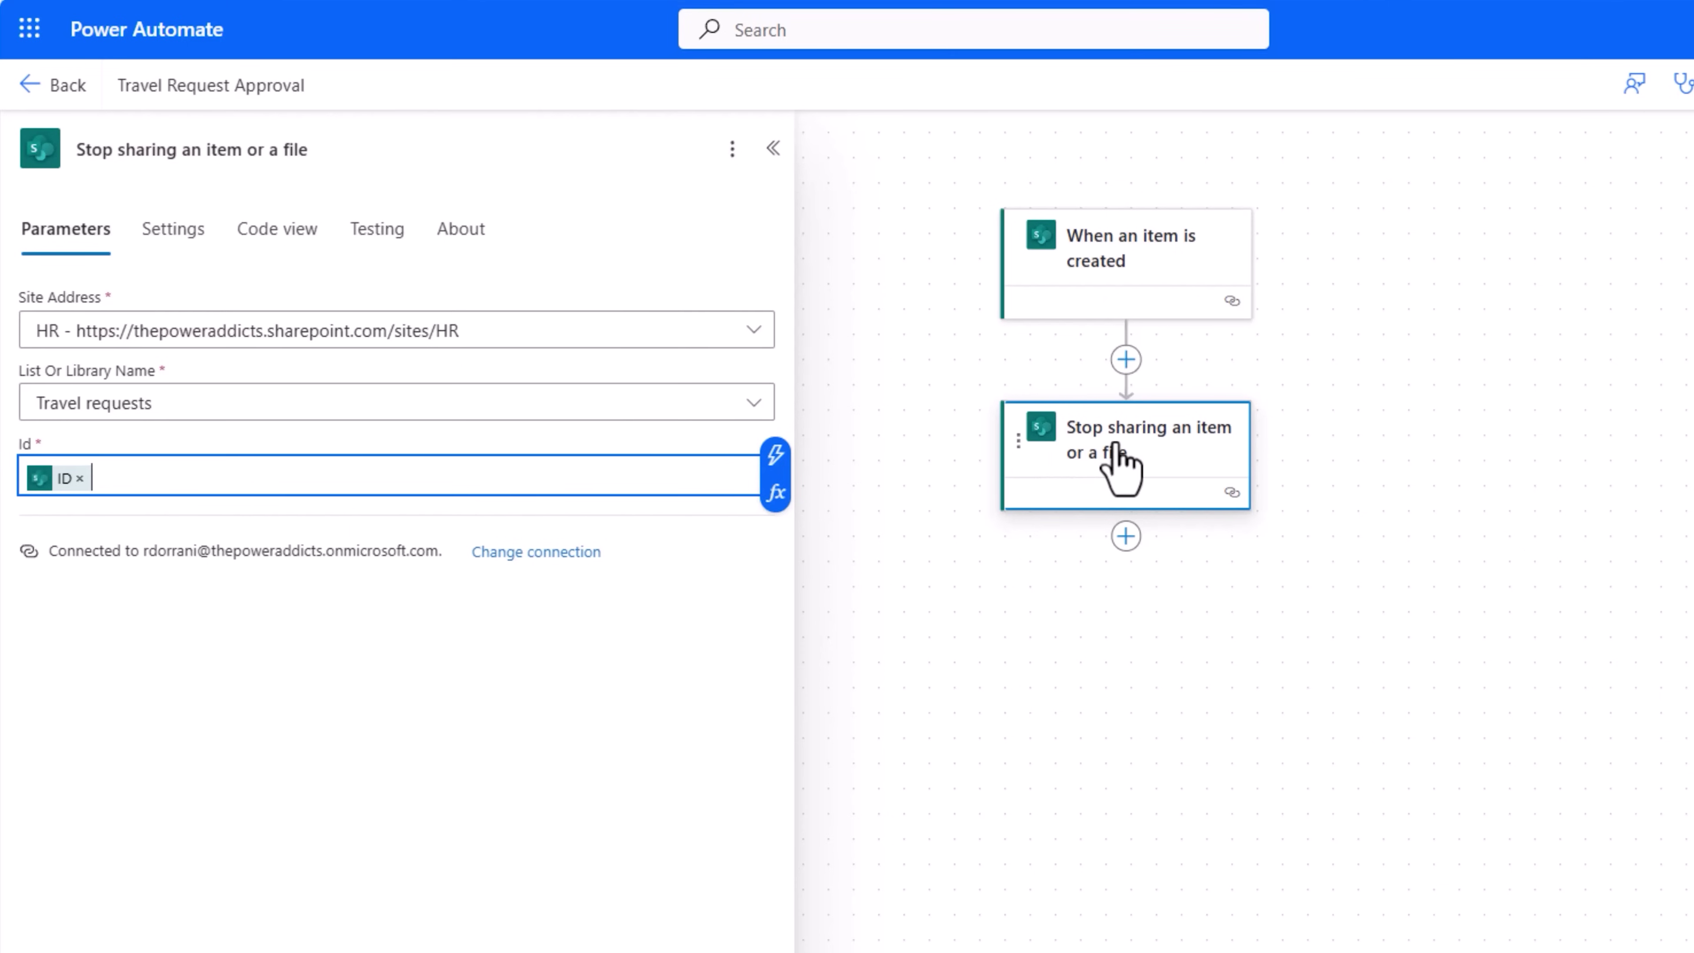
Step: Add a 'Grant access to an item or a folder' action for HR site, Travel requests, Id = ID
{"action": "left_click", "coordinate": [1126, 535]}
{"action": "left_click", "coordinate": [1234, 540]}
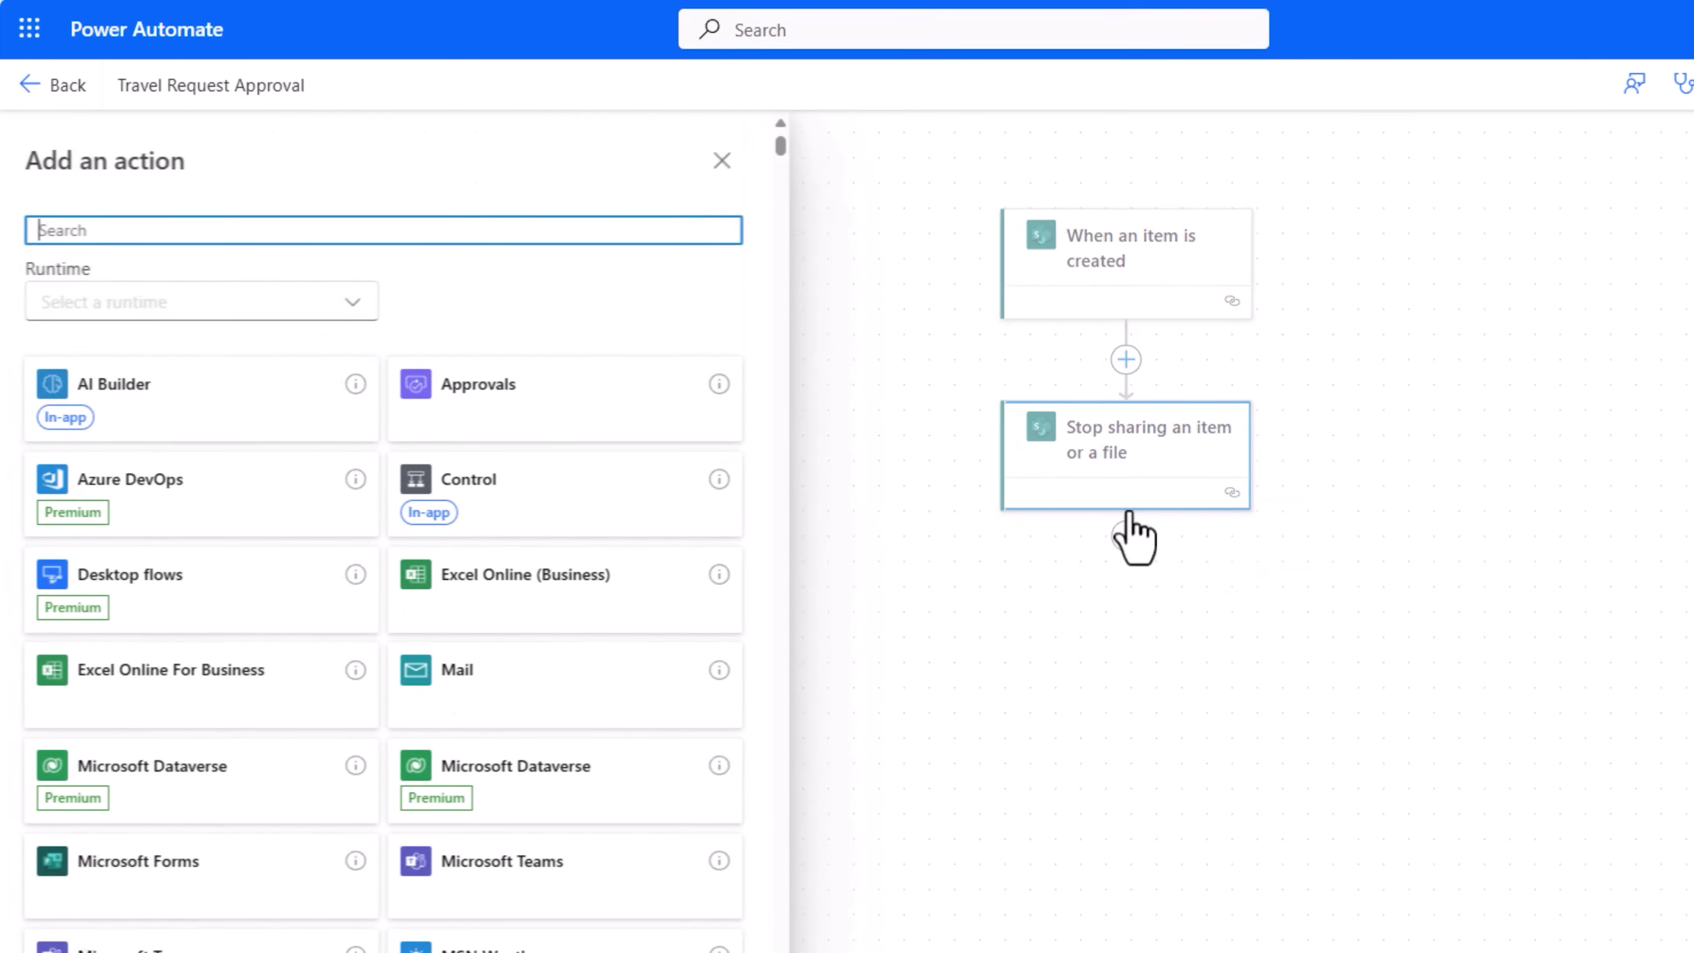
{"action": "type", "text": "grant access"}
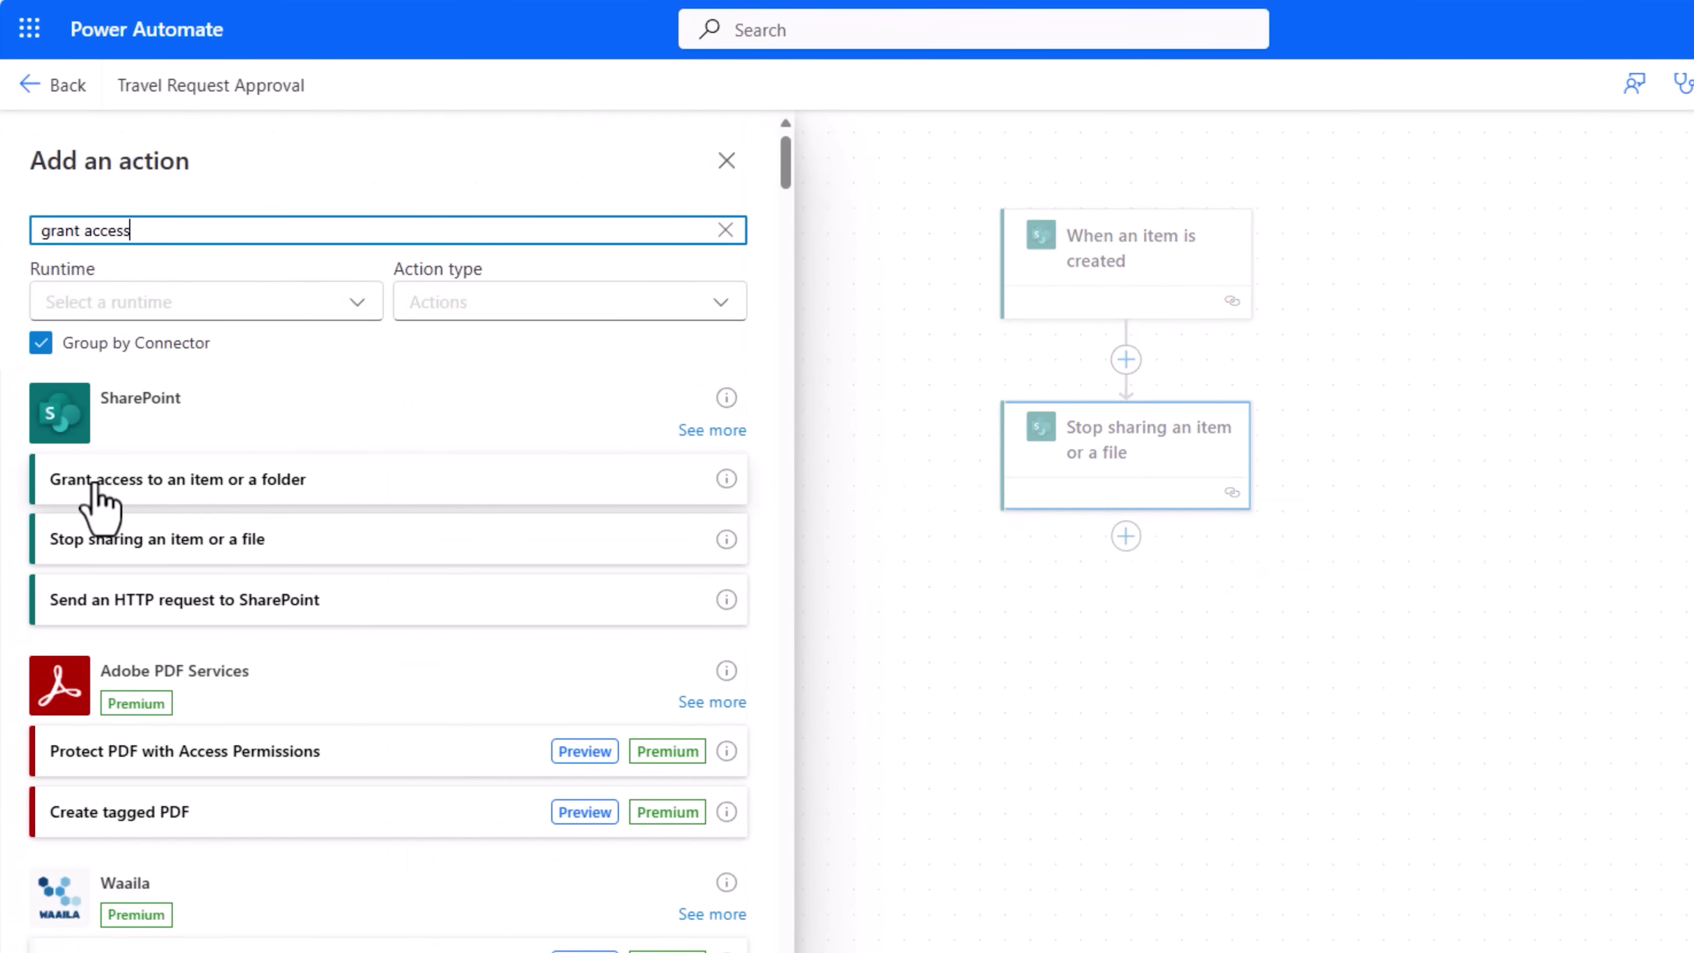
{"action": "left_click", "coordinate": [122, 493]}
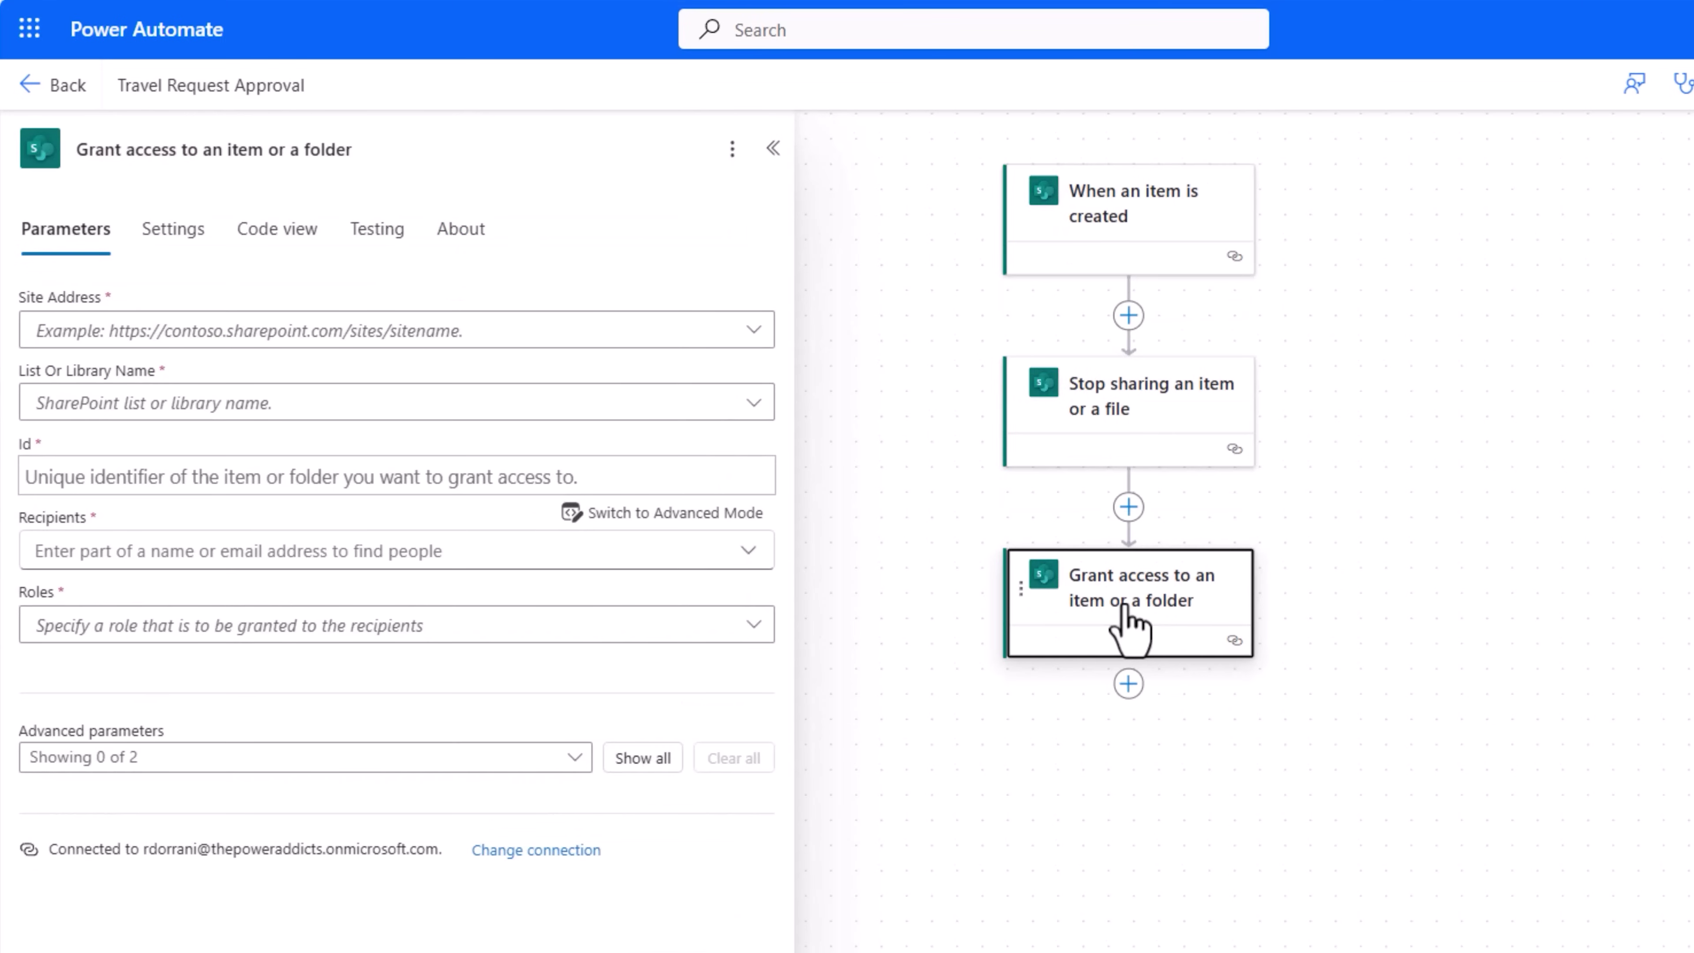
{"action": "left_click", "coordinate": [467, 330]}
{"action": "type", "text": "hr"}
{"action": "left_click", "coordinate": [473, 367]}
{"action": "left_click", "coordinate": [326, 404]}
{"action": "type", "text": "travel"}
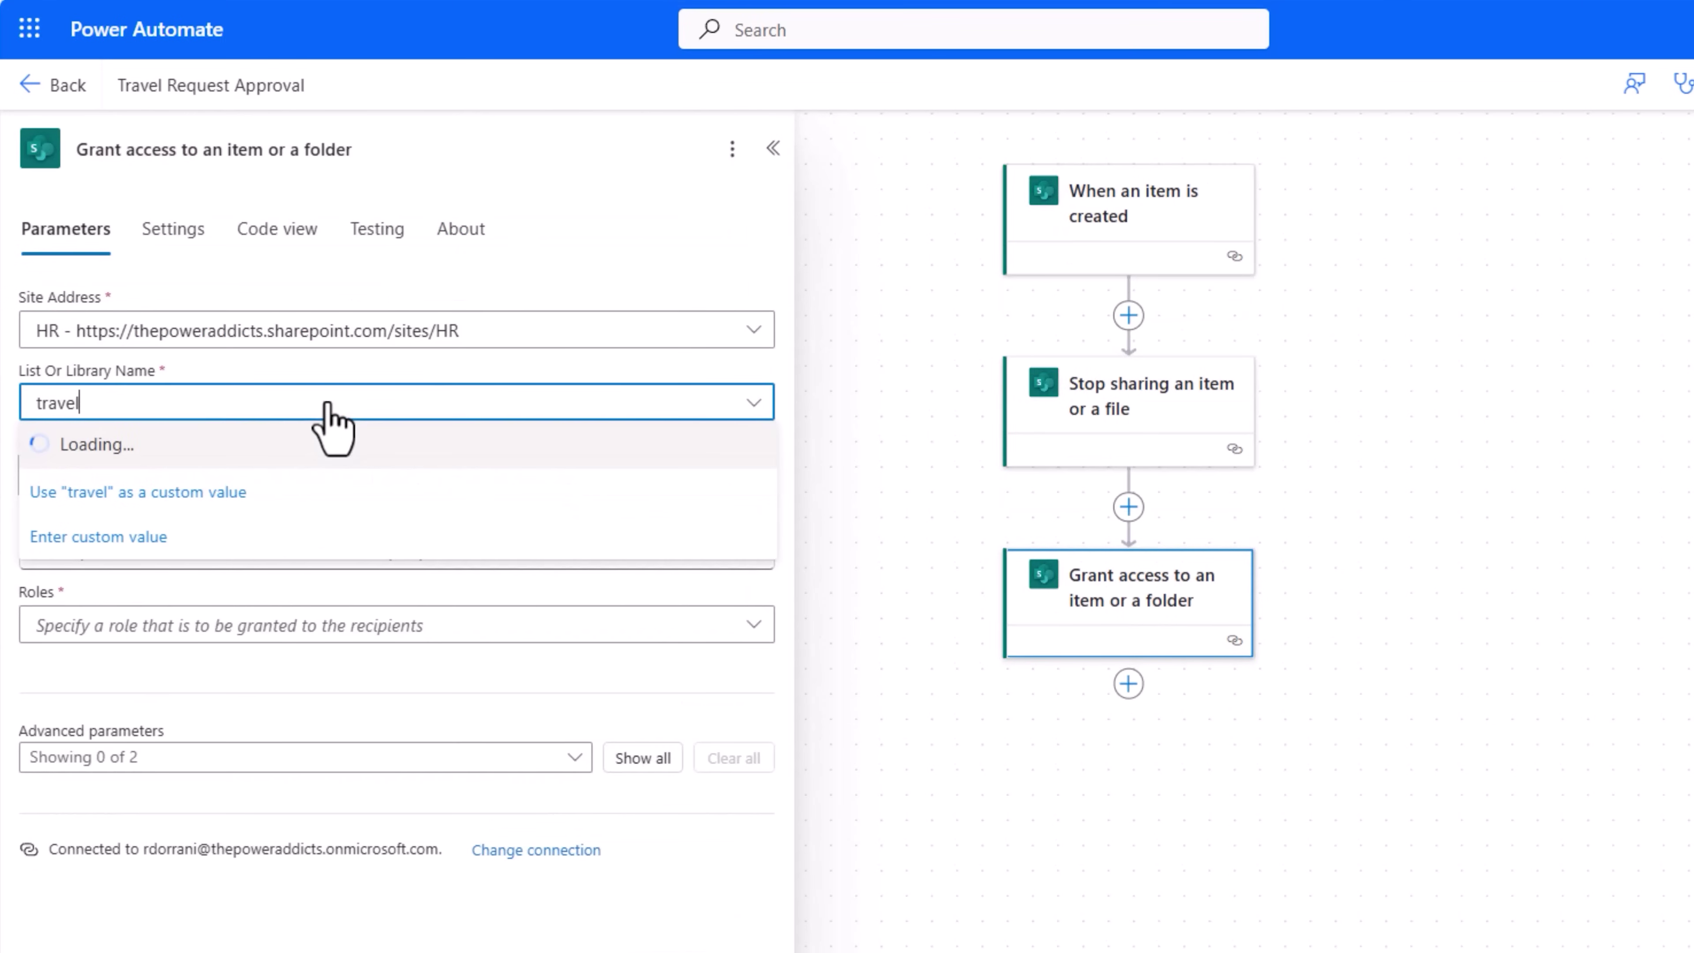
{"action": "left_click", "coordinate": [182, 445]}
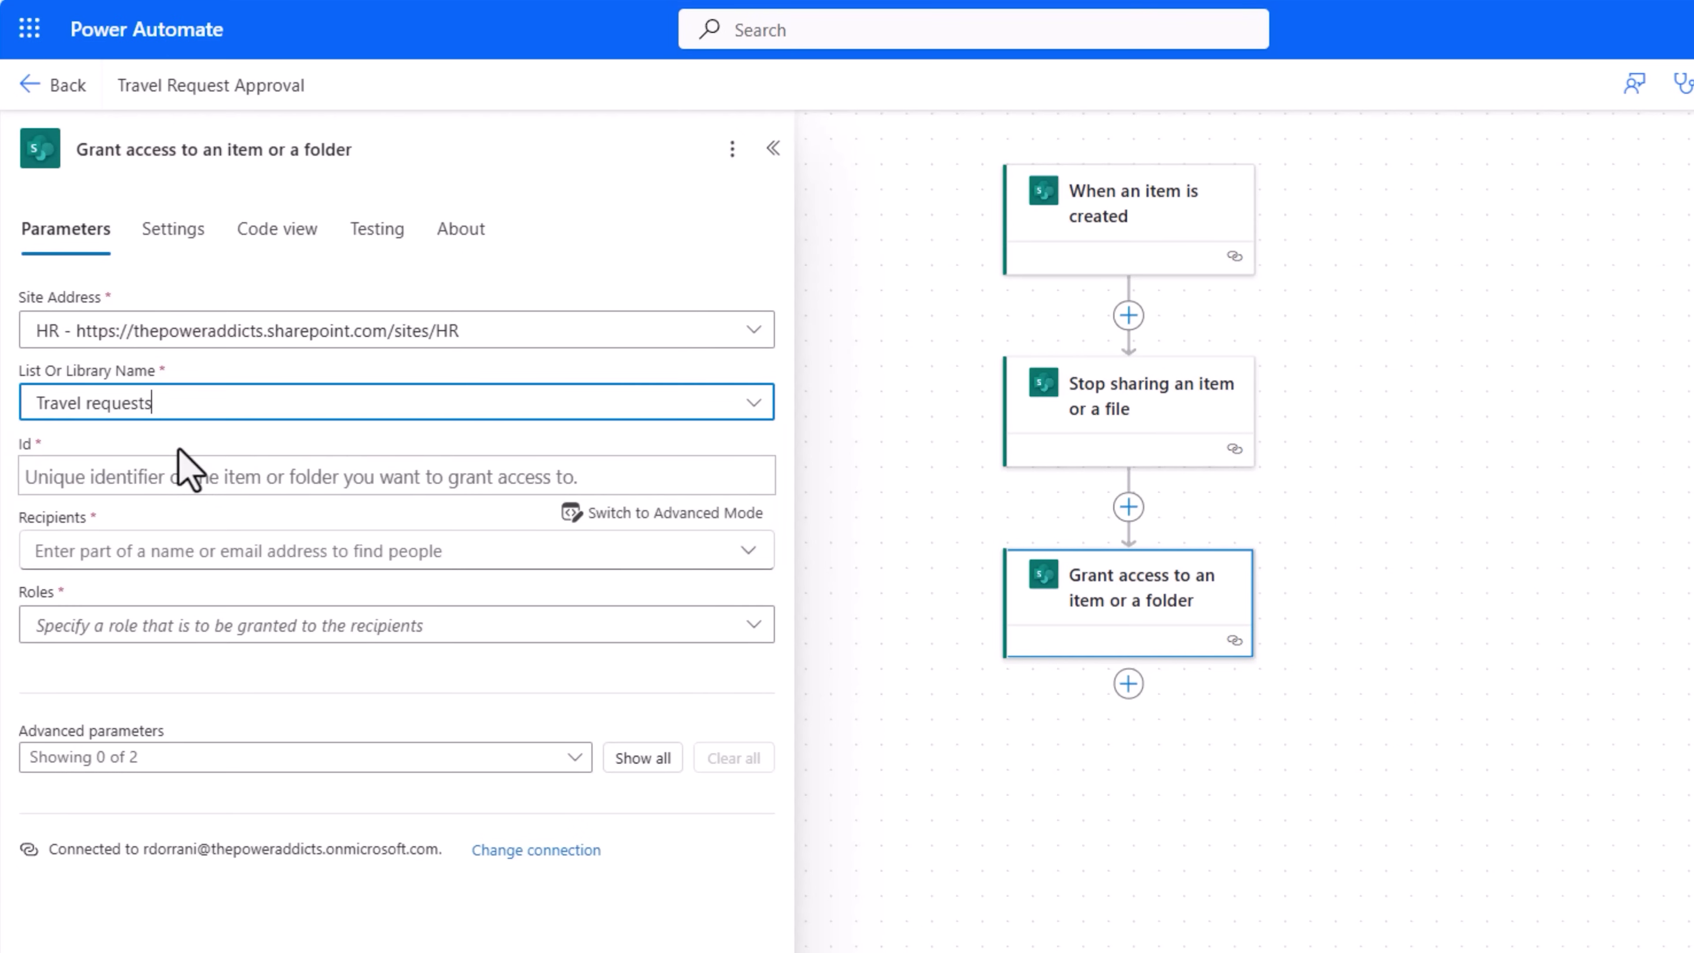
{"action": "left_click", "coordinate": [168, 476]}
{"action": "left_click", "coordinate": [775, 463]}
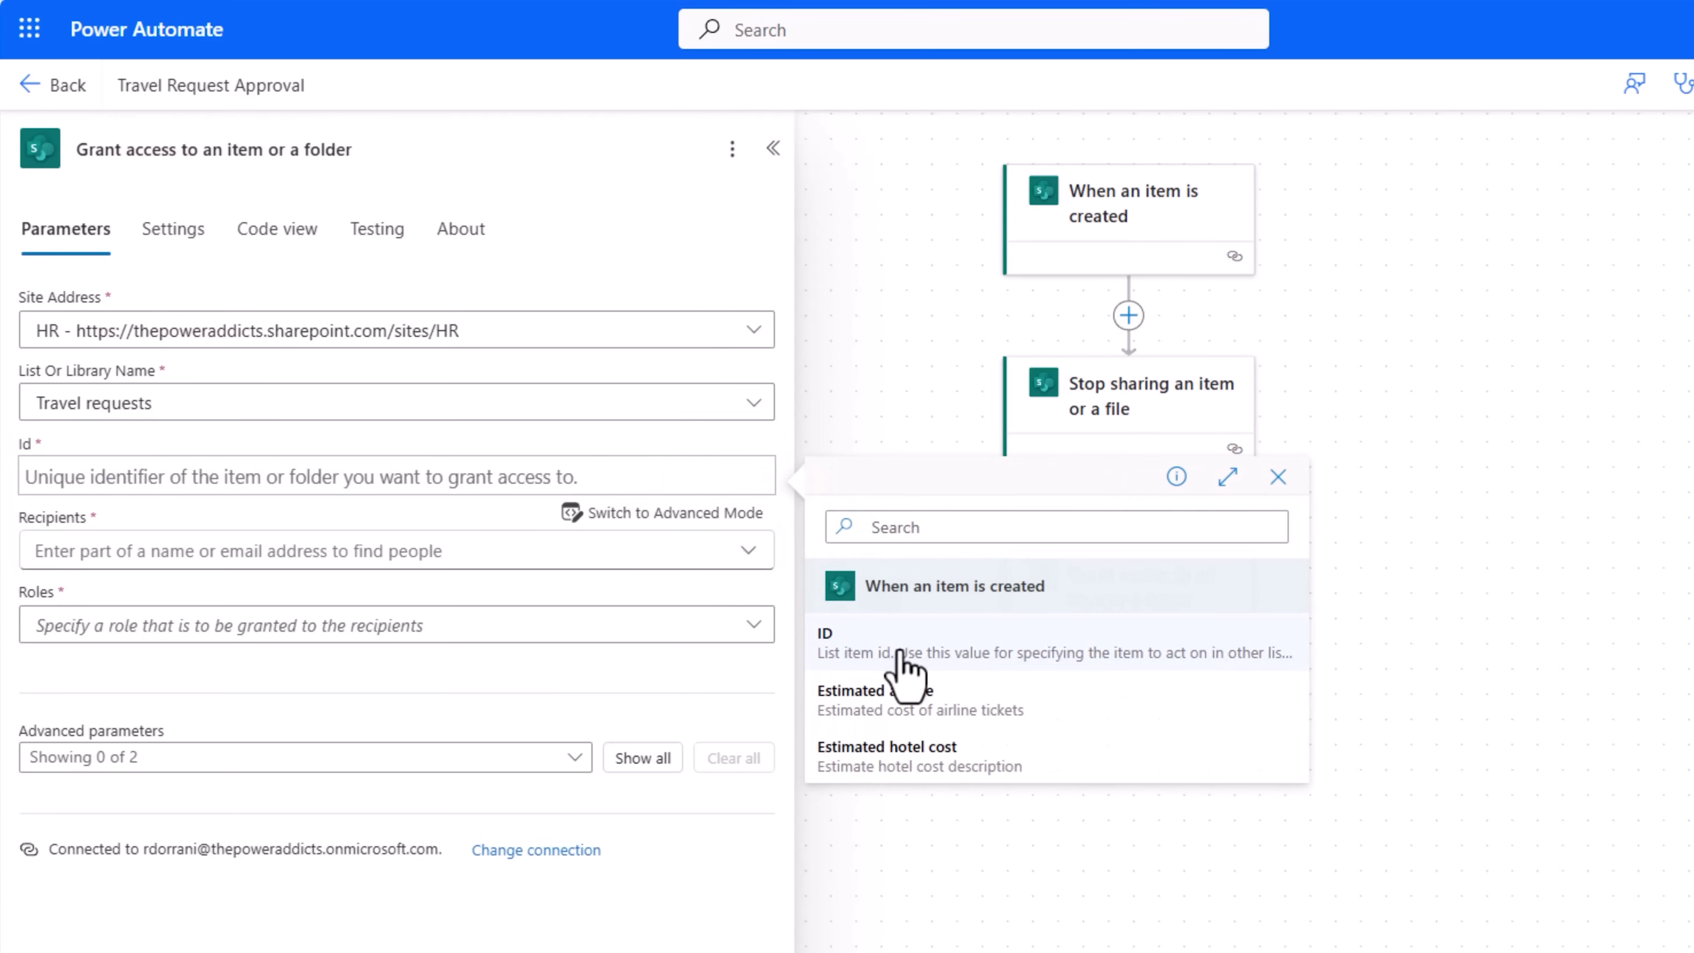
{"action": "left_click", "coordinate": [906, 651]}
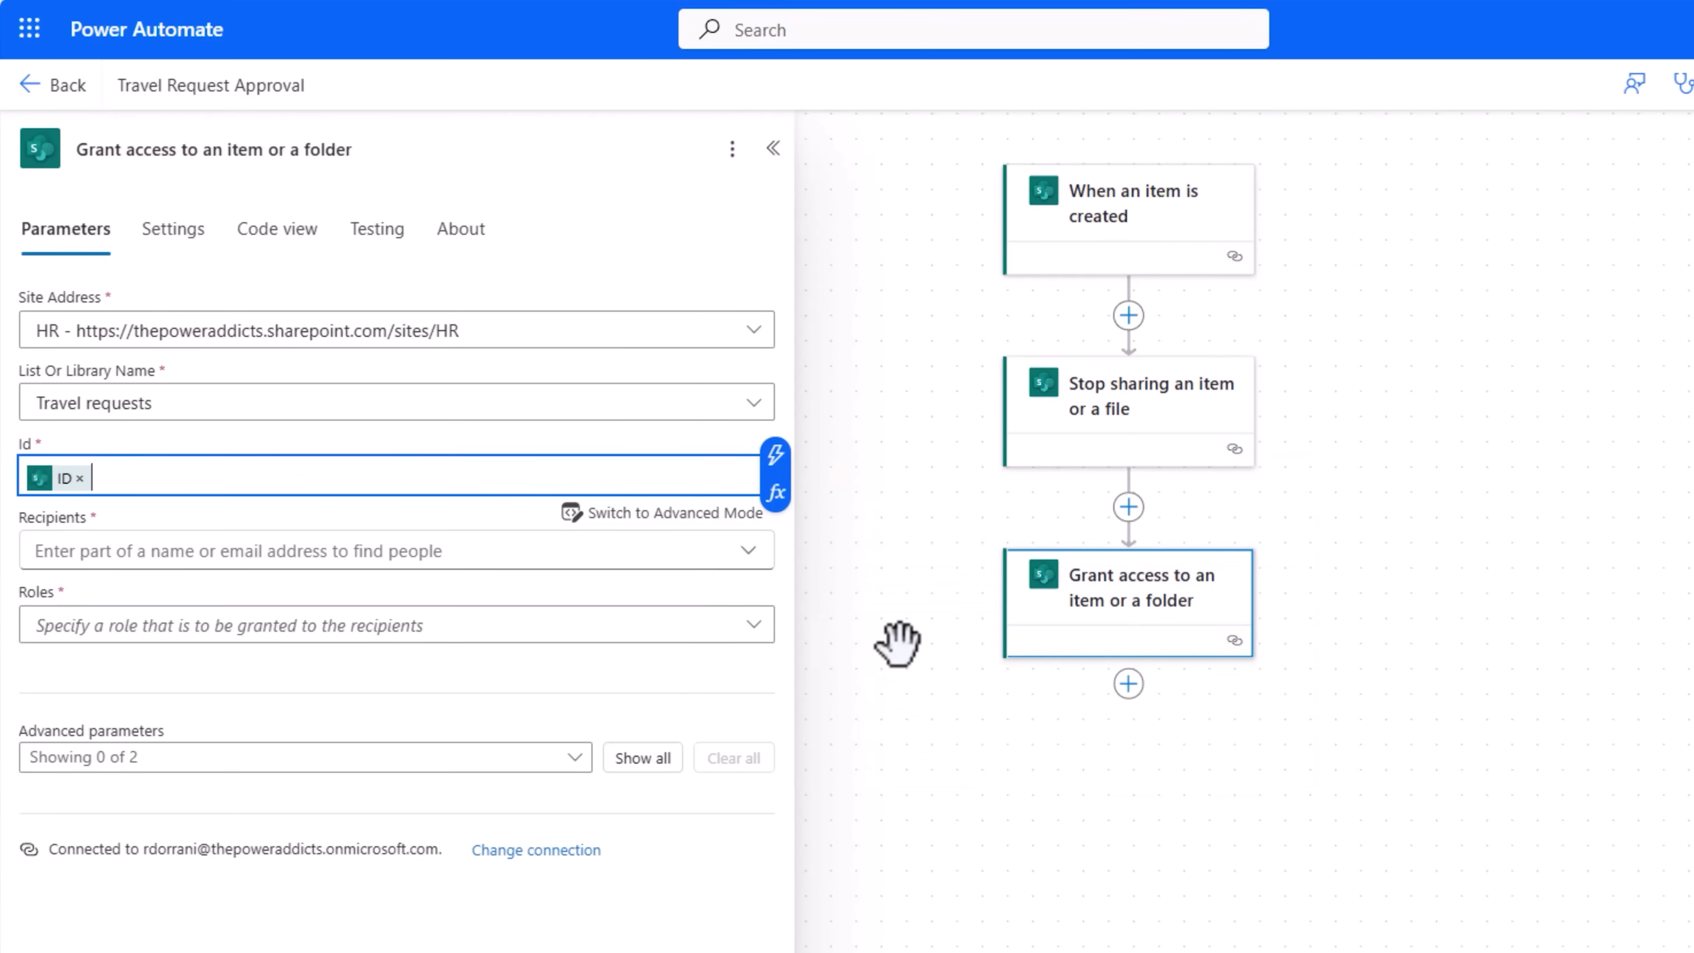
Step: Set the grant-access recipients to Created By Email in Advanced Mode with role Can view
{"action": "left_click", "coordinate": [290, 548]}
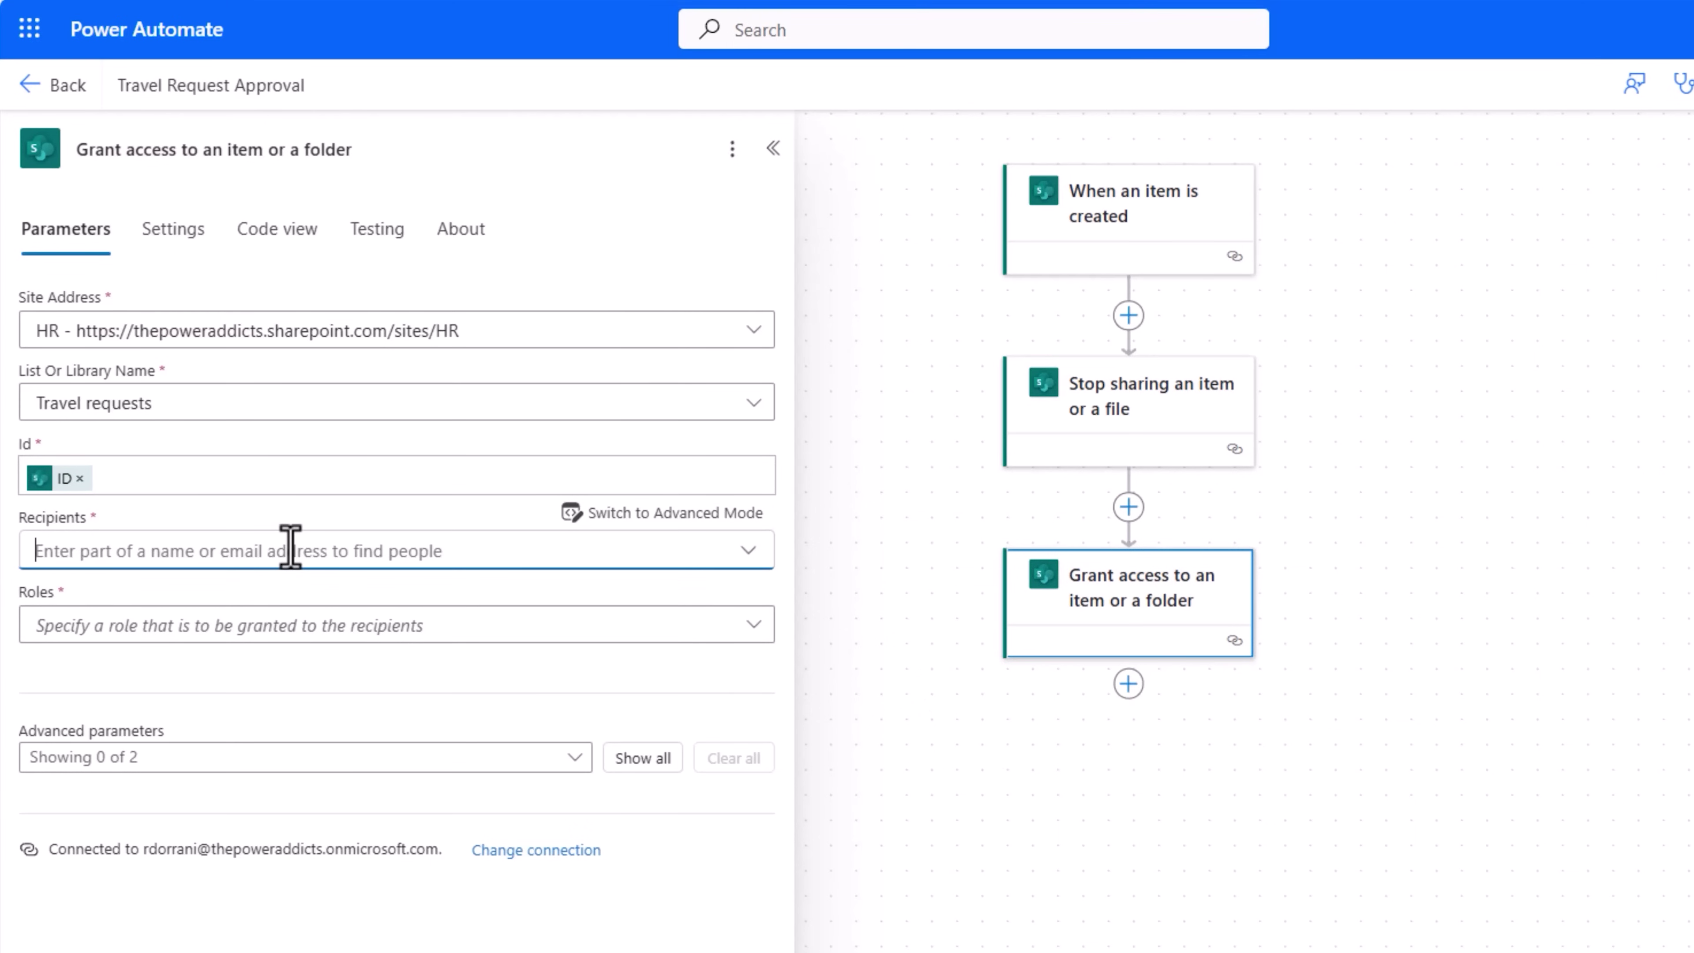
{"action": "left_click", "coordinate": [617, 517]}
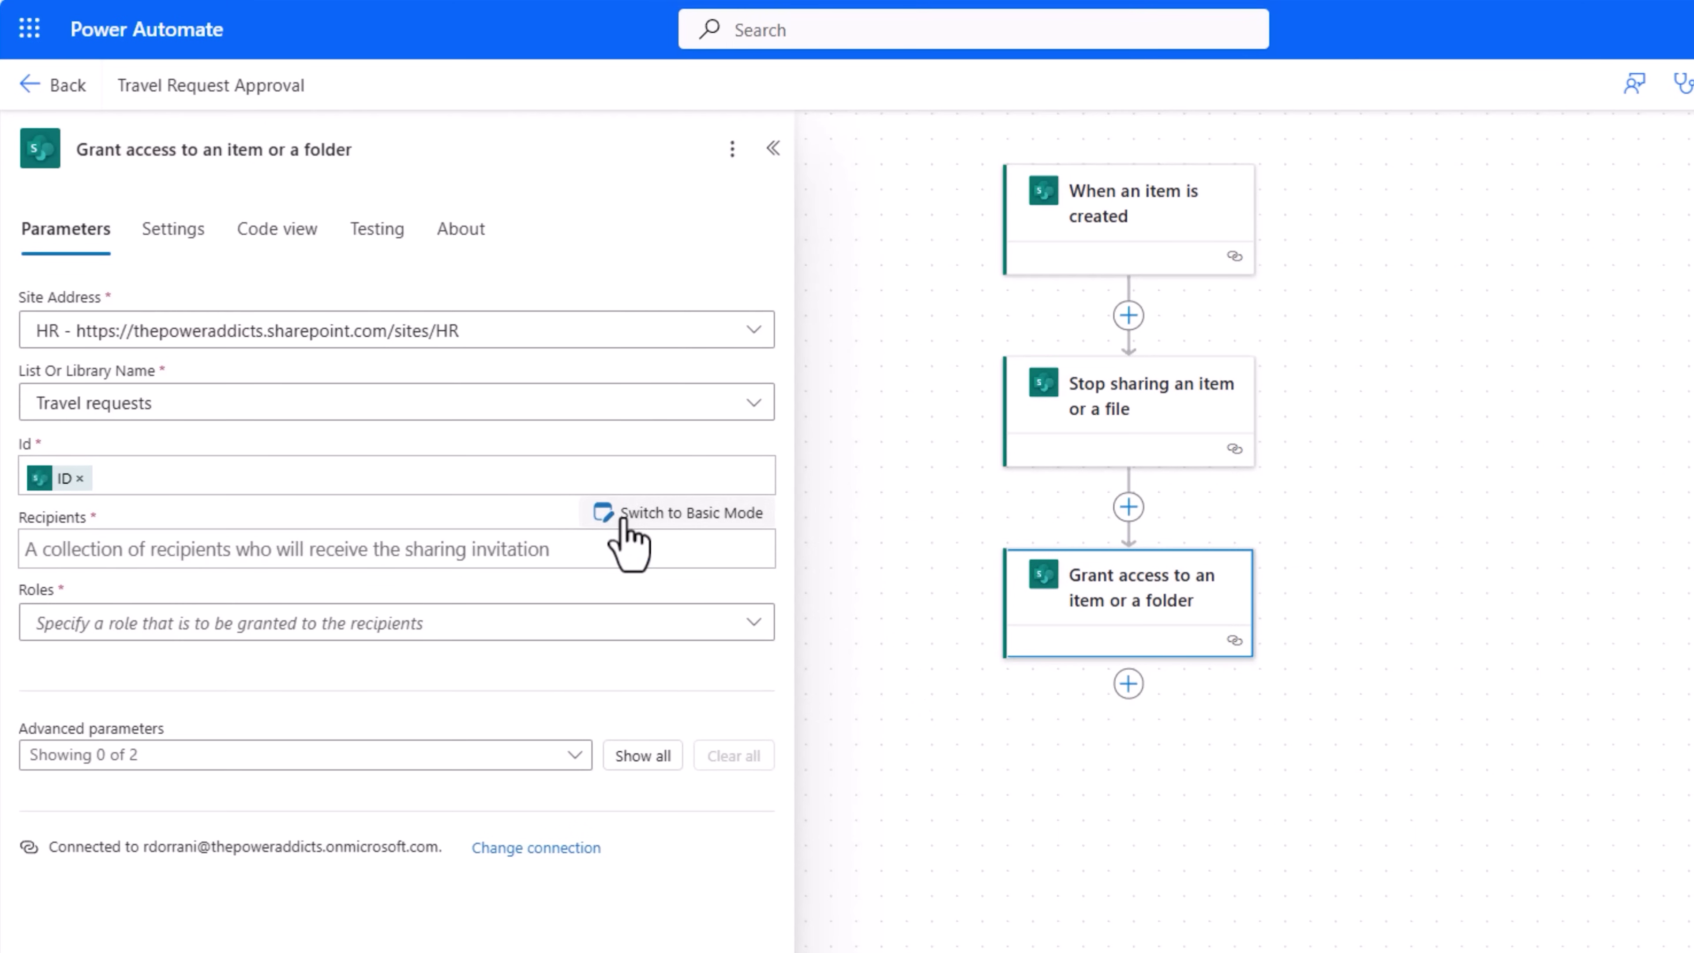
{"action": "left_click", "coordinate": [301, 557]}
{"action": "left_click", "coordinate": [775, 529]}
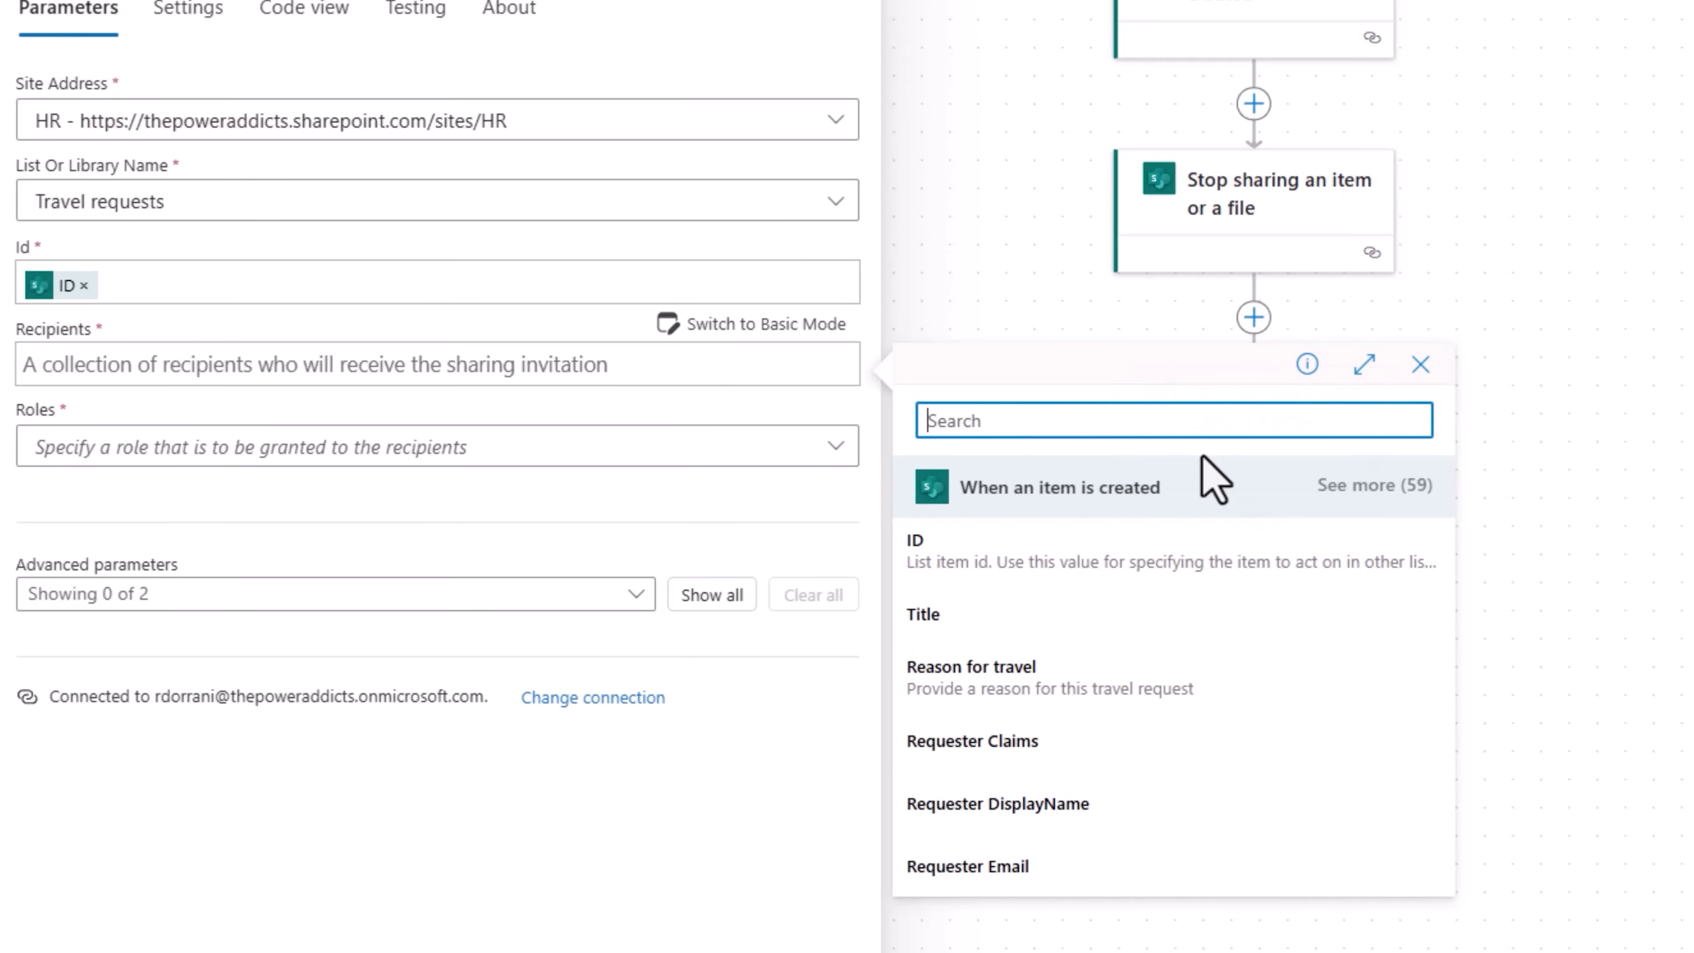
{"action": "type", "text": "created by"}
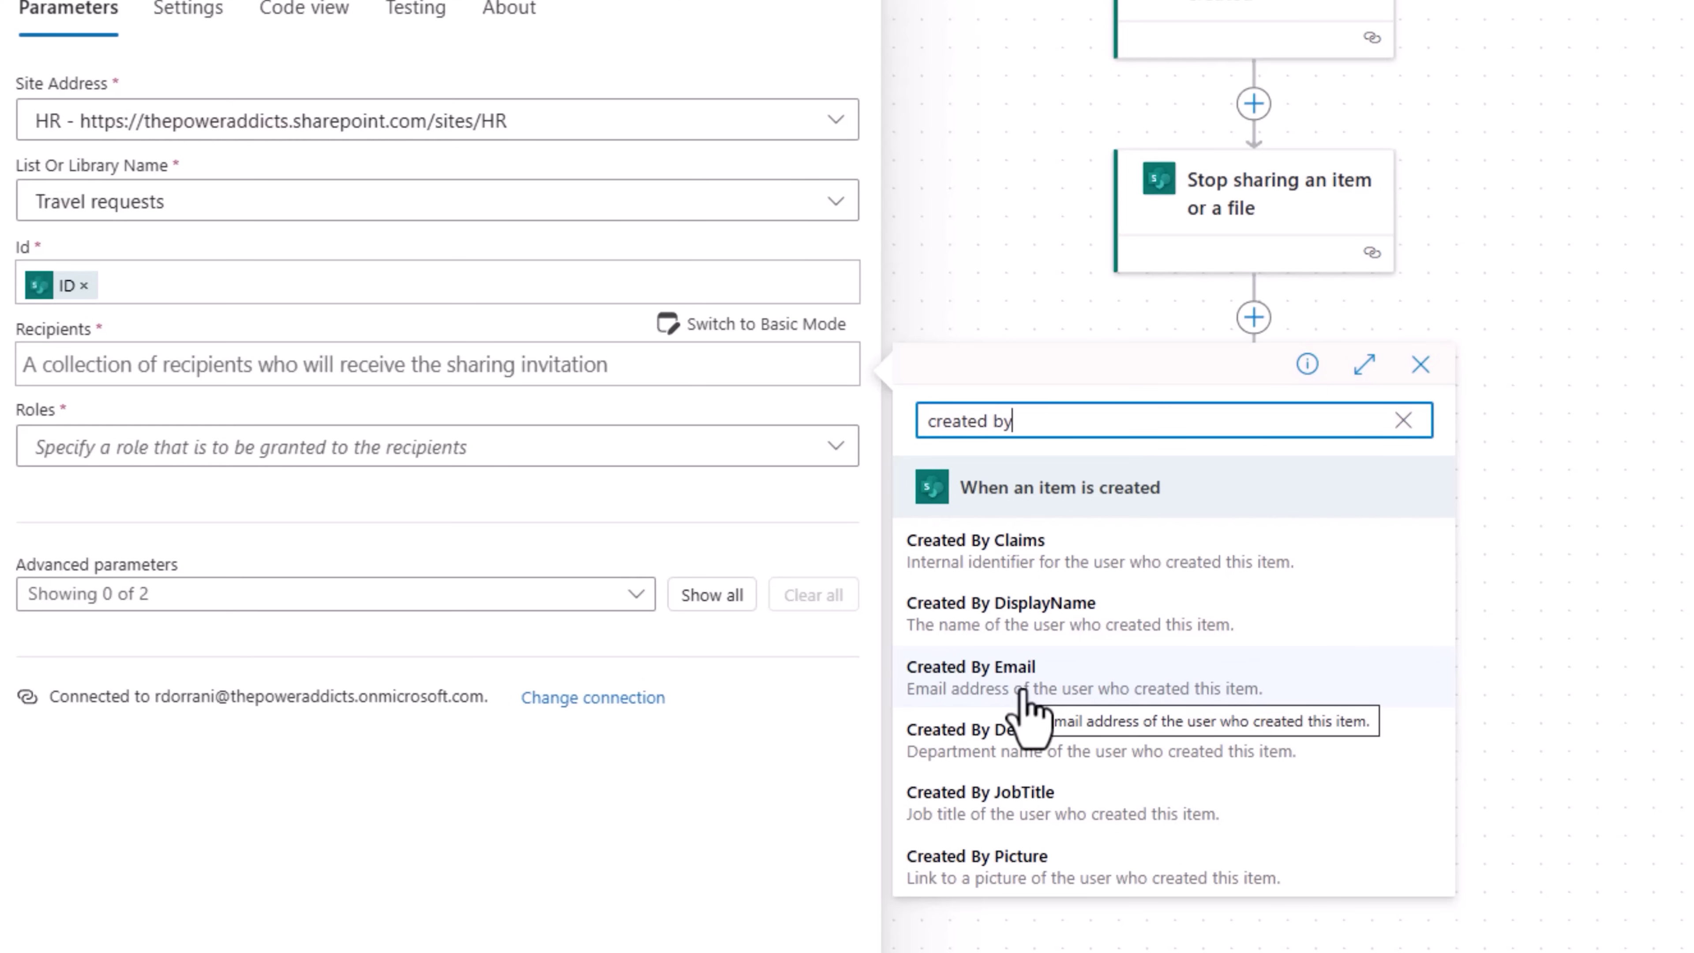
{"action": "left_click", "coordinate": [1003, 677]}
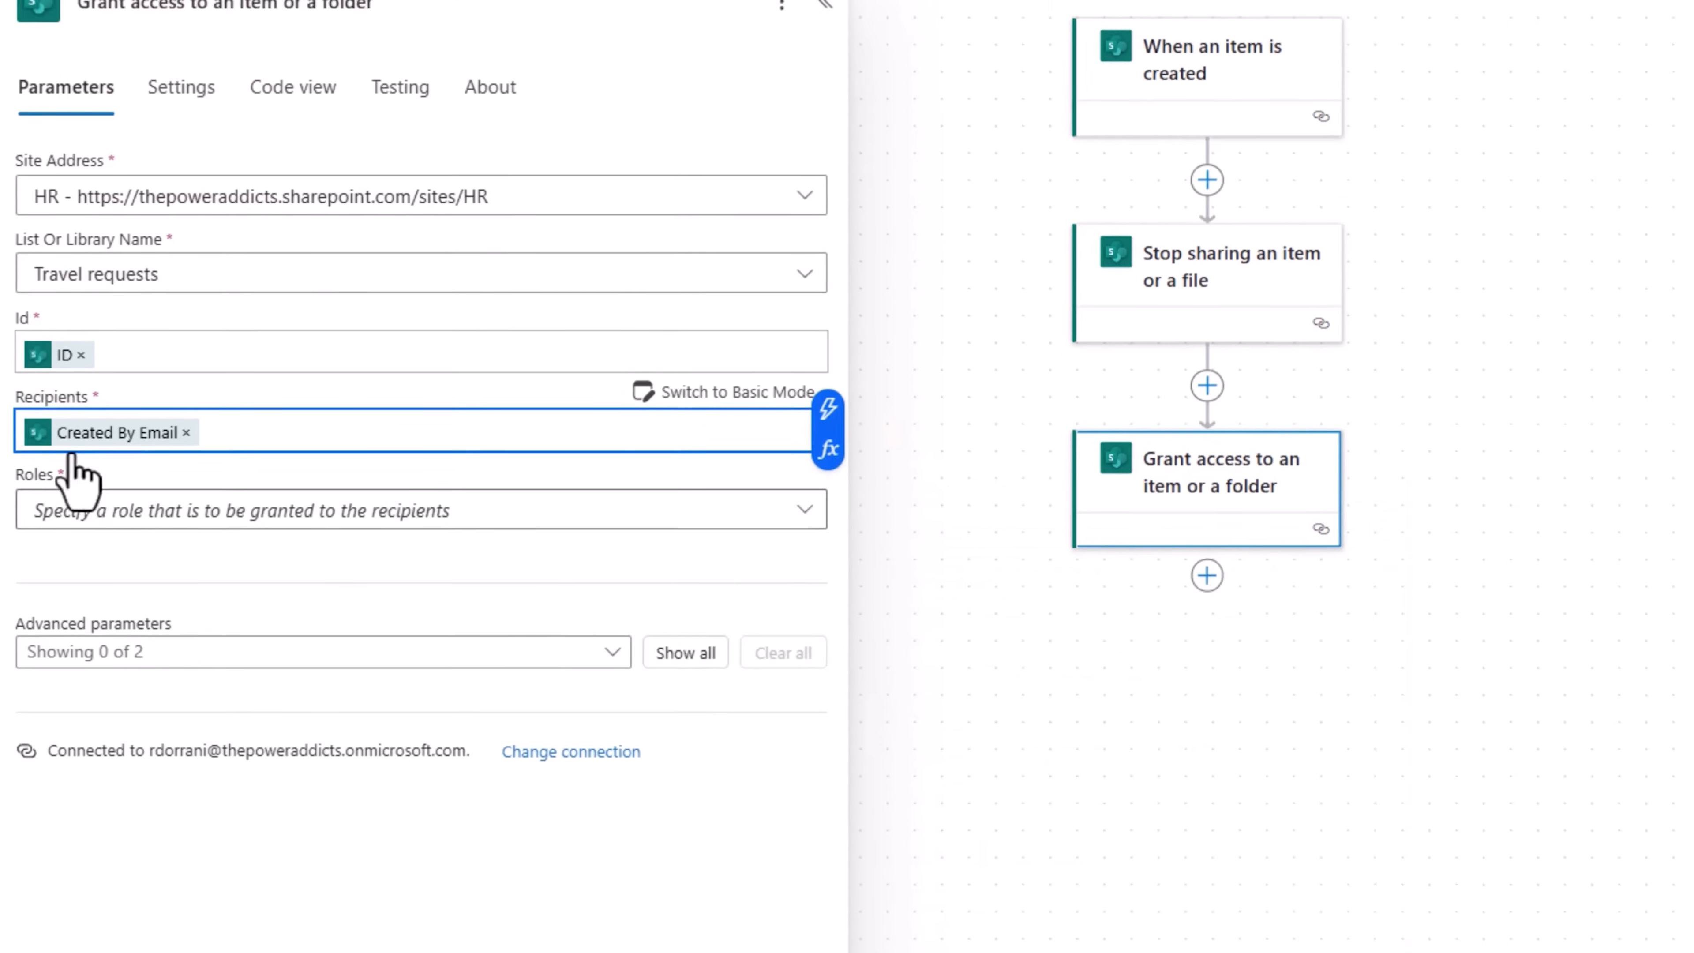
{"action": "left_click", "coordinate": [133, 518]}
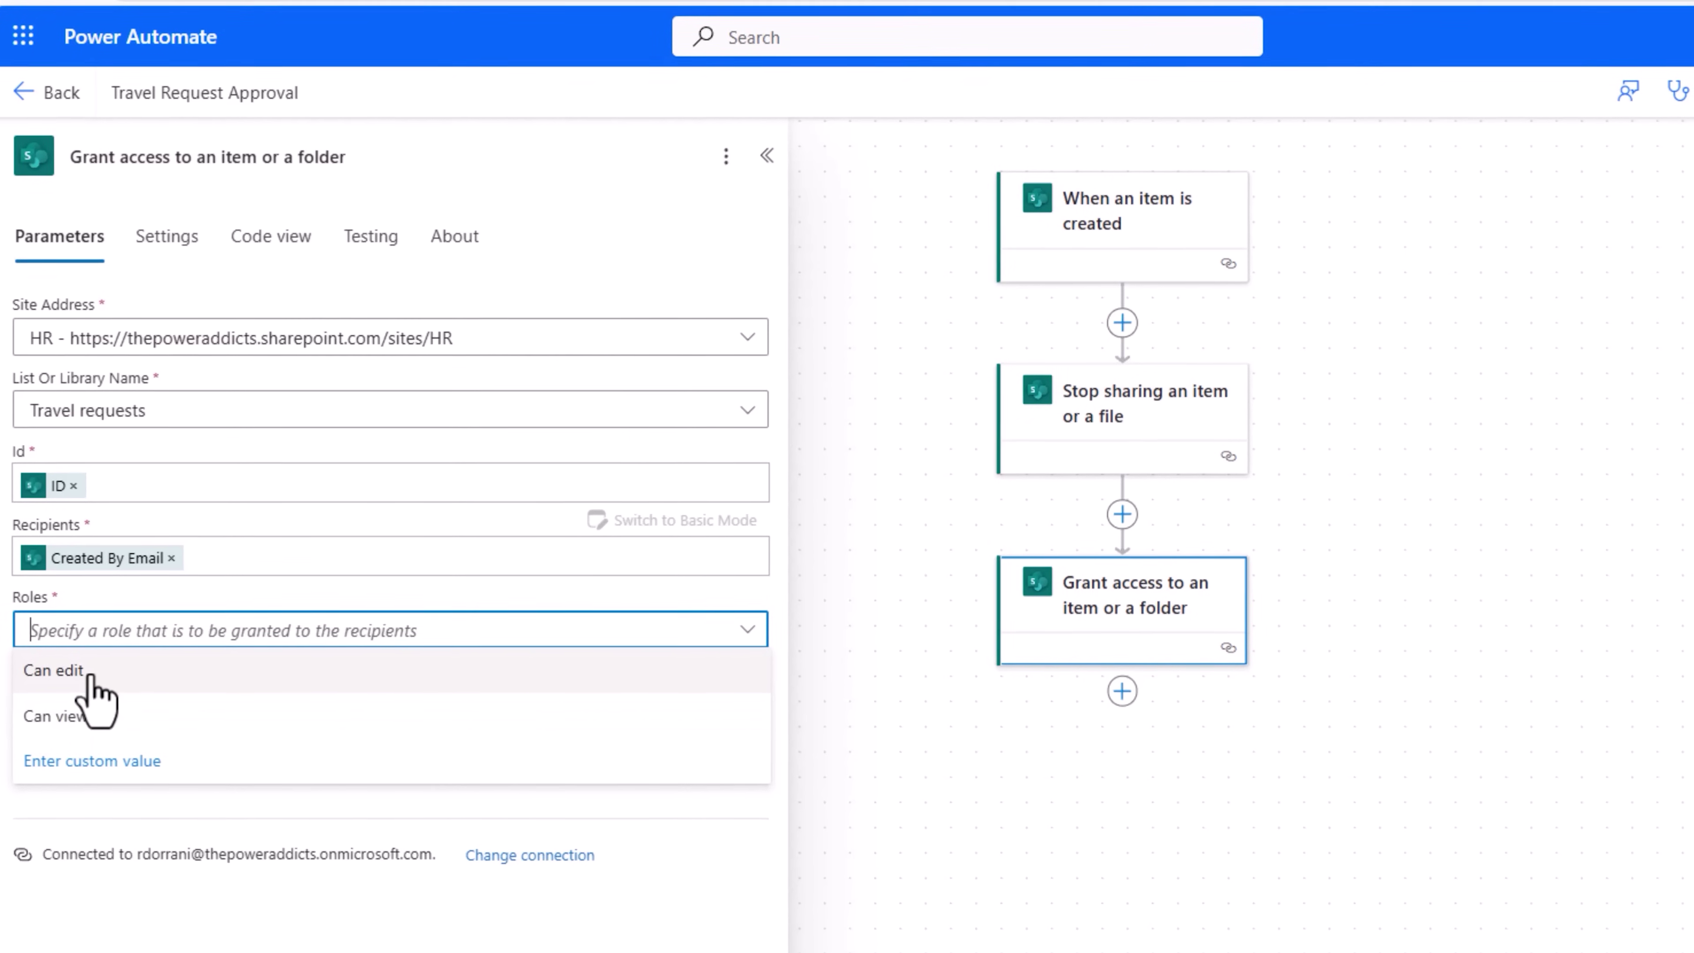
{"action": "left_click", "coordinate": [100, 714]}
{"action": "left_click", "coordinate": [201, 698]}
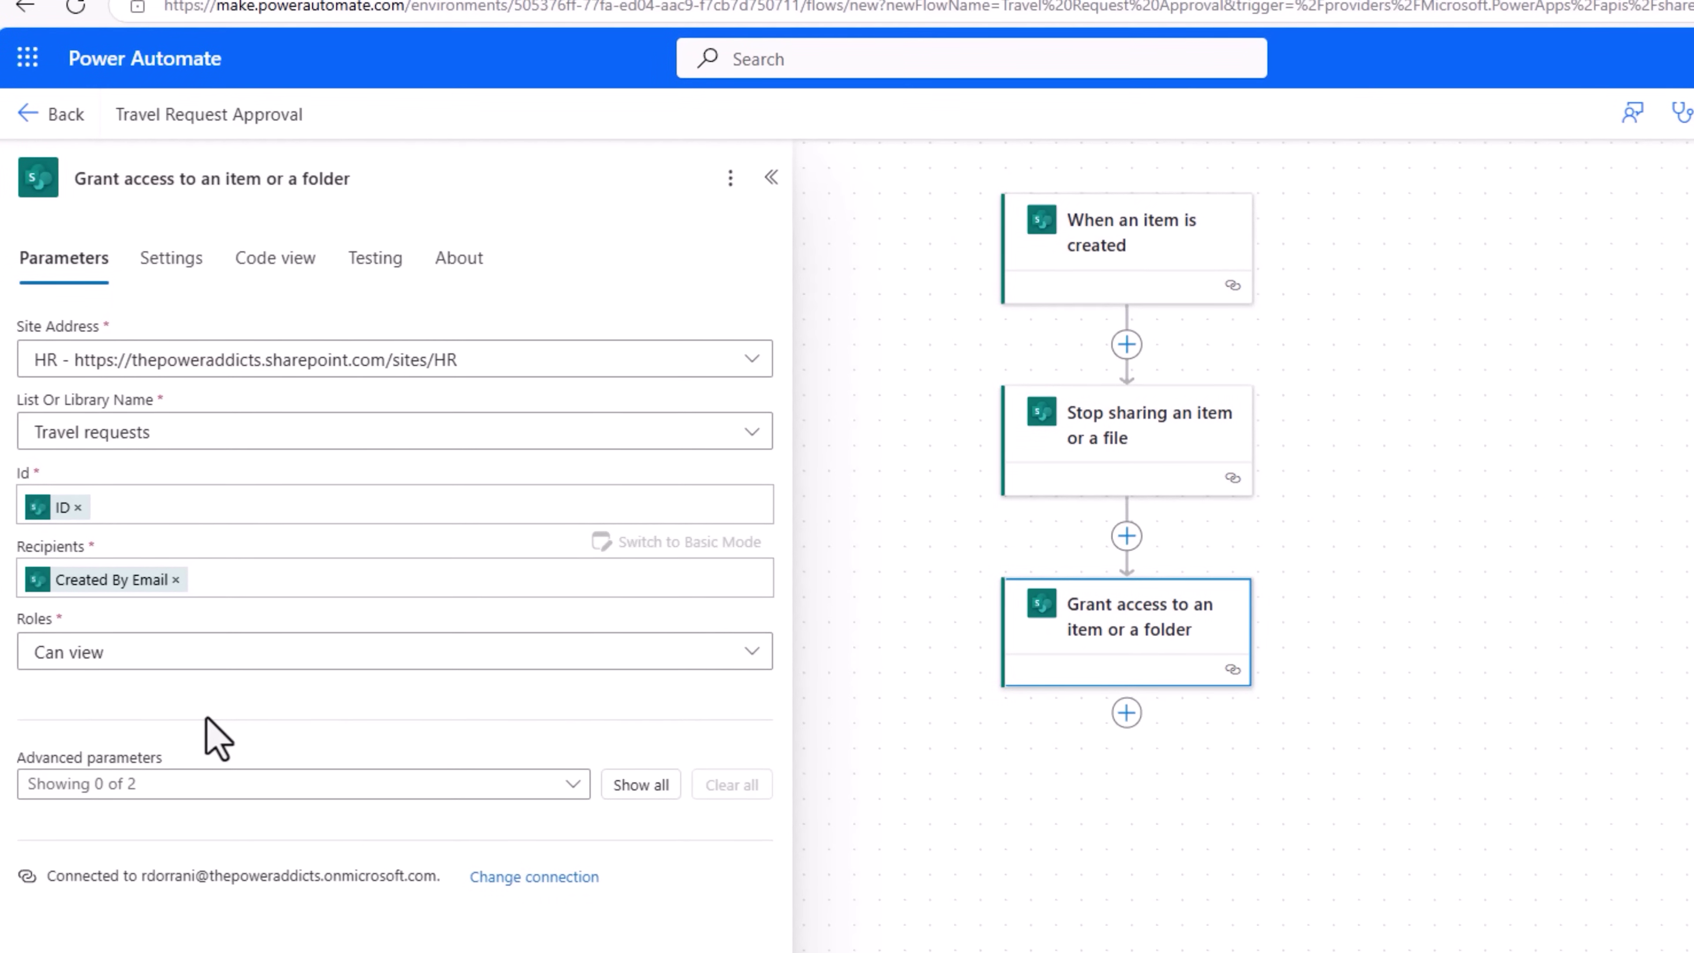
{"action": "left_click", "coordinate": [227, 580]}
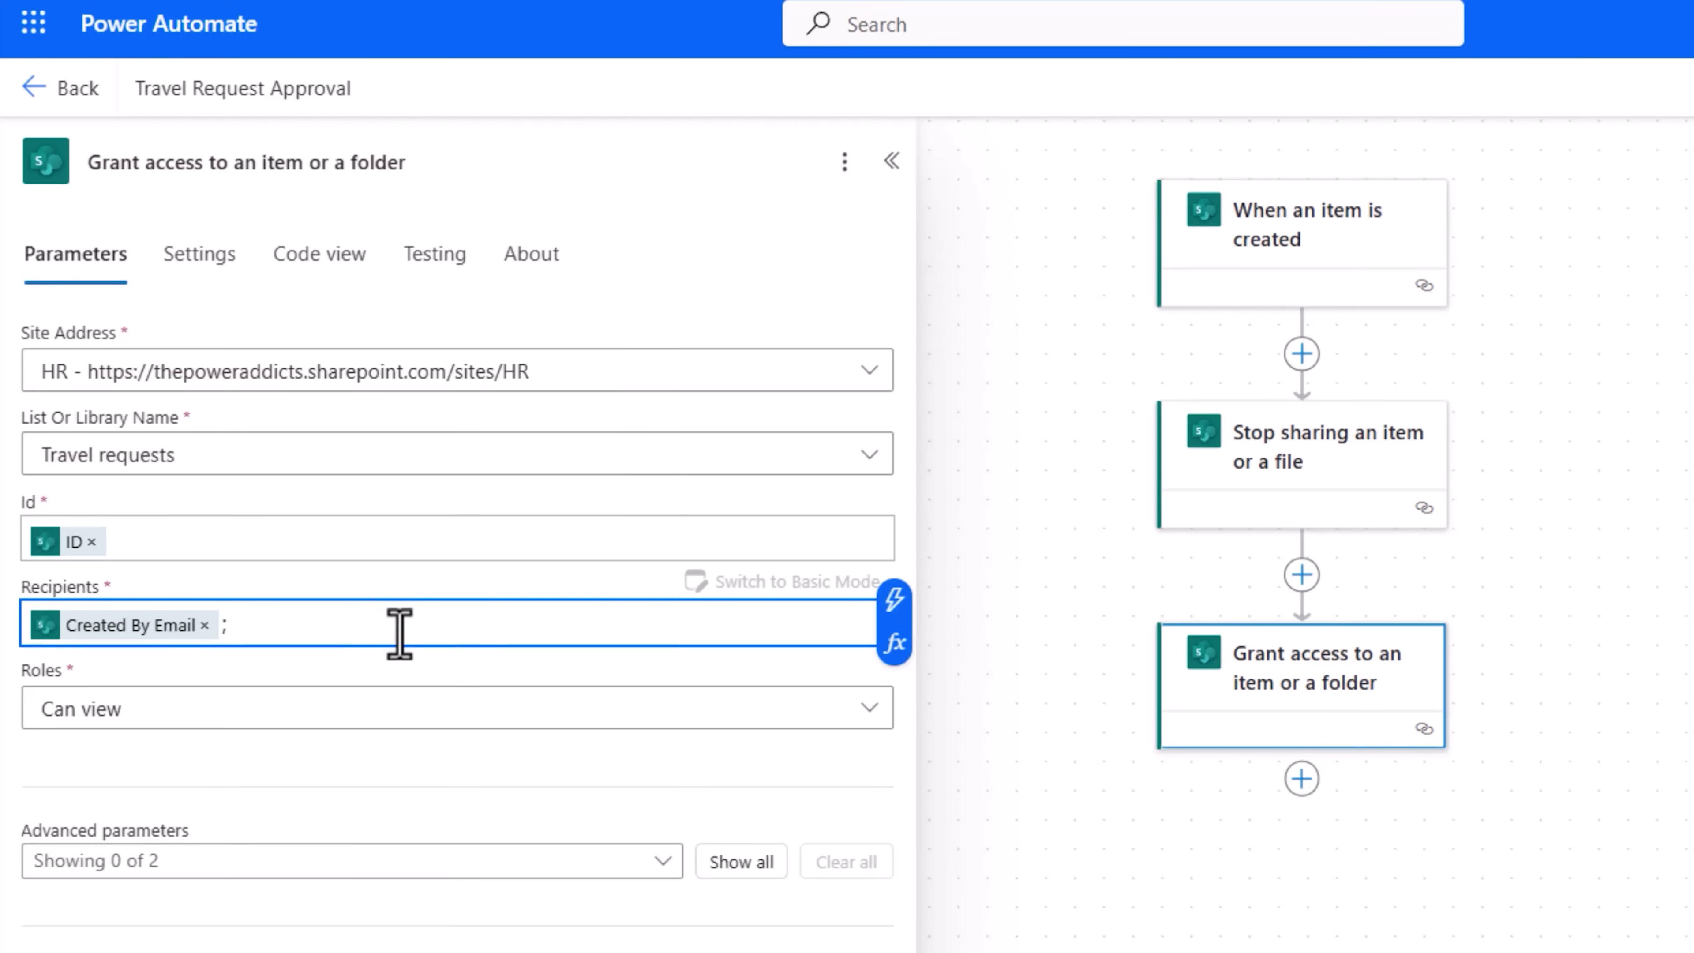
{"action": "left_click", "coordinate": [1307, 707]}
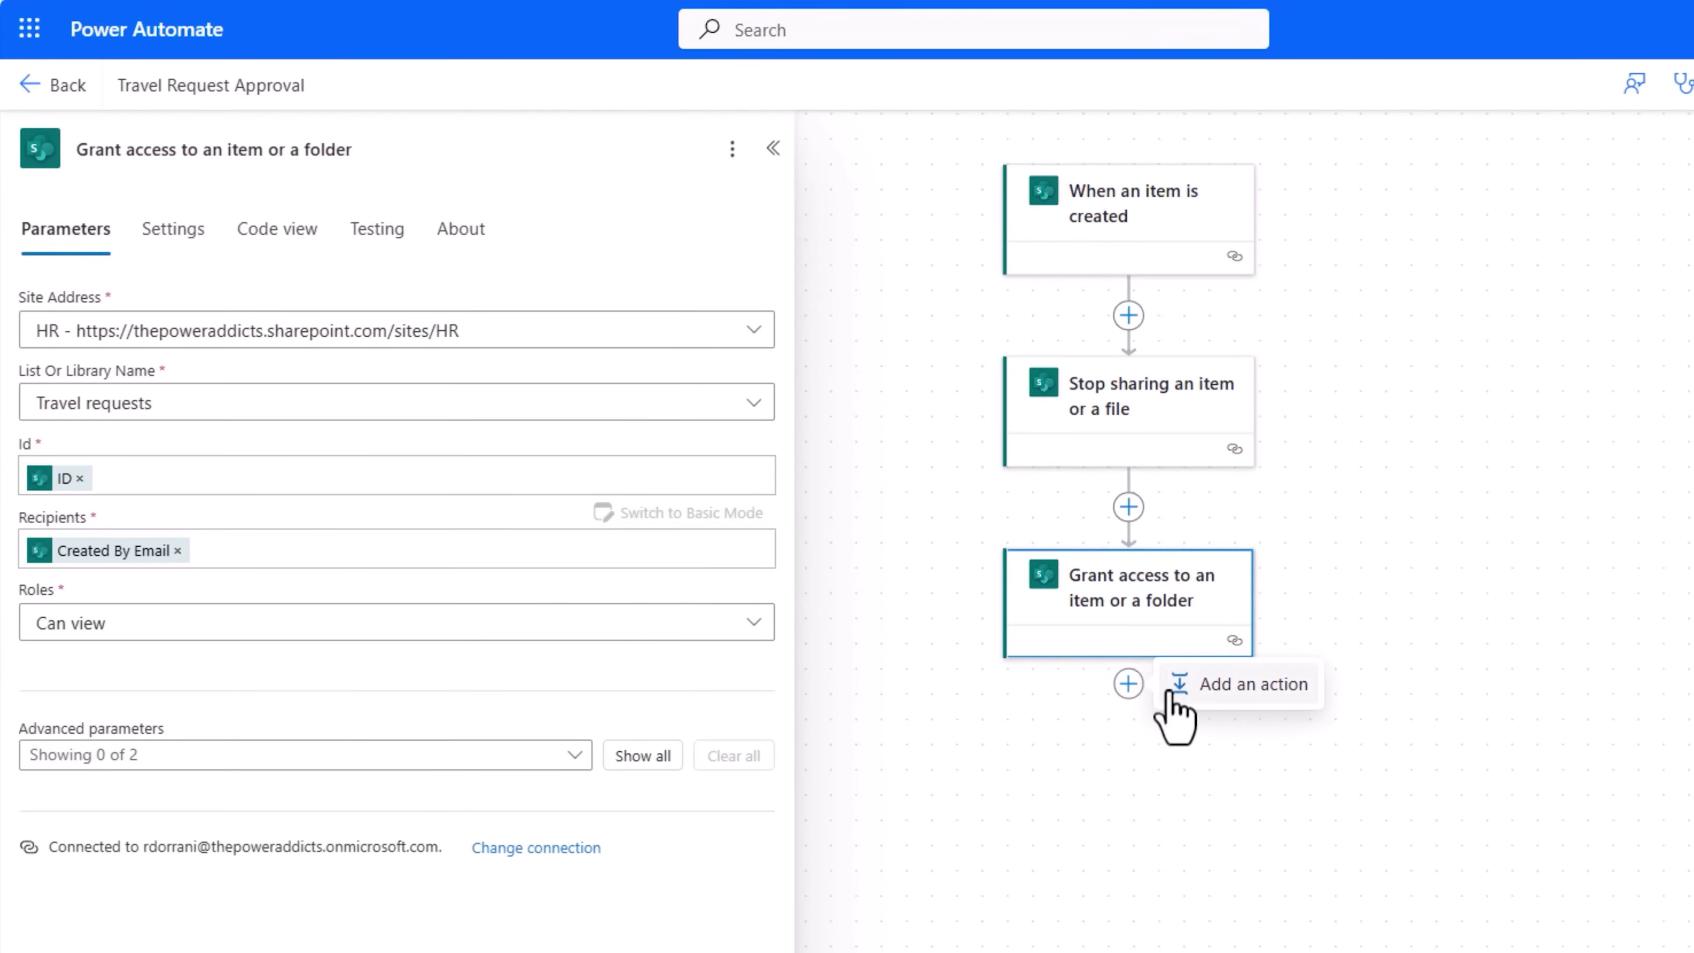
Step: Add a 'Start and wait for an approval' step of type Approve/Reject - First to respond
{"action": "left_click", "coordinate": [1174, 691]}
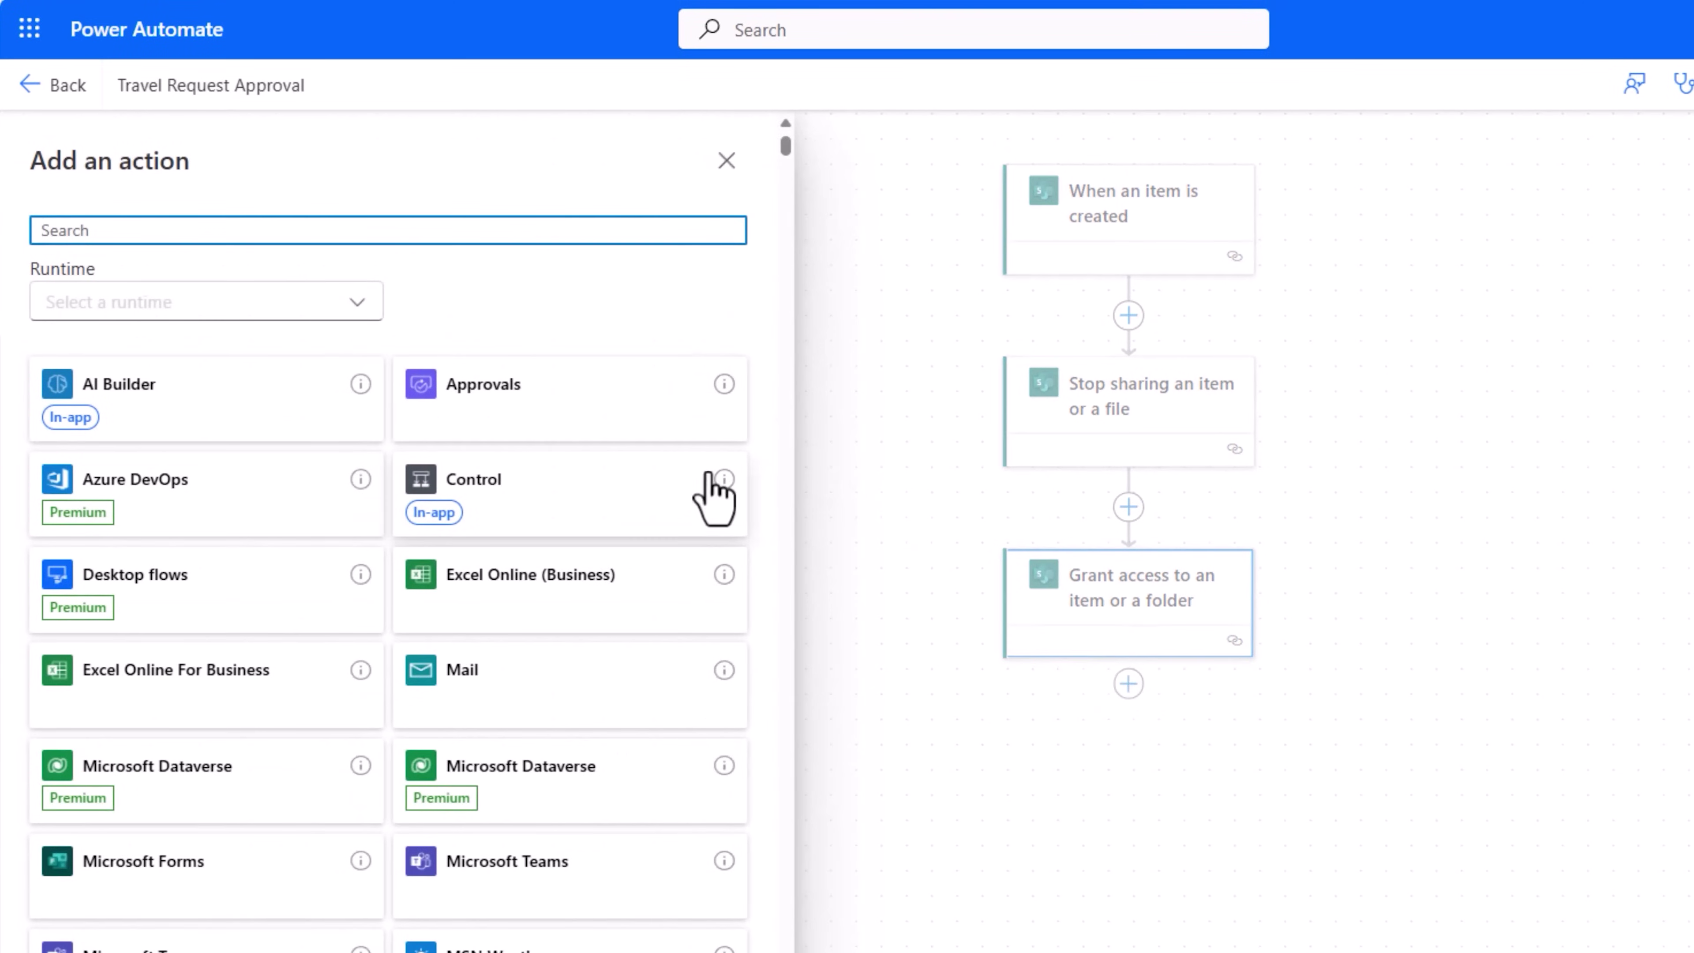
{"action": "left_click", "coordinate": [527, 384]}
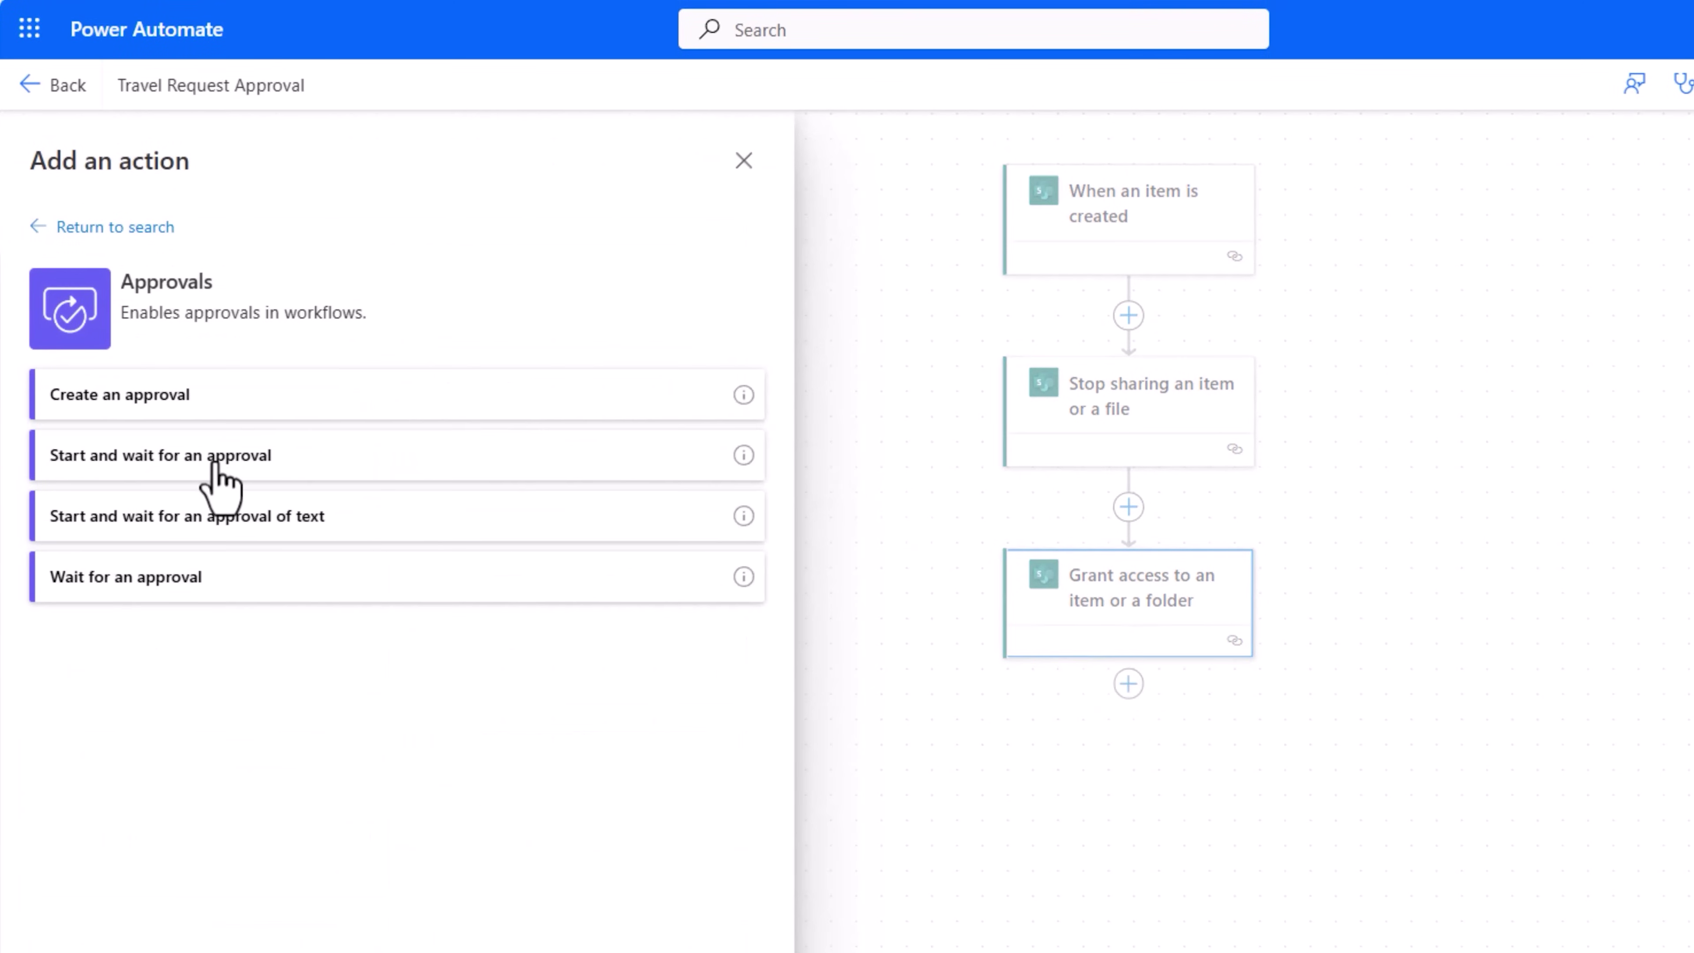
{"action": "left_click", "coordinate": [214, 464]}
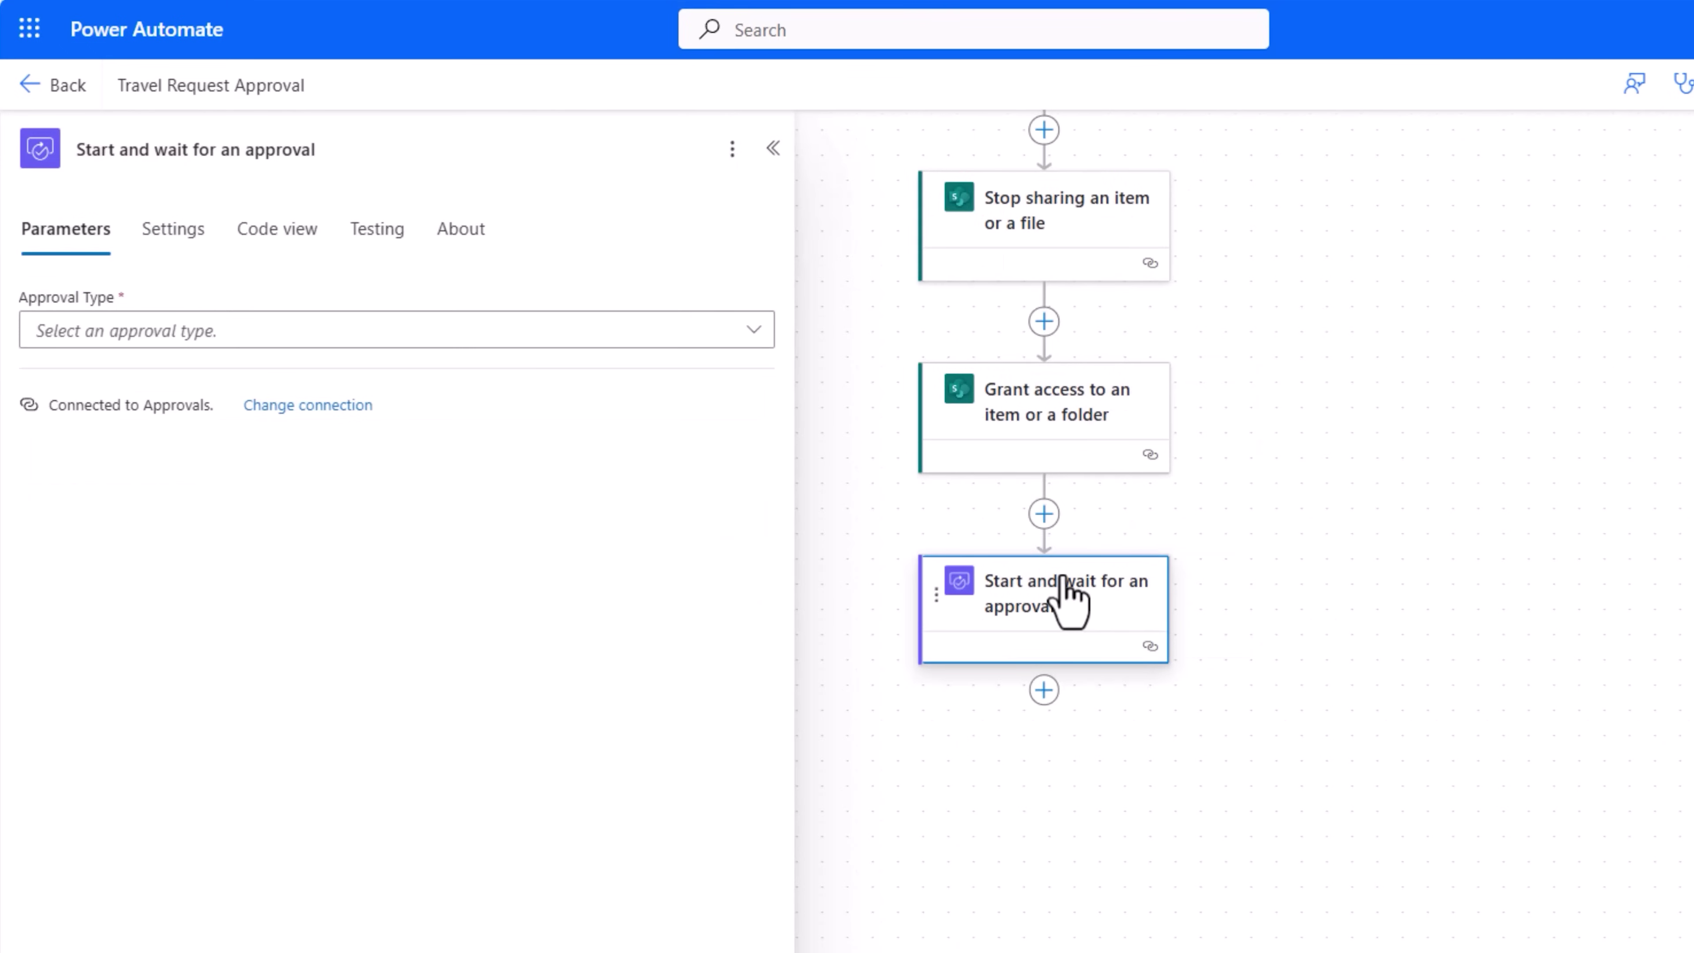
{"action": "left_click", "coordinate": [133, 333]}
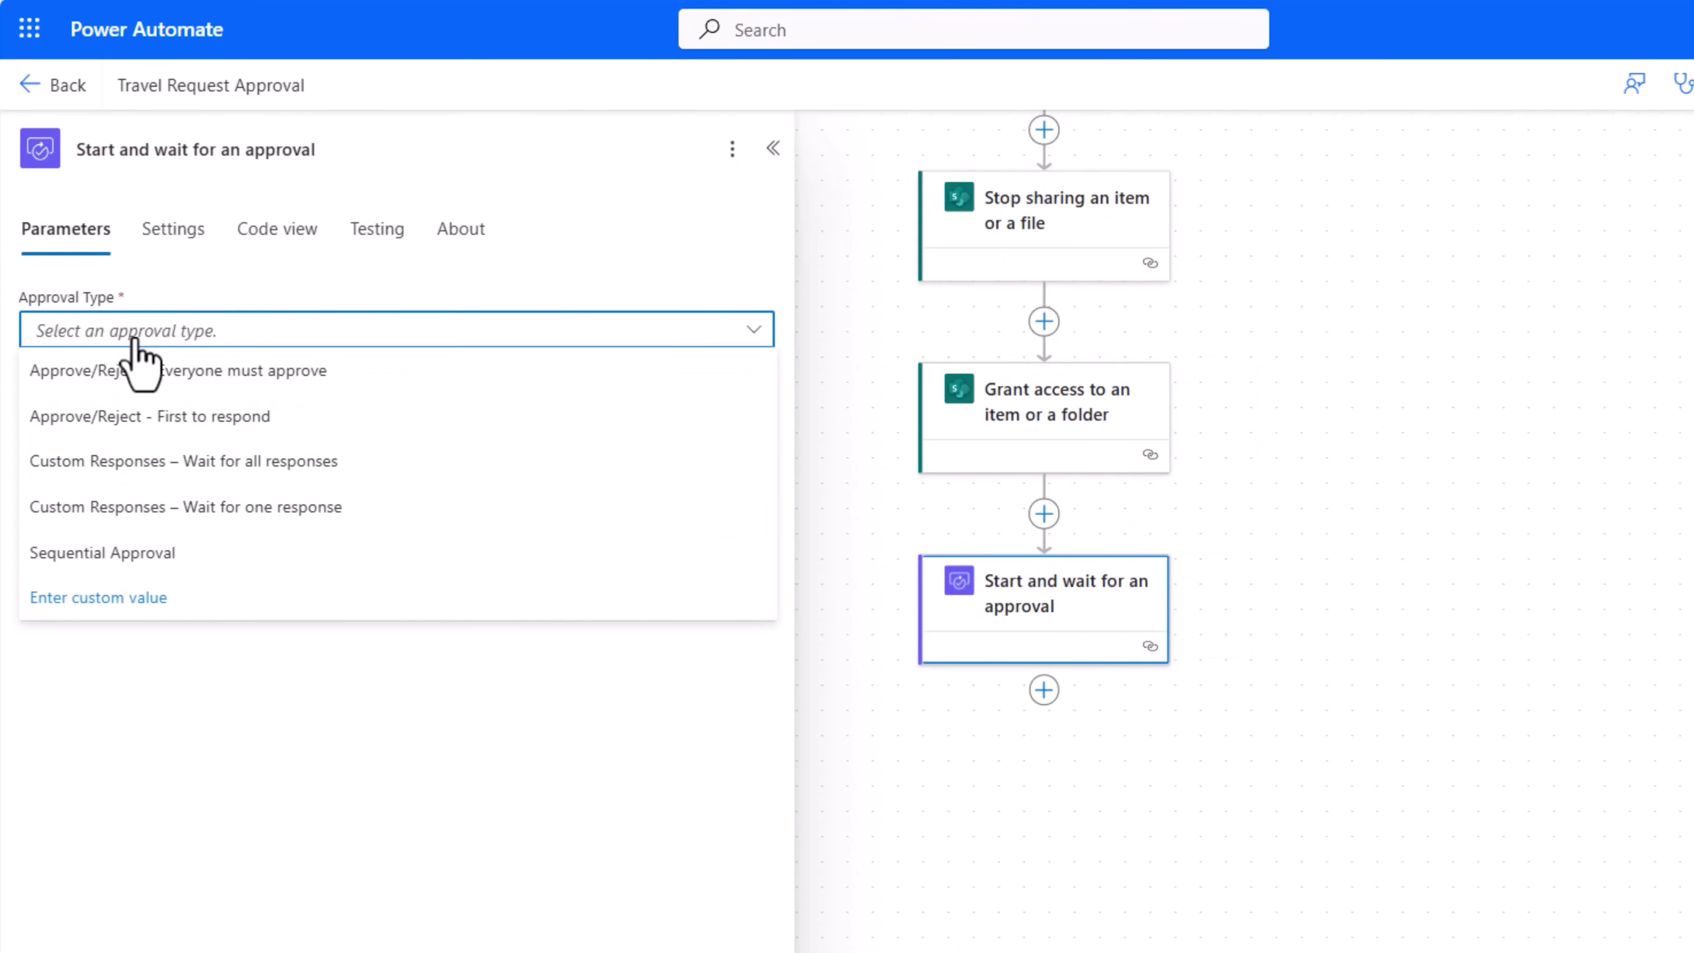
{"action": "left_click", "coordinate": [202, 420]}
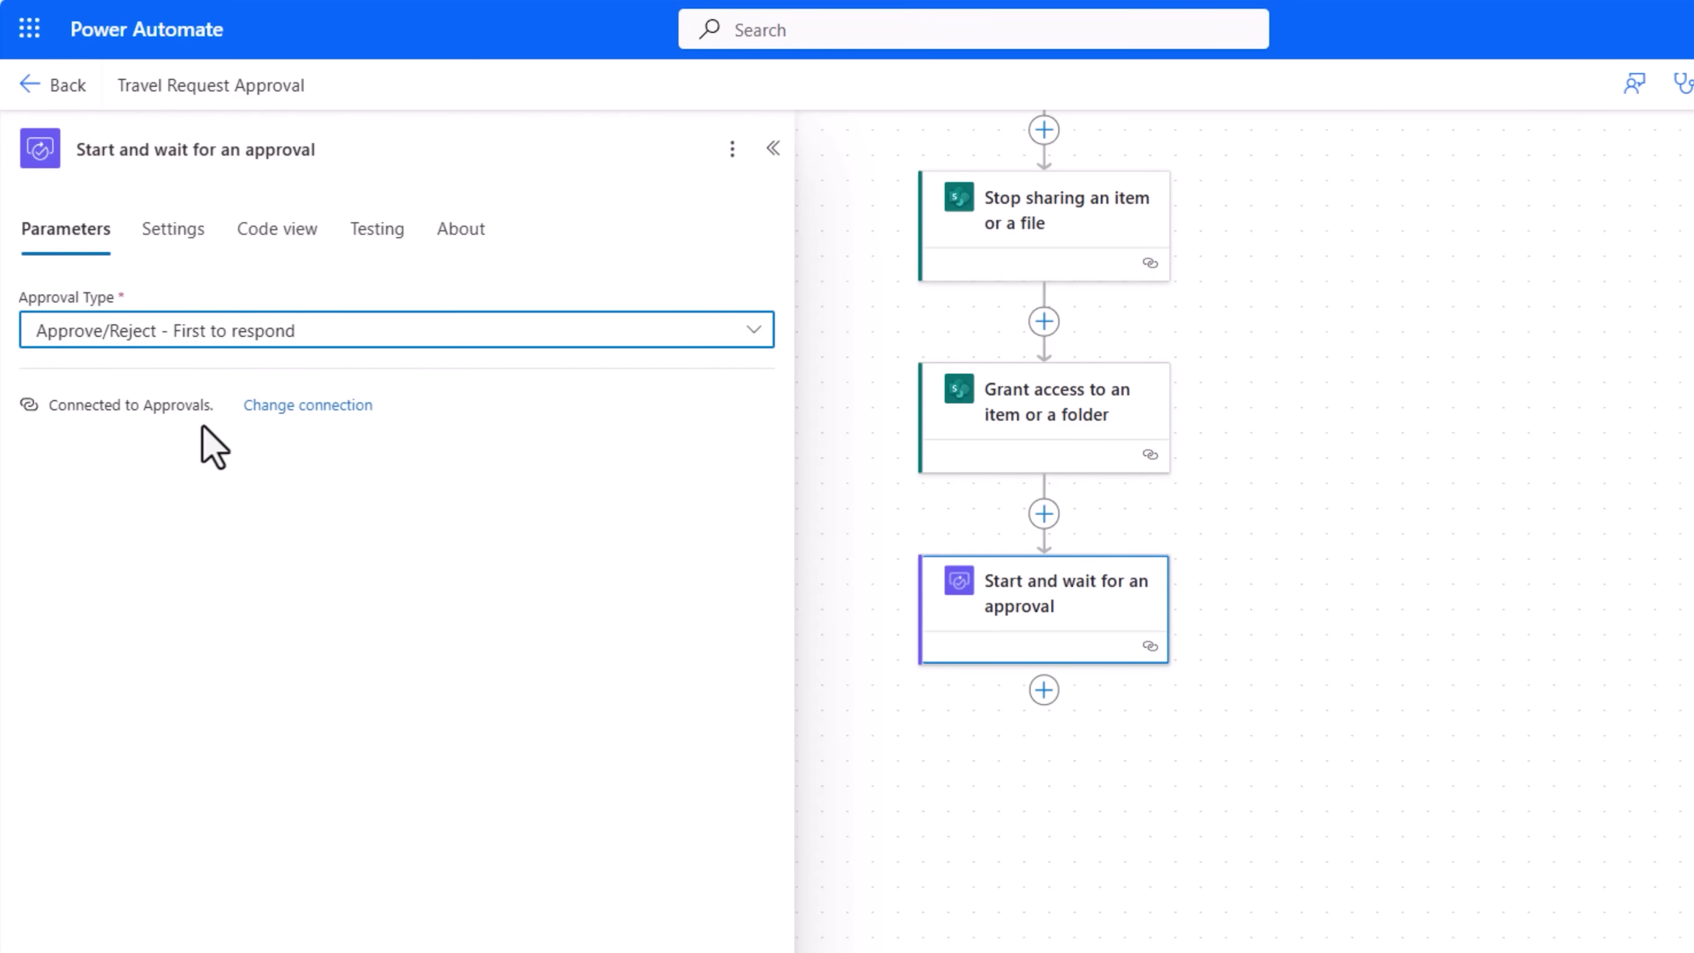
Step: Title the approval 'Travel Request:' plus the item Title and assign it to the approver
{"action": "left_click", "coordinate": [159, 401]}
{"action": "type", "text": "Travel Request:"}
{"action": "left_click", "coordinate": [770, 385]}
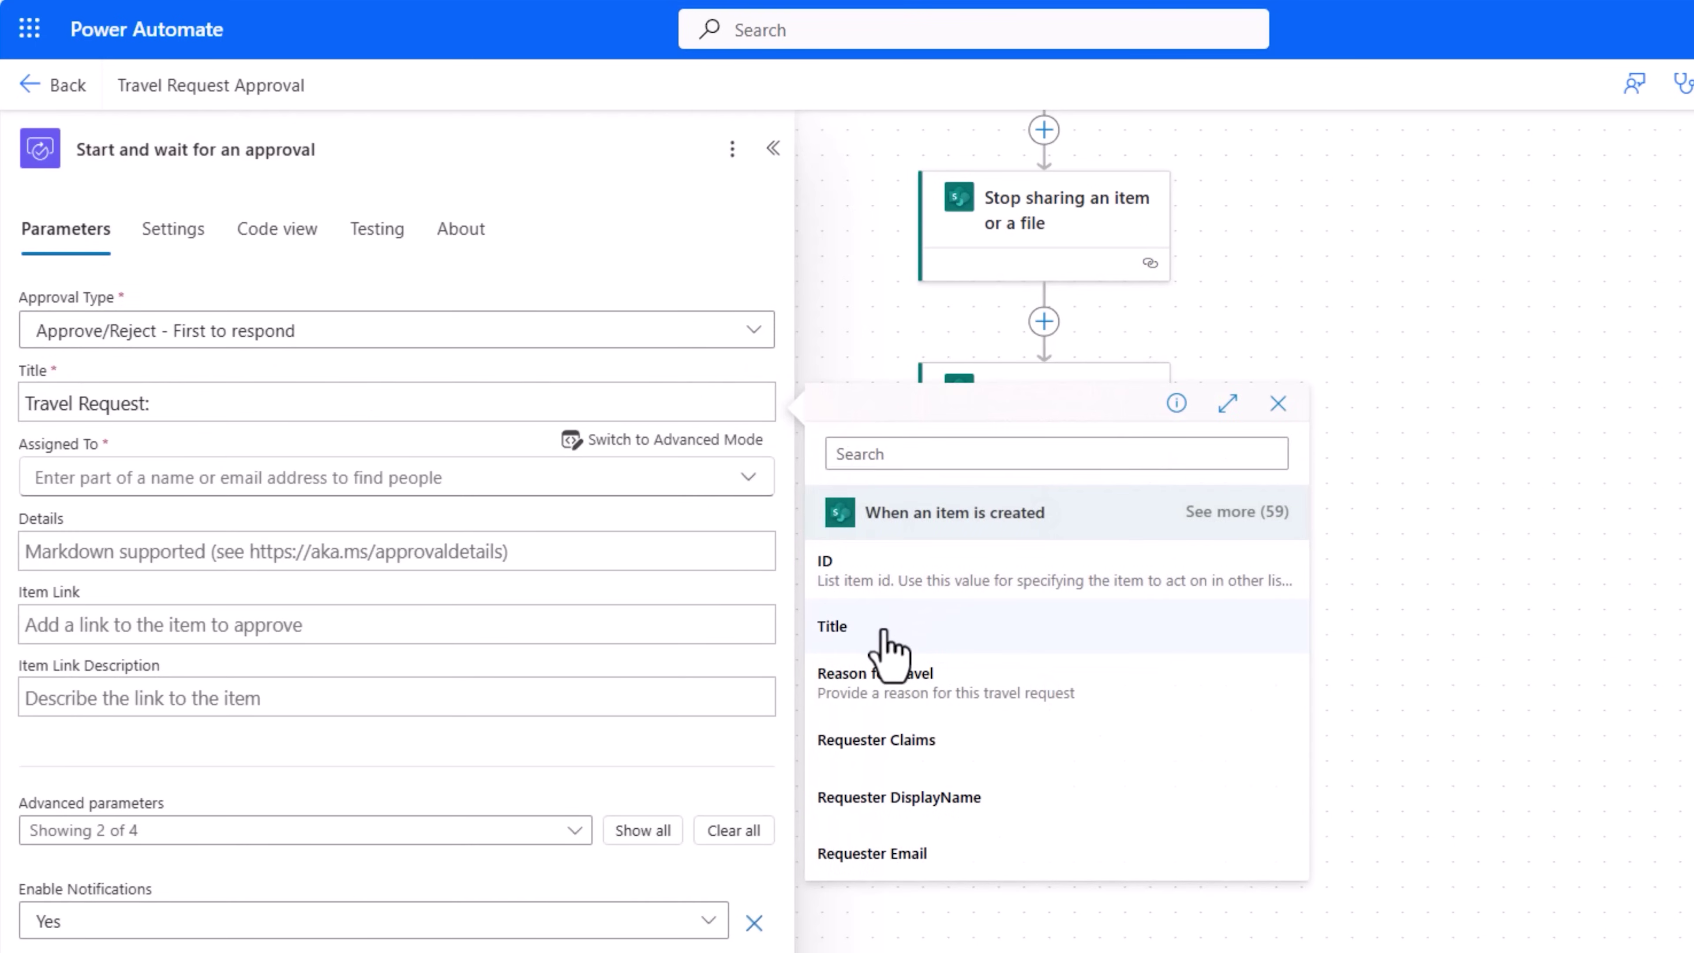
{"action": "left_click", "coordinate": [868, 629]}
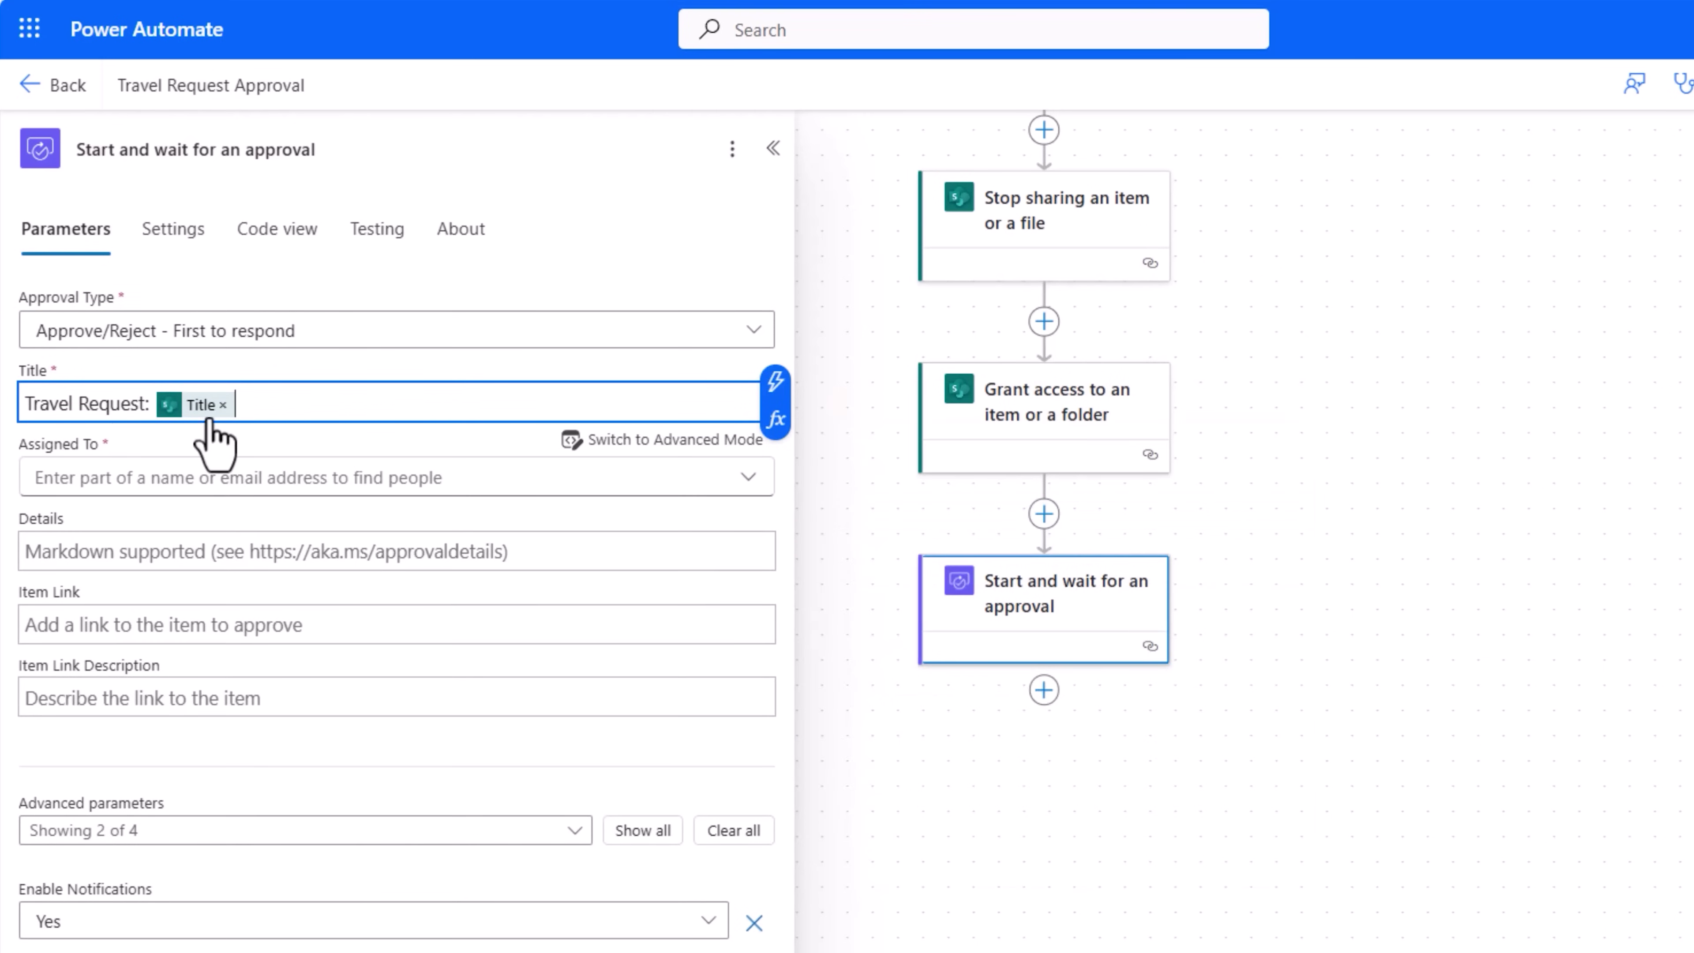
{"action": "left_click", "coordinate": [179, 491]}
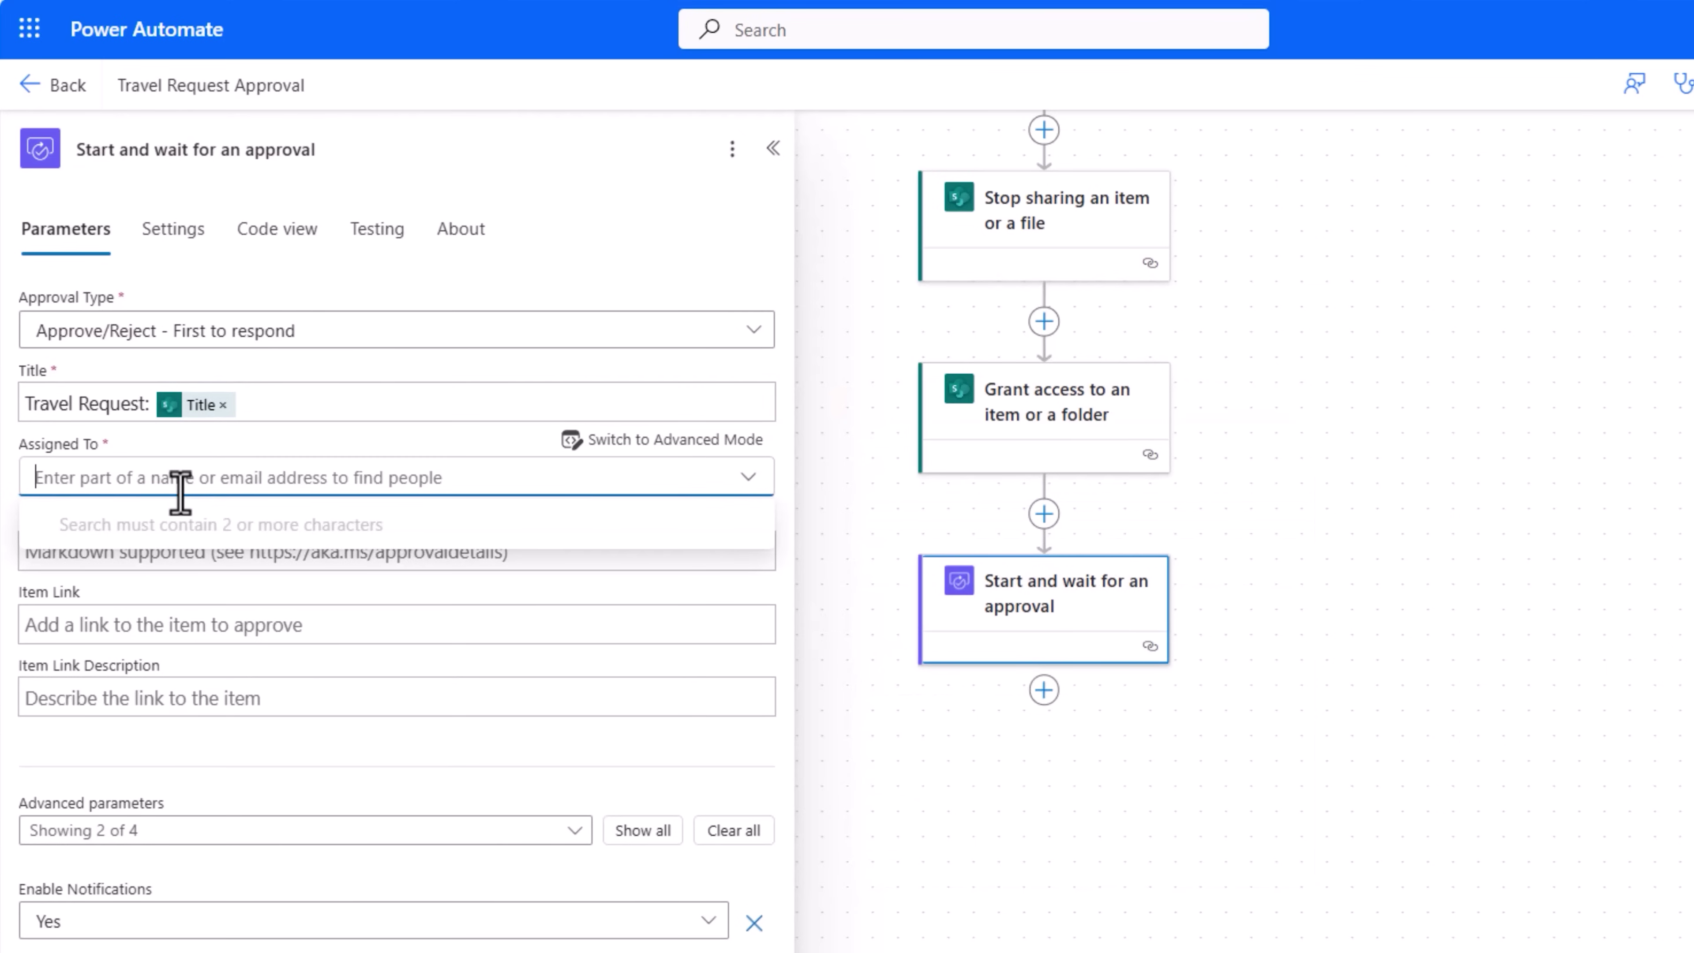
{"action": "type", "text": "rdorrani"}
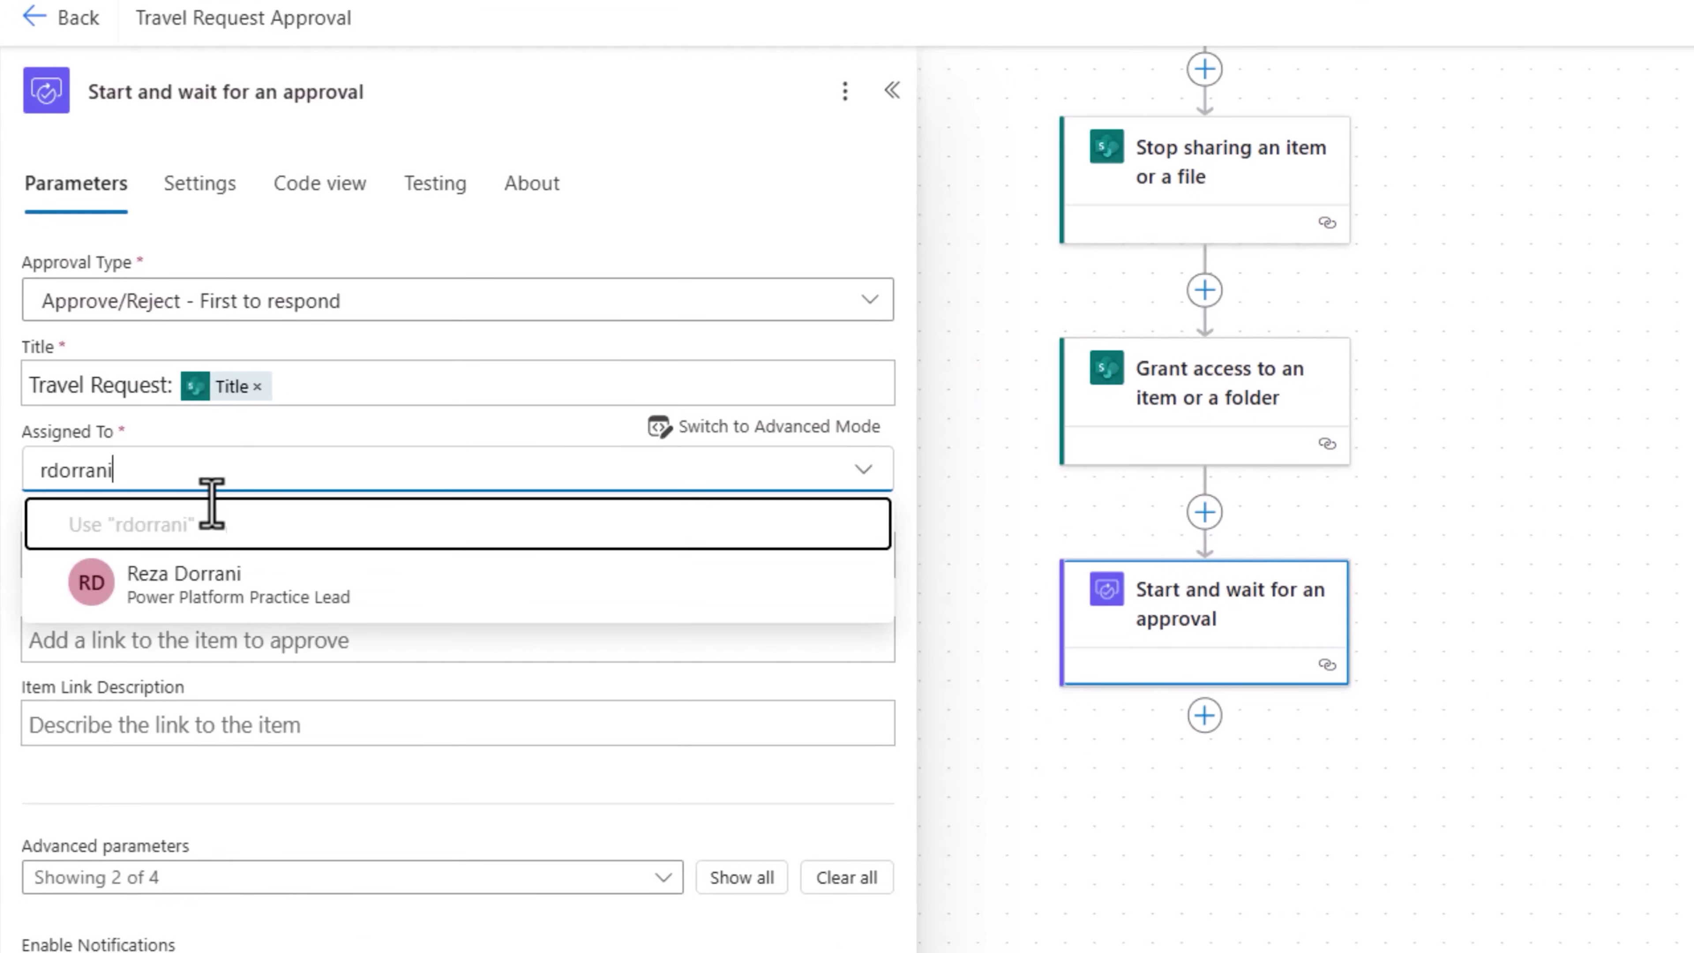
{"action": "left_click", "coordinate": [232, 588]}
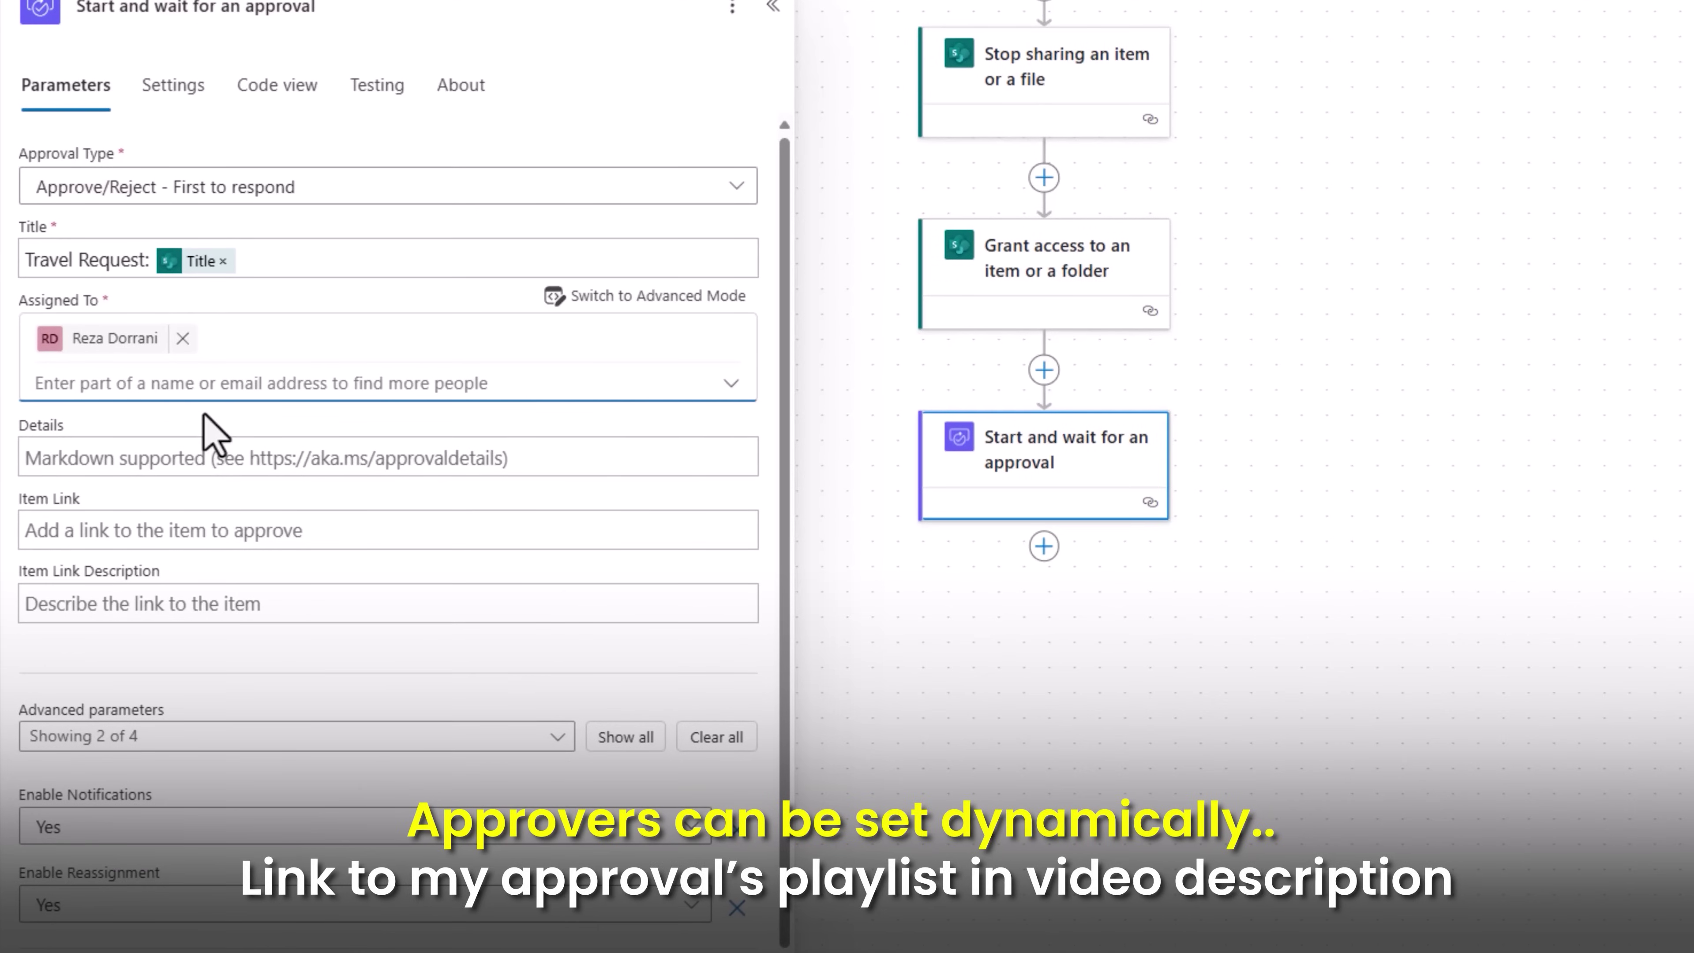
Step: Set the approval's Item Link to Link to item and its description to Title
{"action": "left_click", "coordinate": [132, 448]}
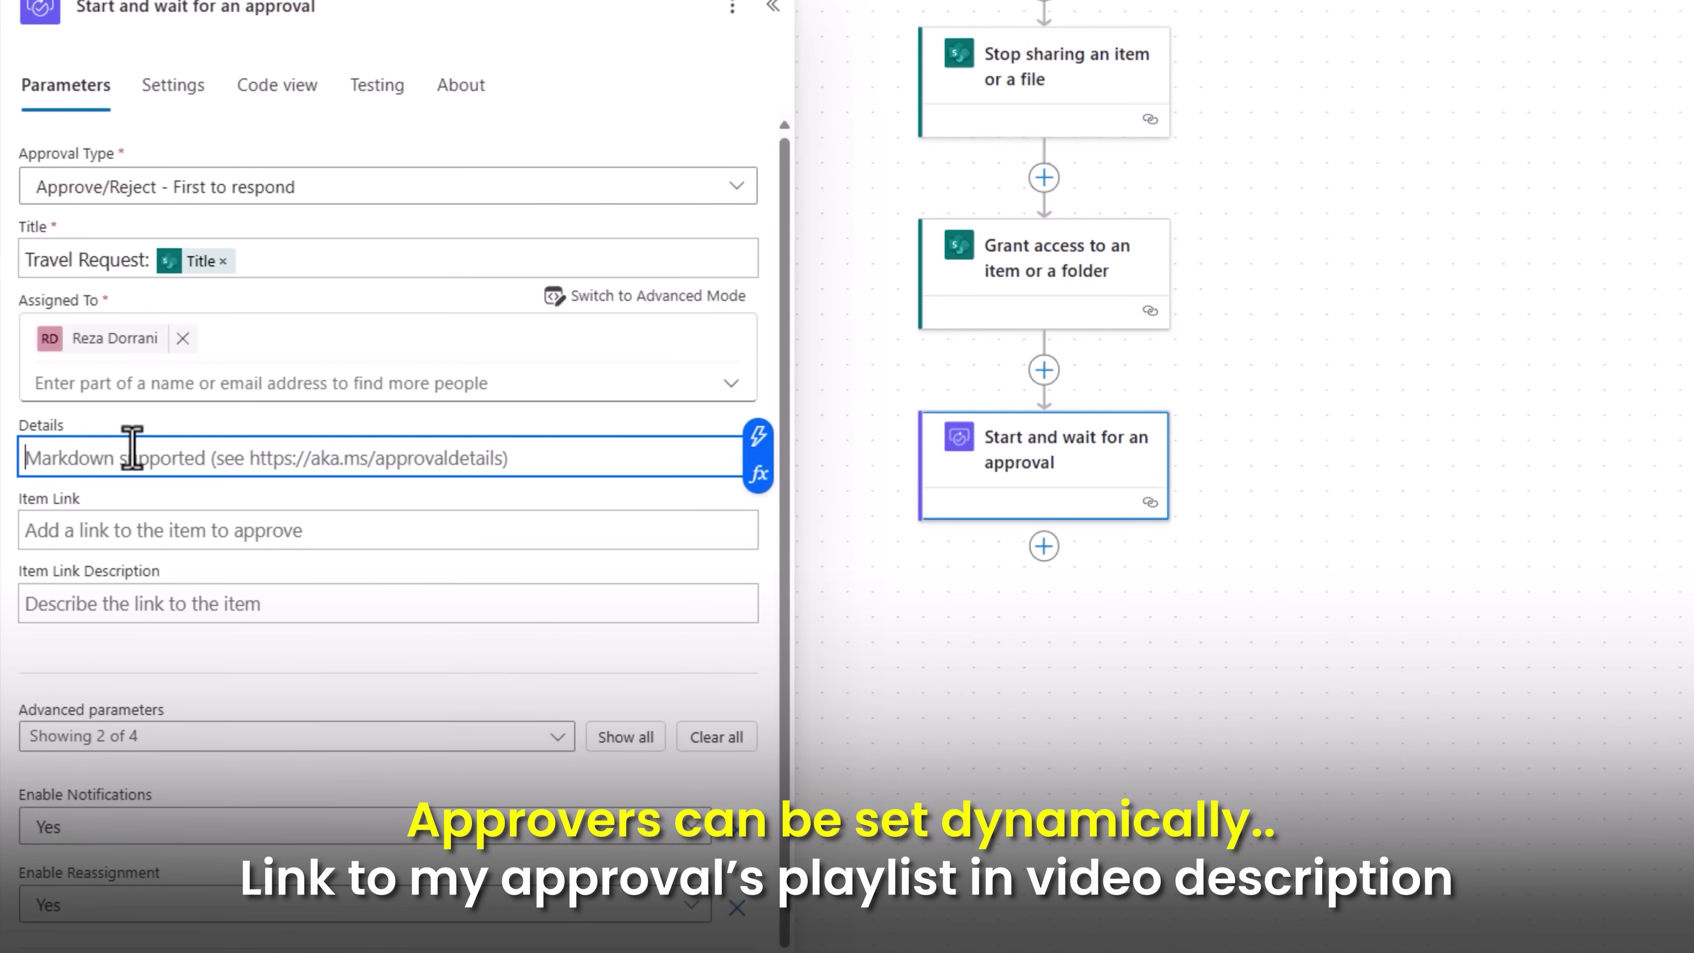
{"action": "left_click", "coordinate": [151, 527]}
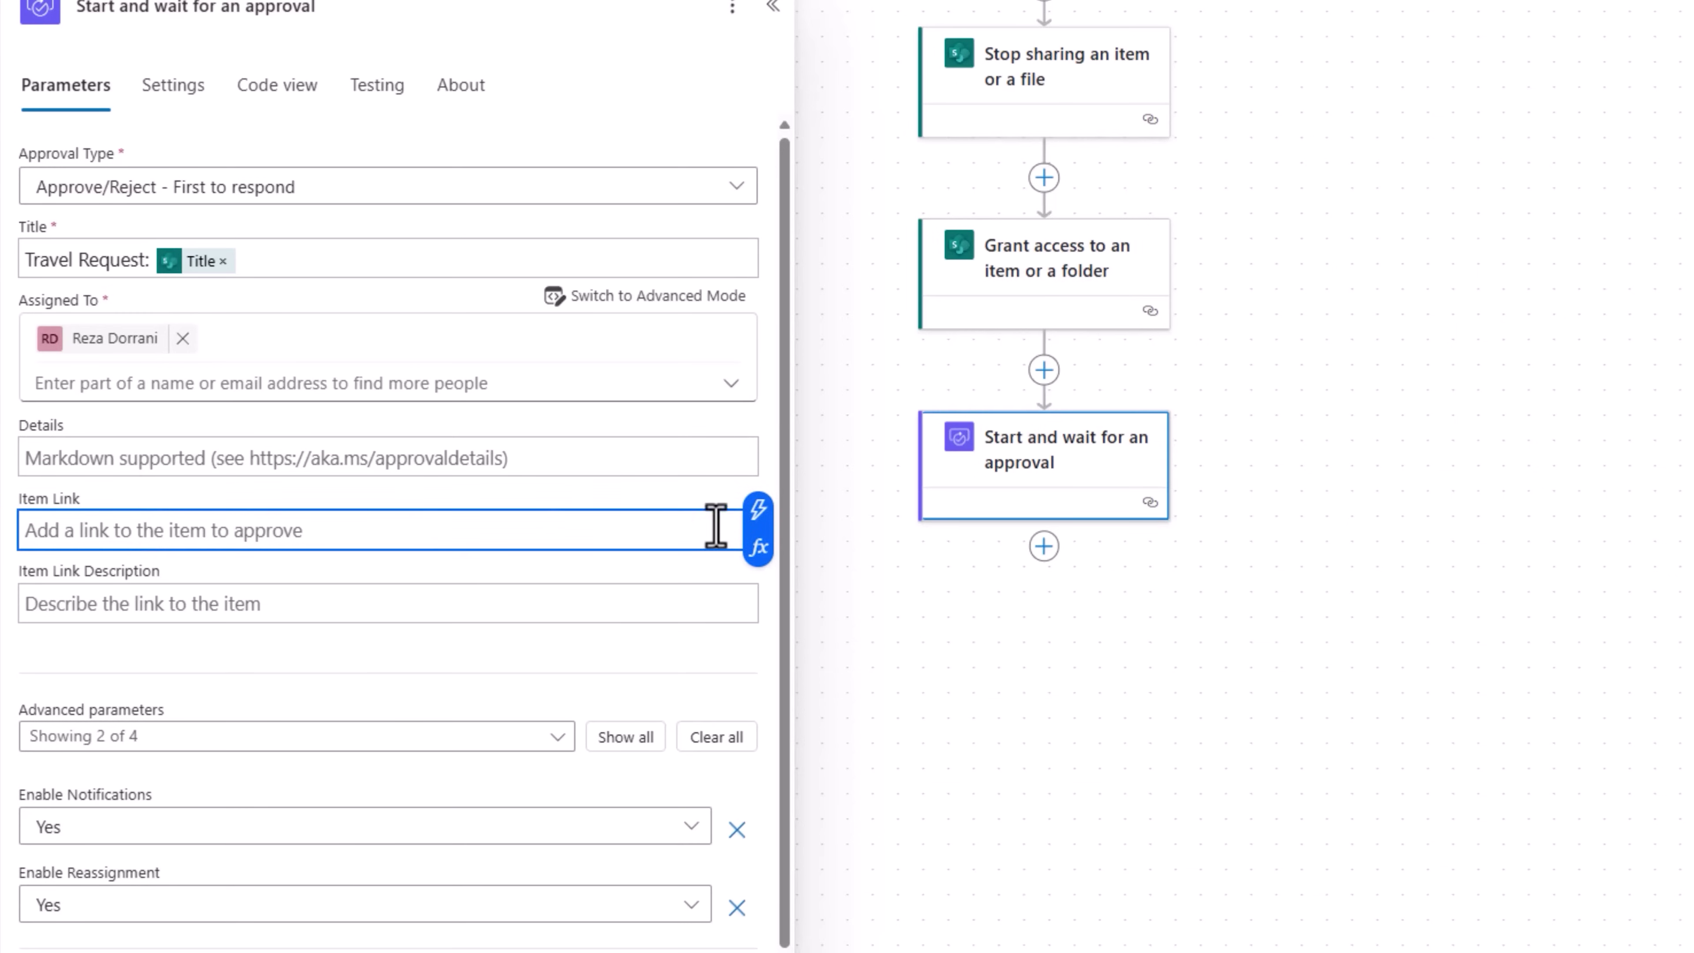
{"action": "left_click", "coordinate": [756, 514]}
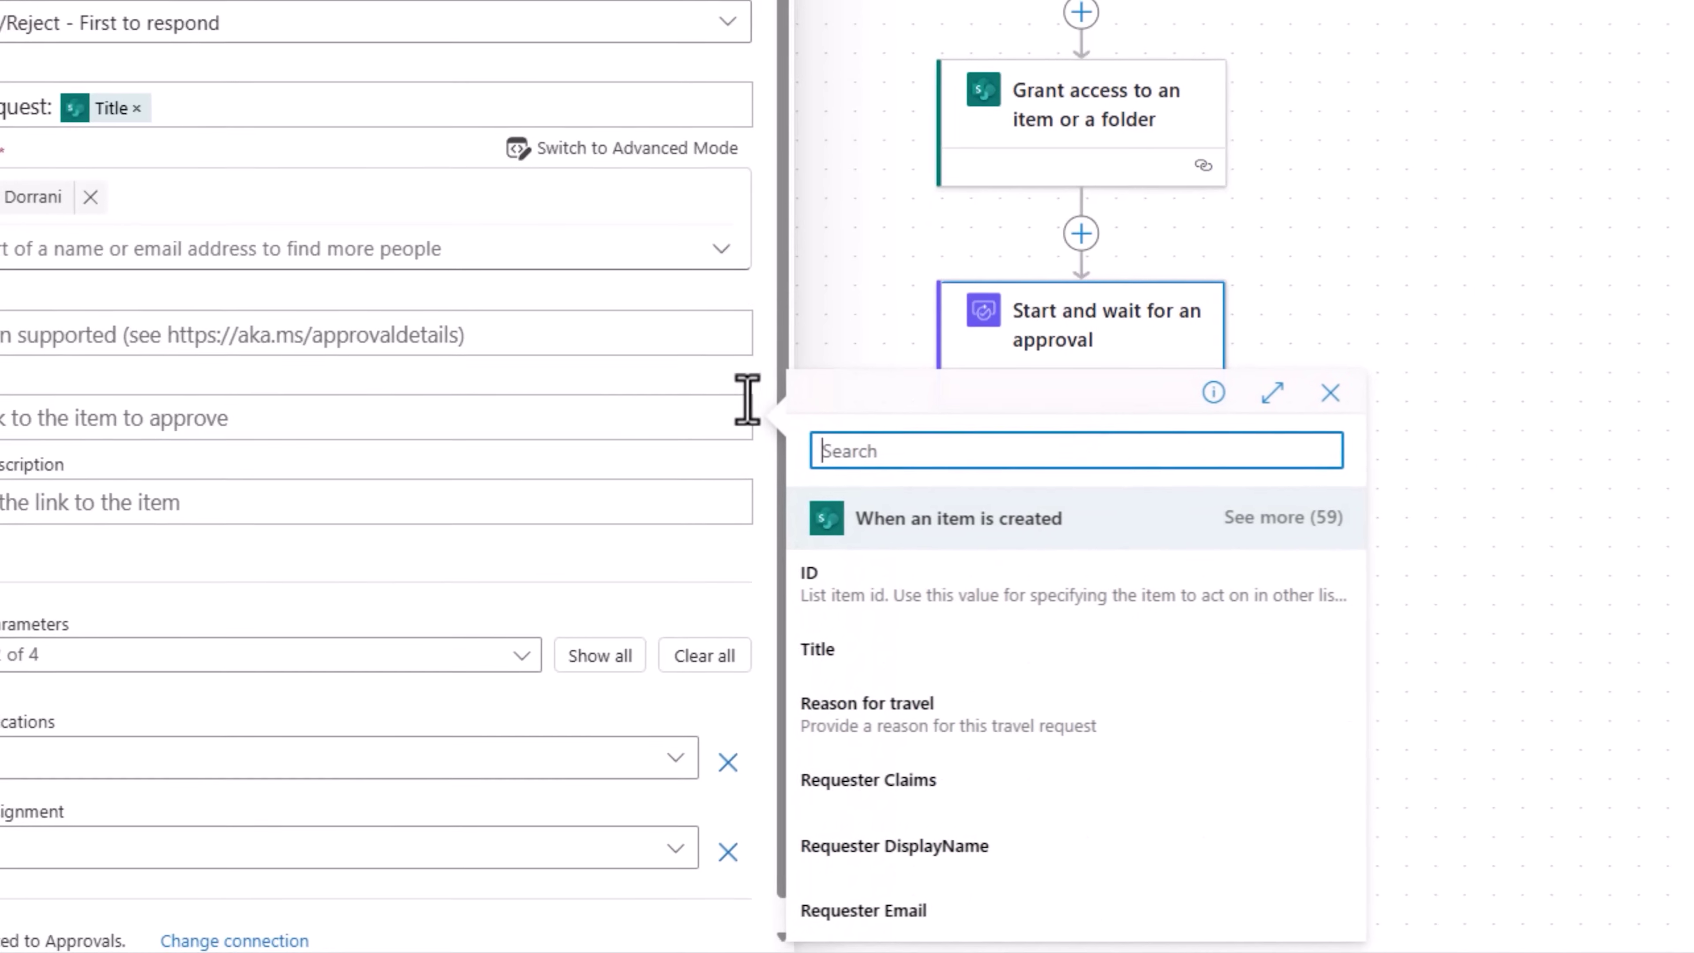
{"action": "type", "text": "link"}
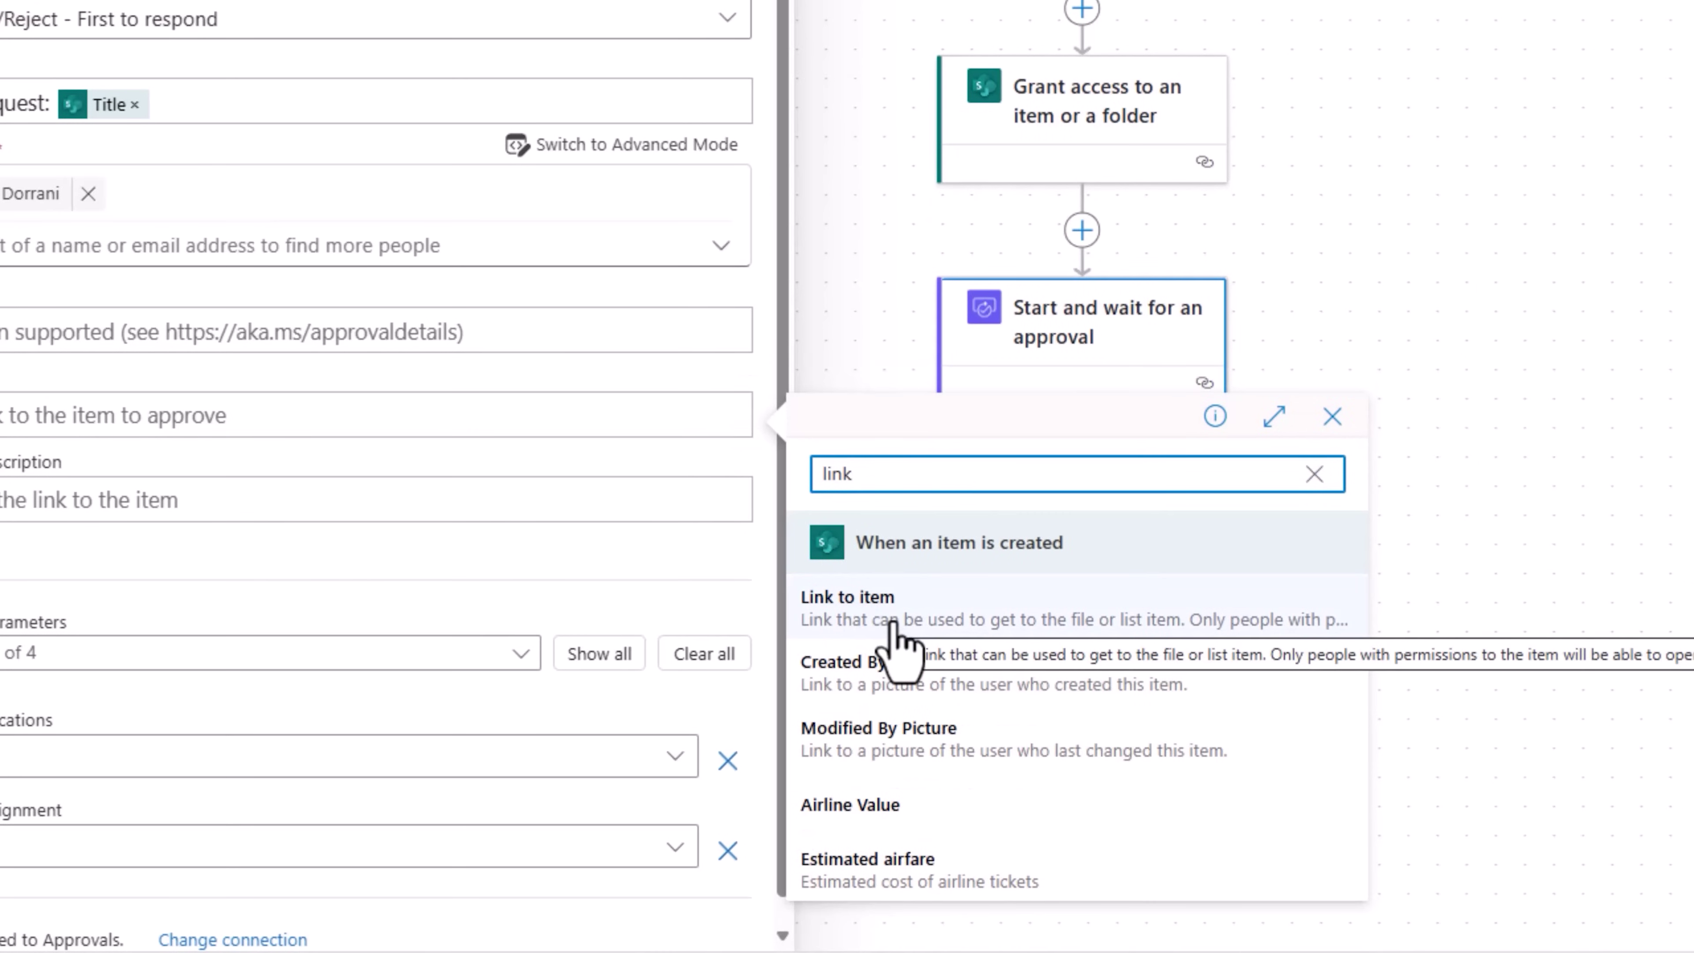
{"action": "left_click", "coordinate": [893, 624]}
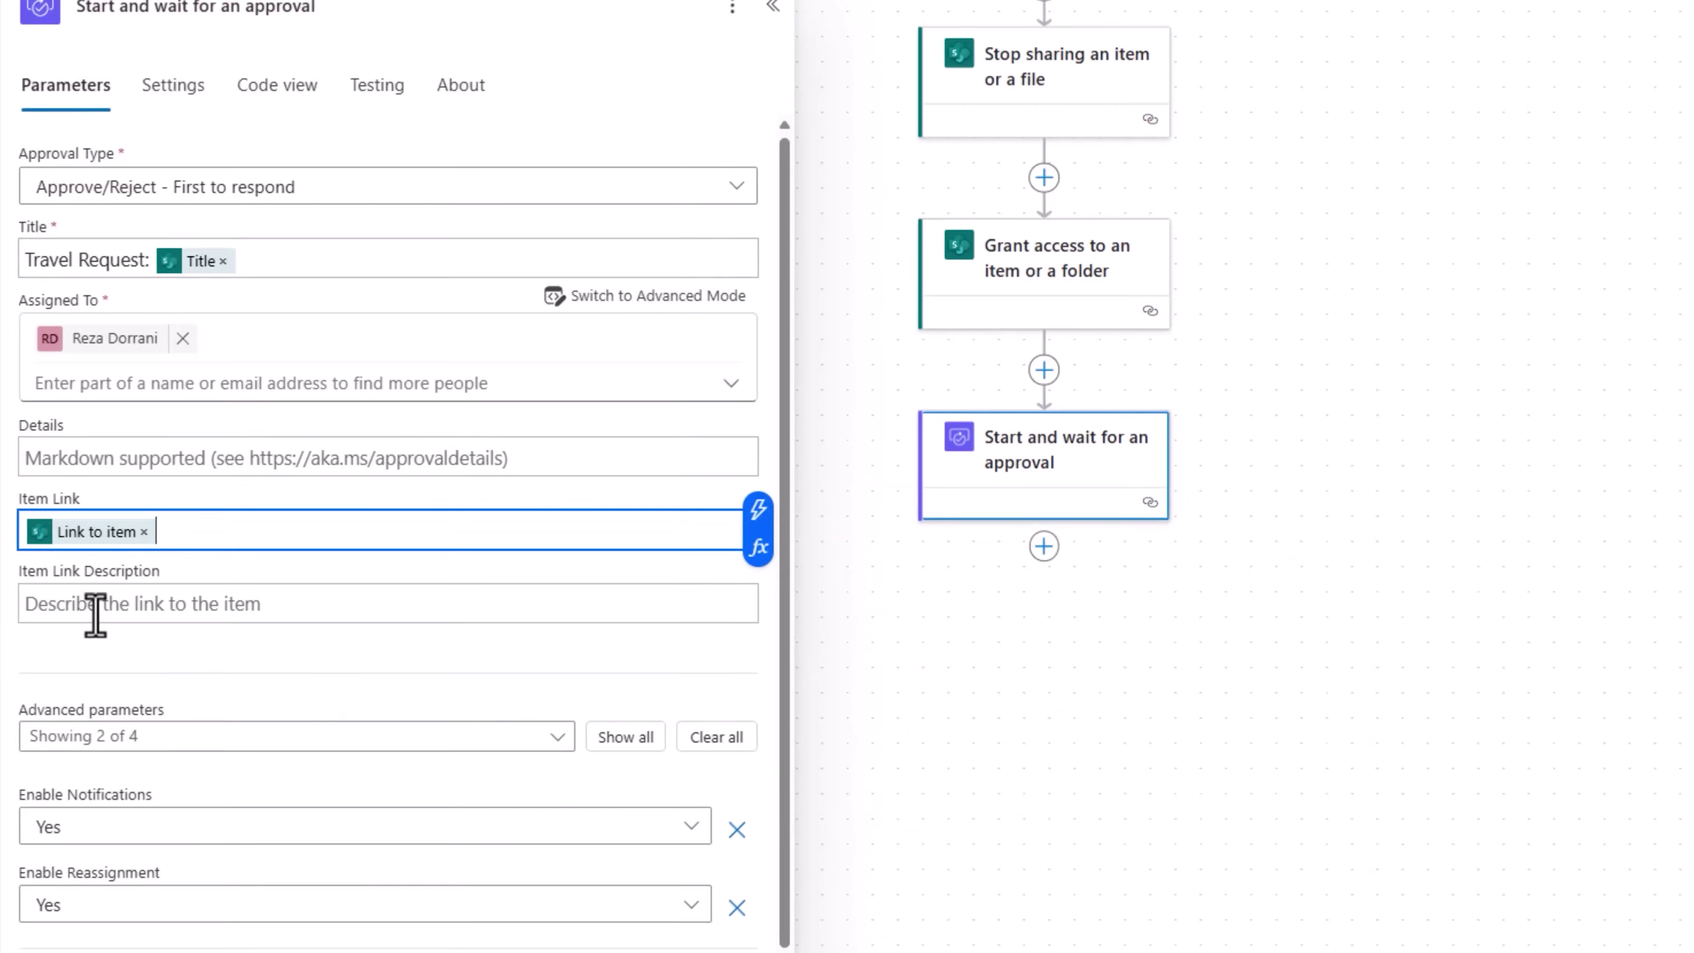
{"action": "left_click", "coordinate": [95, 614]}
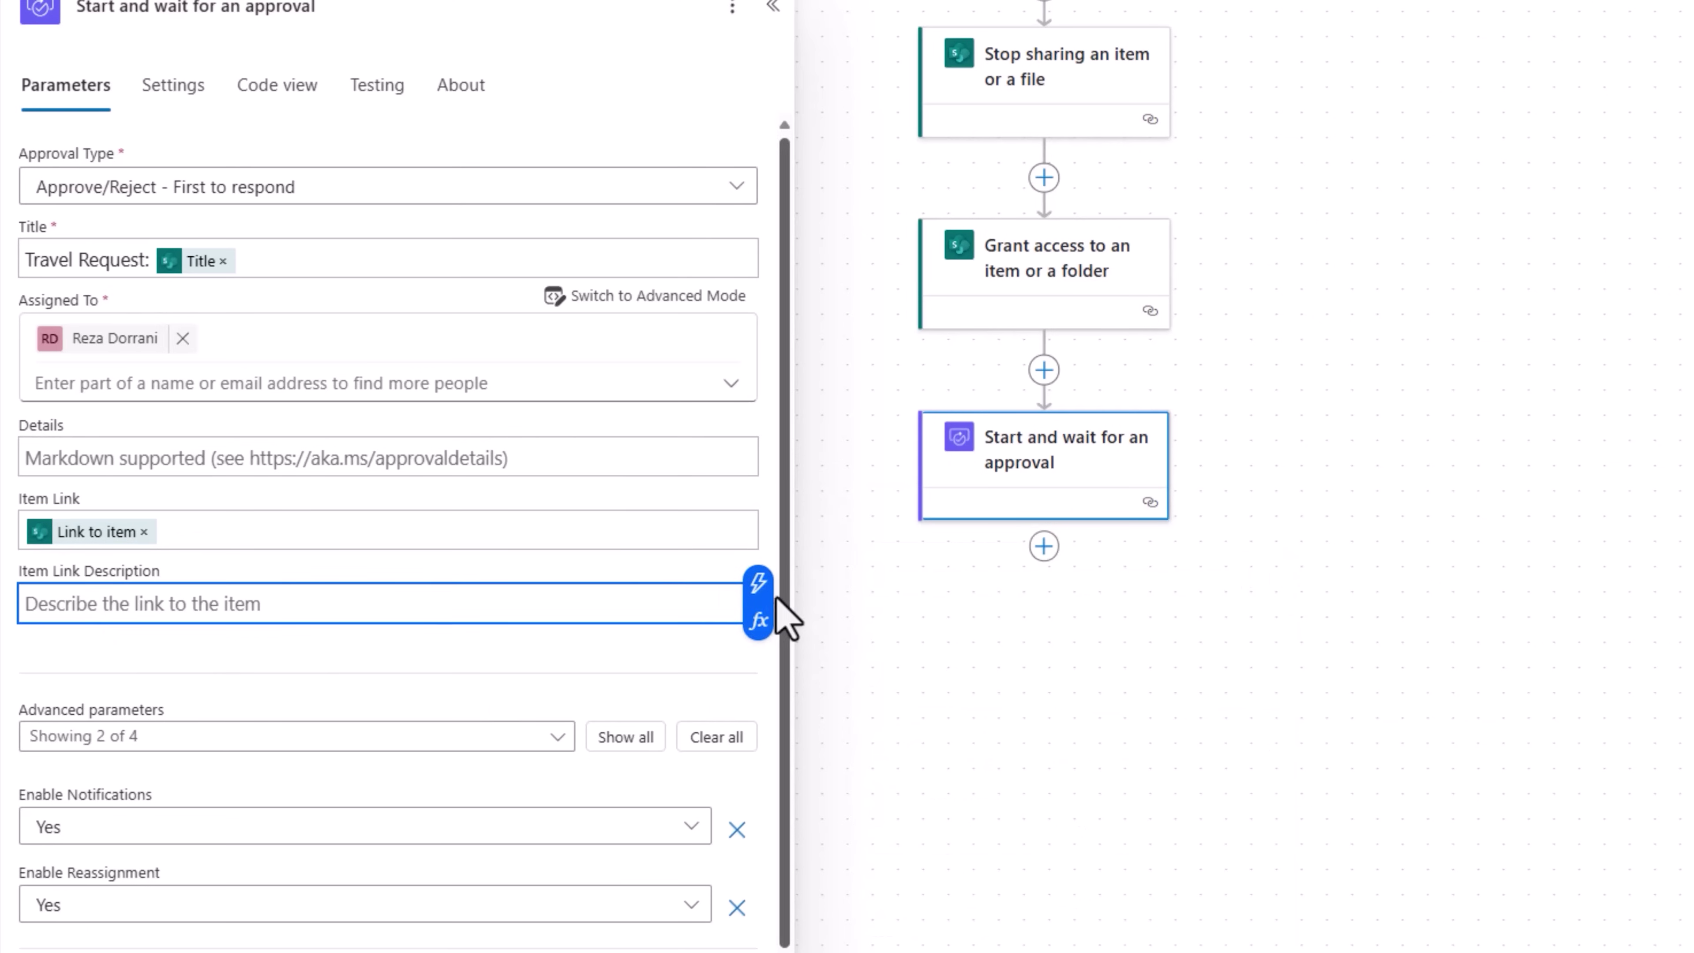
{"action": "left_click", "coordinate": [757, 584]}
{"action": "type", "text": "title"}
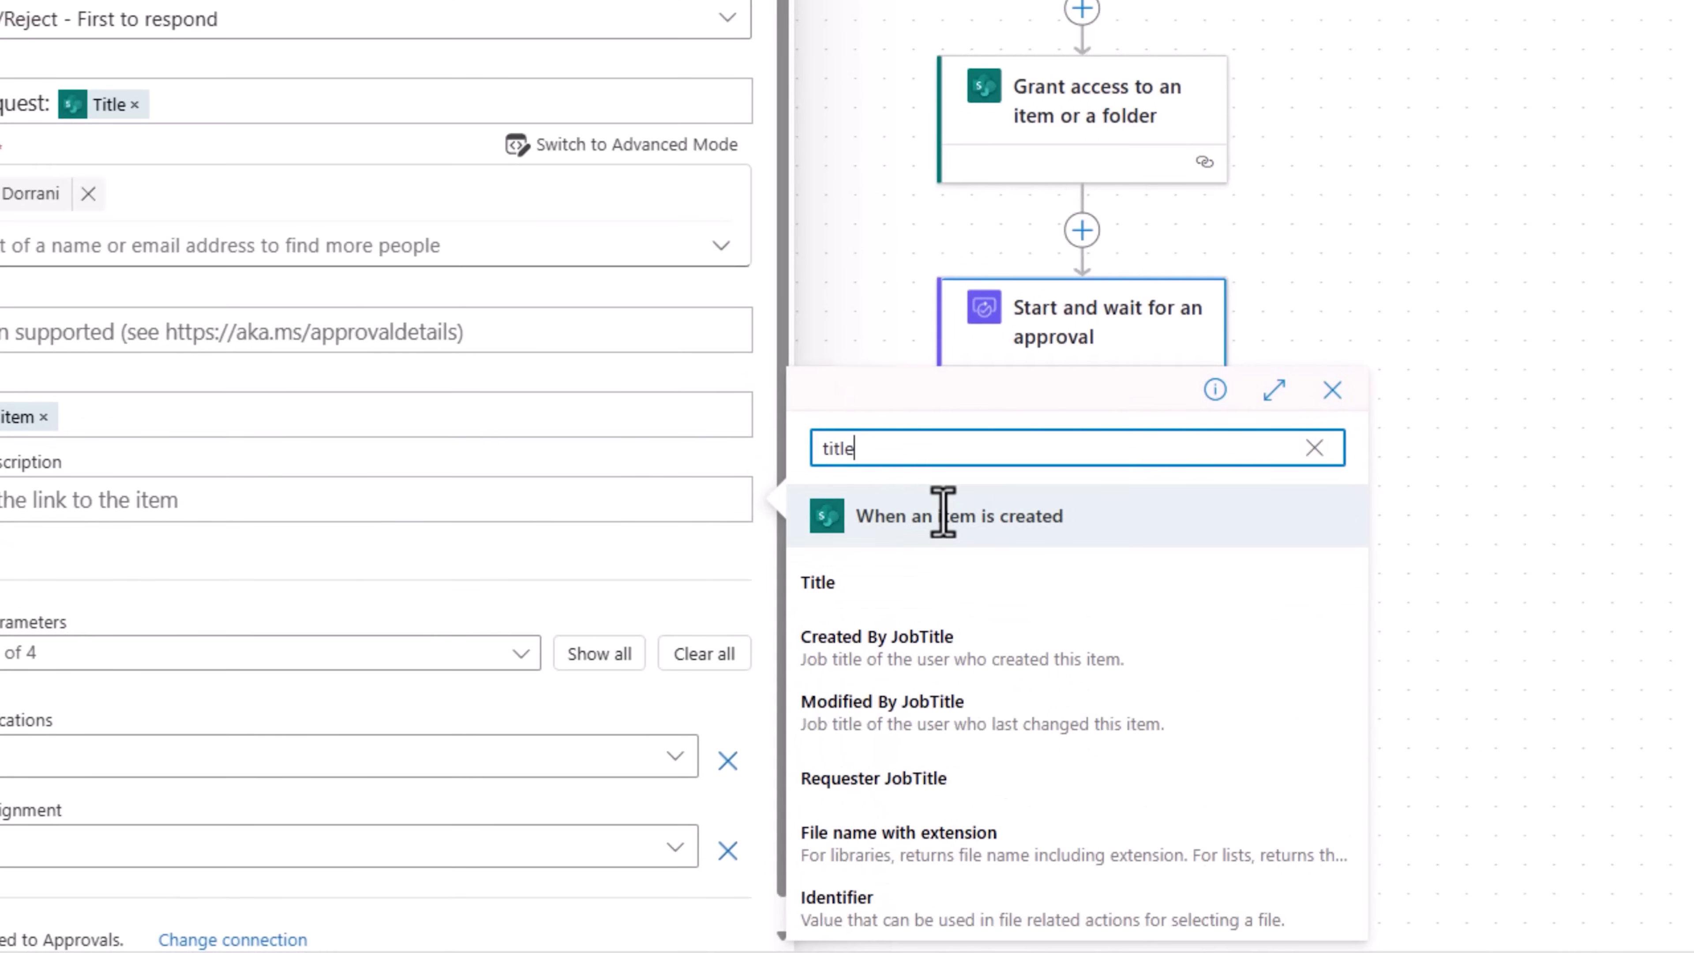
{"action": "left_click", "coordinate": [878, 585]}
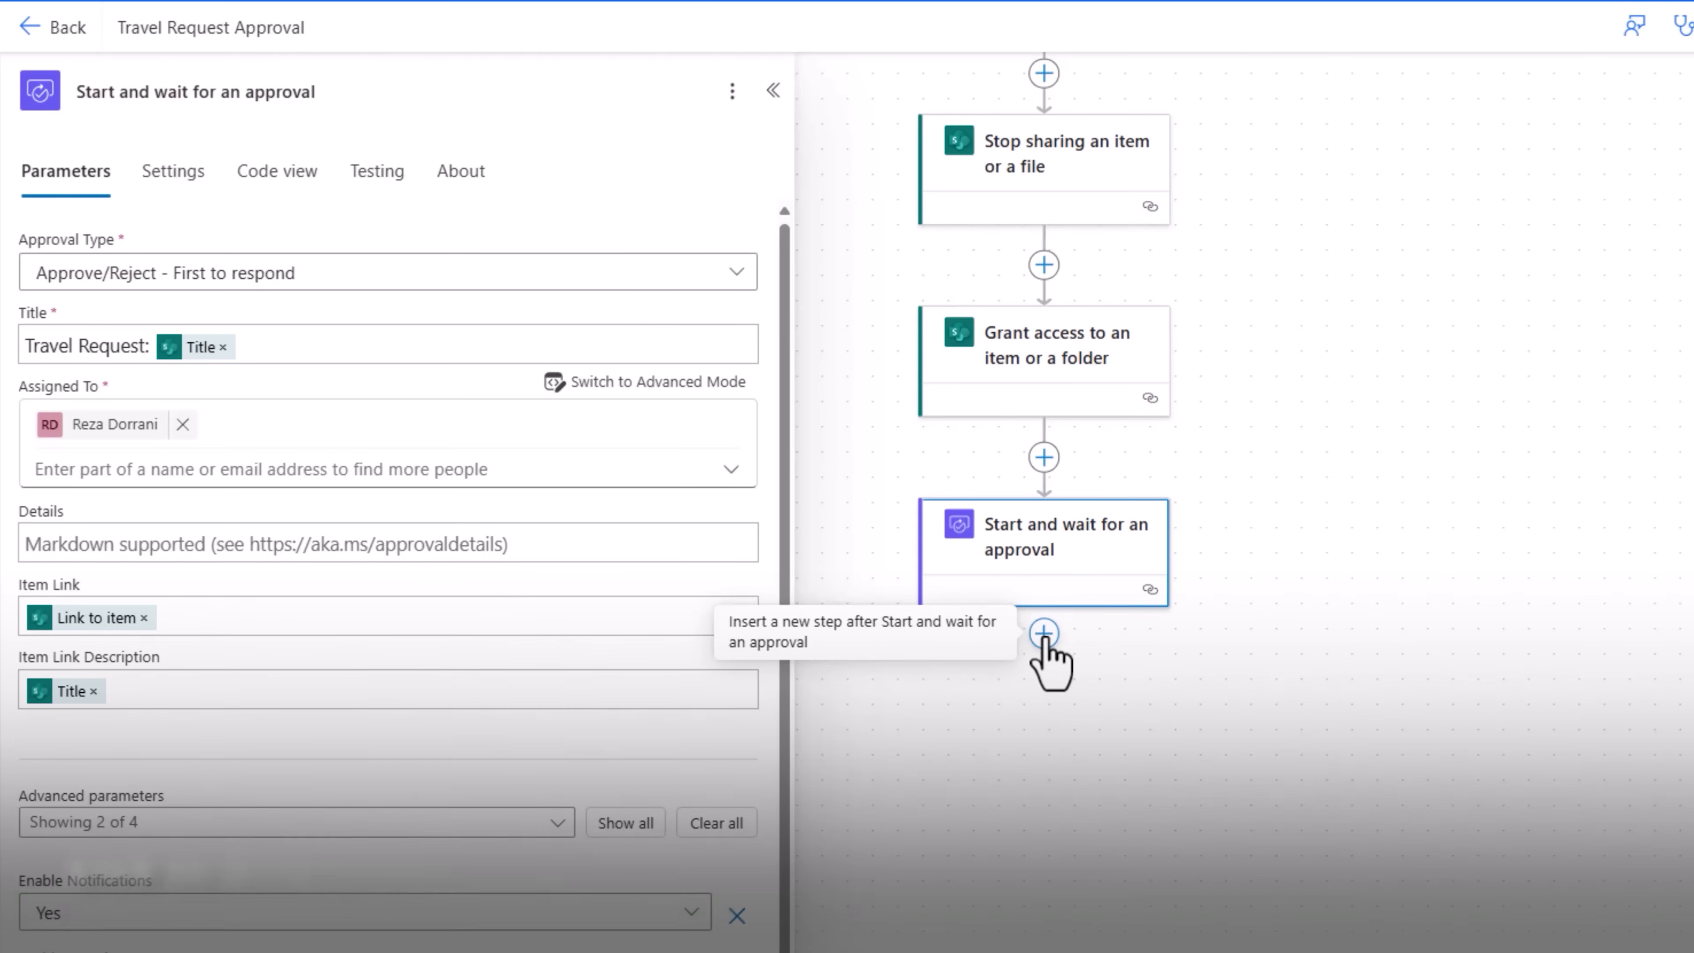
Step: Insert a Condition step after the approval
{"action": "left_click", "coordinate": [1044, 634]}
{"action": "left_click", "coordinate": [1137, 632]}
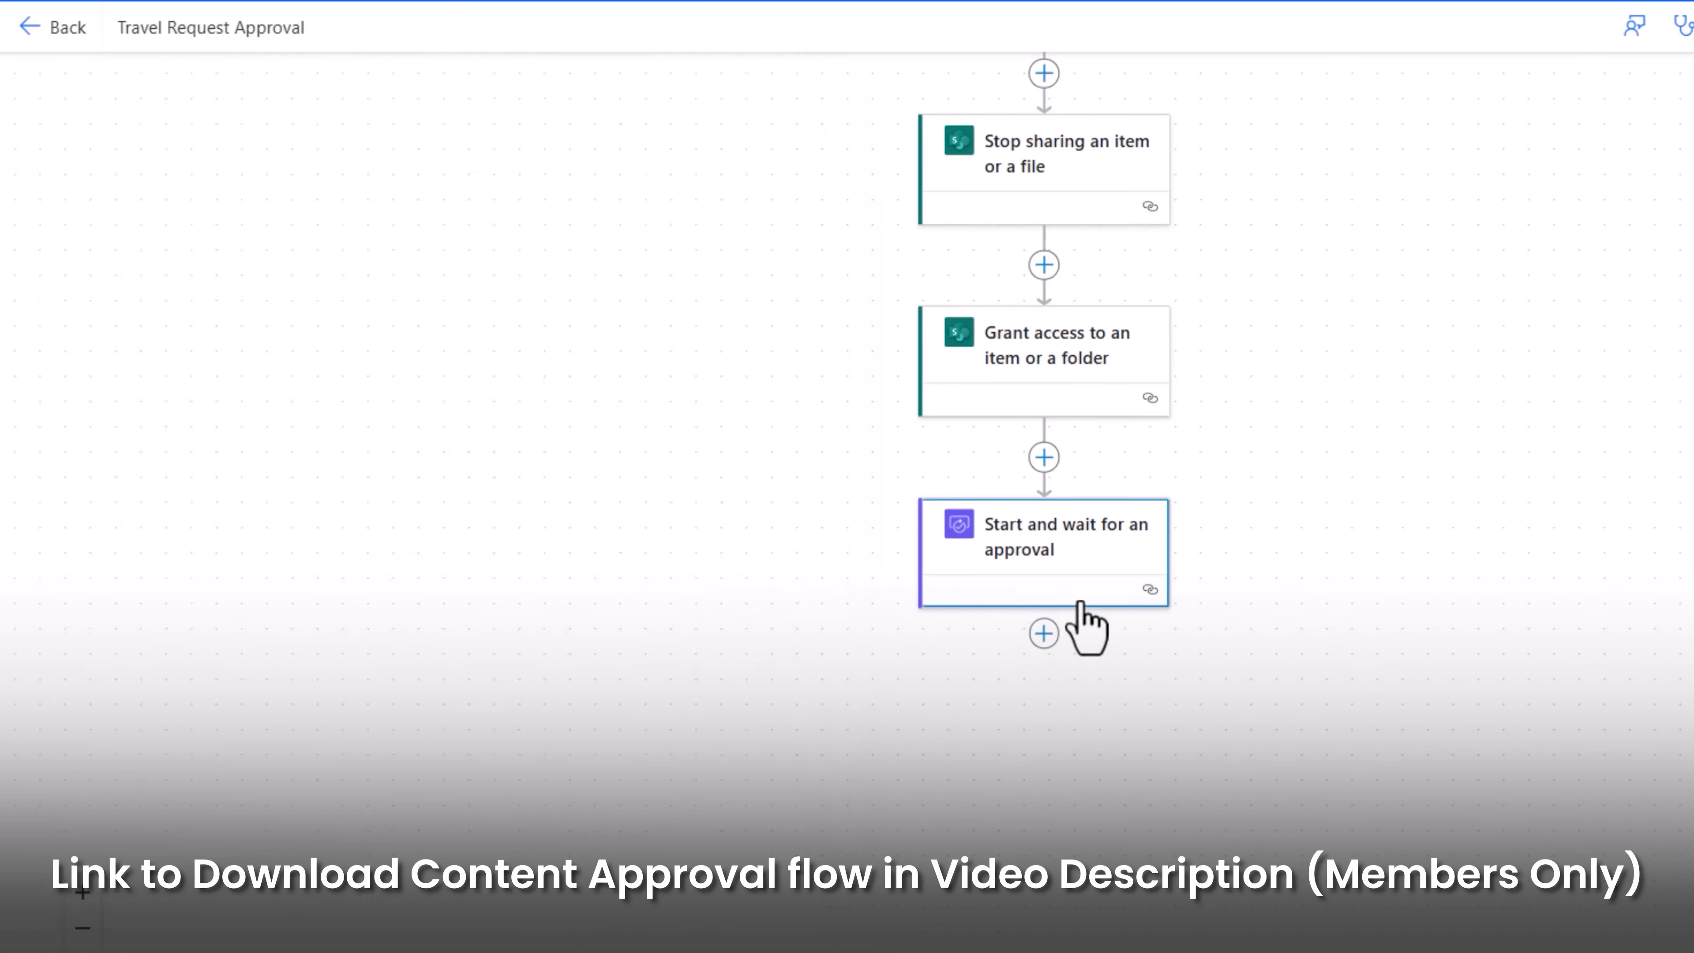
{"action": "type", "text": "condition"}
{"action": "left_click", "coordinate": [110, 422]}
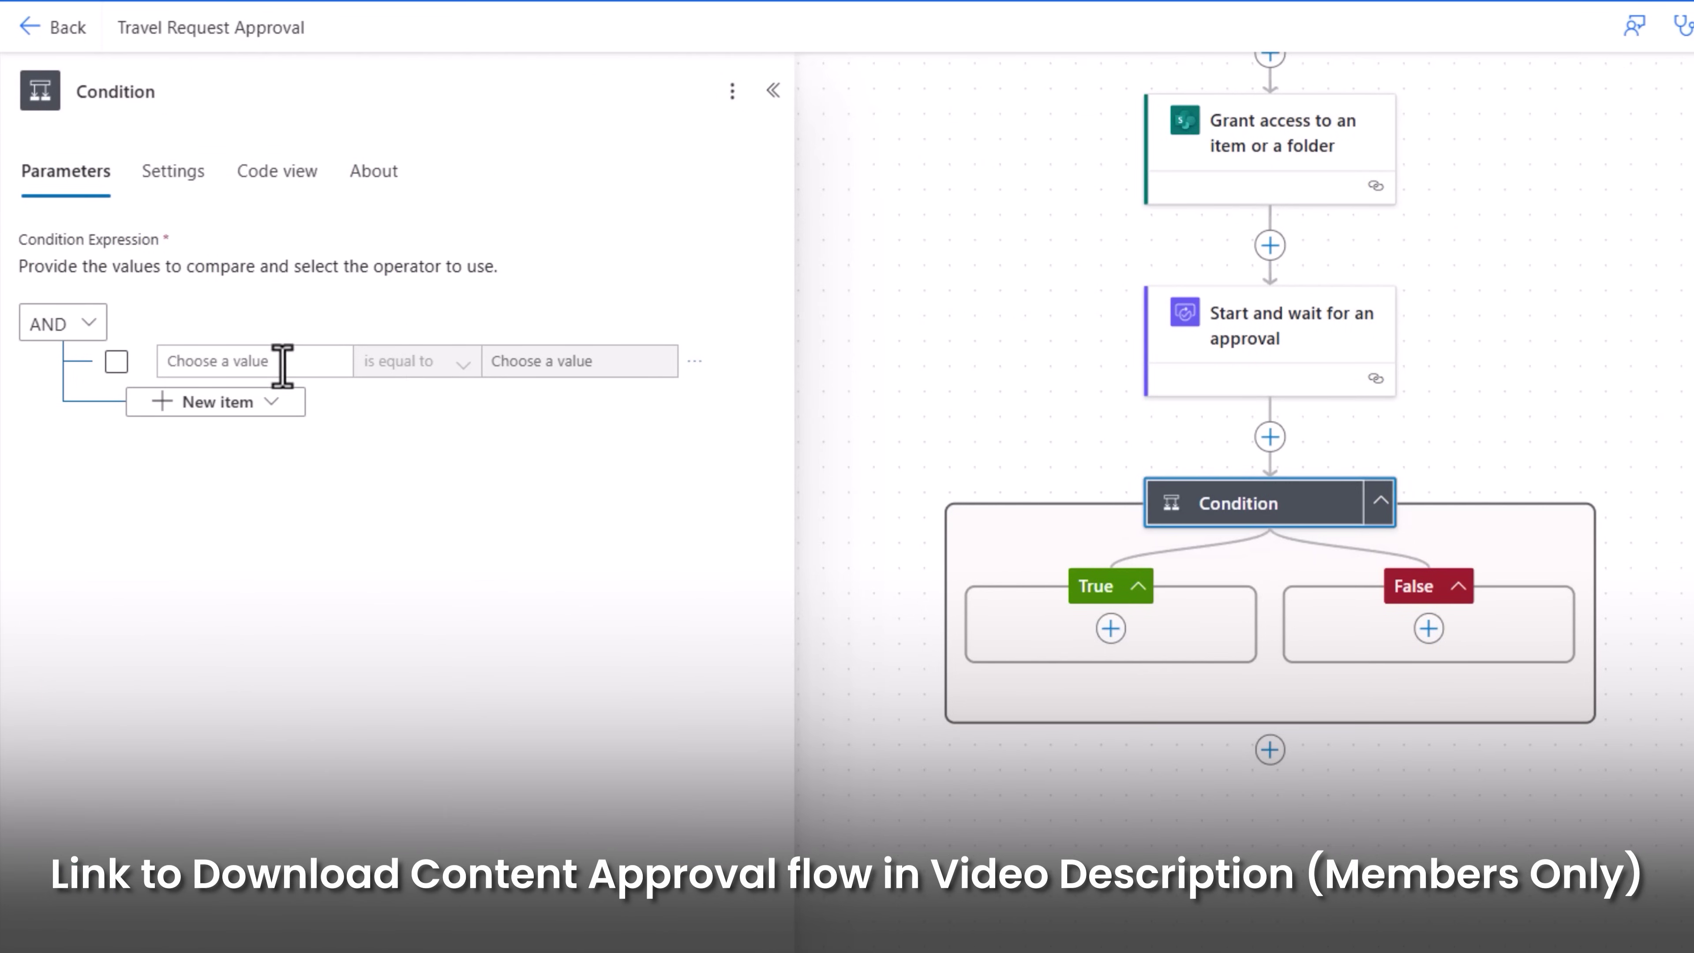
Step: Configure the condition as Outcome 'does not contain' Reject
{"action": "left_click", "coordinate": [178, 363]}
{"action": "type", "text": "outcome"}
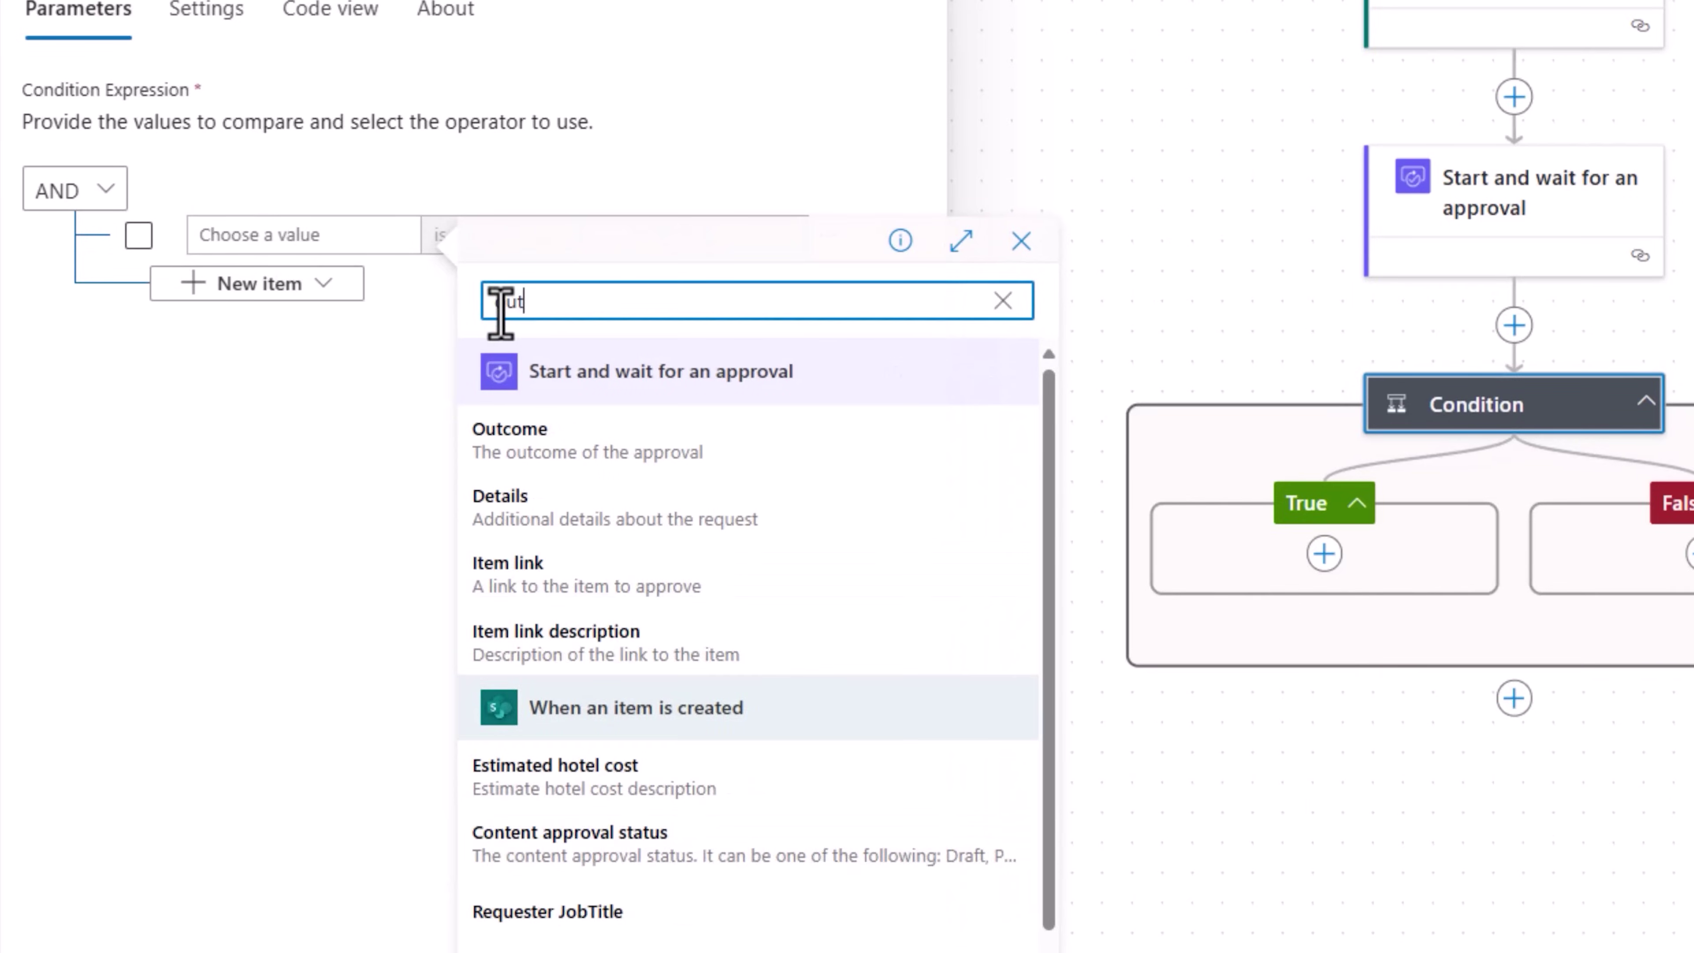
{"action": "left_click", "coordinate": [533, 441]}
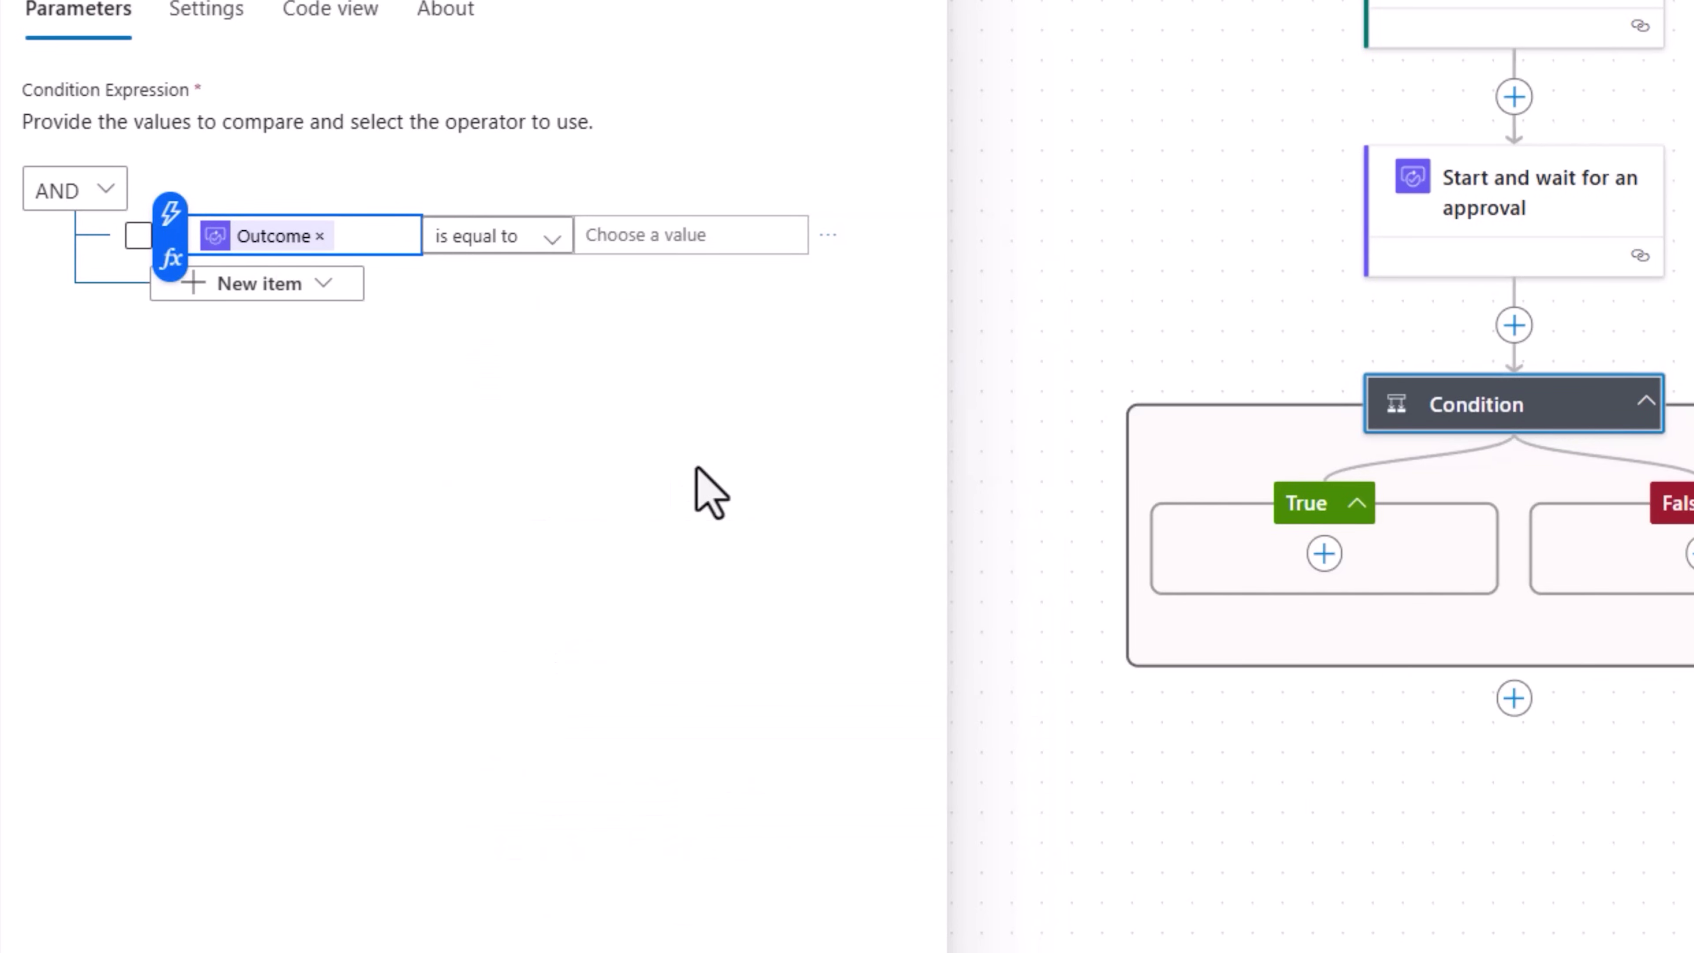
{"action": "left_click", "coordinate": [550, 245]}
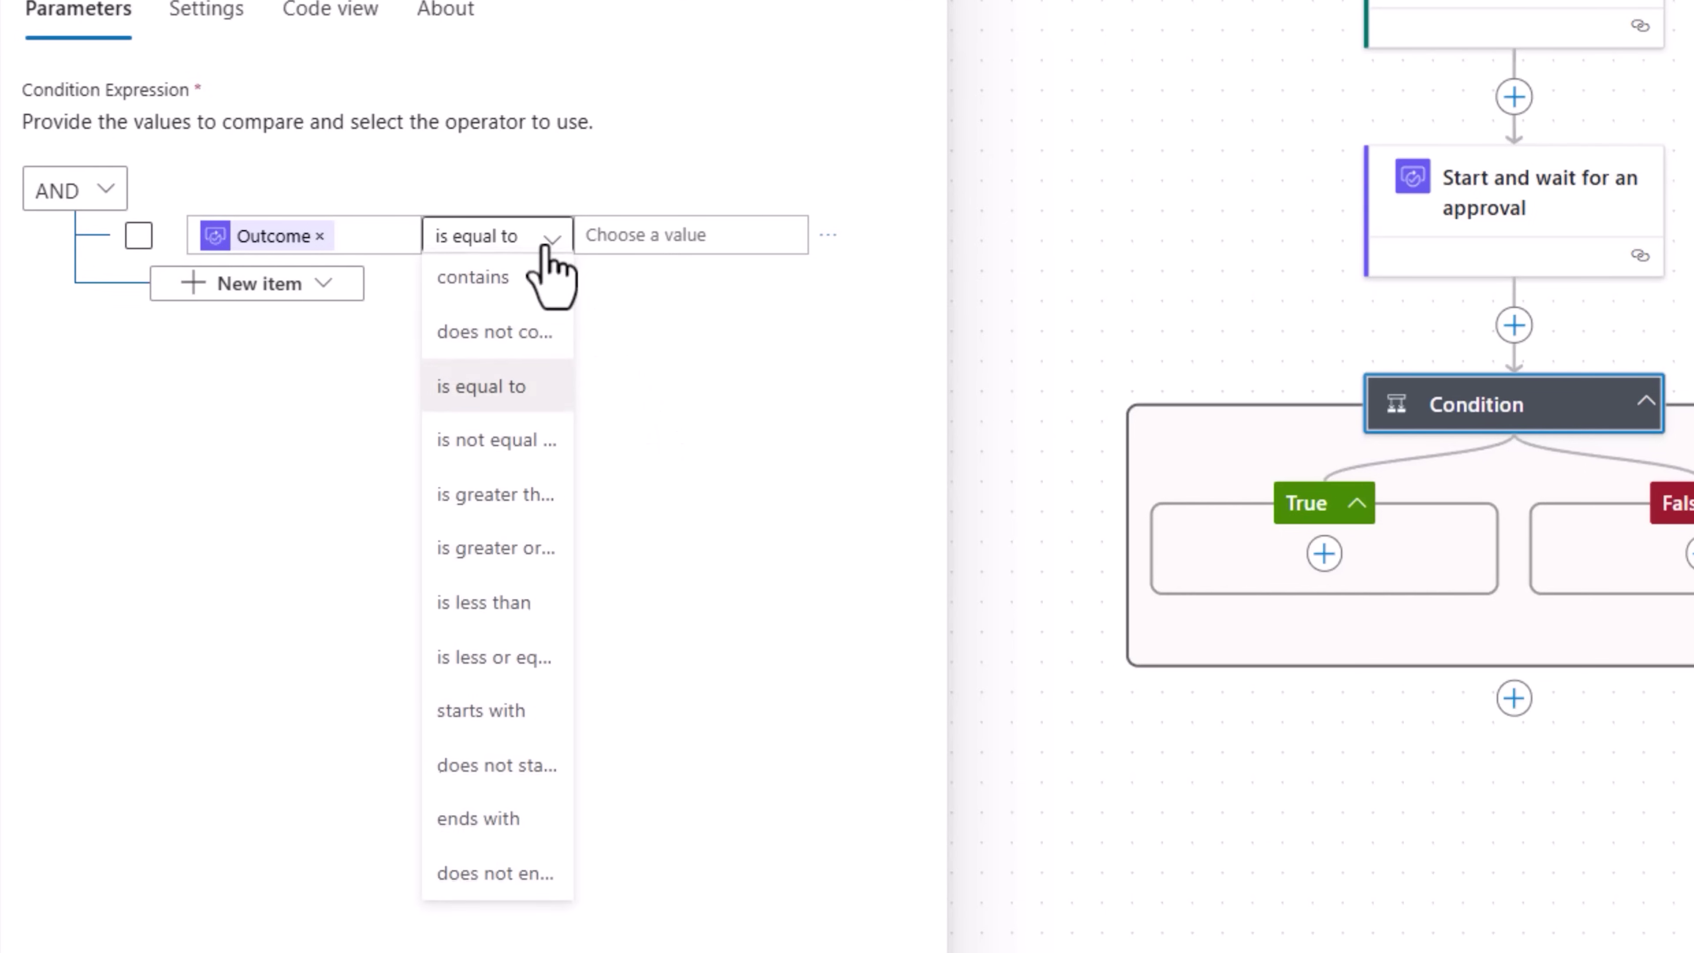
{"action": "left_click", "coordinate": [520, 338]}
{"action": "left_click", "coordinate": [667, 235]}
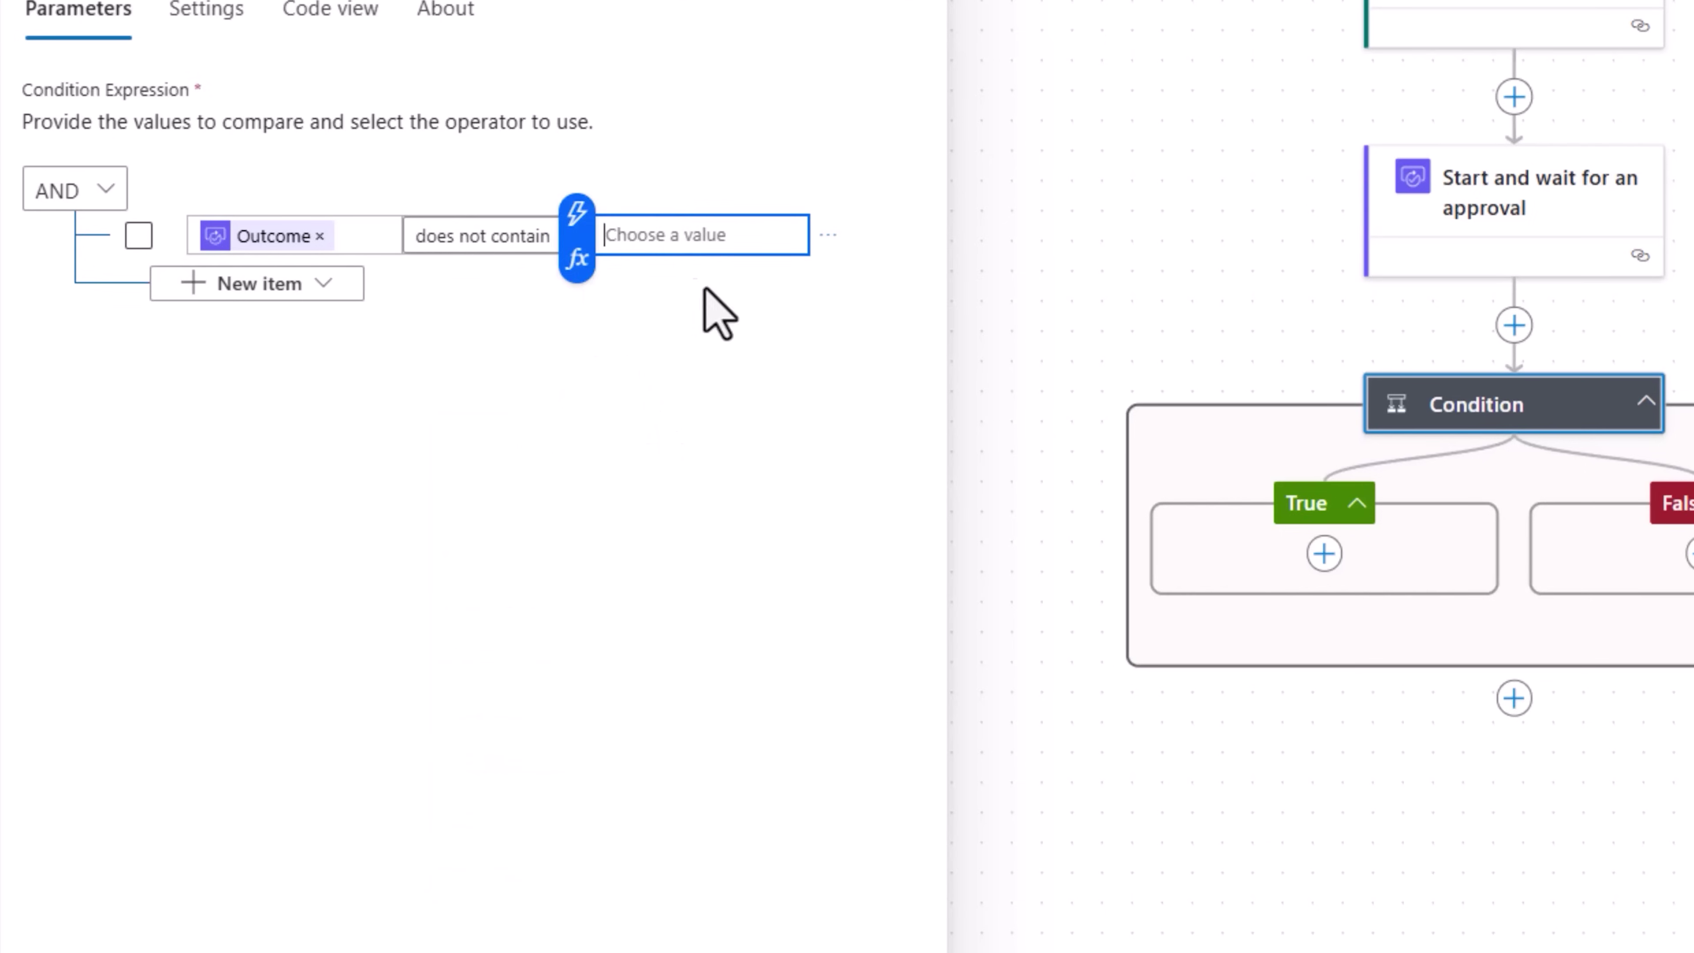
{"action": "type", "text": "Reject"}
{"action": "left_click", "coordinate": [733, 376]}
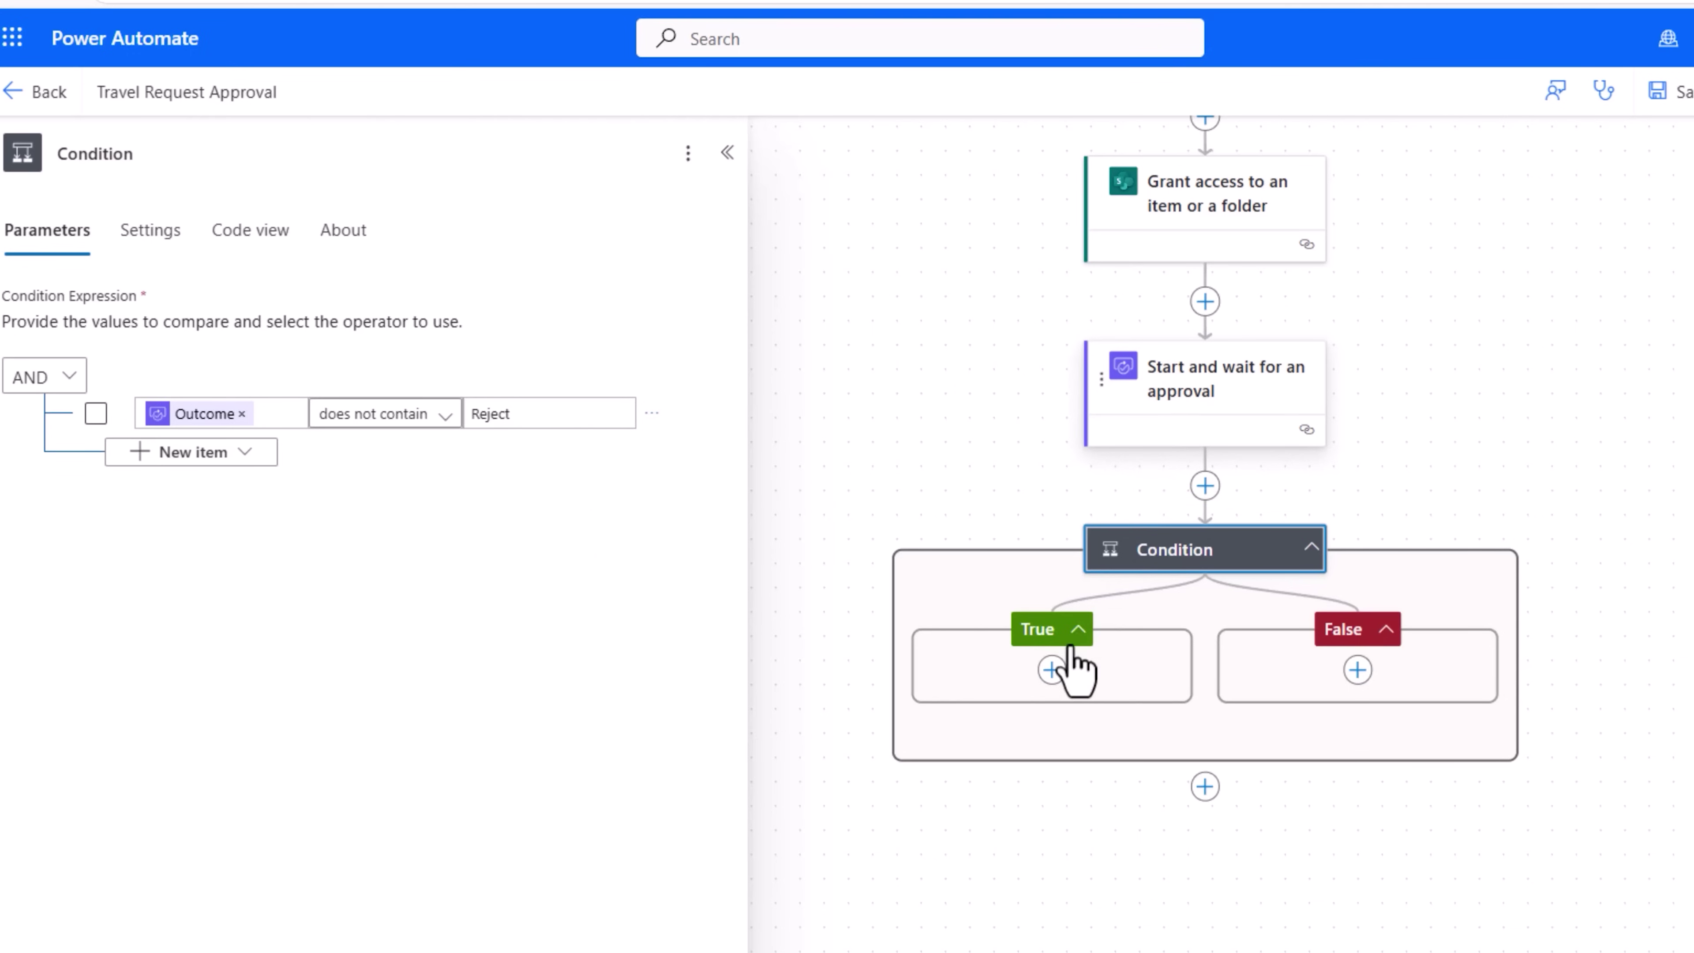
Step: Under True, add a Set content approval status action on the HR site's Travel requests list
{"action": "left_click", "coordinate": [1164, 673]}
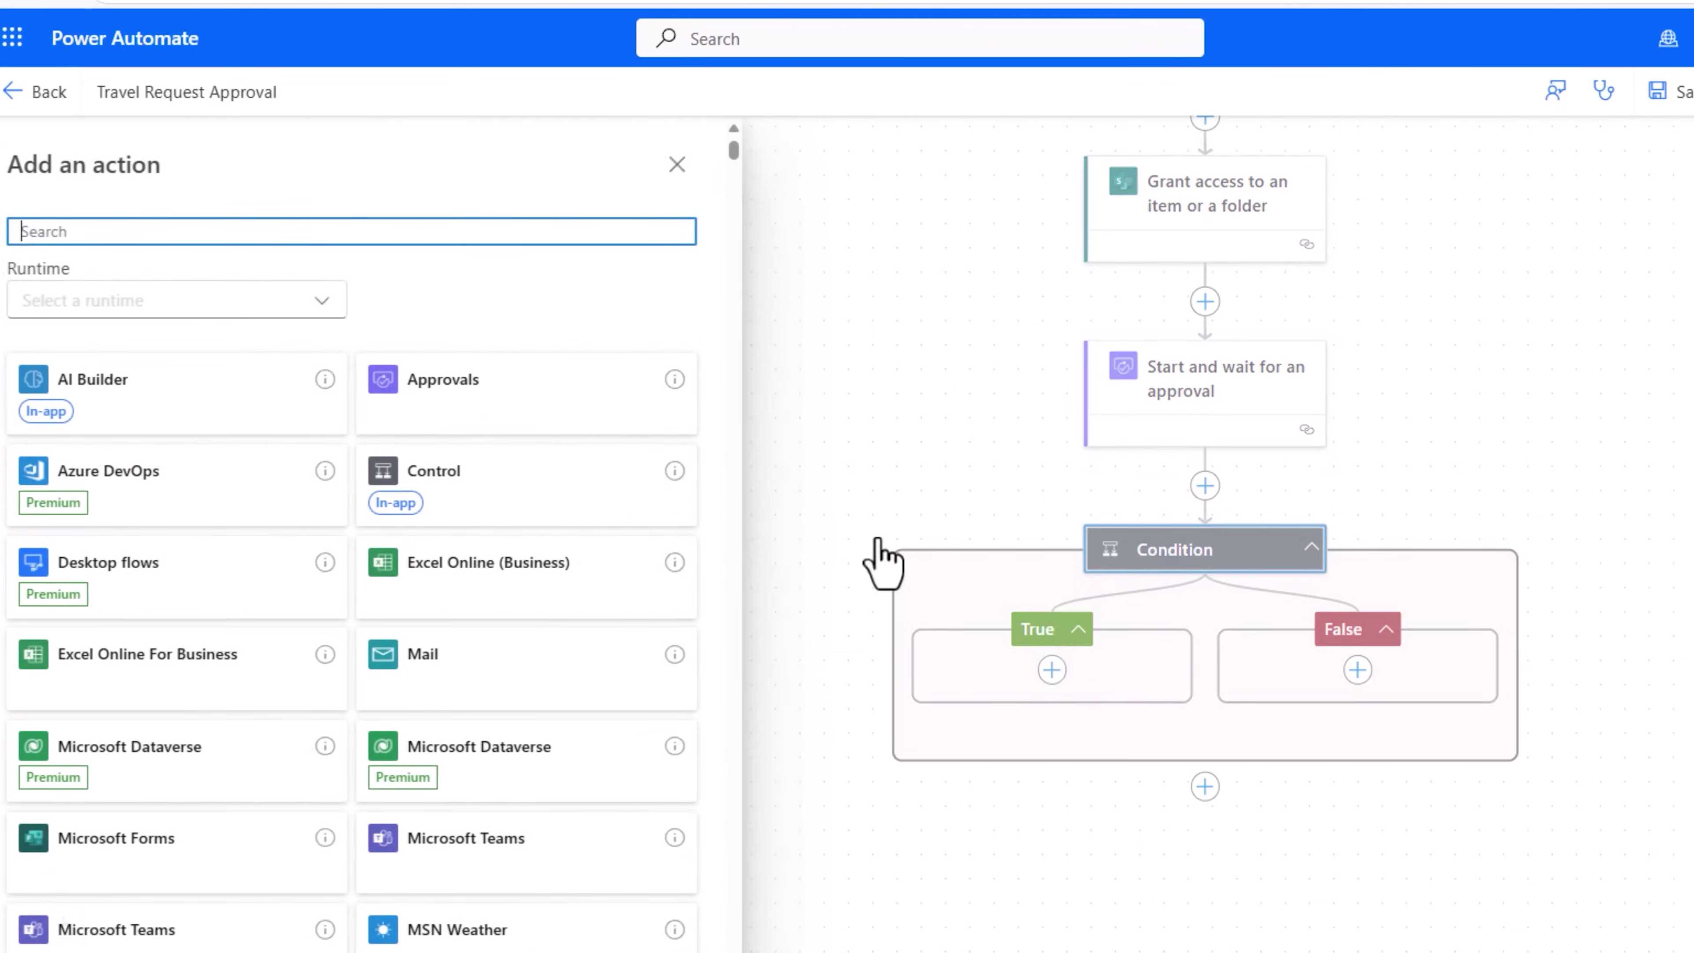
{"action": "type", "text": "set content approval"}
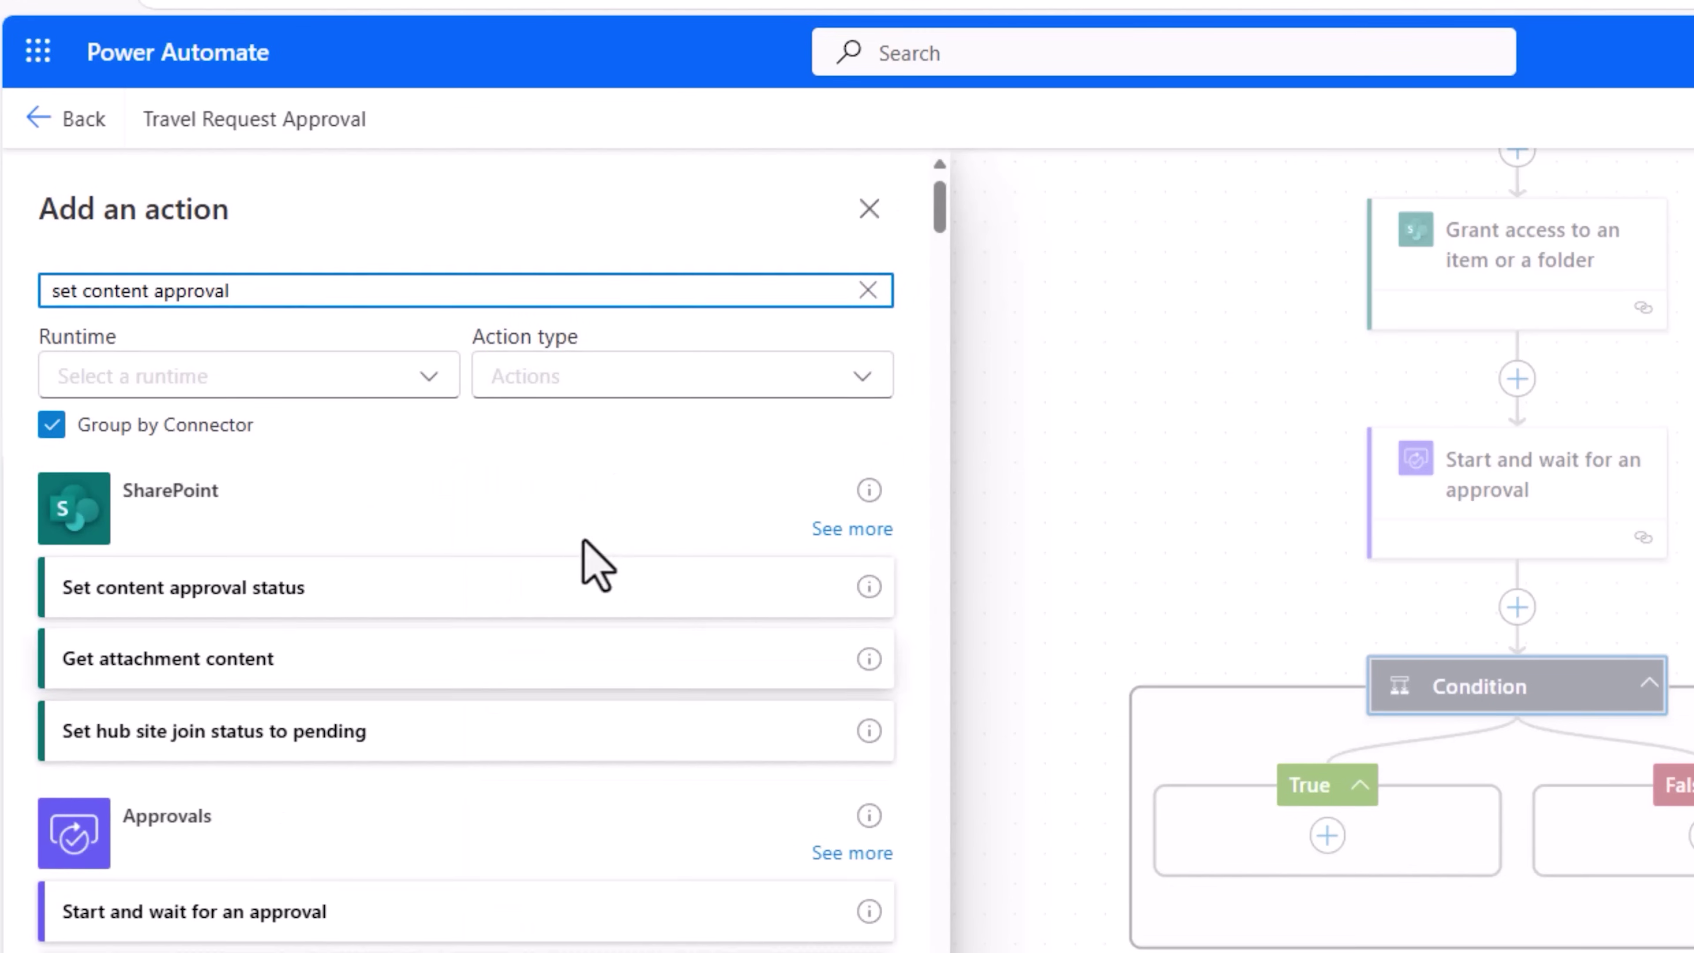
{"action": "left_click", "coordinate": [220, 600]}
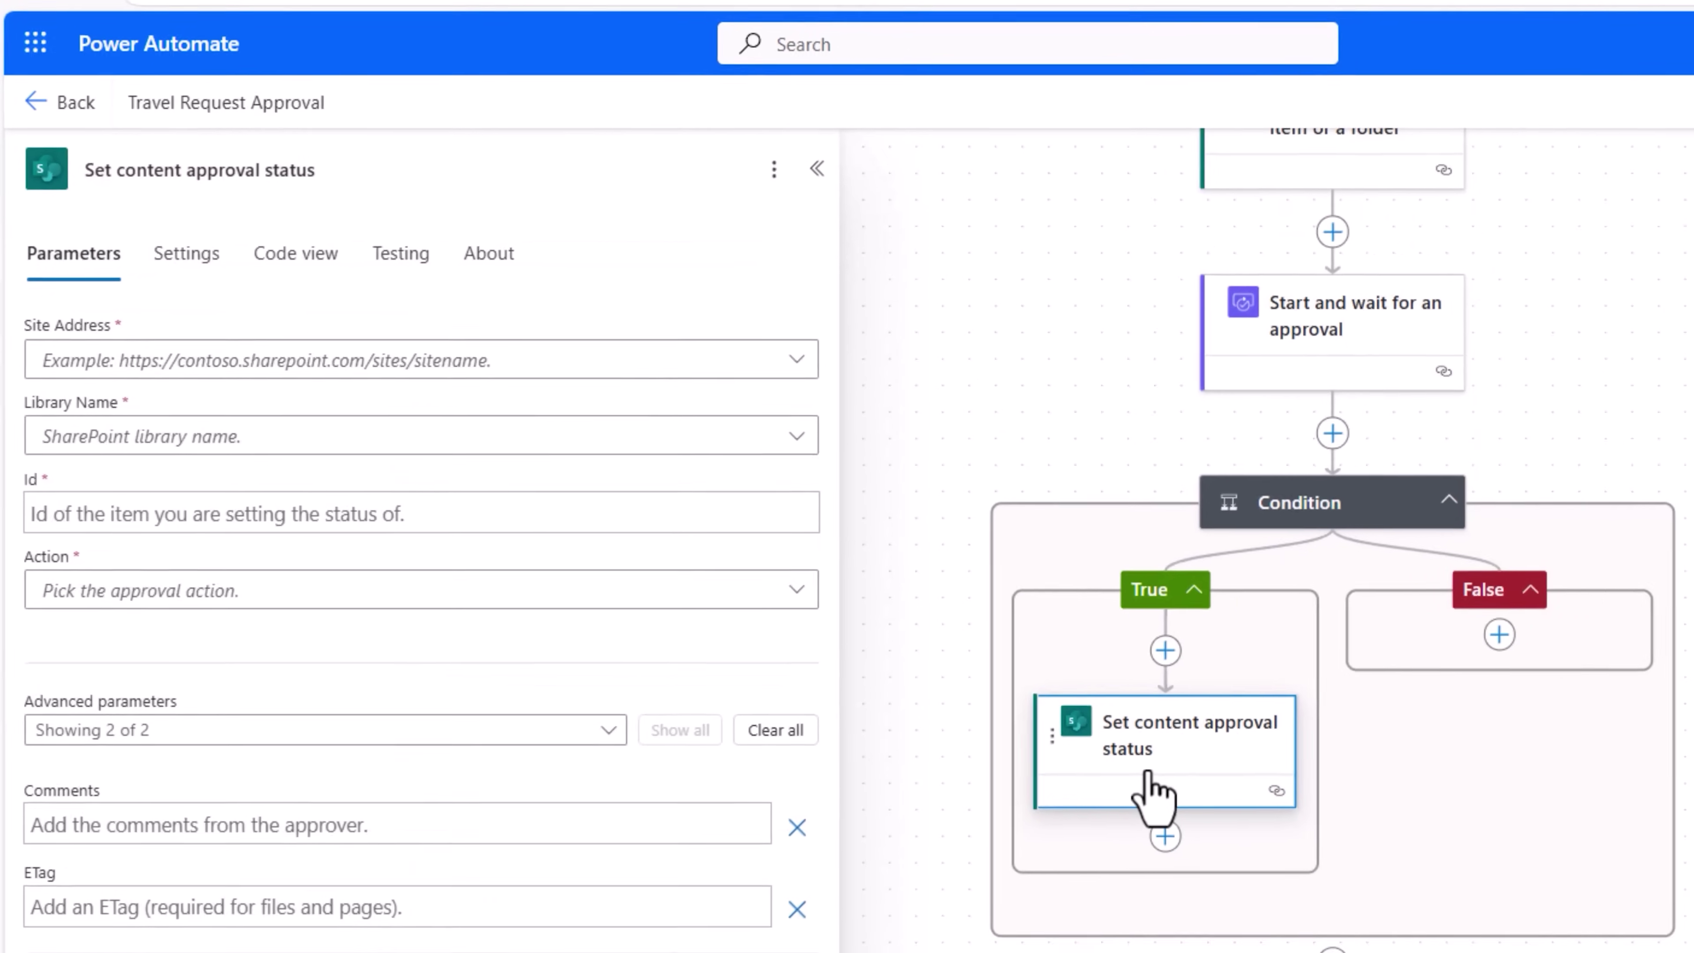
{"action": "left_click", "coordinate": [300, 327]}
{"action": "type", "text": "hr"}
{"action": "left_click", "coordinate": [303, 370]}
{"action": "left_click", "coordinate": [300, 401]}
{"action": "type", "text": "travel"}
{"action": "left_click", "coordinate": [143, 449]}
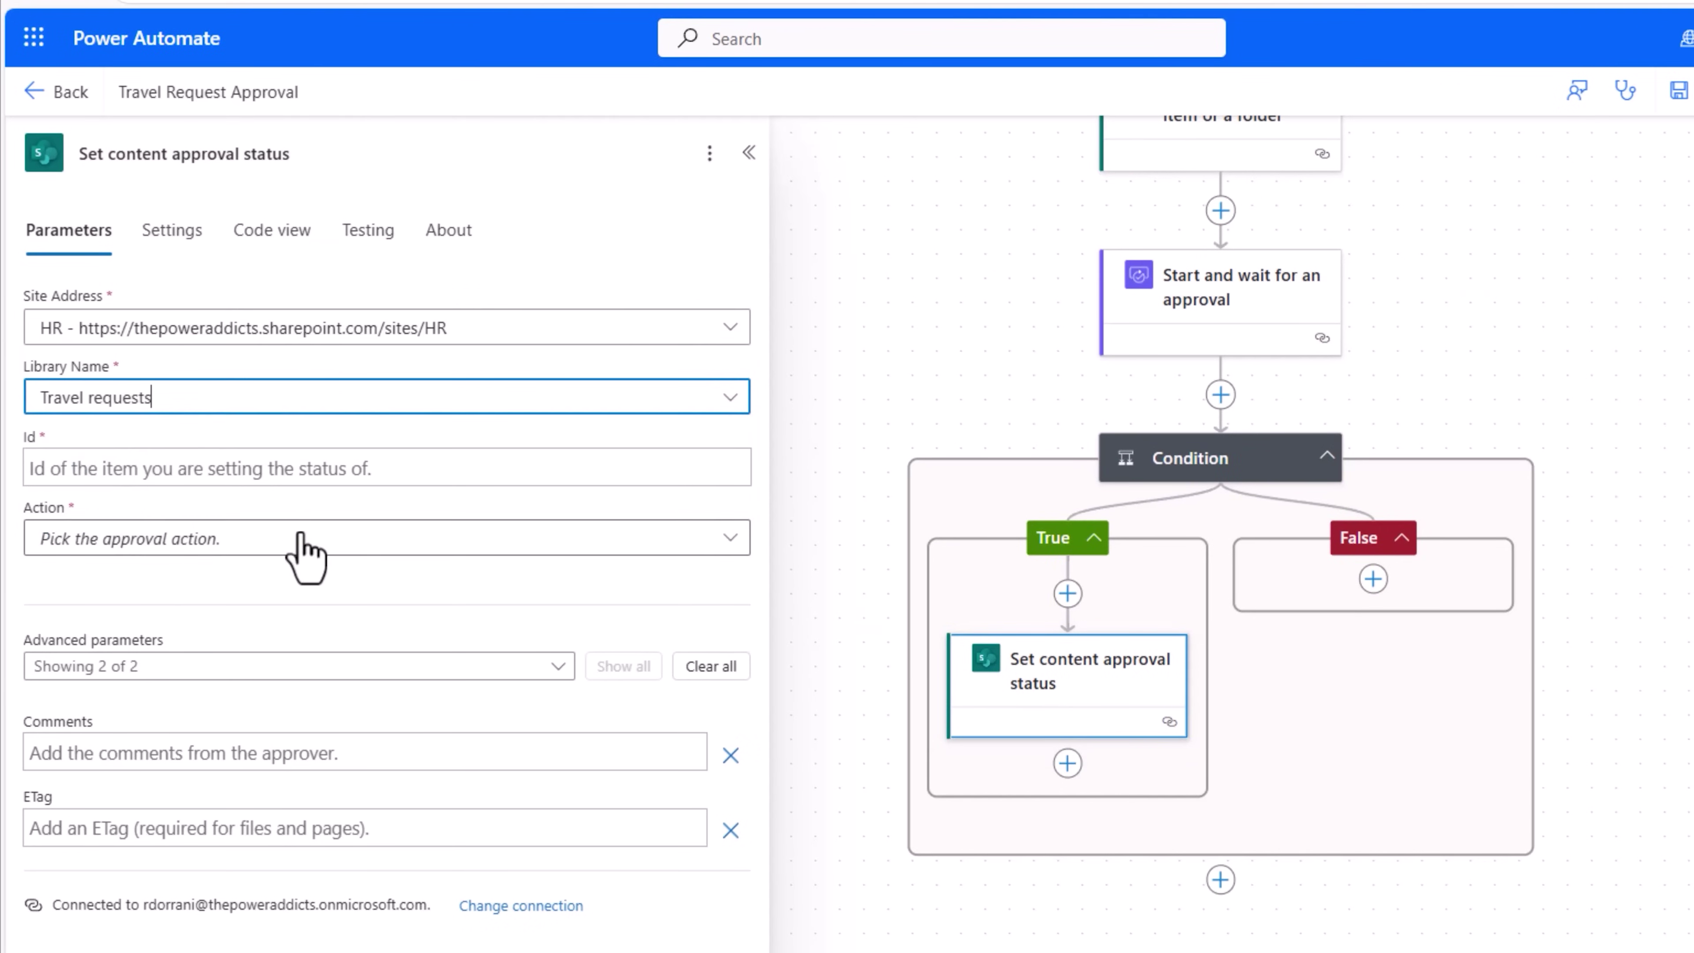
Step: Set the action's Id to the created item's ID and its approval action to Approve
{"action": "left_click", "coordinate": [152, 471]}
{"action": "left_click", "coordinate": [748, 455]}
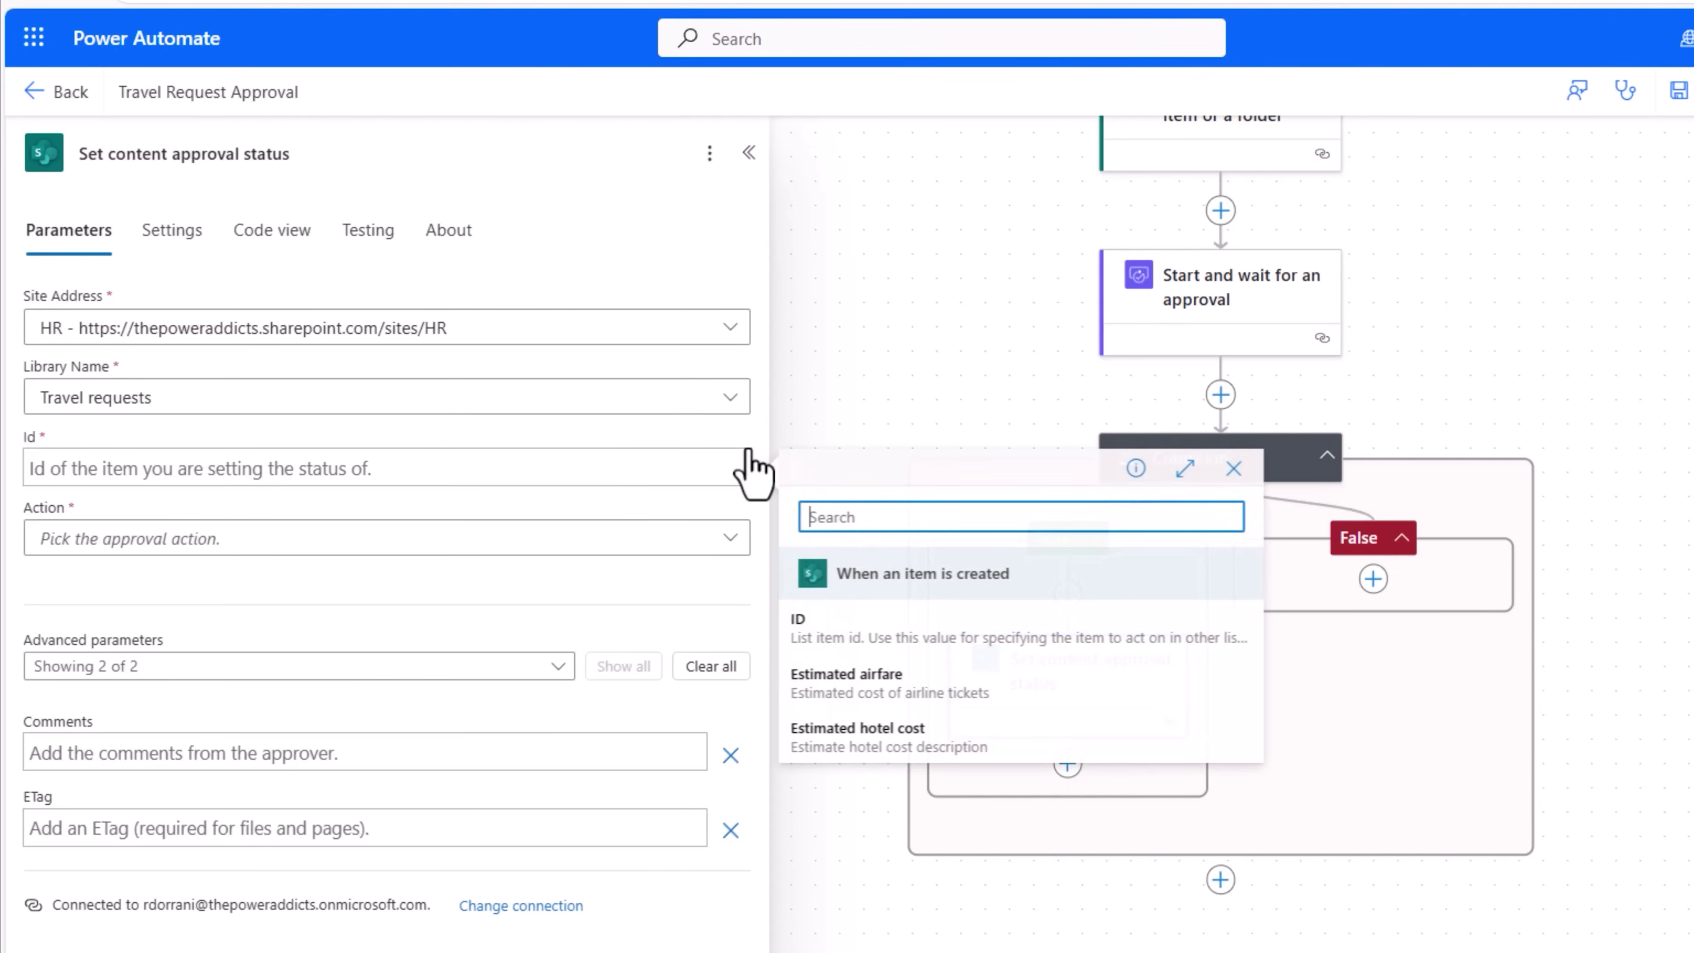
{"action": "left_click", "coordinate": [836, 624]}
{"action": "left_click", "coordinate": [312, 547]}
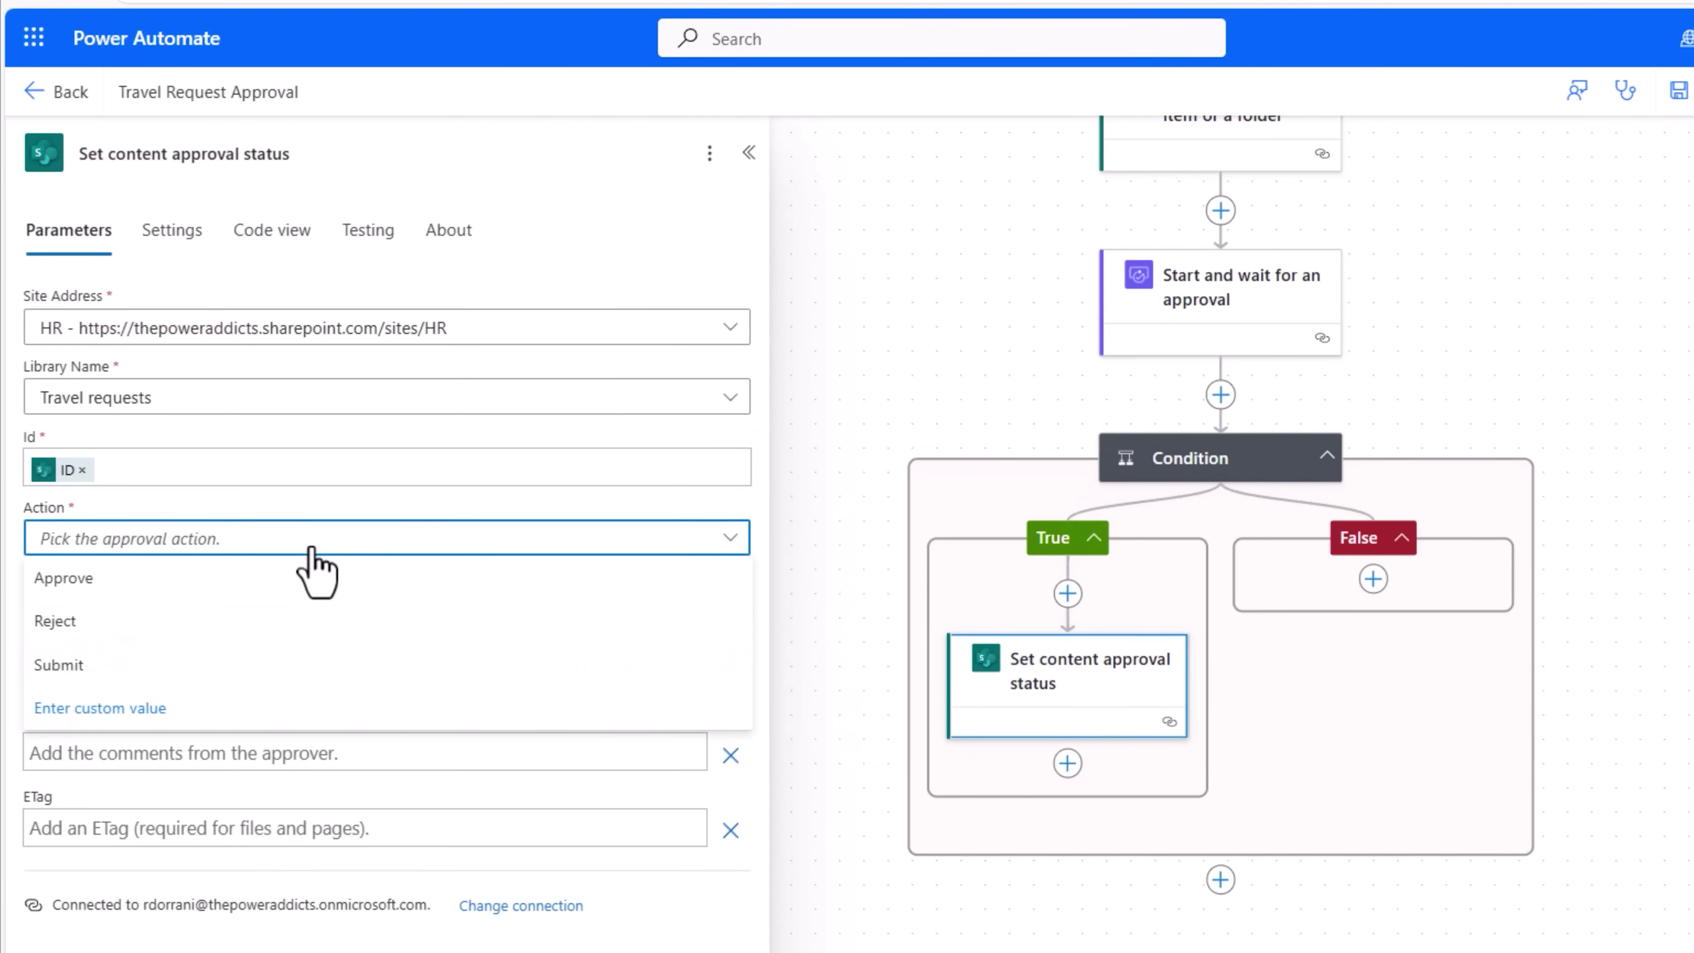
{"action": "left_click", "coordinate": [170, 578]}
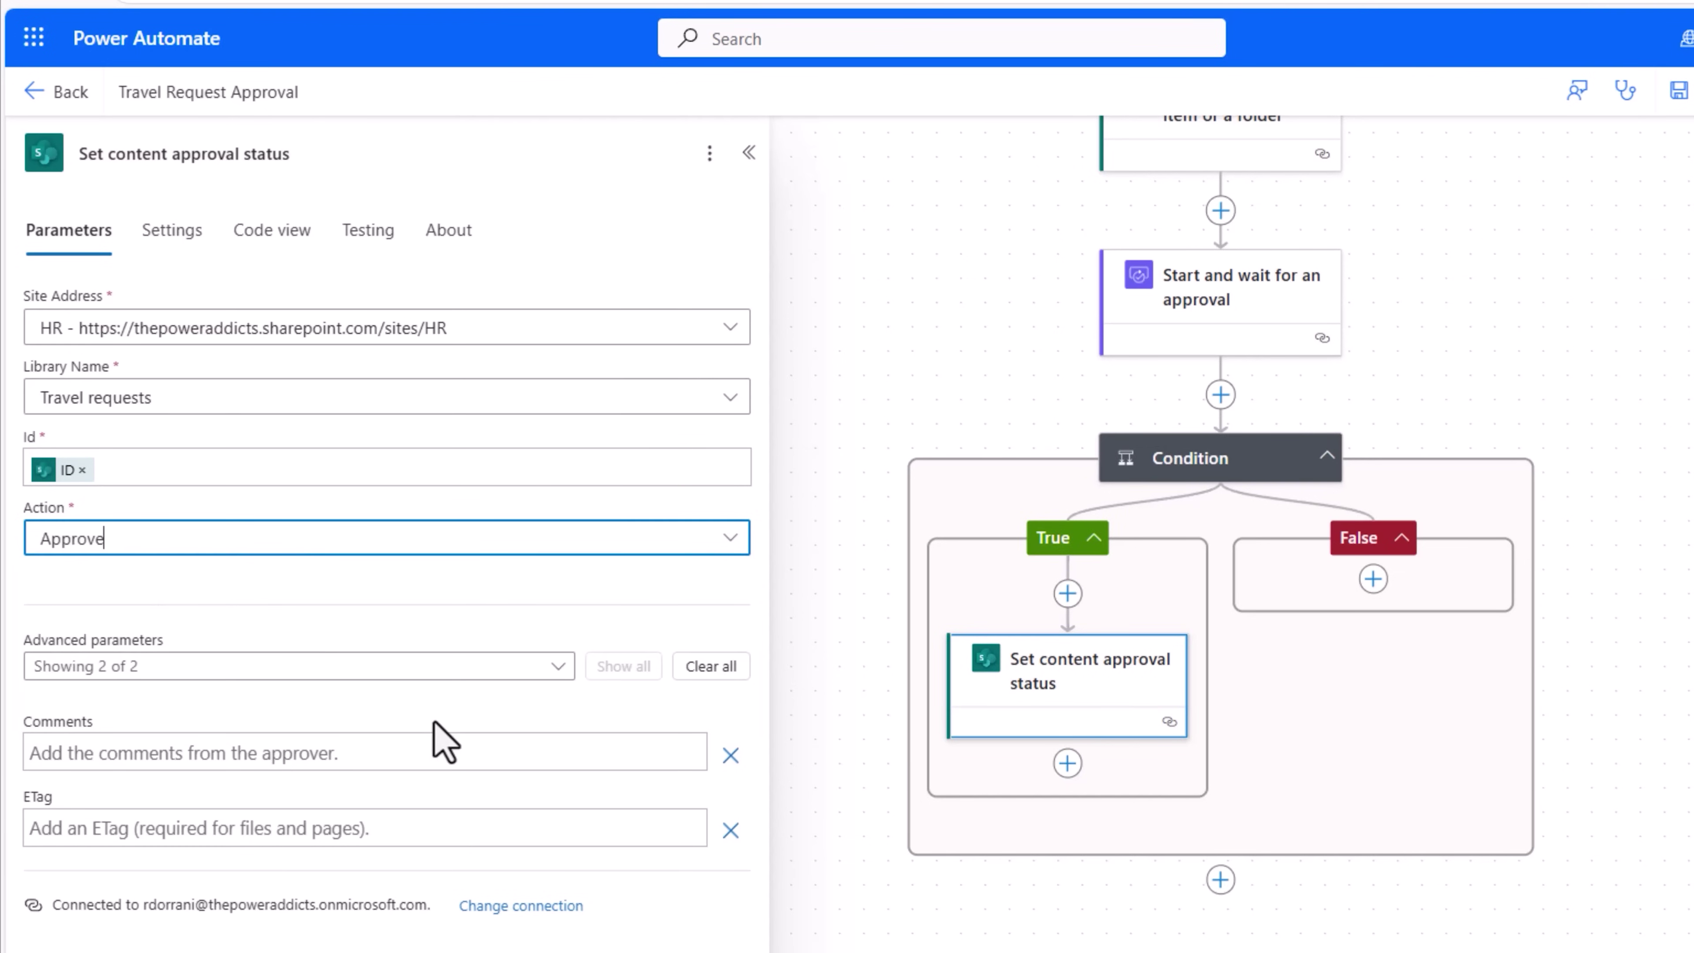
{"action": "left_click", "coordinate": [1199, 548]}
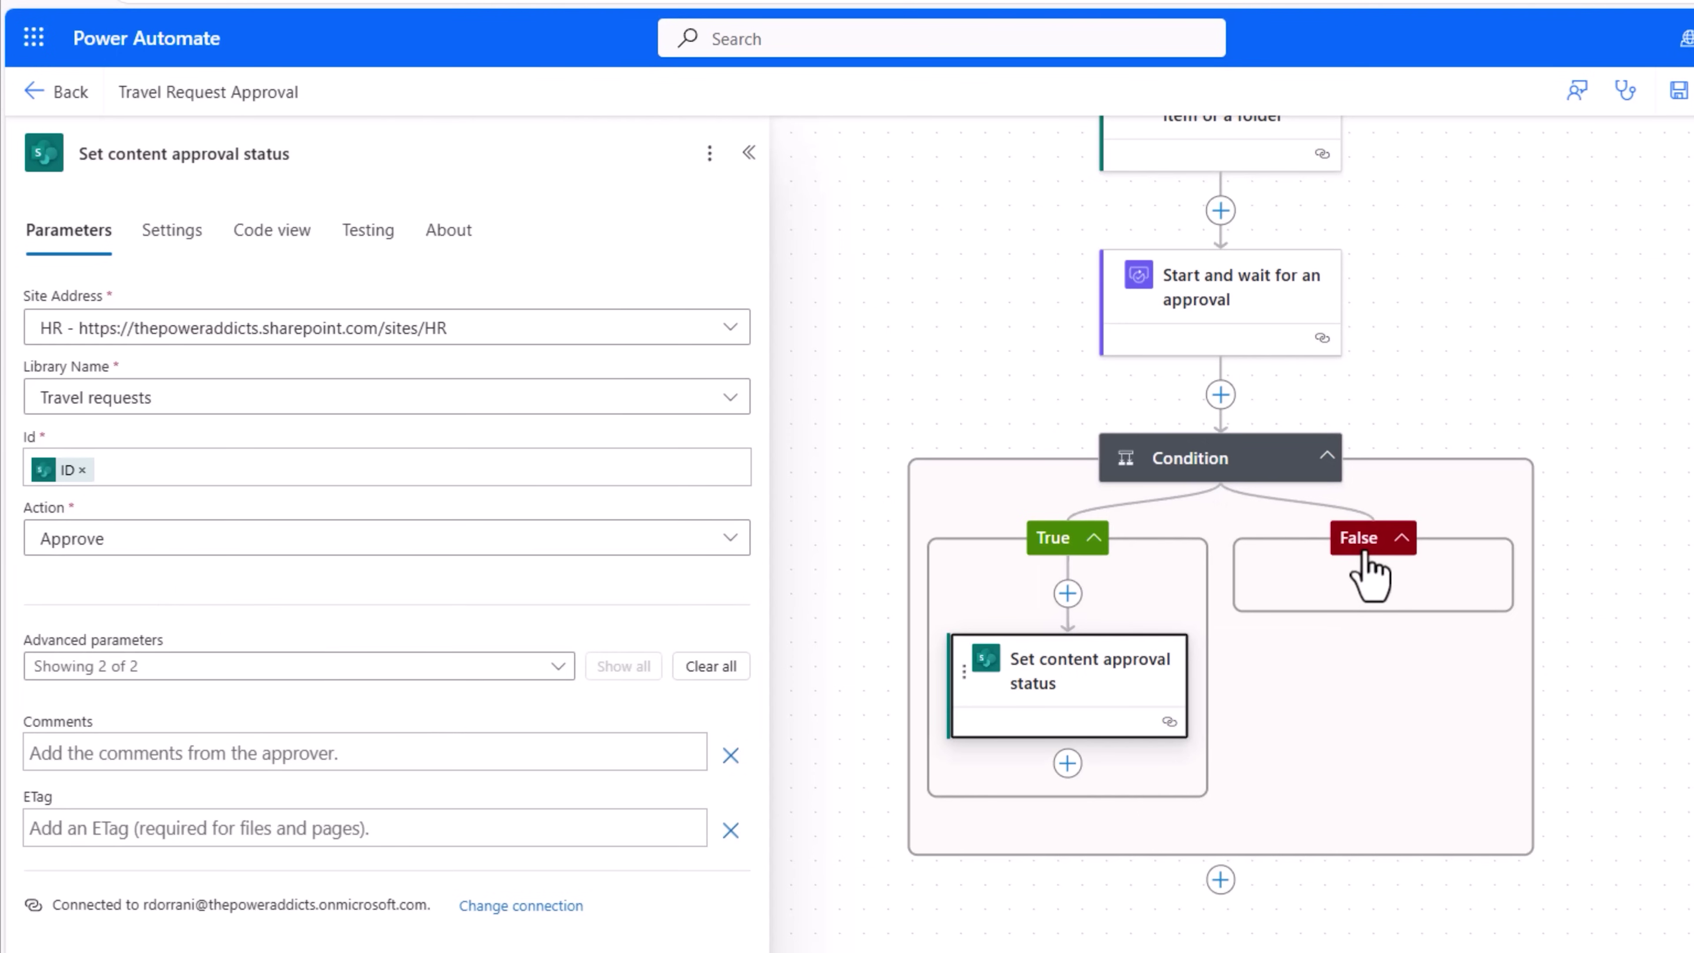
Step: Copy the action into the False branch with Reject as its action, then save the flow
{"action": "right_click", "coordinate": [1040, 693]}
{"action": "left_click", "coordinate": [1097, 744]}
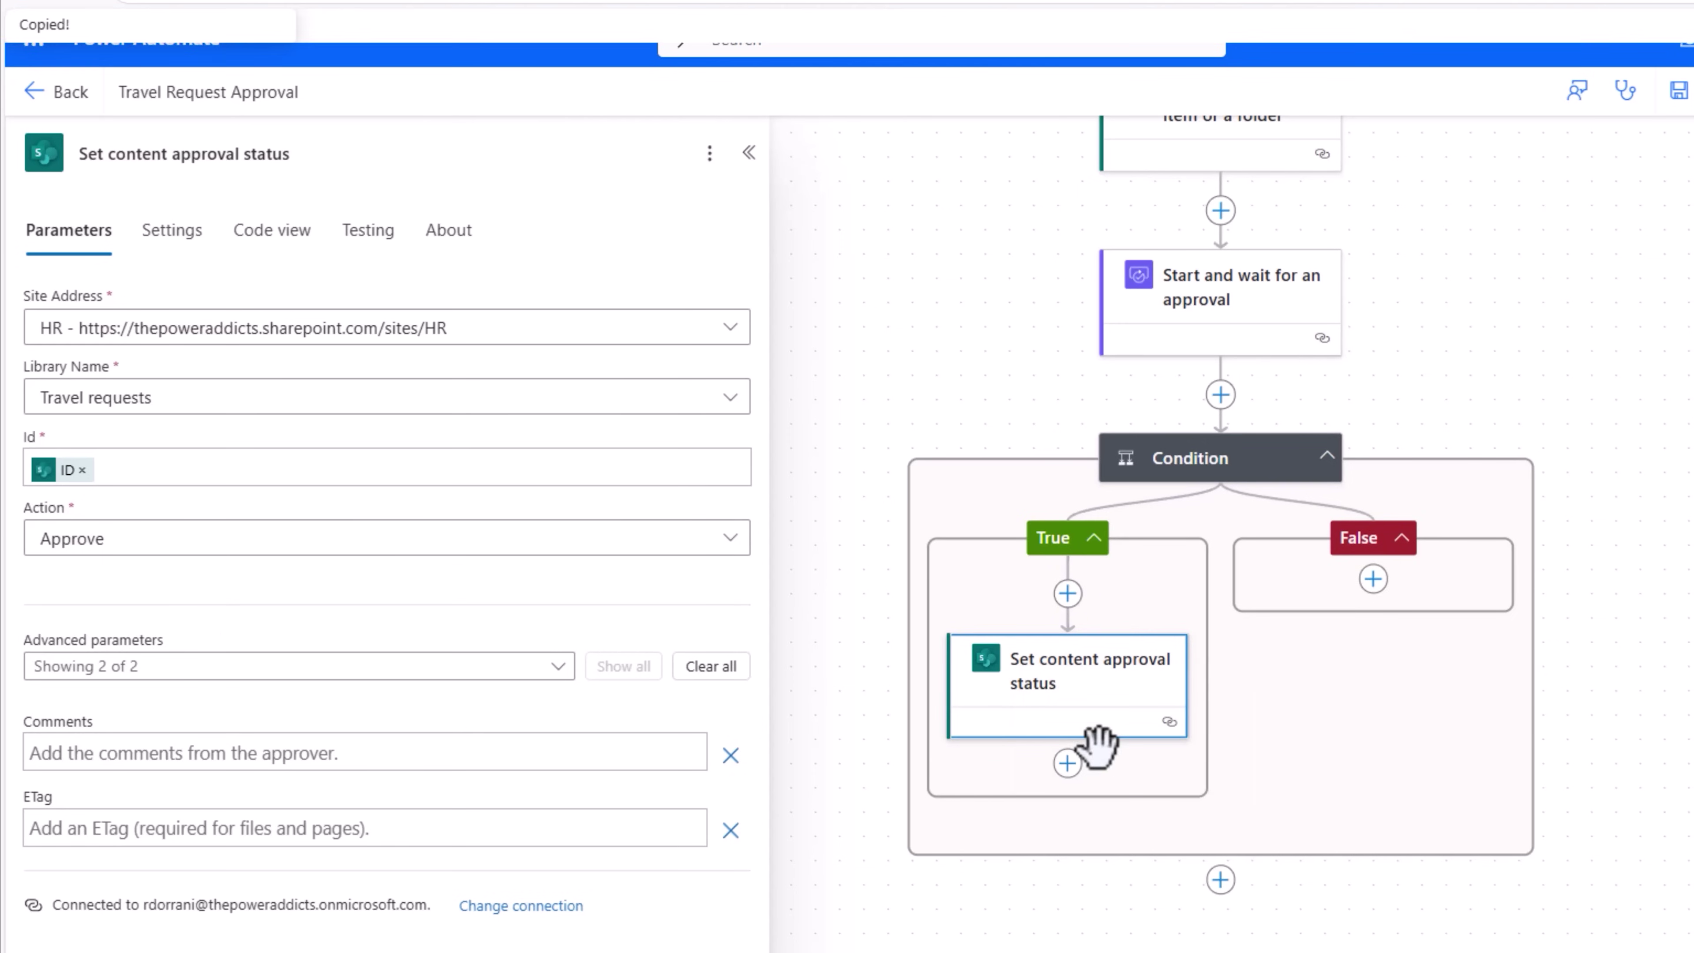
{"action": "left_click", "coordinate": [1373, 578]}
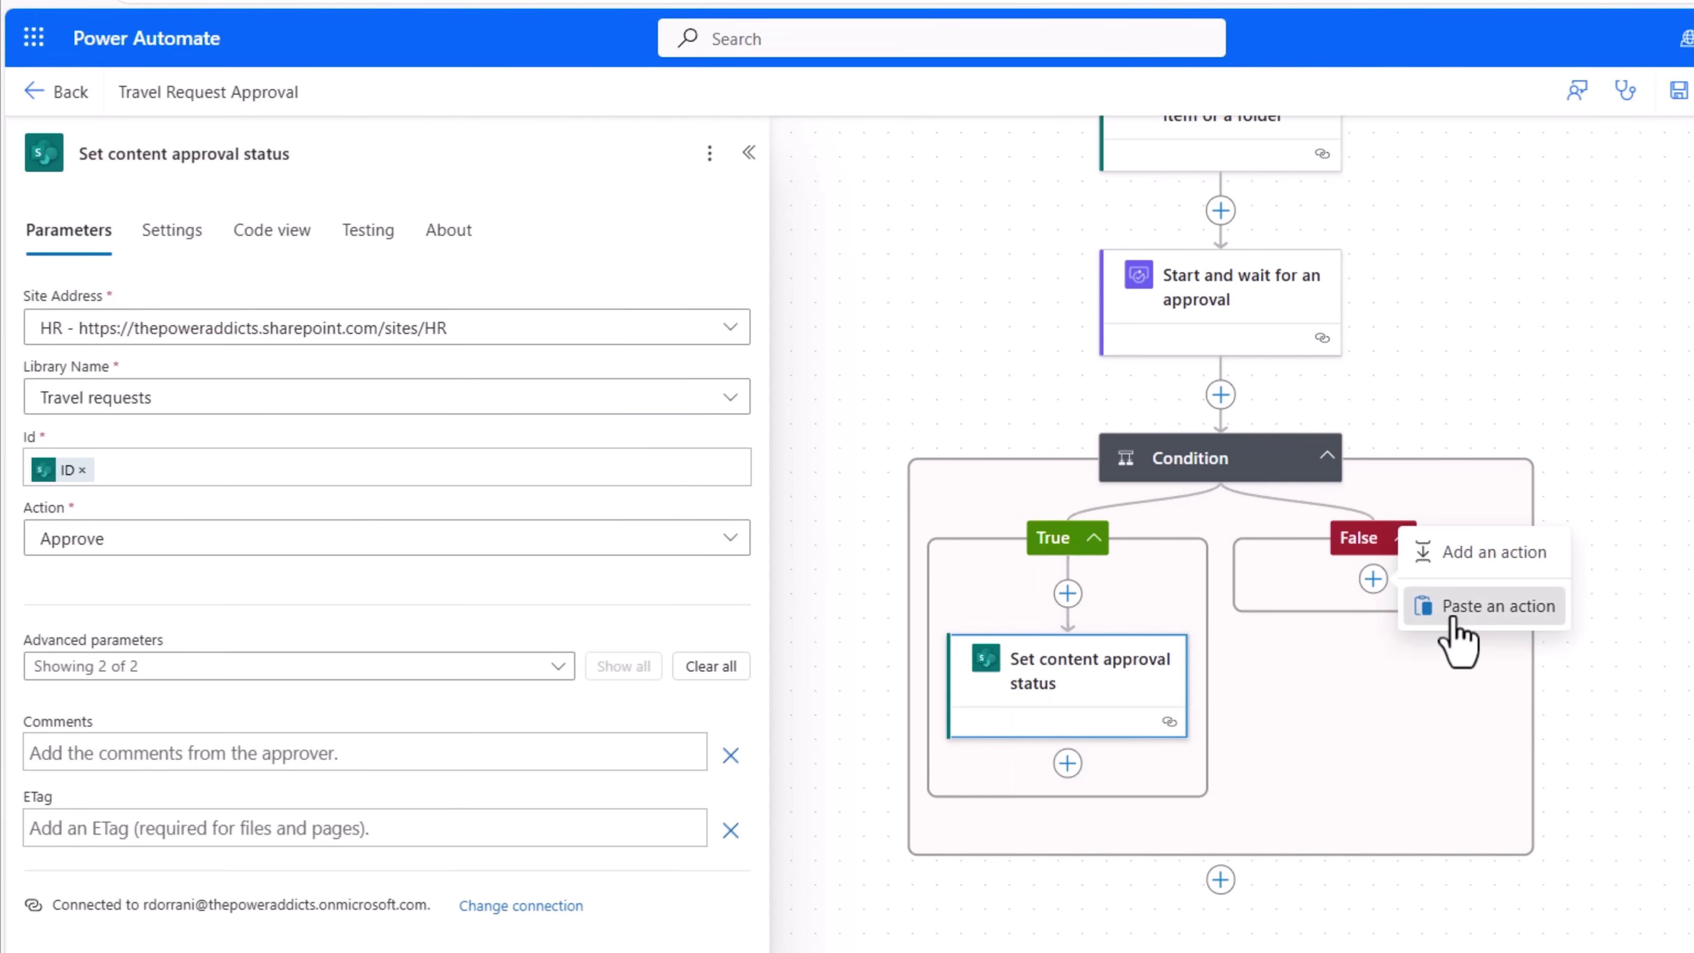
{"action": "left_click", "coordinate": [1487, 605]}
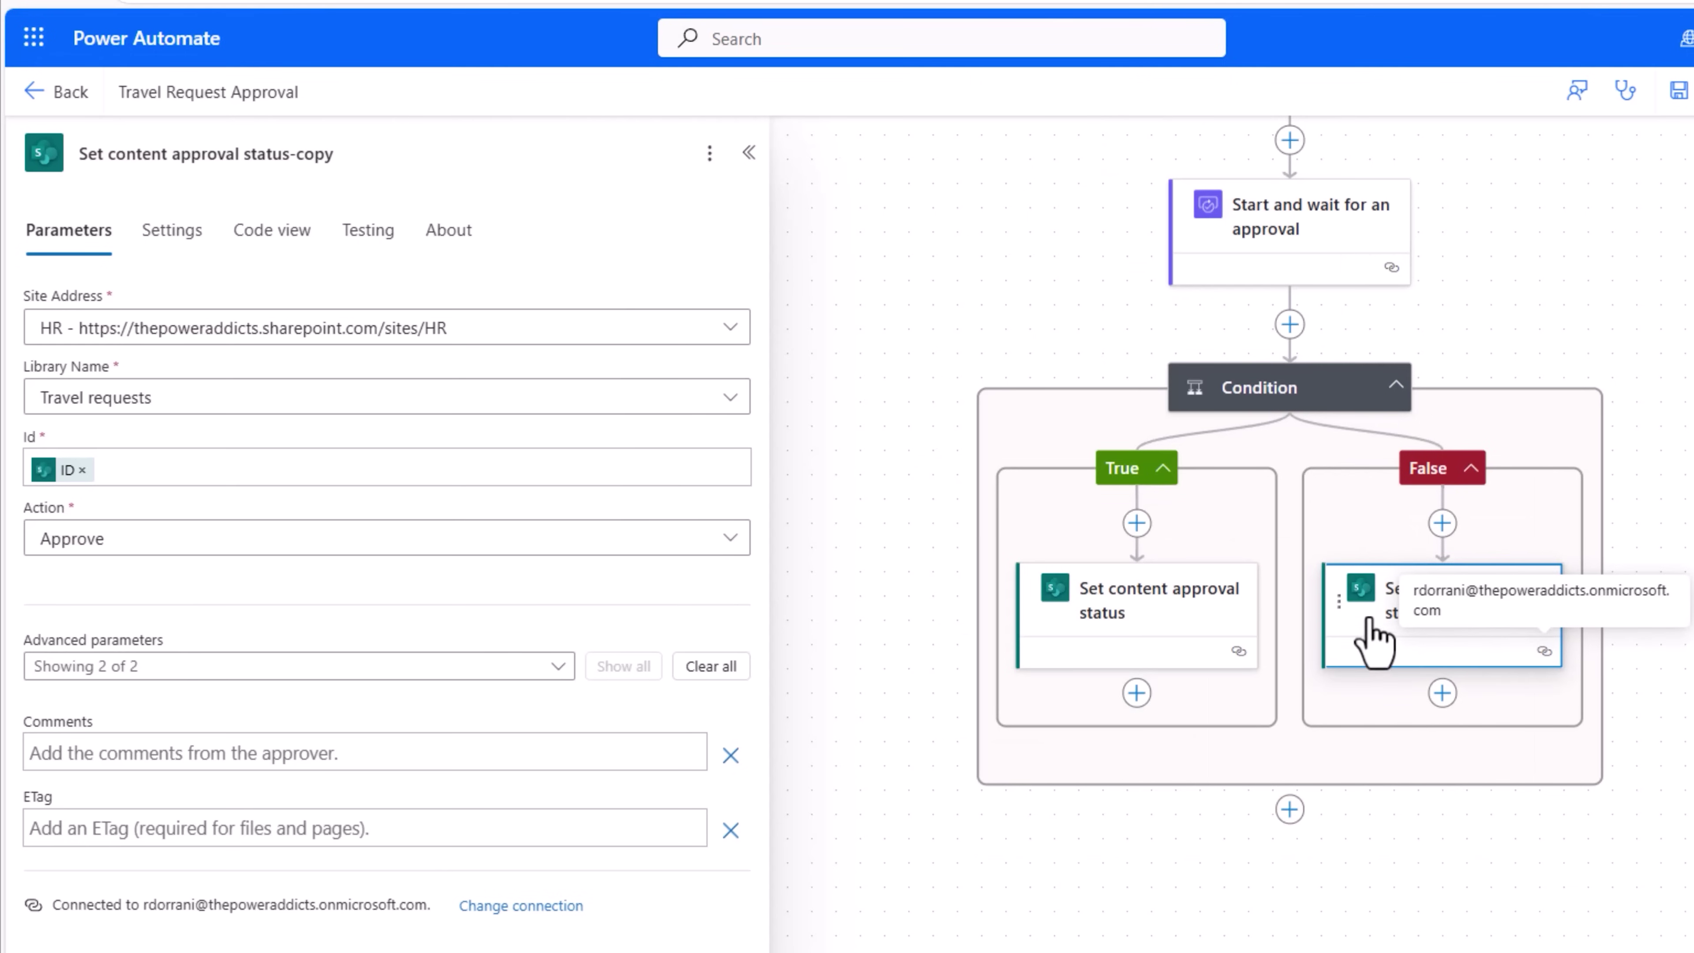
{"action": "left_click", "coordinate": [100, 542]}
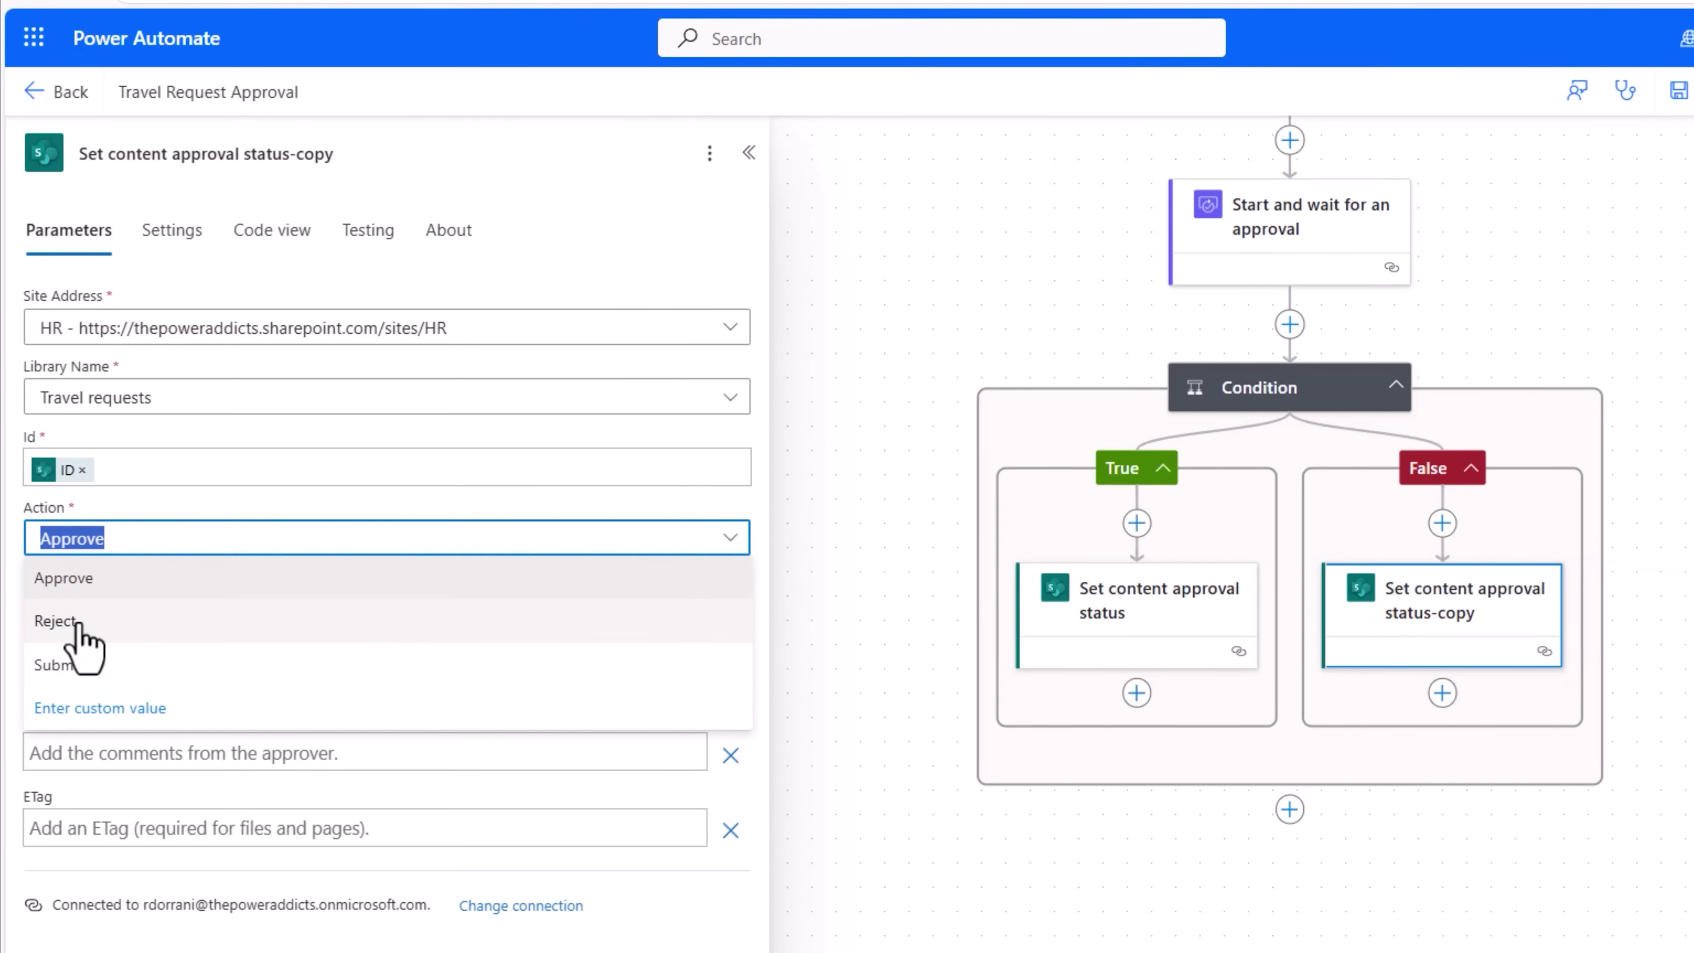
{"action": "left_click", "coordinate": [59, 621]}
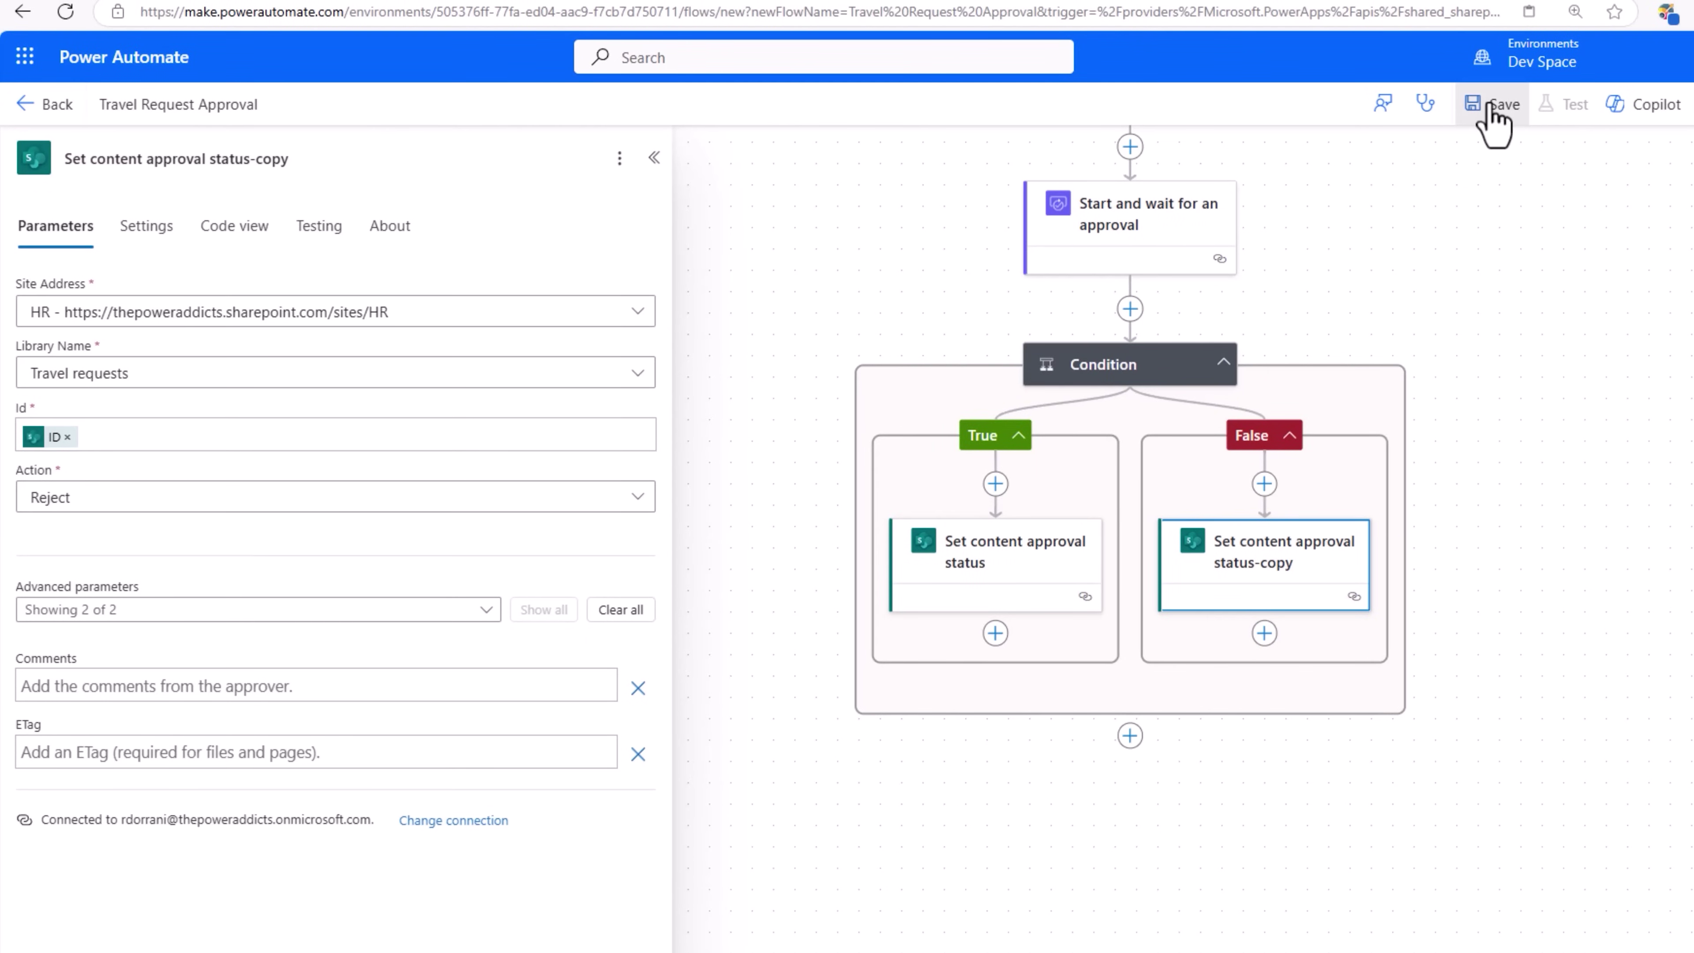
{"action": "left_click", "coordinate": [1491, 107]}
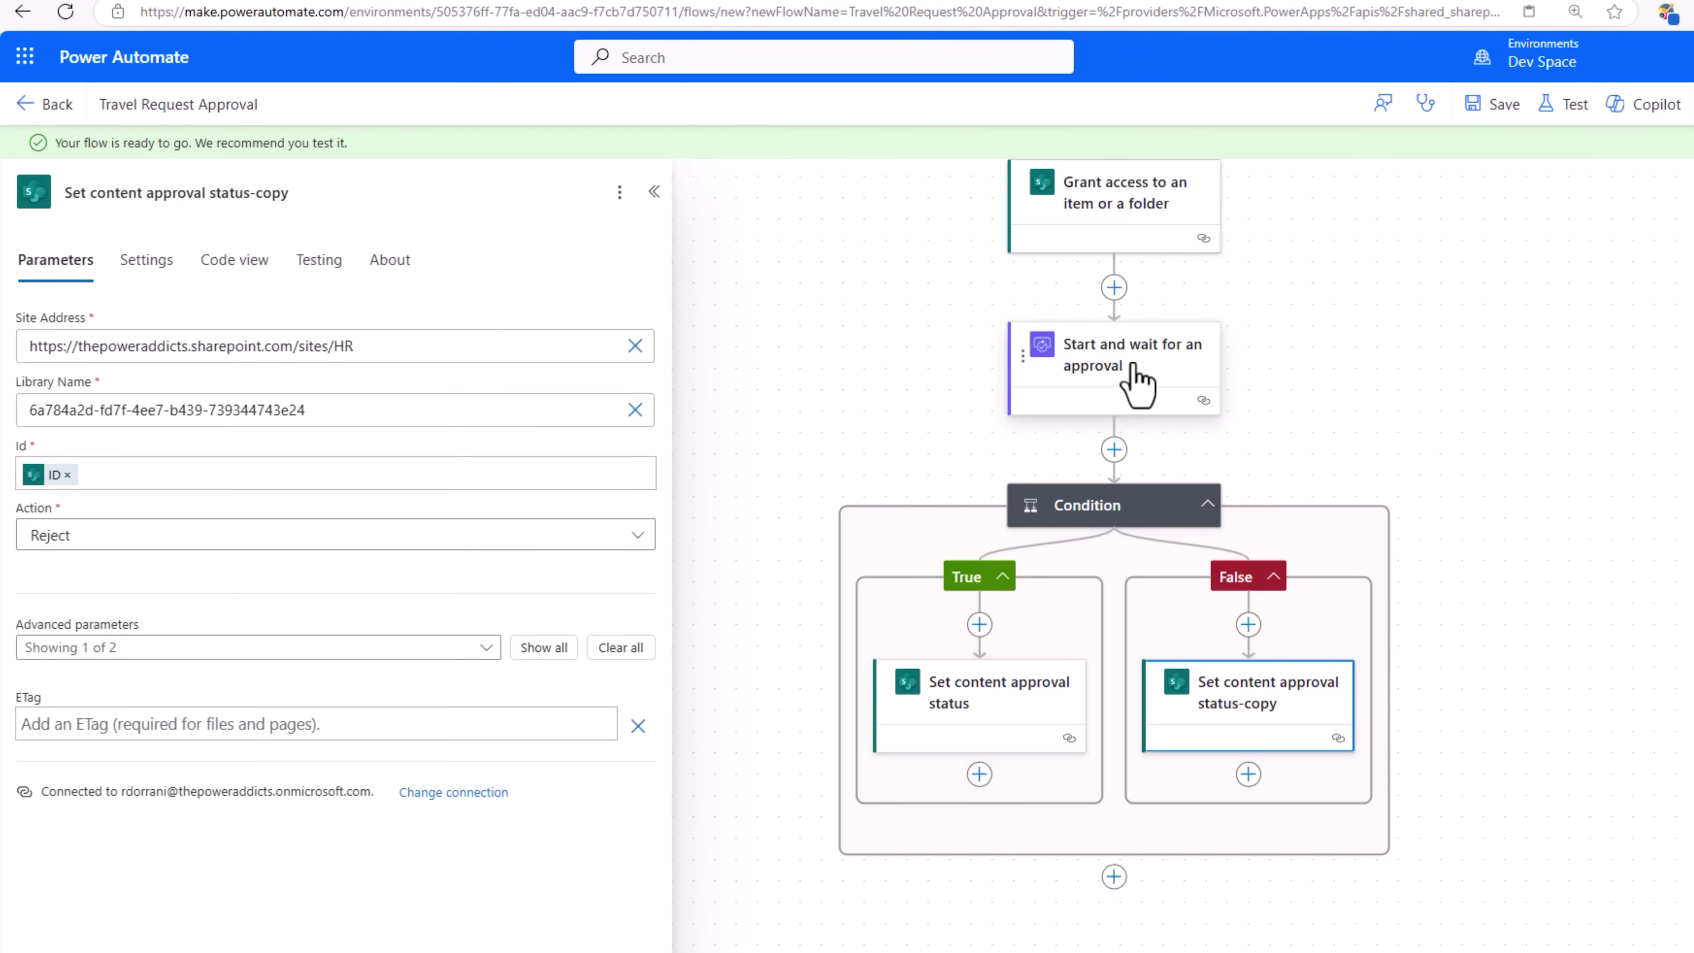
{"action": "left_click", "coordinate": [44, 103]}
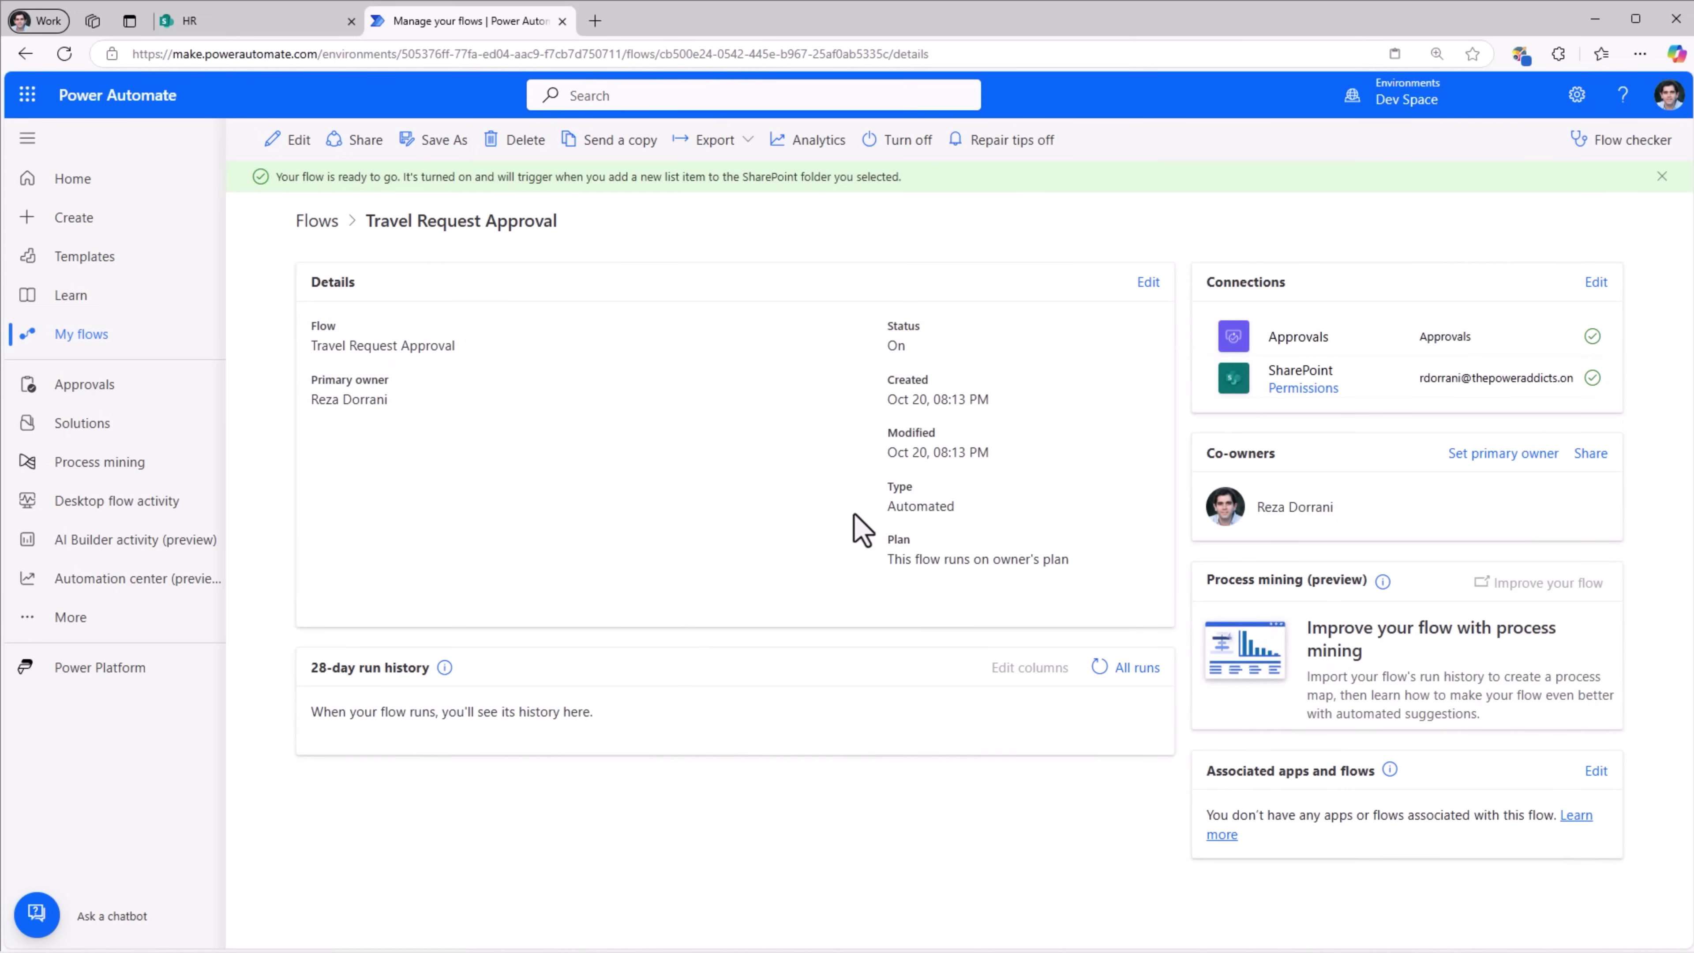
Step: Switch from the flow details to the HR site's Travel requests list
{"action": "left_click_drag", "start_coordinate": [310, 400], "coordinate": [398, 397]}
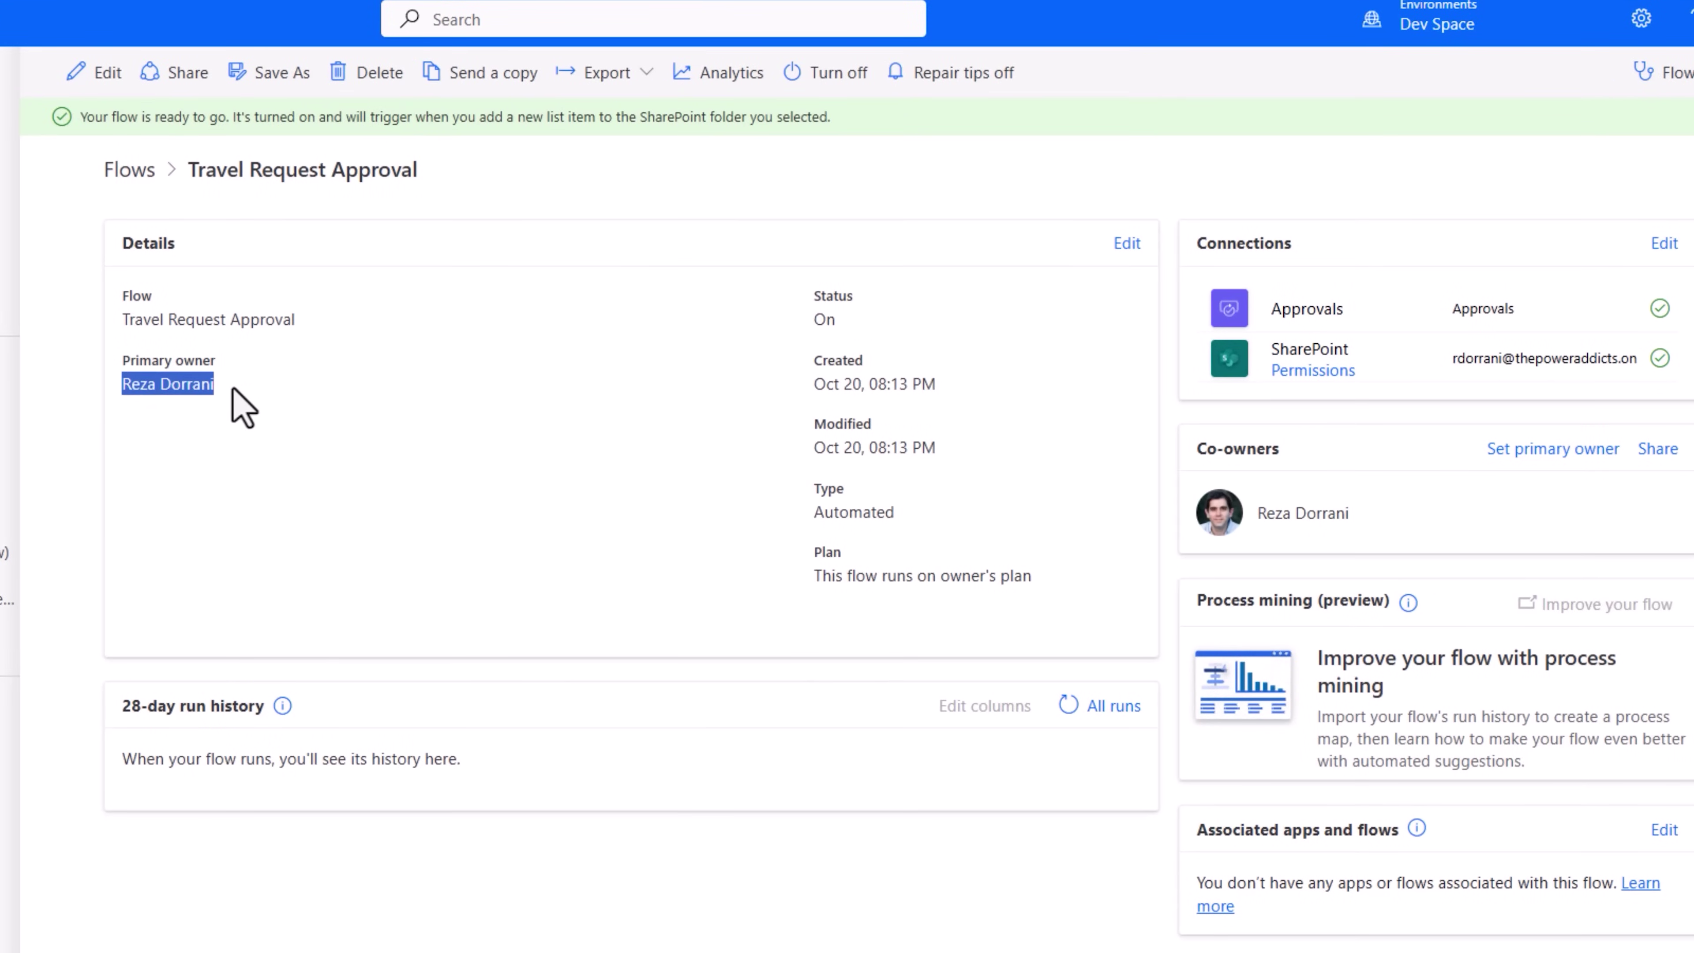
{"action": "left_click", "coordinate": [369, 493]}
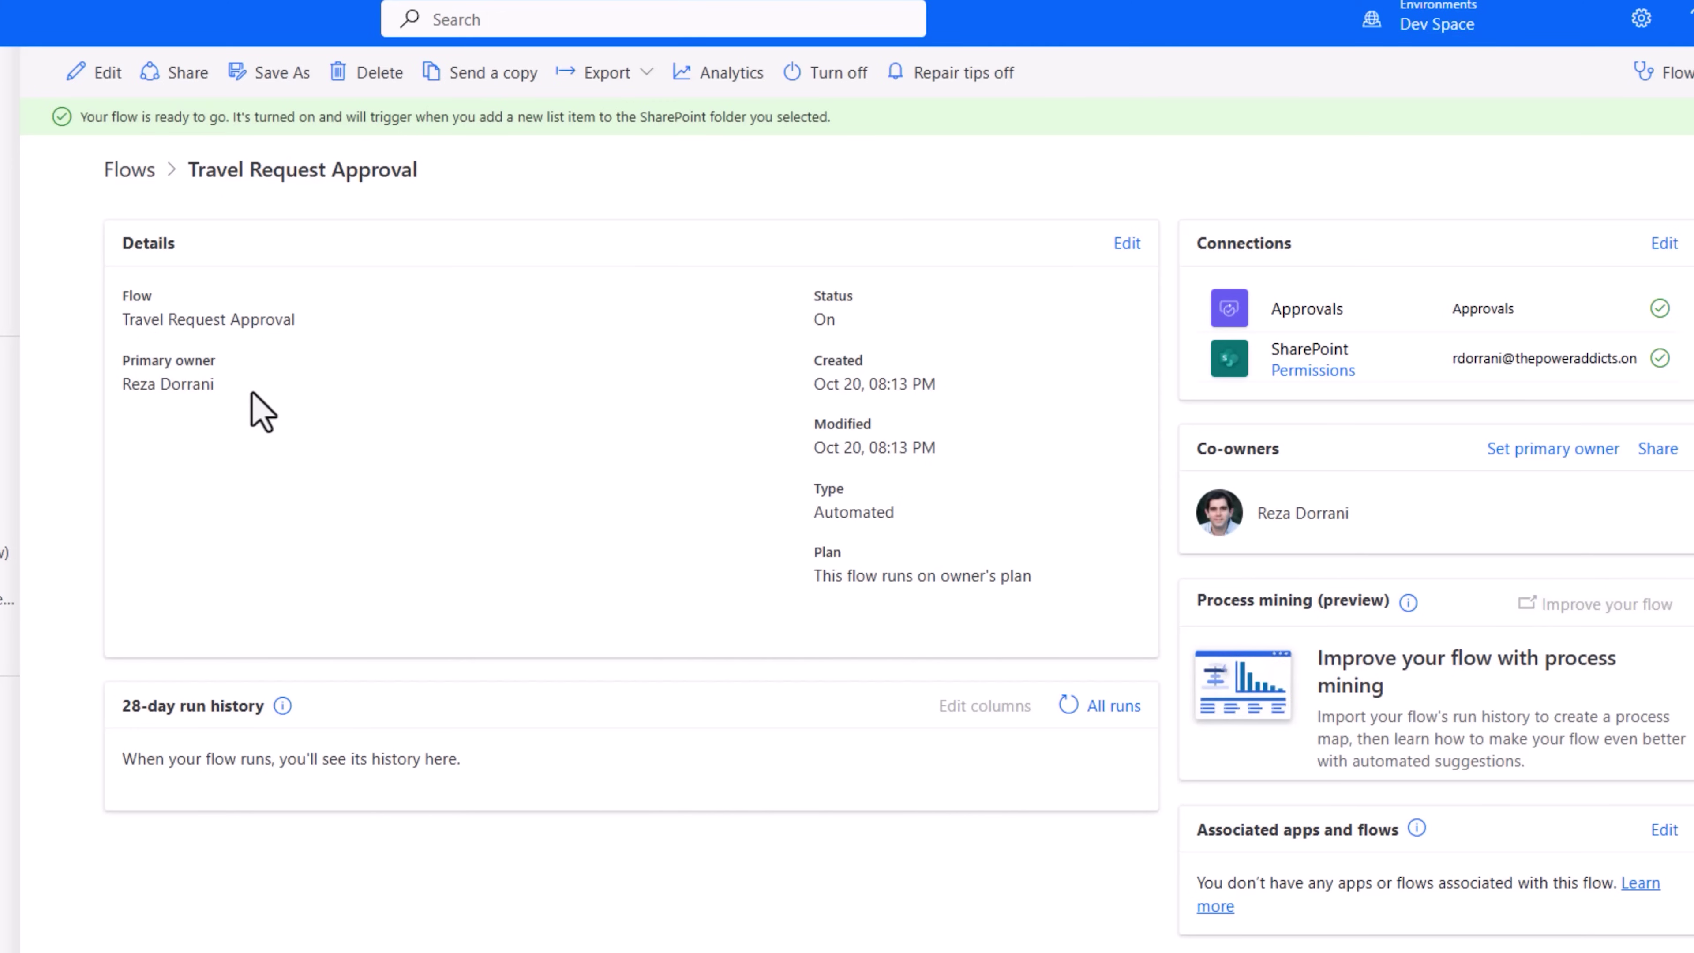
{"action": "left_click", "coordinate": [272, 32]}
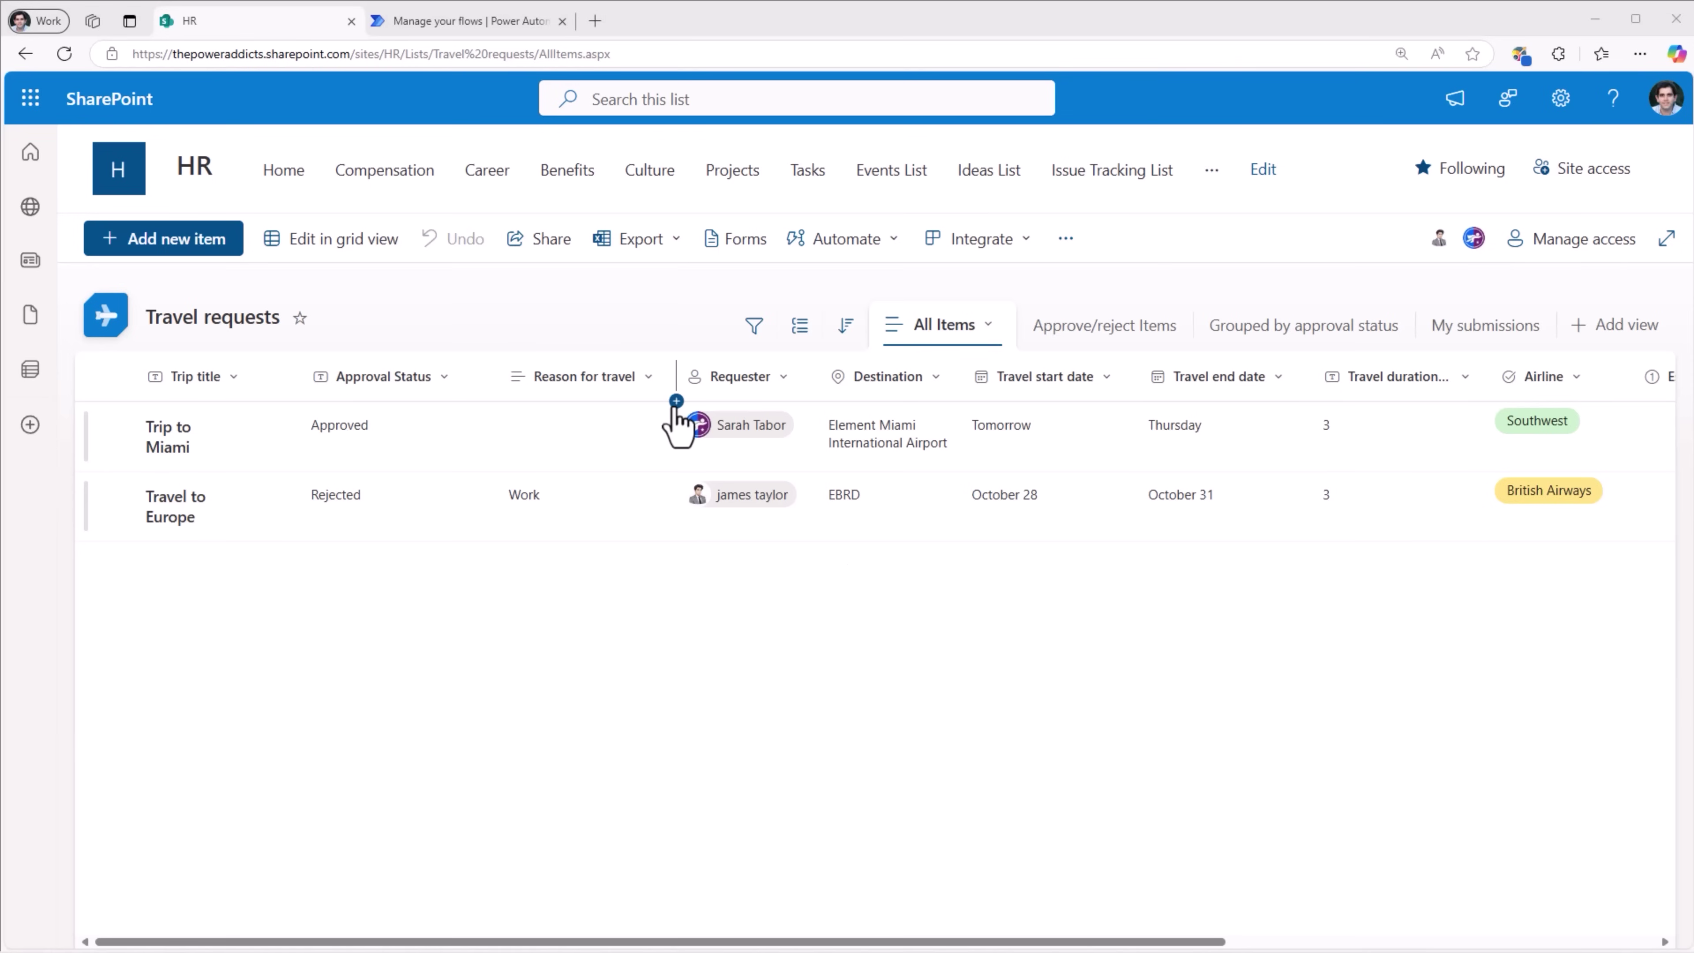
Step: Add a multiple-lines-of-text 'Comments' column with enhanced rich text and append changes enabled
{"action": "left_click", "coordinate": [676, 401]}
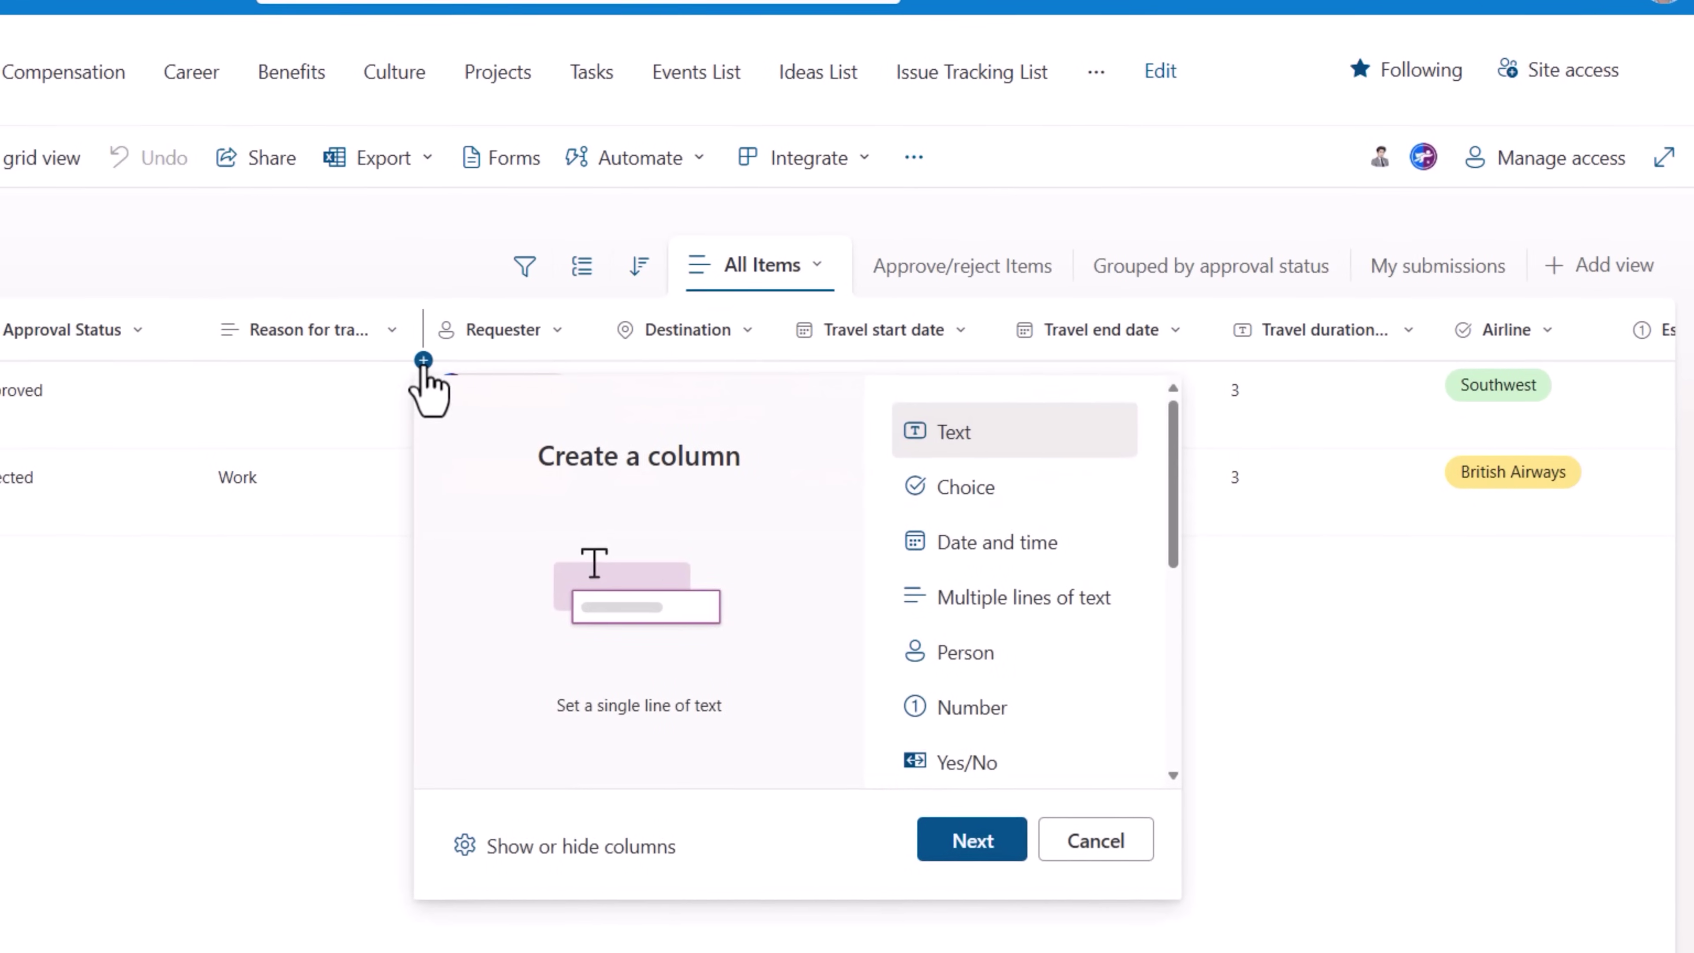
{"action": "left_click", "coordinate": [1057, 604]}
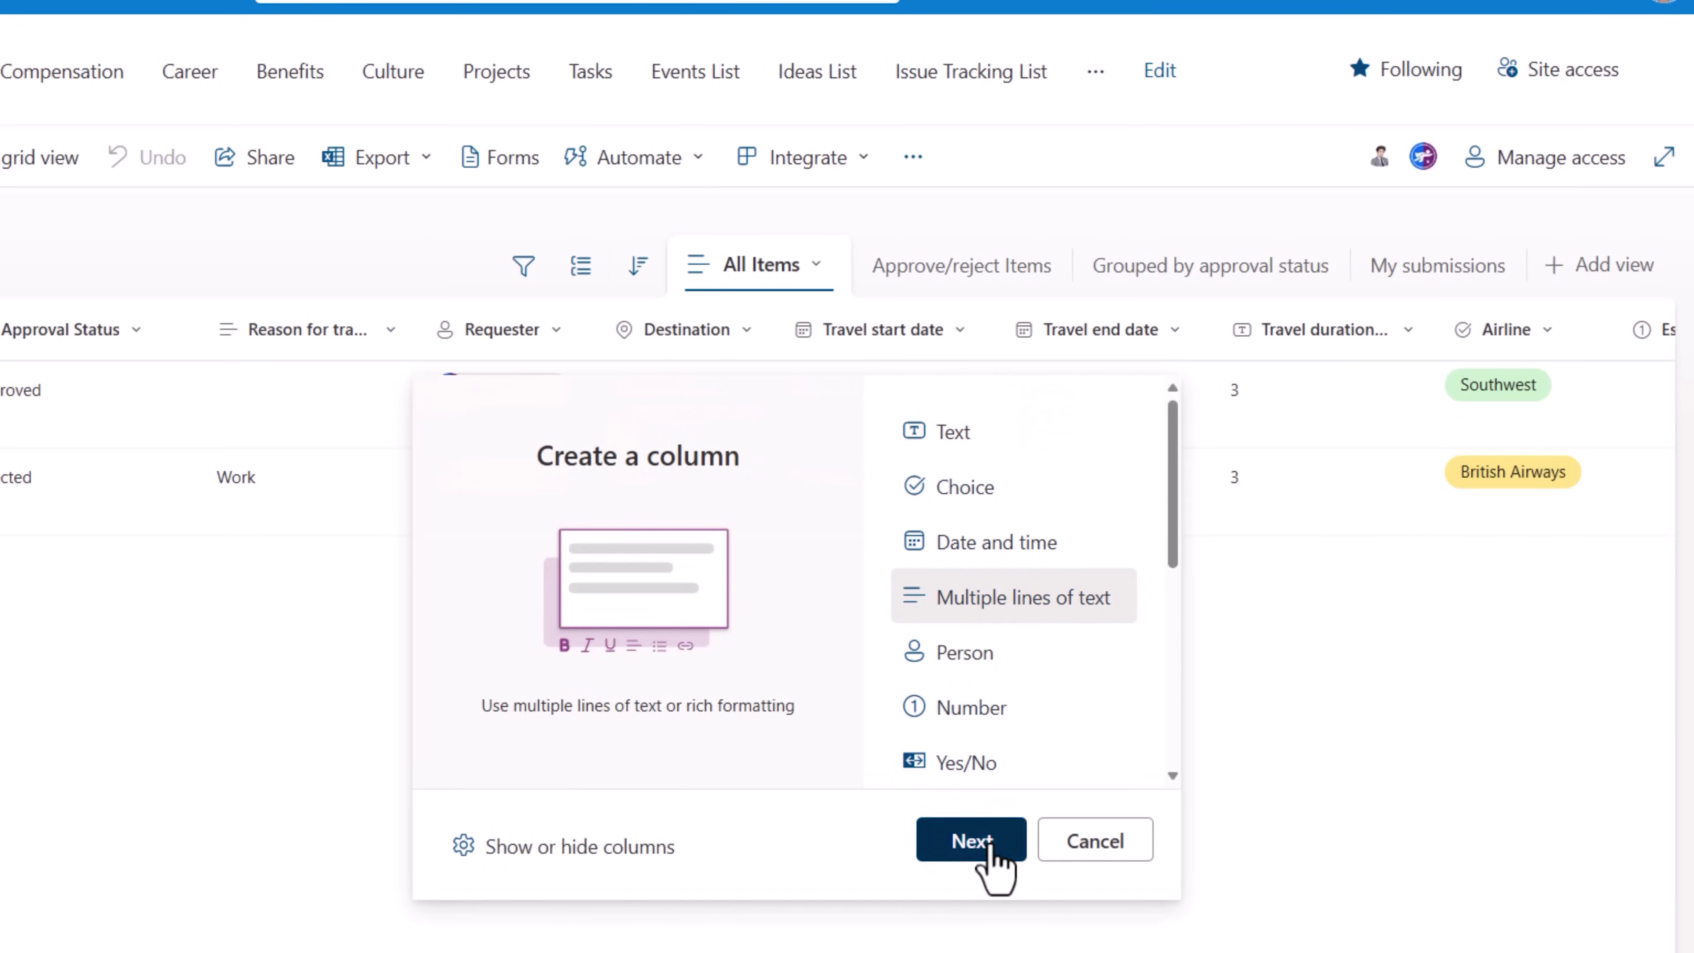
{"action": "left_click", "coordinate": [972, 841]}
{"action": "type", "text": "Comments"}
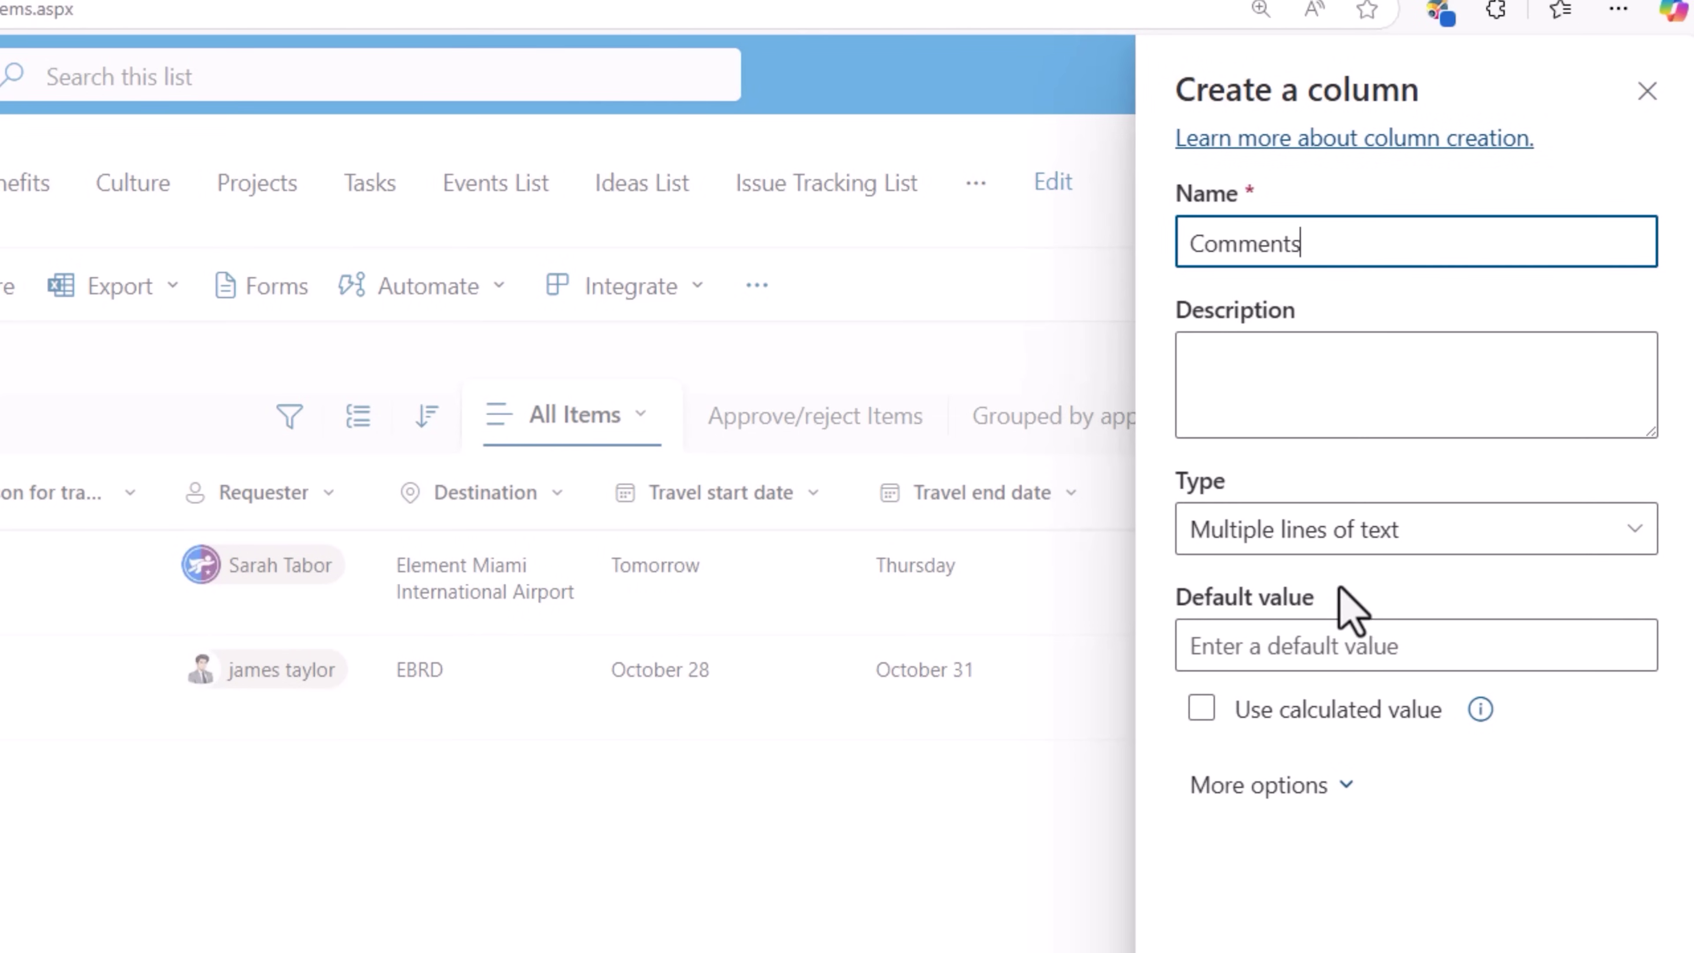
{"action": "left_click", "coordinate": [1332, 787]}
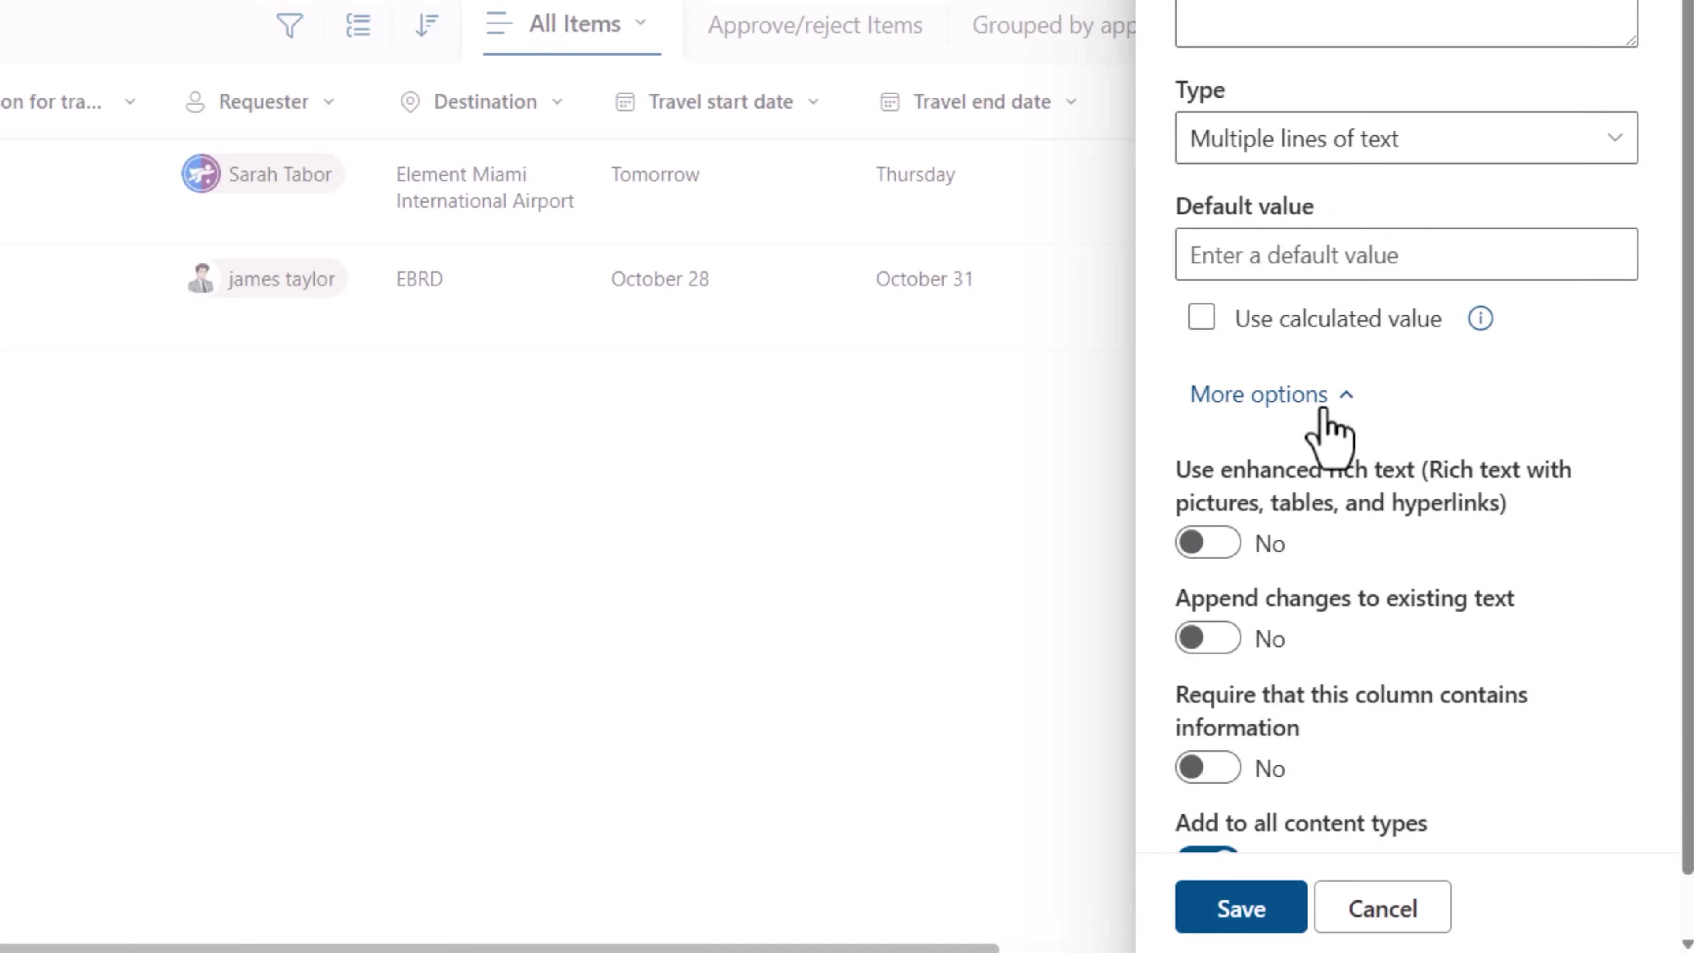
{"action": "left_click", "coordinate": [1217, 558]}
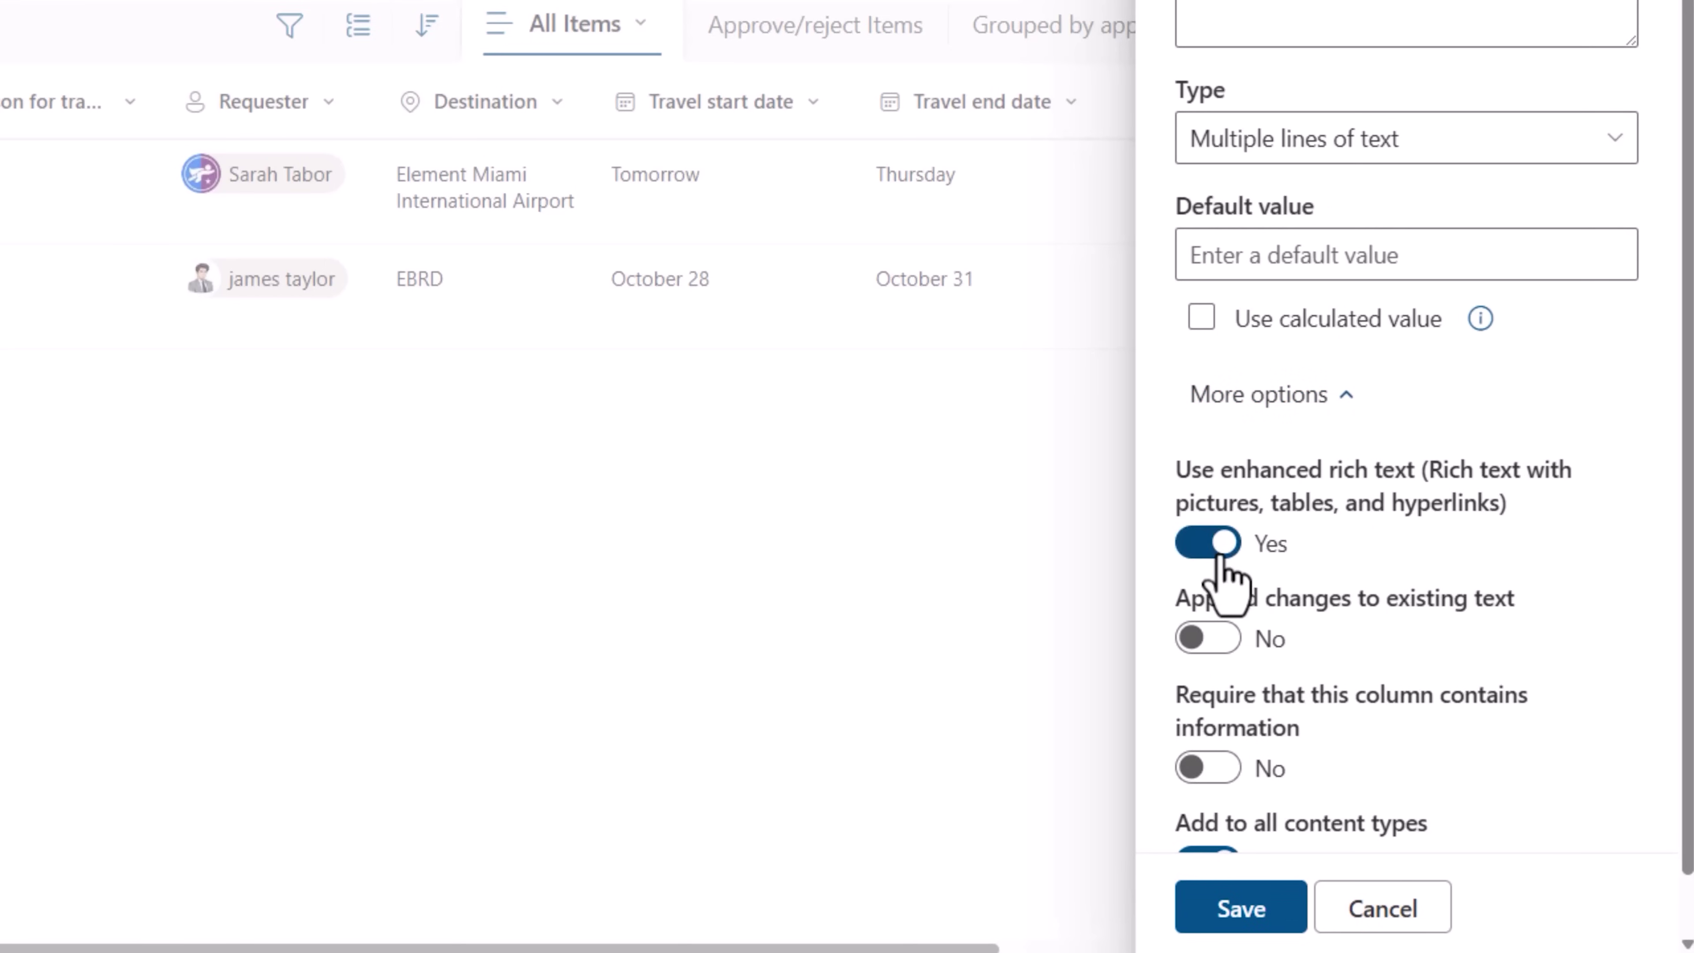
{"action": "left_click", "coordinate": [1215, 657]}
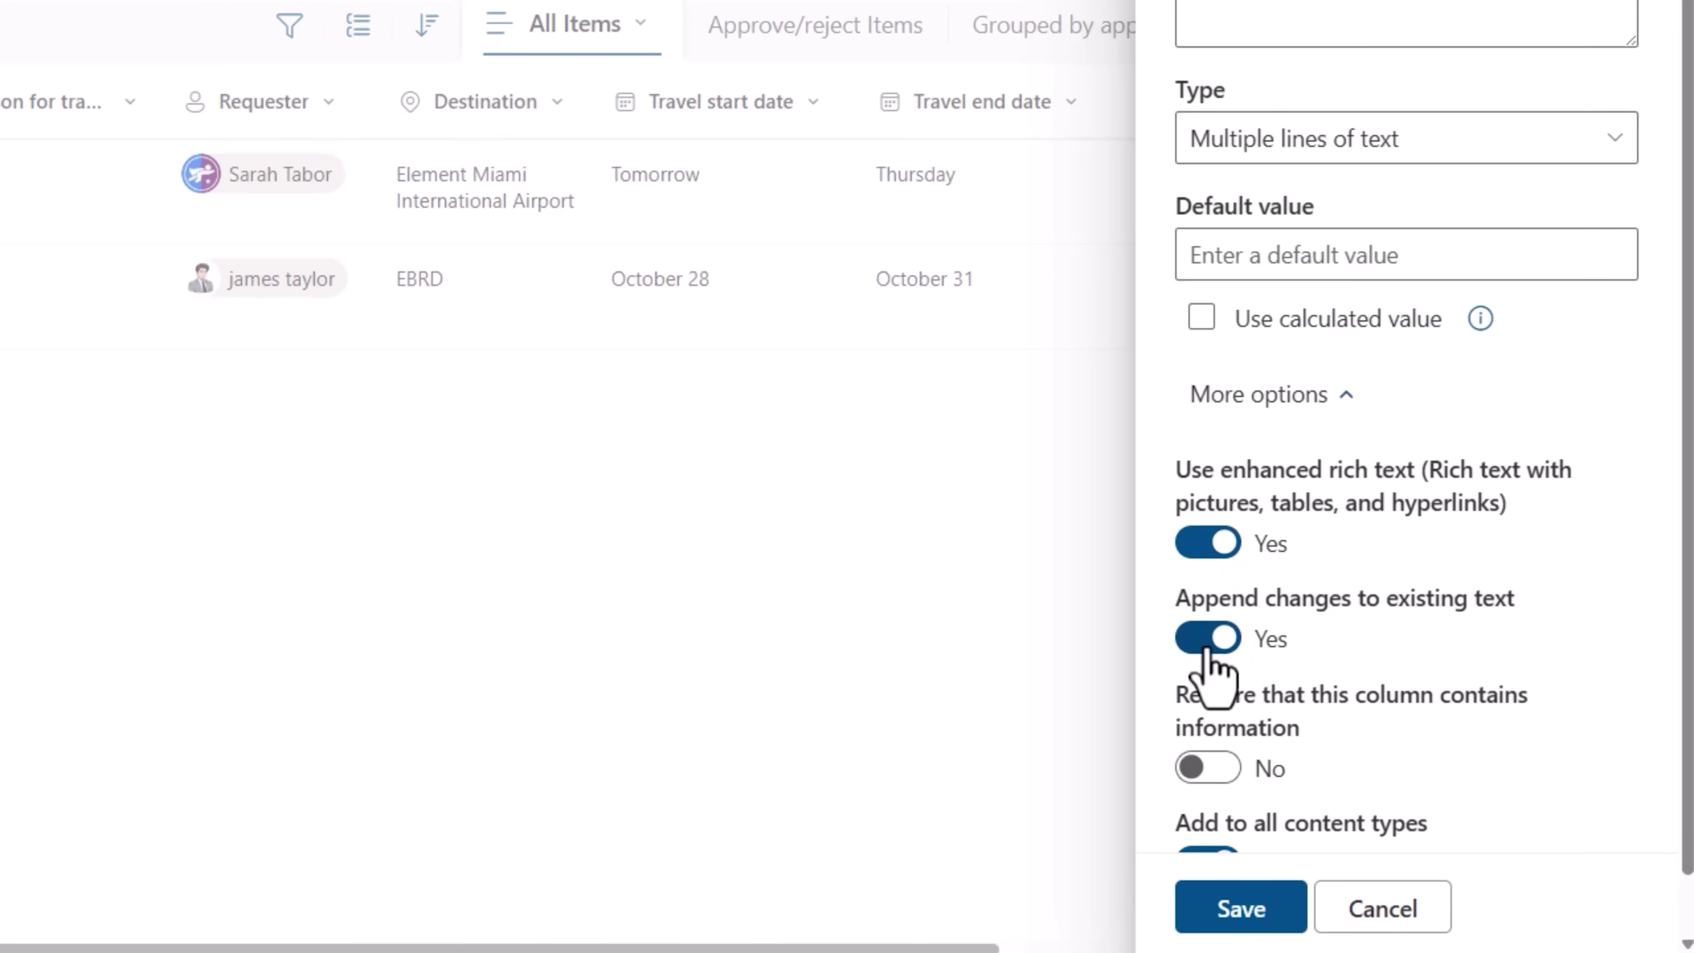
{"action": "left_click", "coordinate": [1221, 914]}
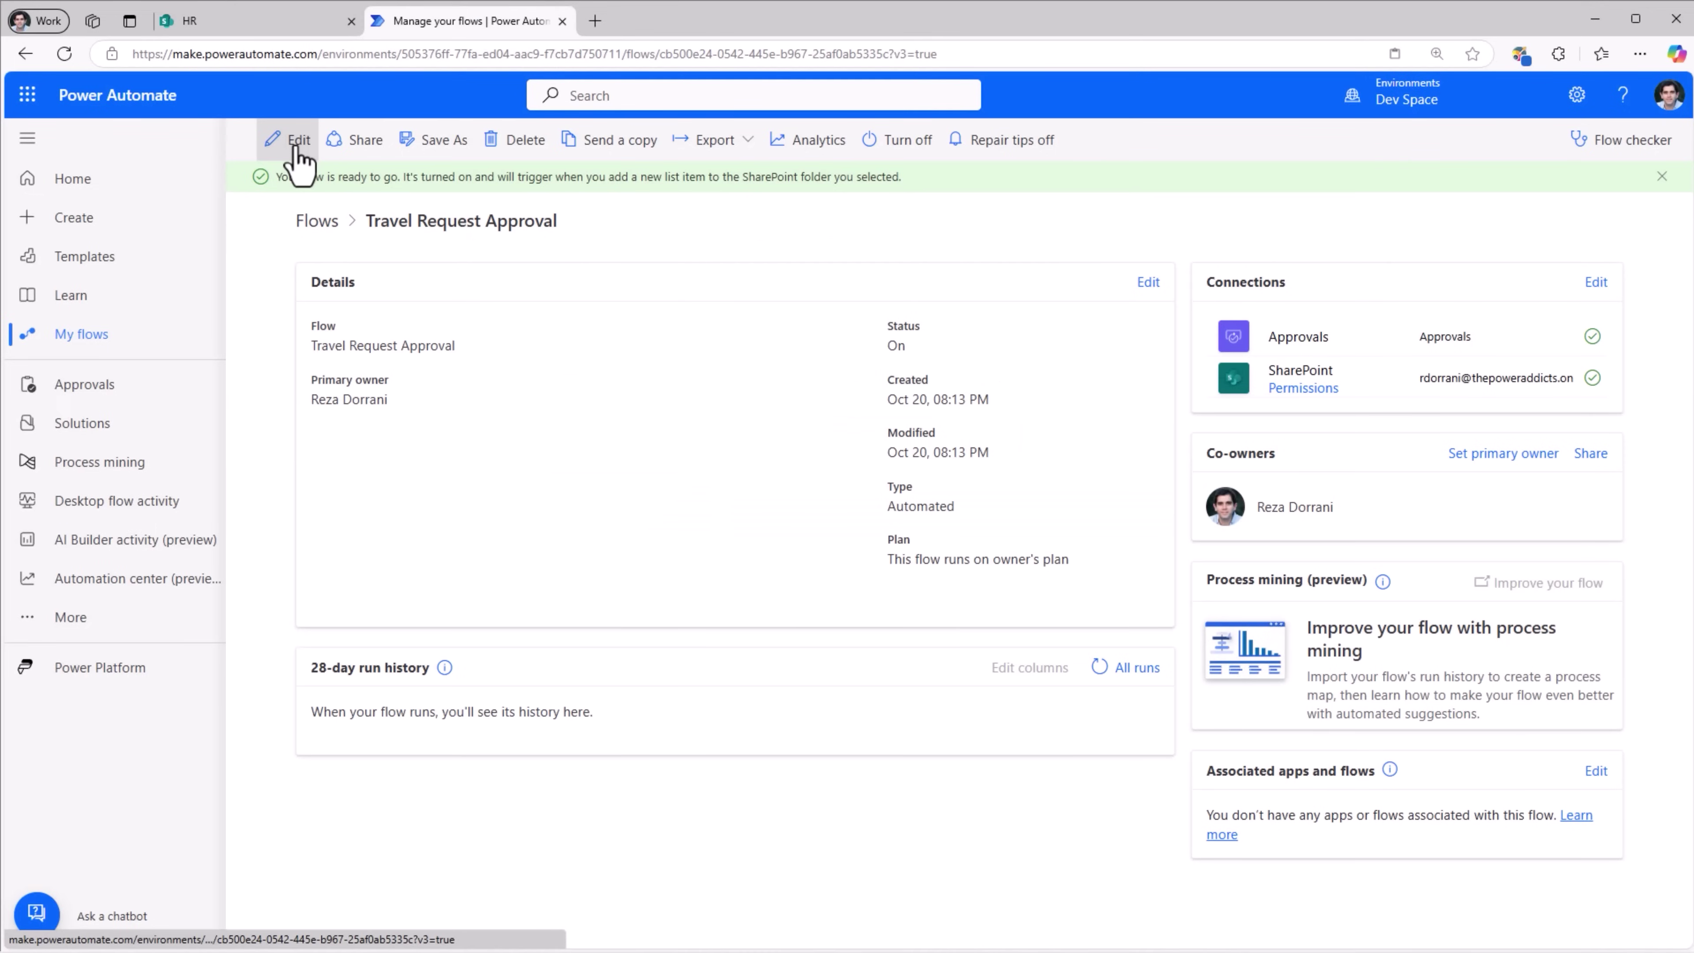
Step: Edit the flow and review the approval step, keeping First to respond as its approval type
{"action": "left_click", "coordinate": [297, 144]}
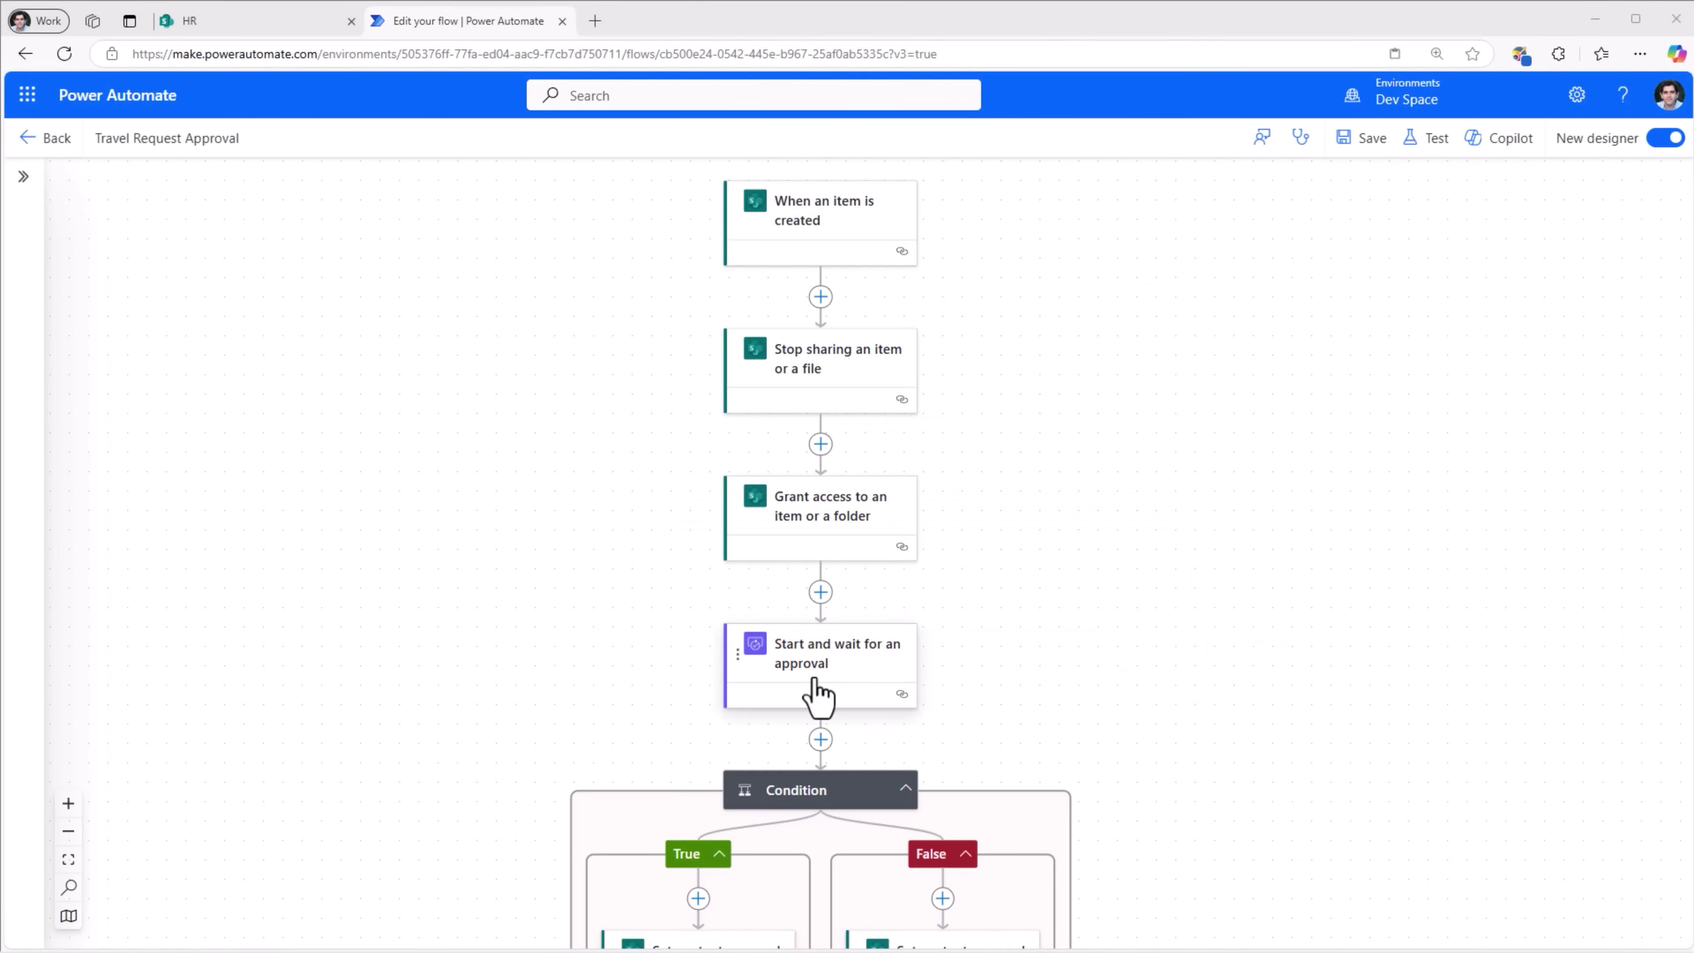
{"action": "left_click", "coordinate": [819, 694]}
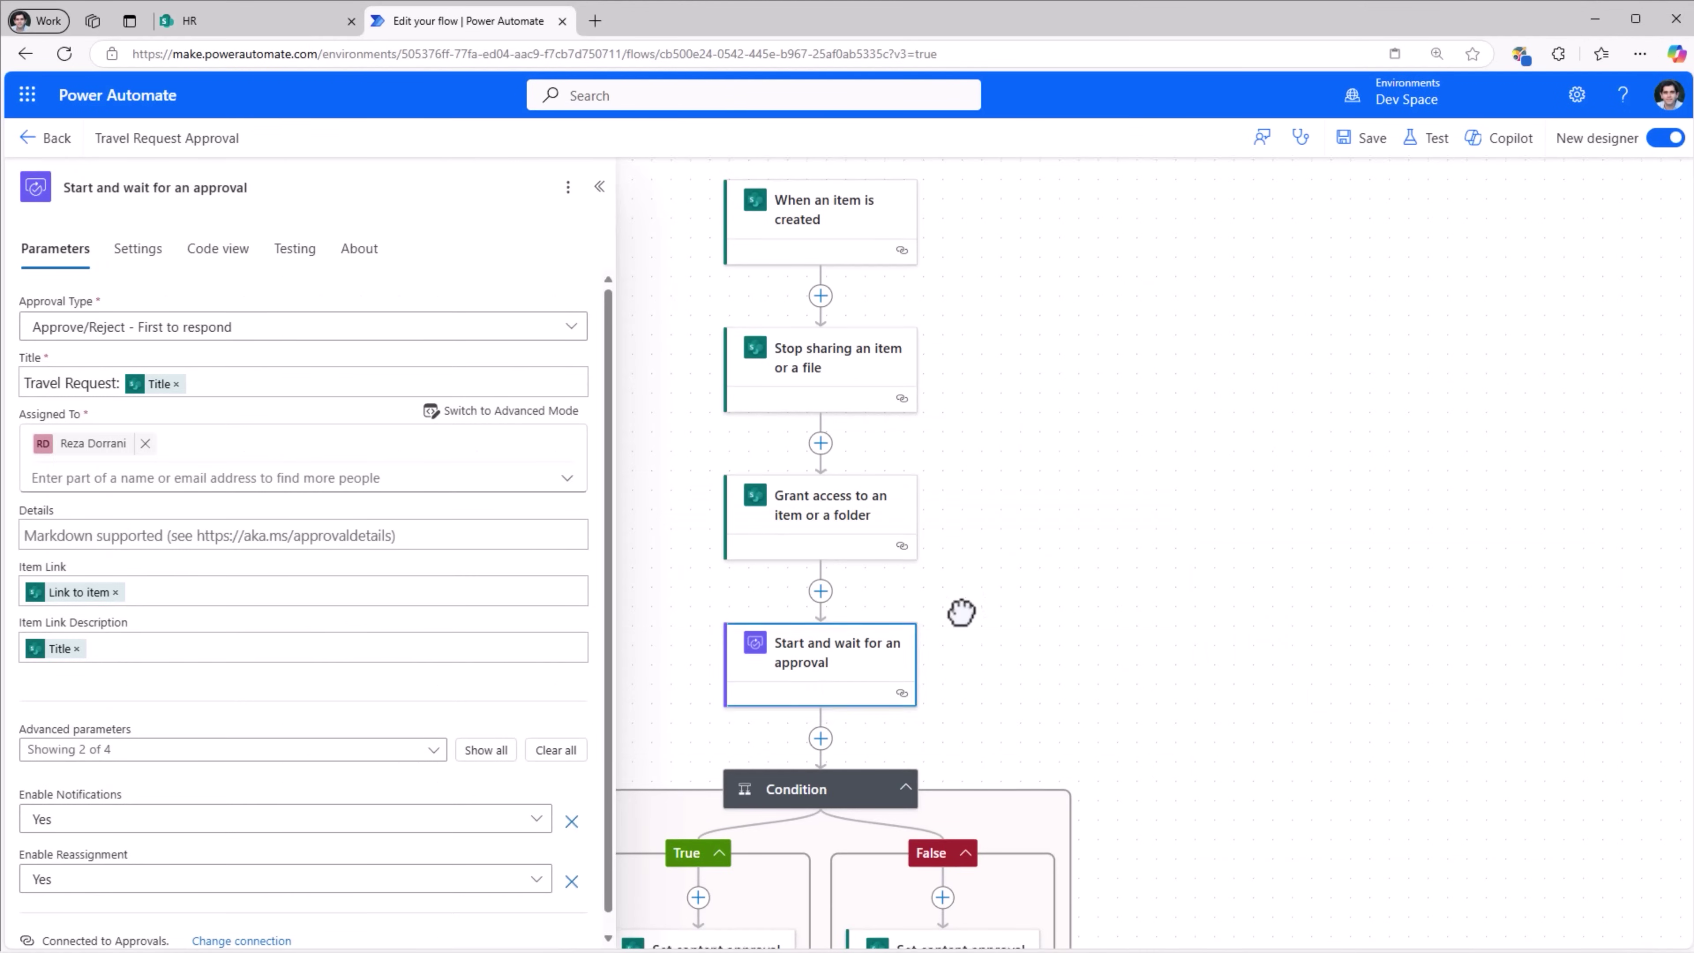
{"action": "left_click_drag", "start_coordinate": [961, 612], "coordinate": [1081, 295]}
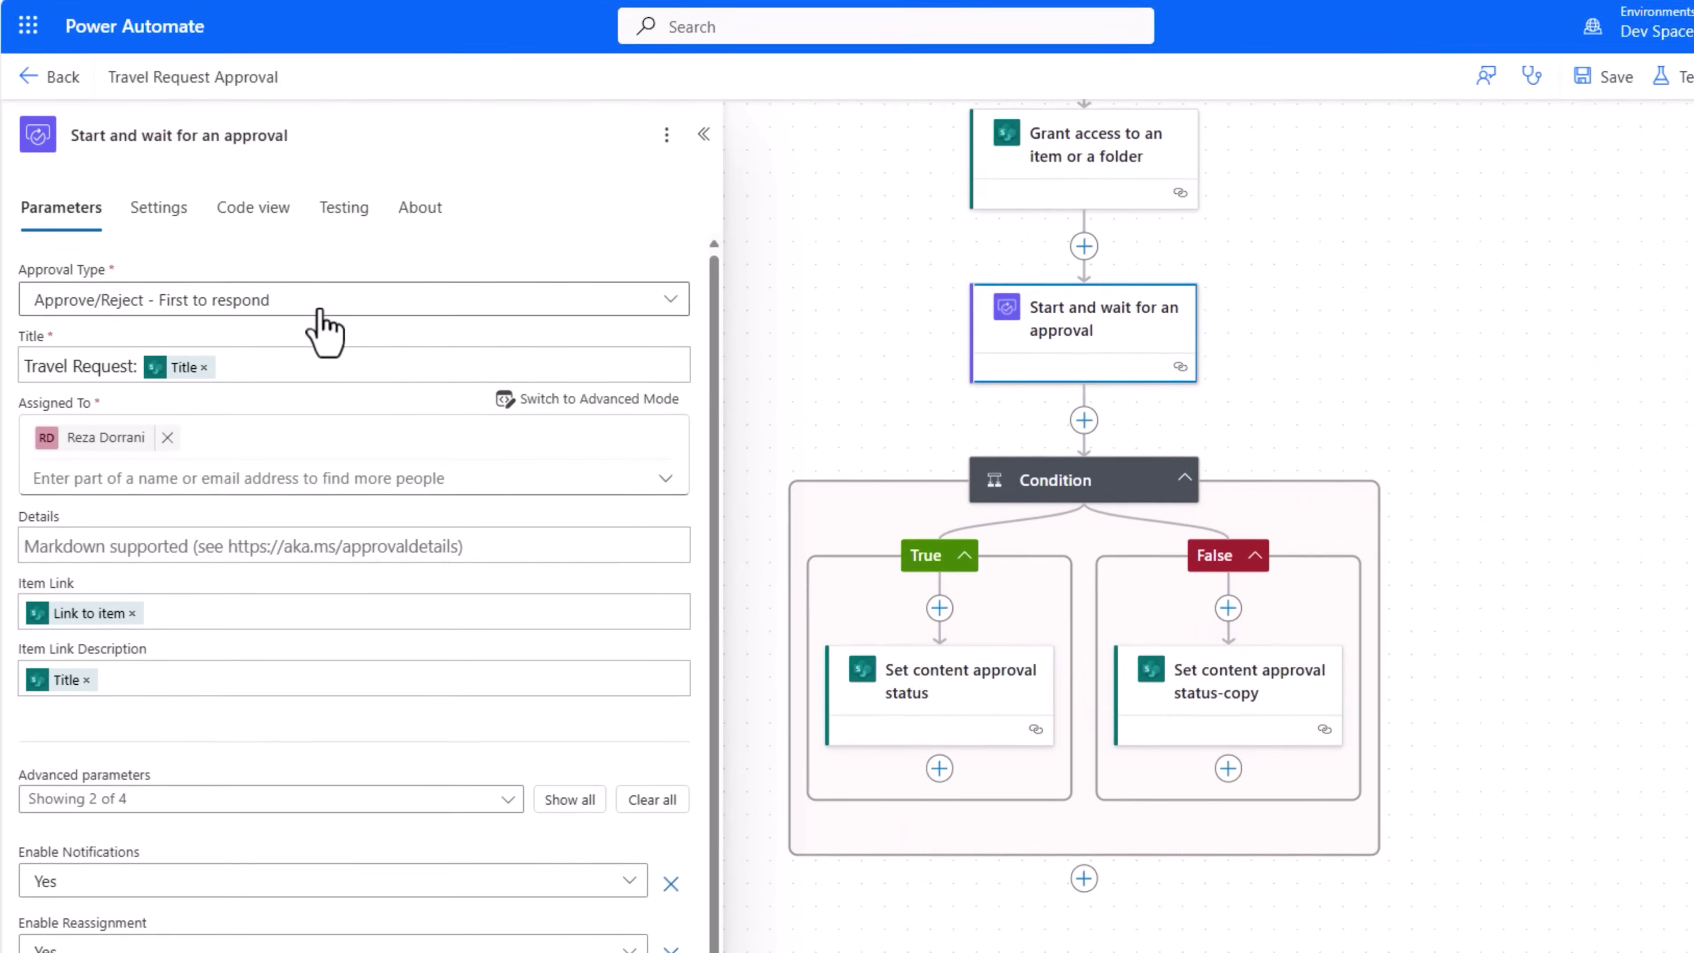
{"action": "left_click", "coordinate": [274, 327]}
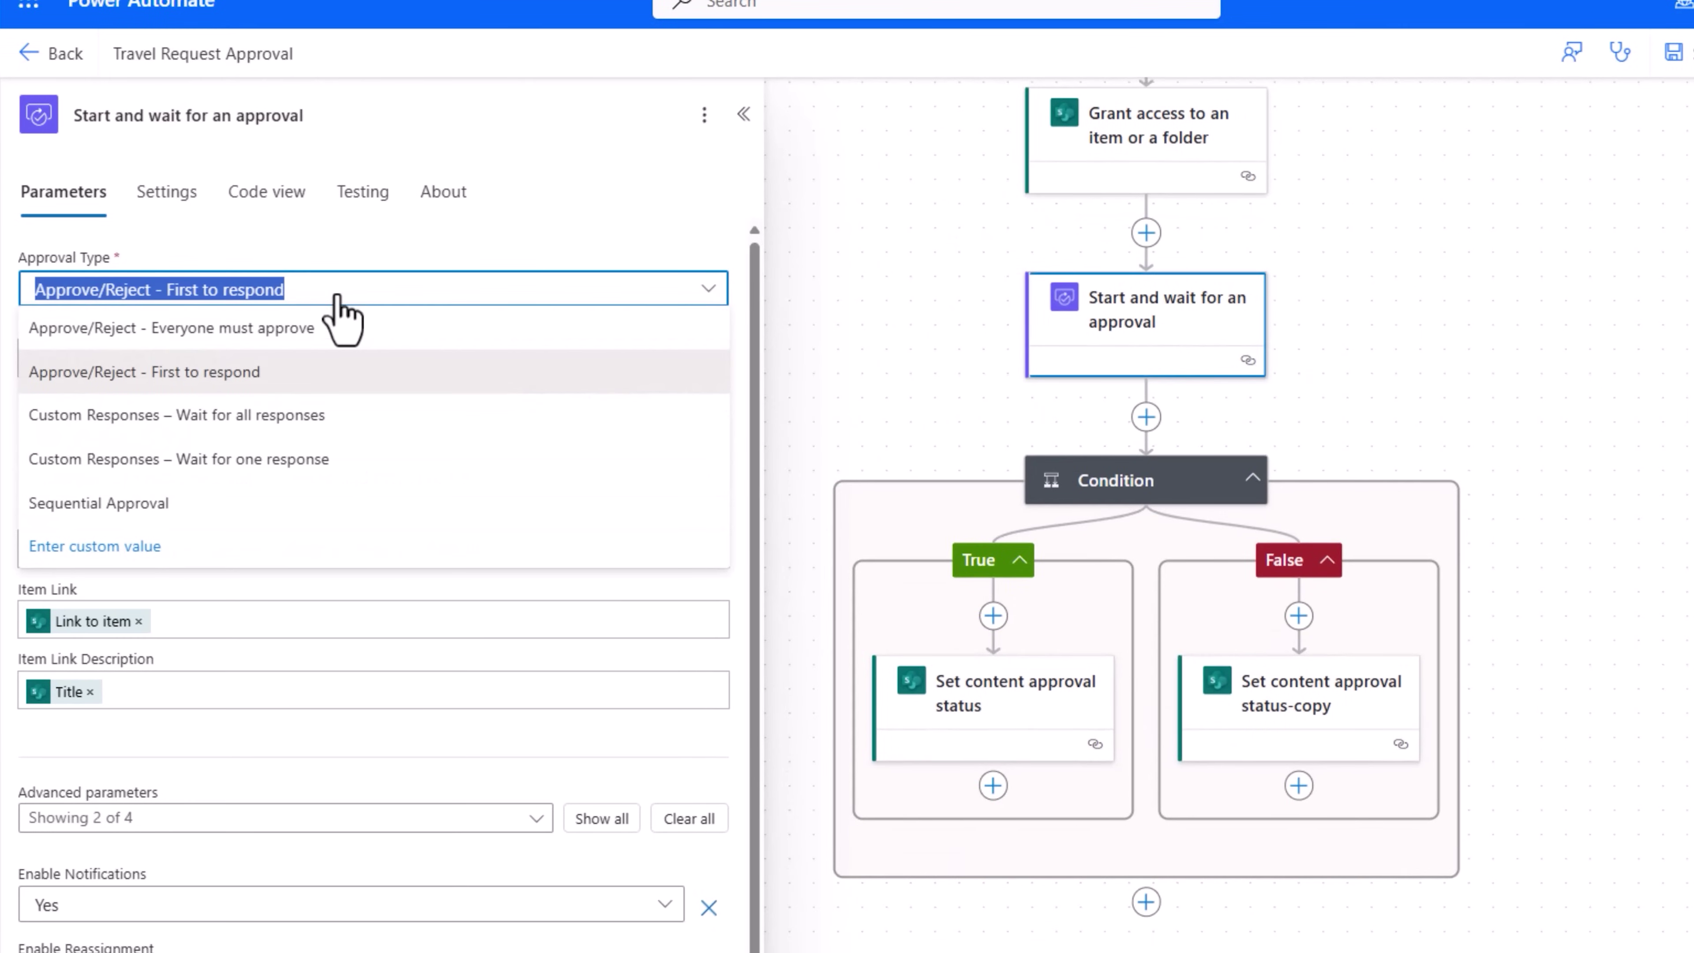
{"action": "left_click", "coordinate": [637, 267]}
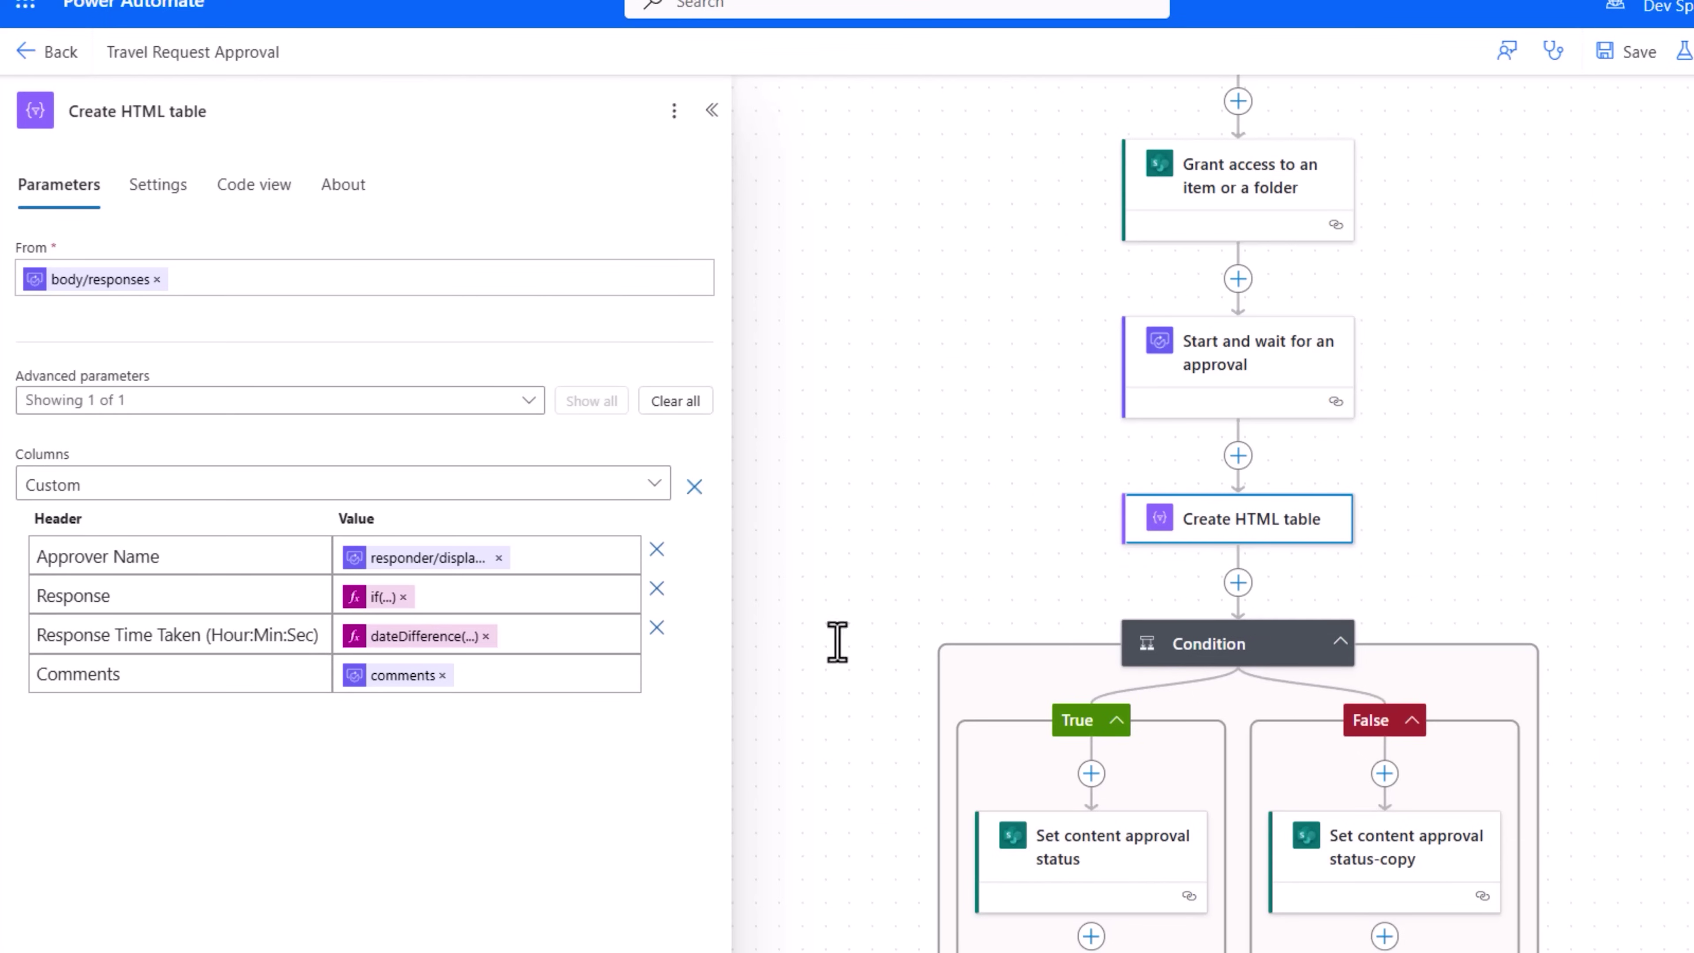
Step: Add a SharePoint Update item action after the Create HTML table step
{"action": "left_click", "coordinate": [1238, 582]}
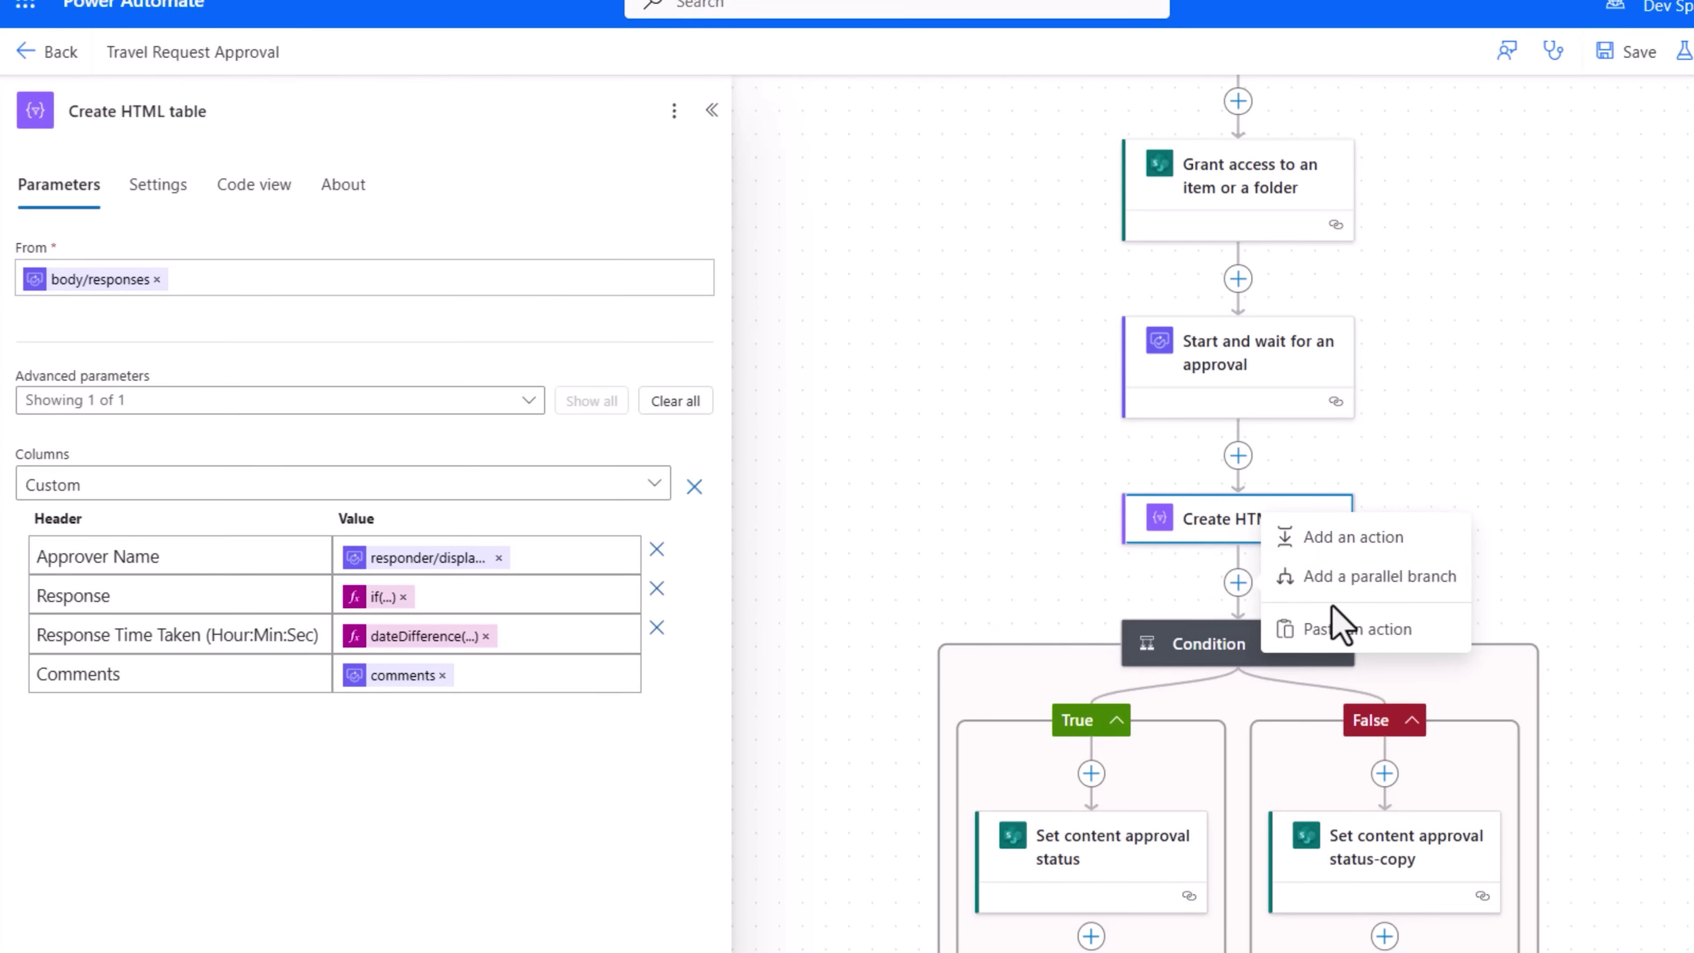
{"action": "left_click", "coordinate": [1293, 537]}
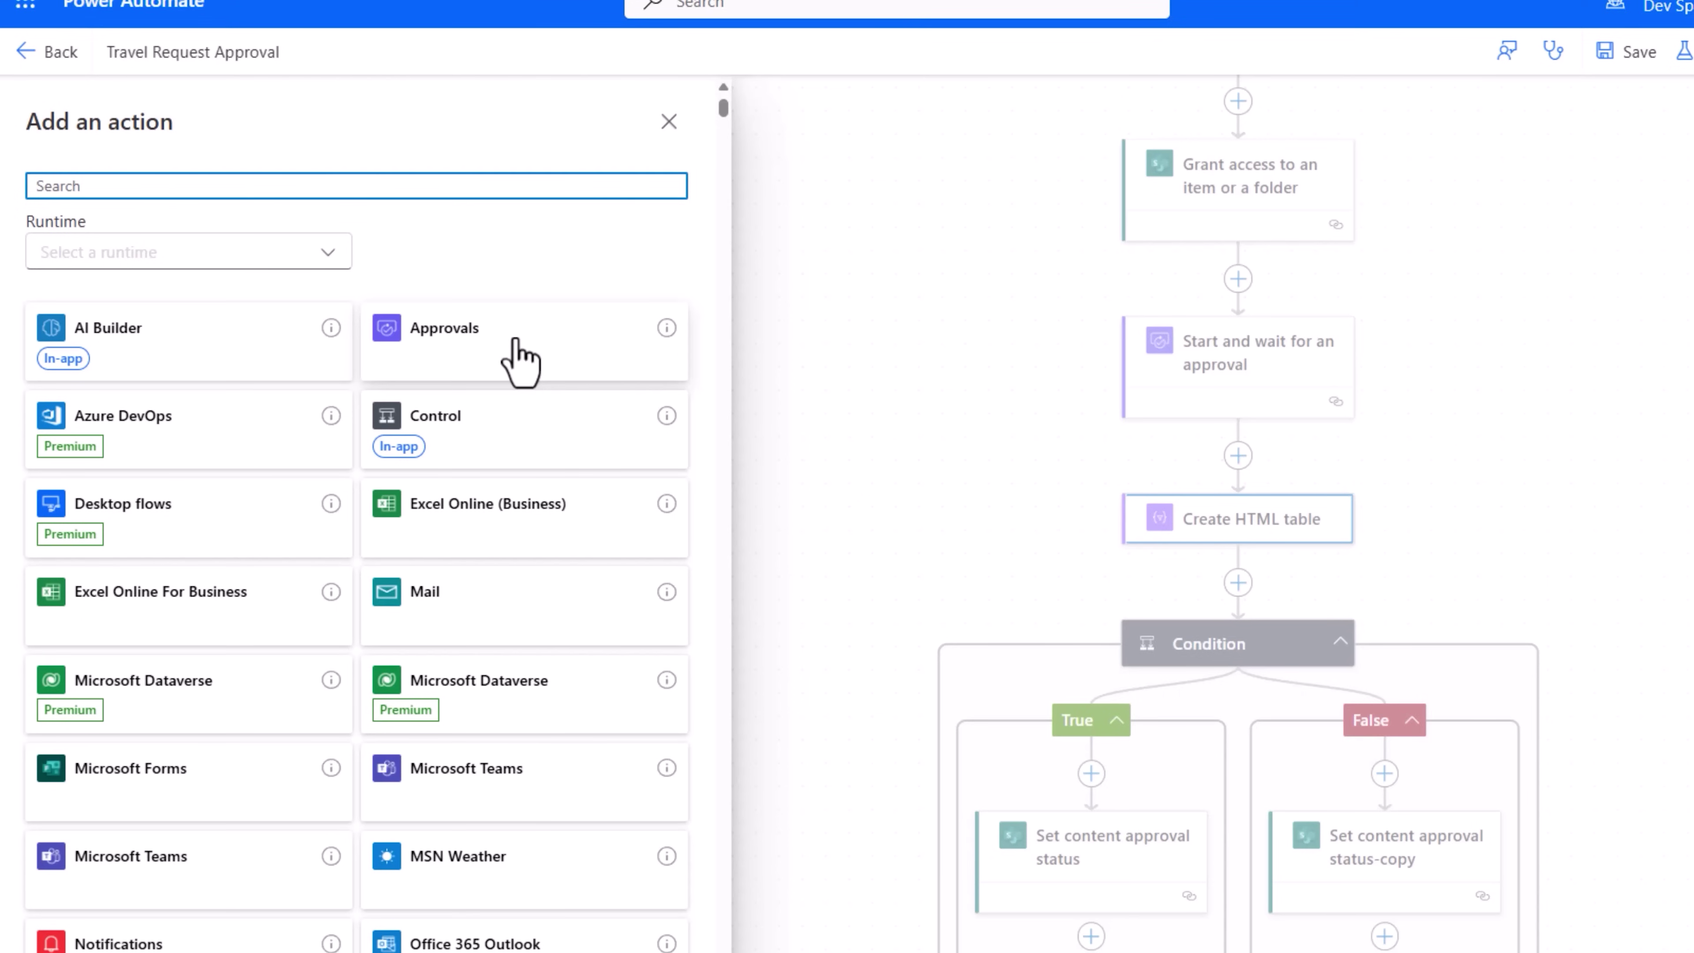
{"action": "type", "text": "update item"}
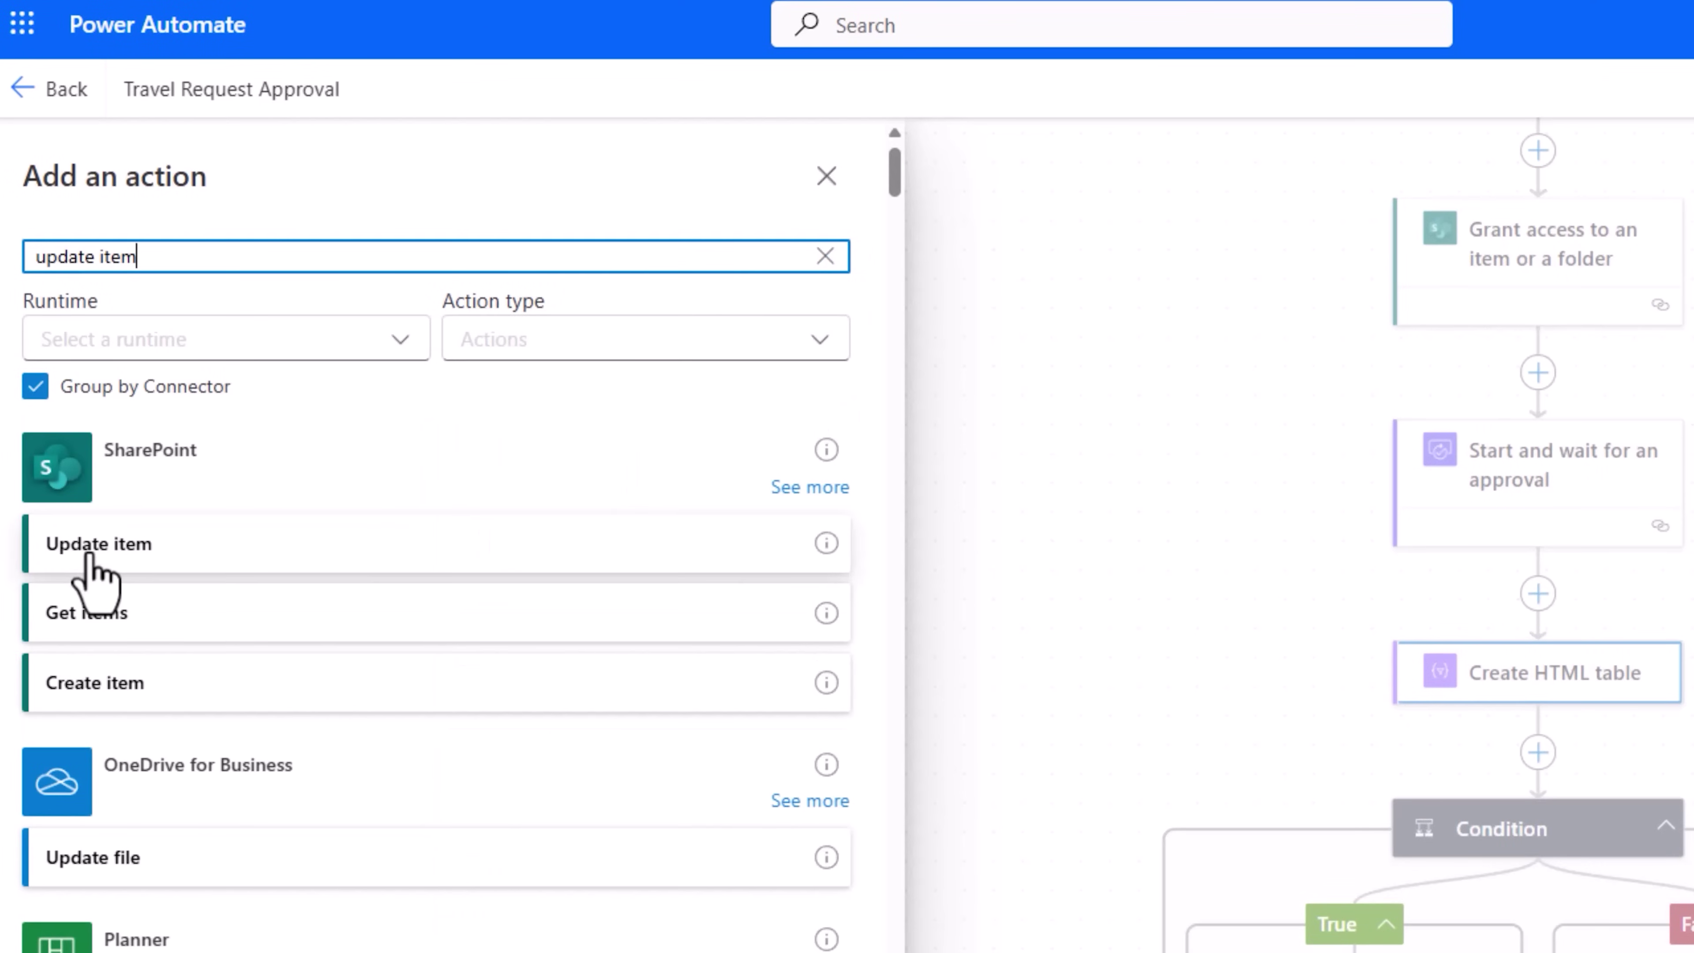
{"action": "left_click", "coordinate": [94, 544]}
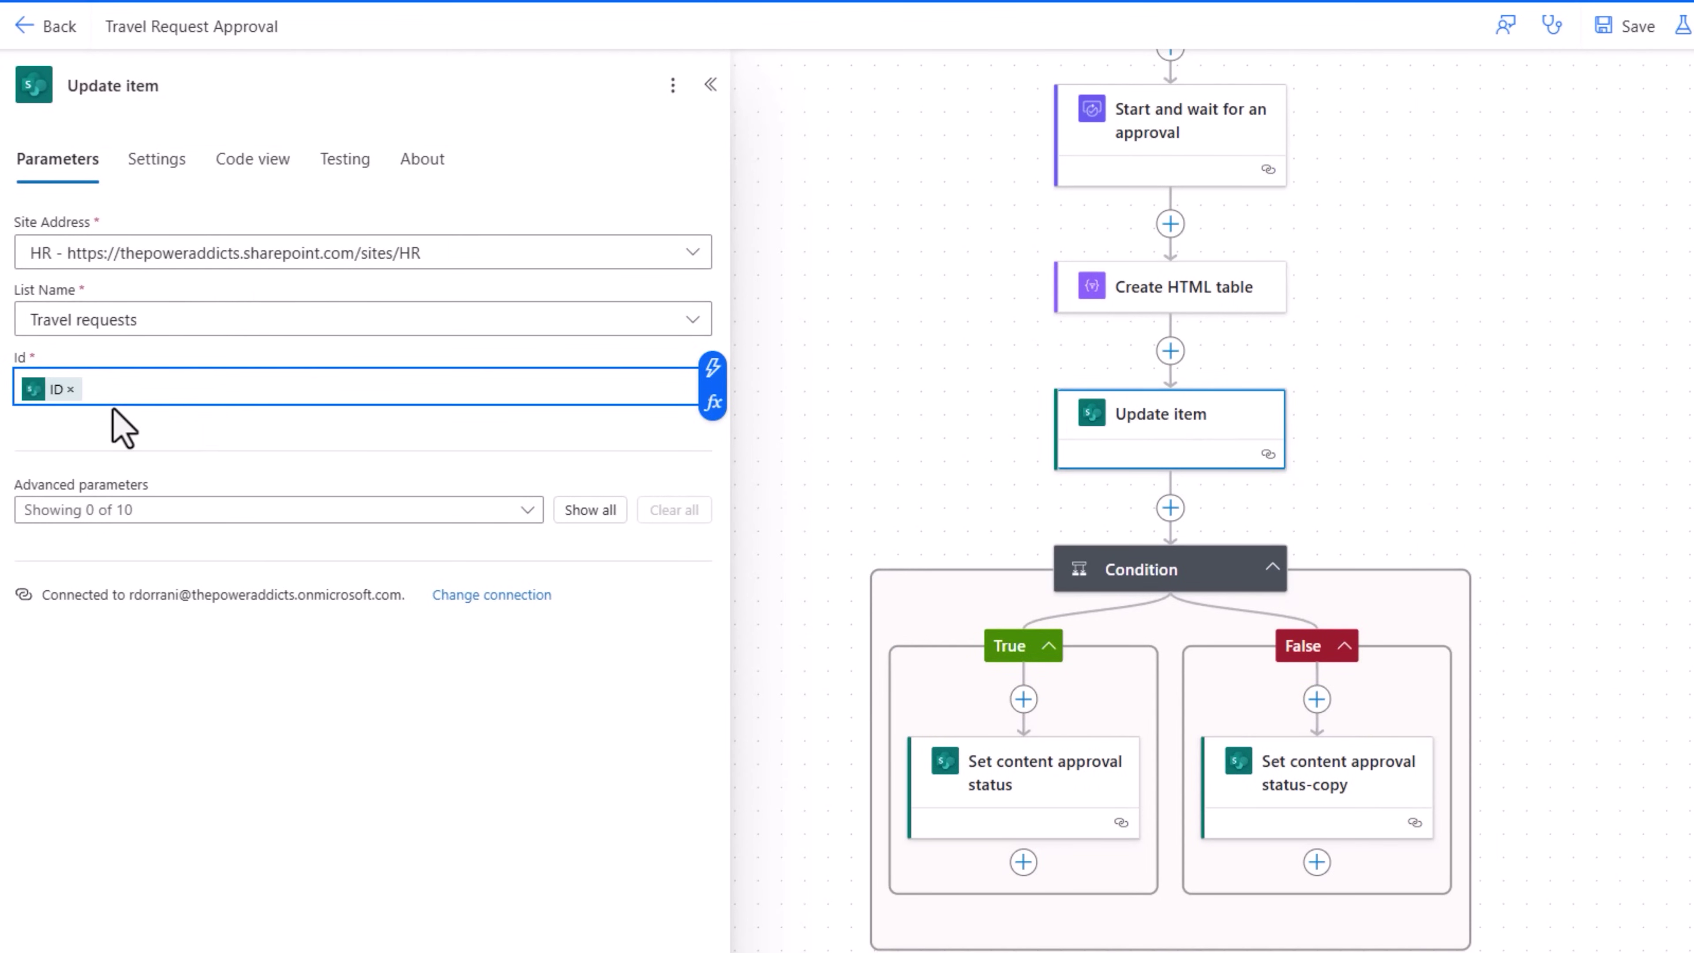
Step: Fill the item's Comments with the pasted replace() expression and save the flow
{"action": "left_click", "coordinate": [582, 514]}
{"action": "scroll", "coordinate": [280, 567], "scroll_direction": "down", "scroll_amount": 5}
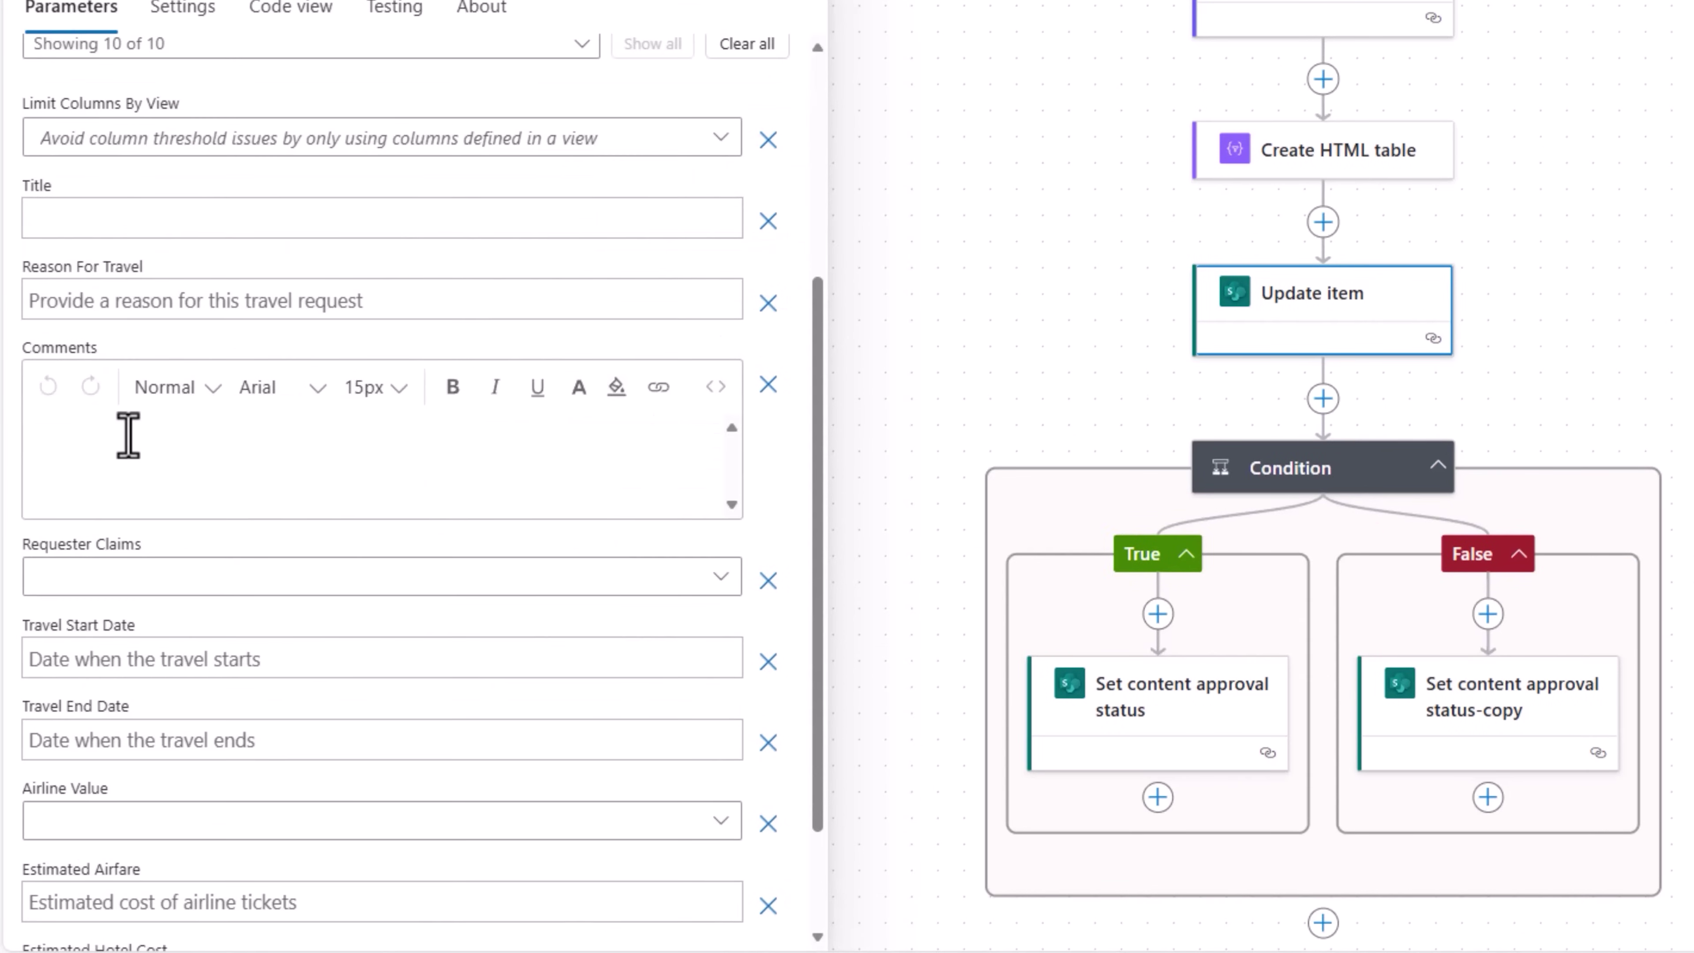
{"action": "left_click", "coordinate": [128, 435]}
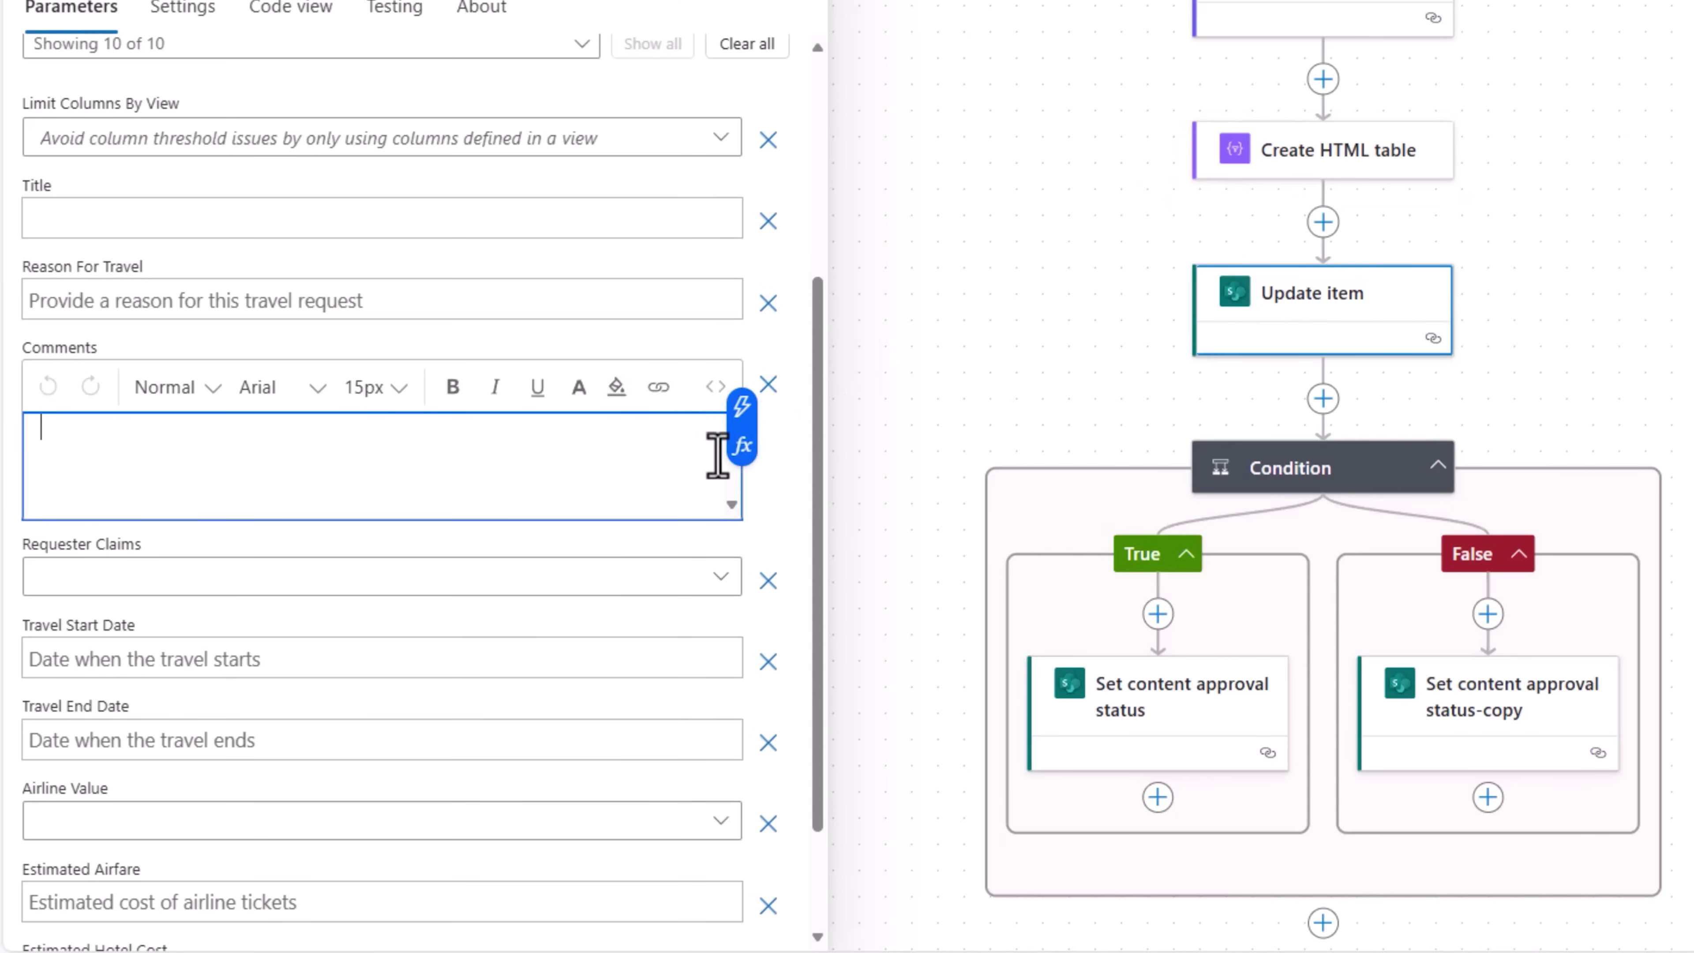
{"action": "left_click", "coordinate": [741, 446]}
{"action": "type", "text": "replace(body('Create_HTML_table'),'<table>','<table border=\"1\" cellpadding=\"20\">')"}
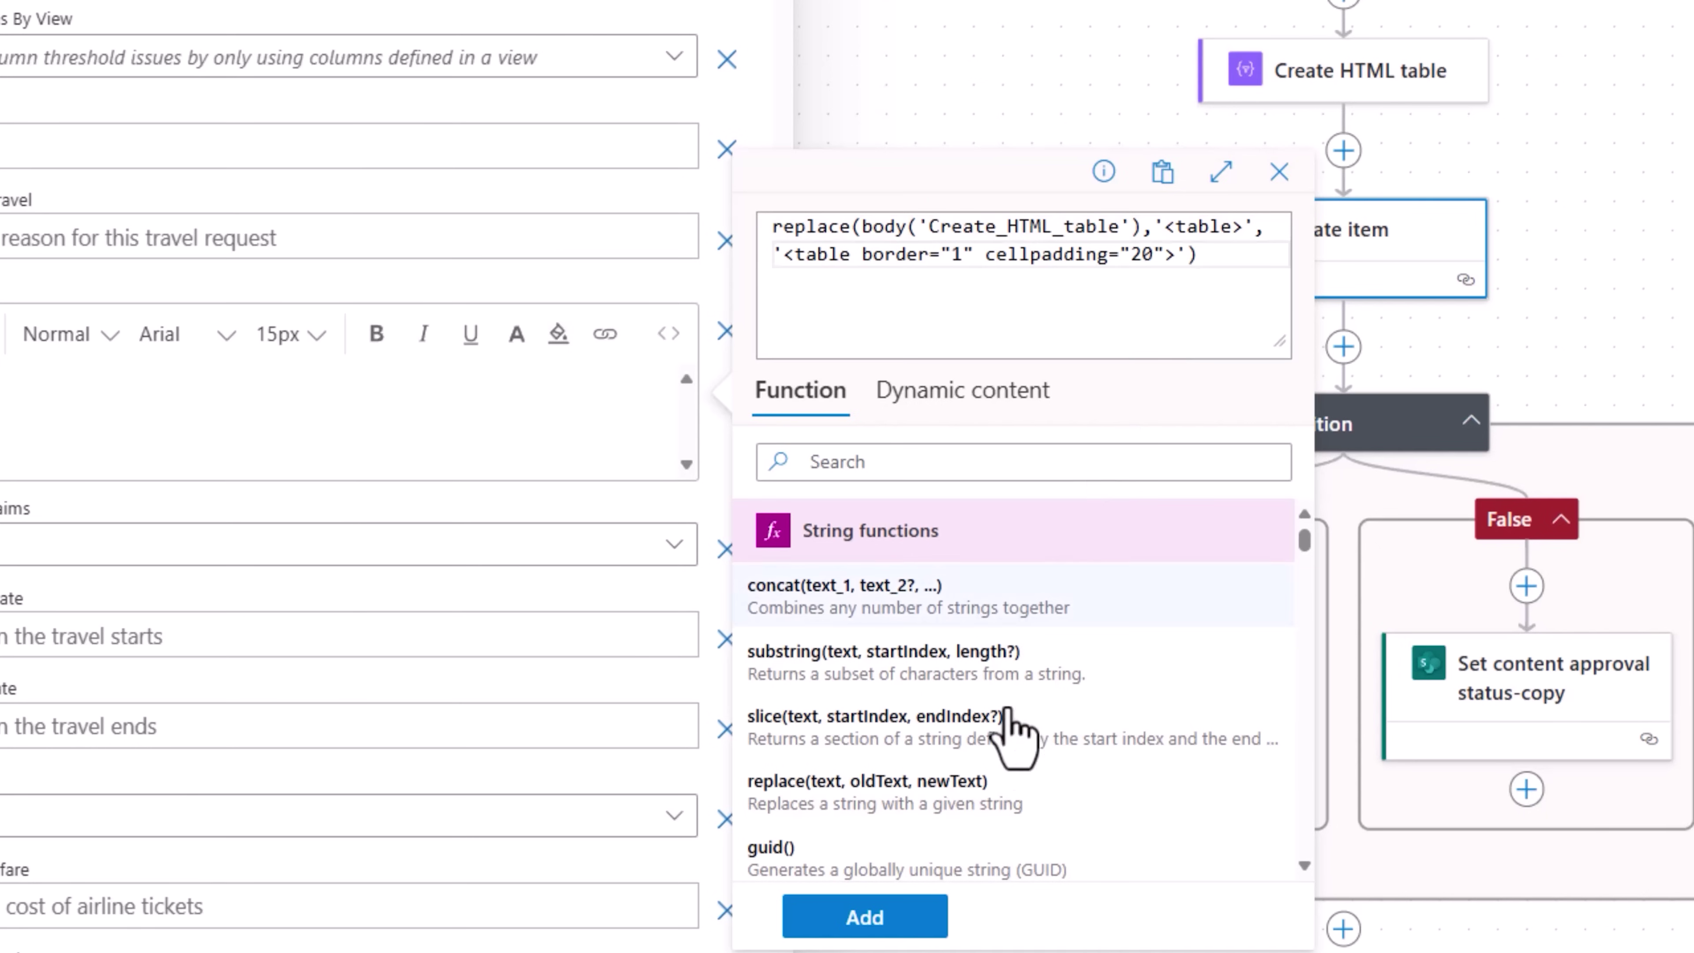
{"action": "left_click", "coordinate": [863, 921]}
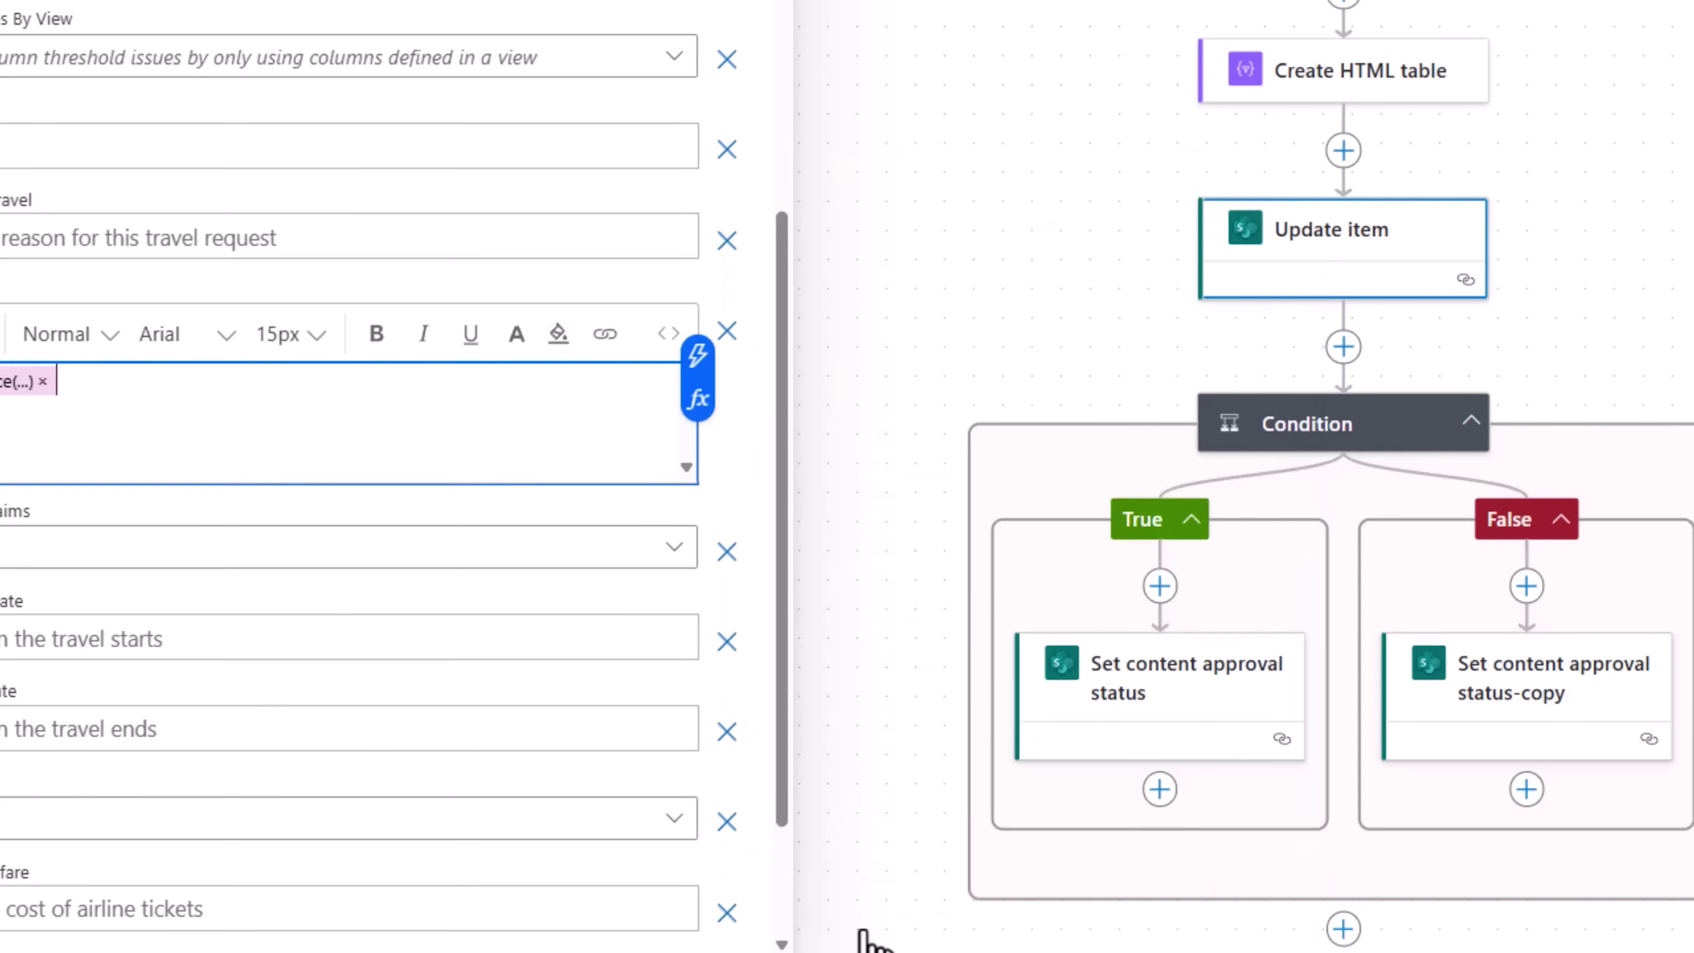
{"action": "left_click", "coordinate": [1493, 61]}
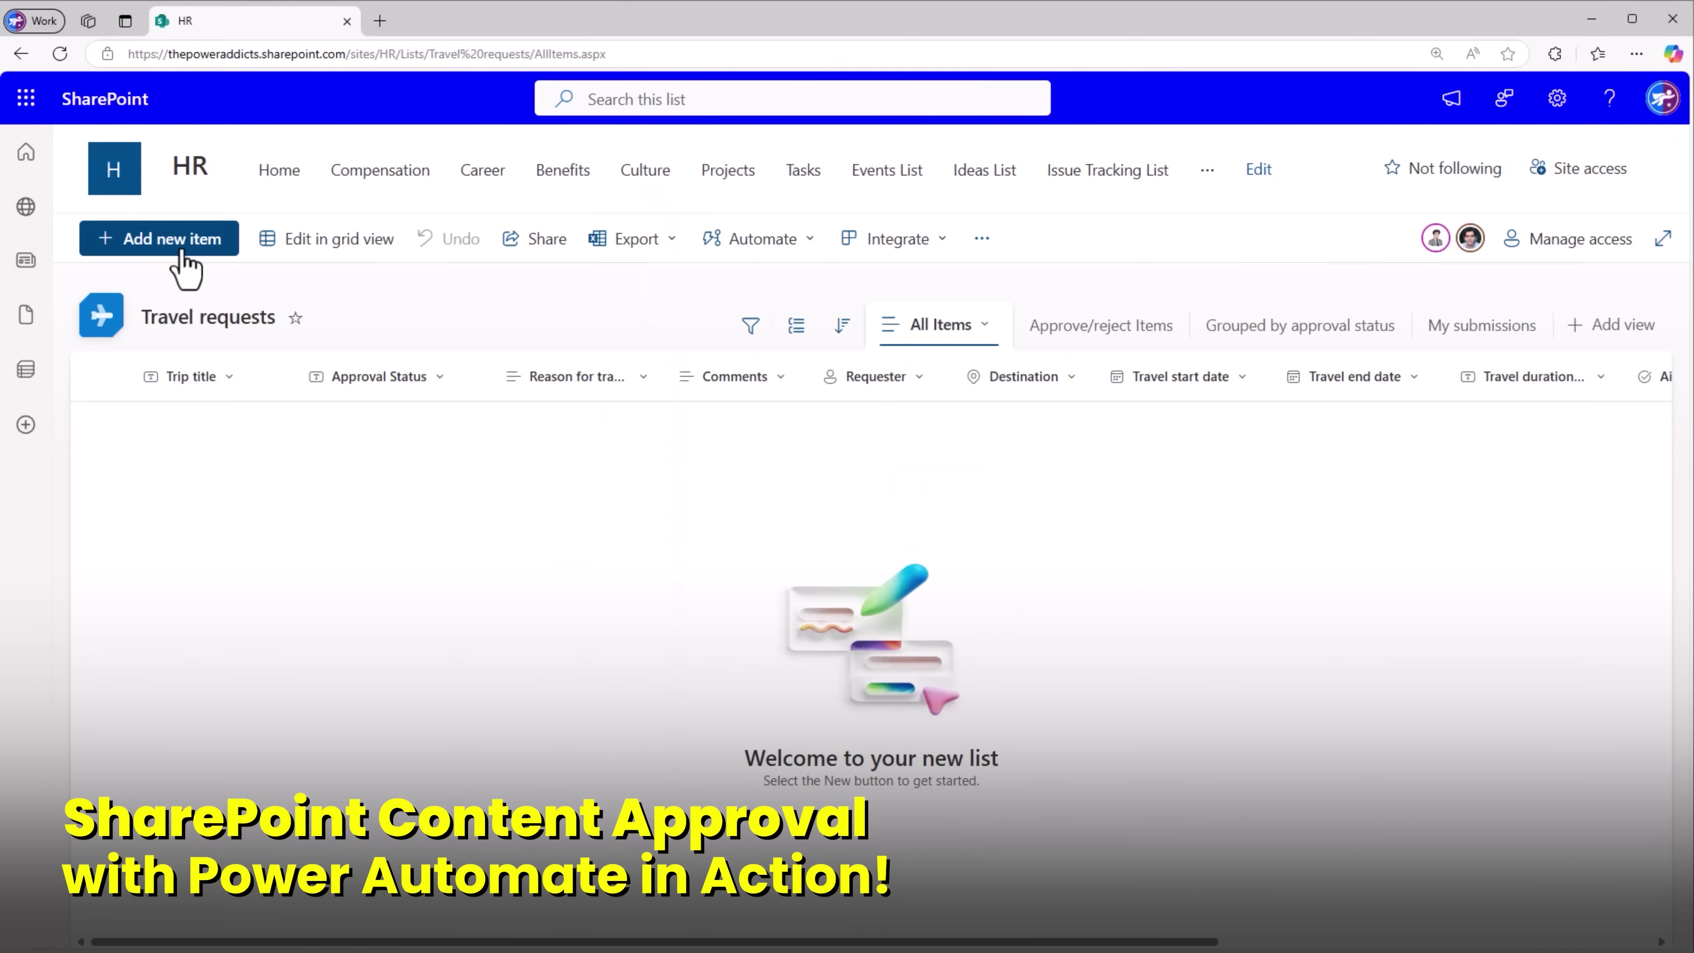
Step: Submit a Travel to Seattle request commented 'travelling for project work' in bold orange highlight
{"action": "left_click", "coordinate": [181, 254]}
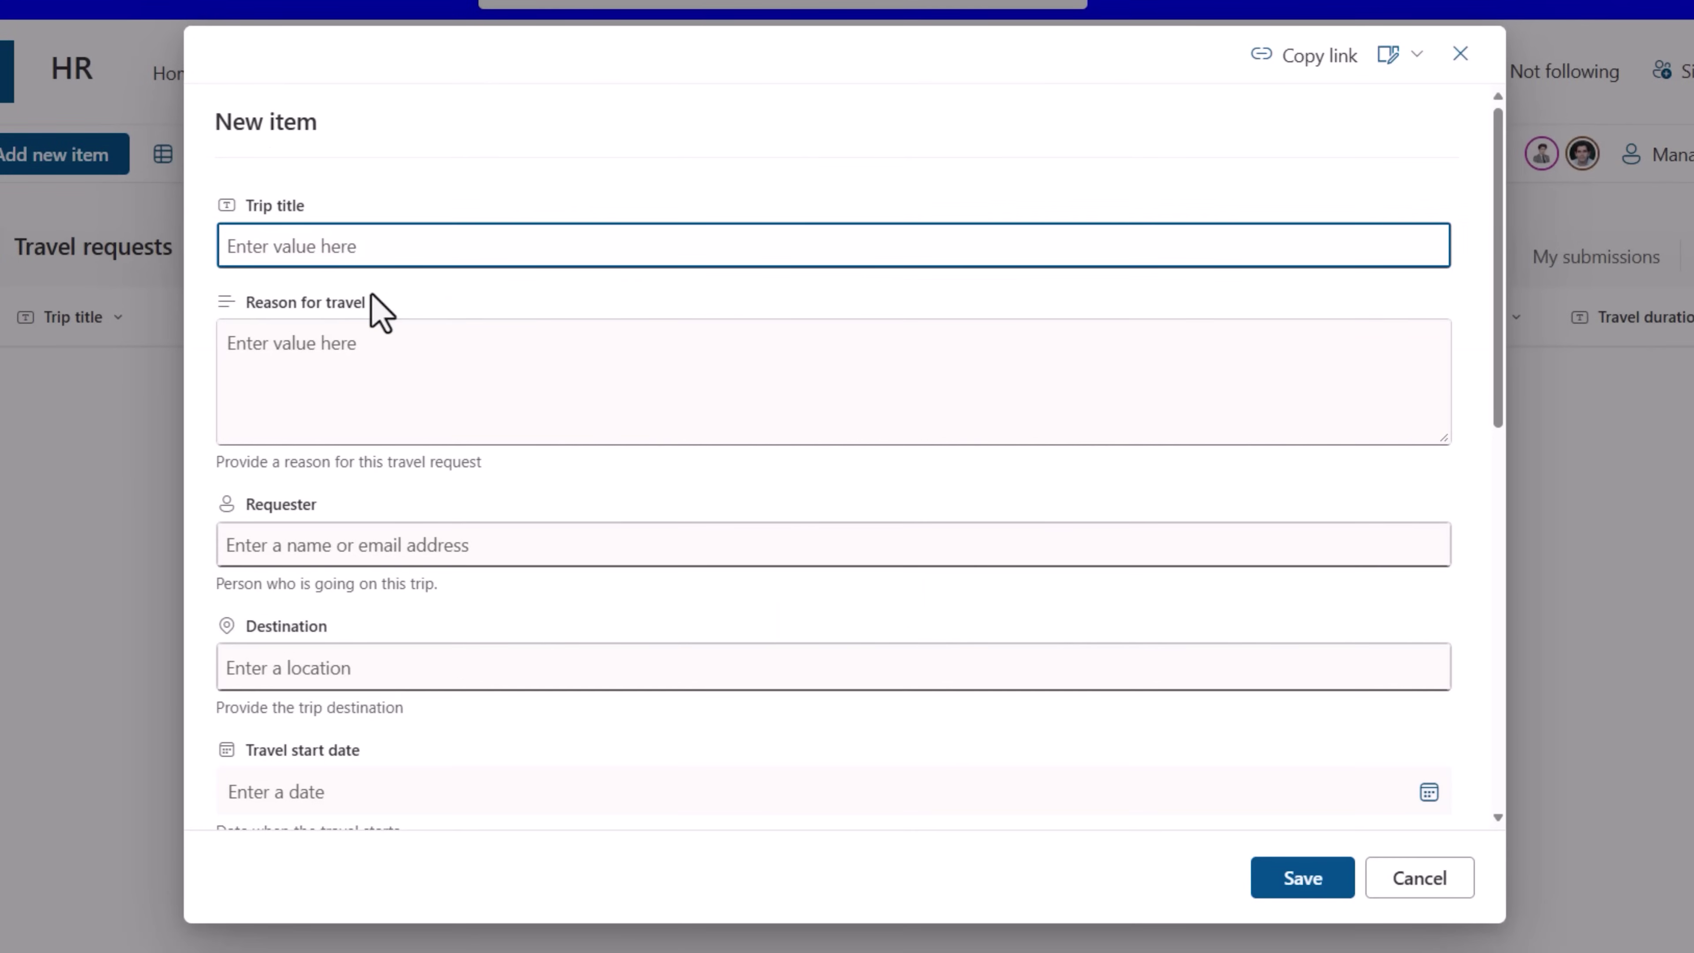
{"action": "scroll", "coordinate": [737, 726], "scroll_direction": "down", "scroll_amount": 15}
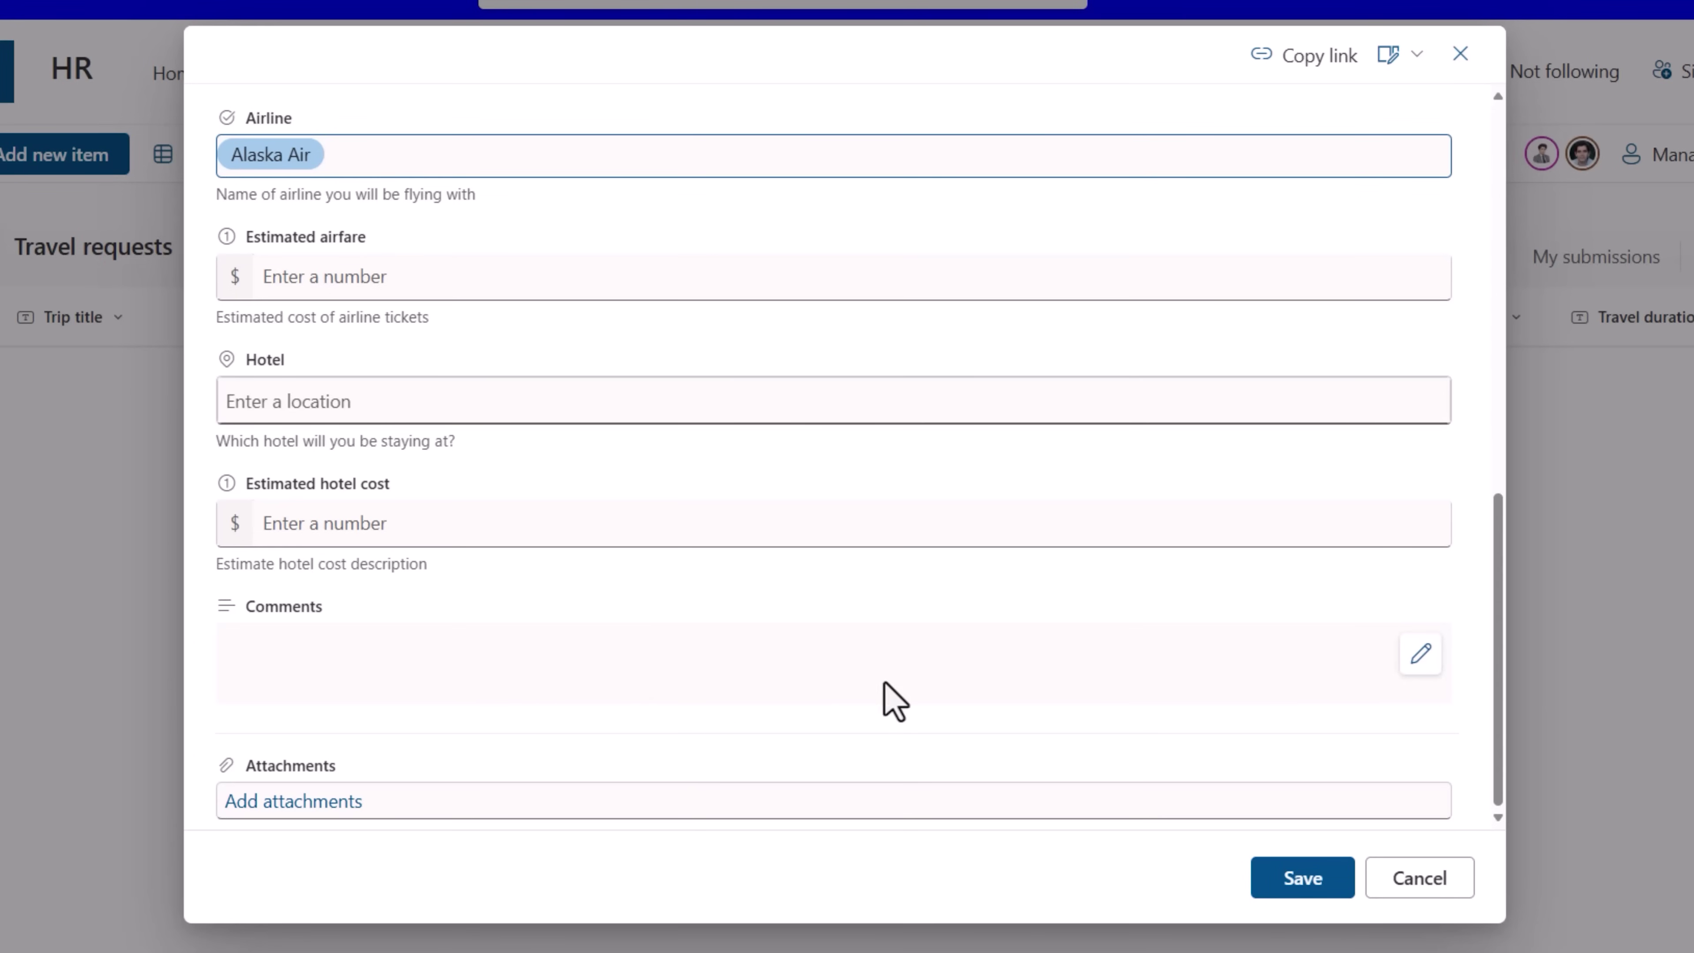
{"action": "left_click", "coordinate": [1419, 657]}
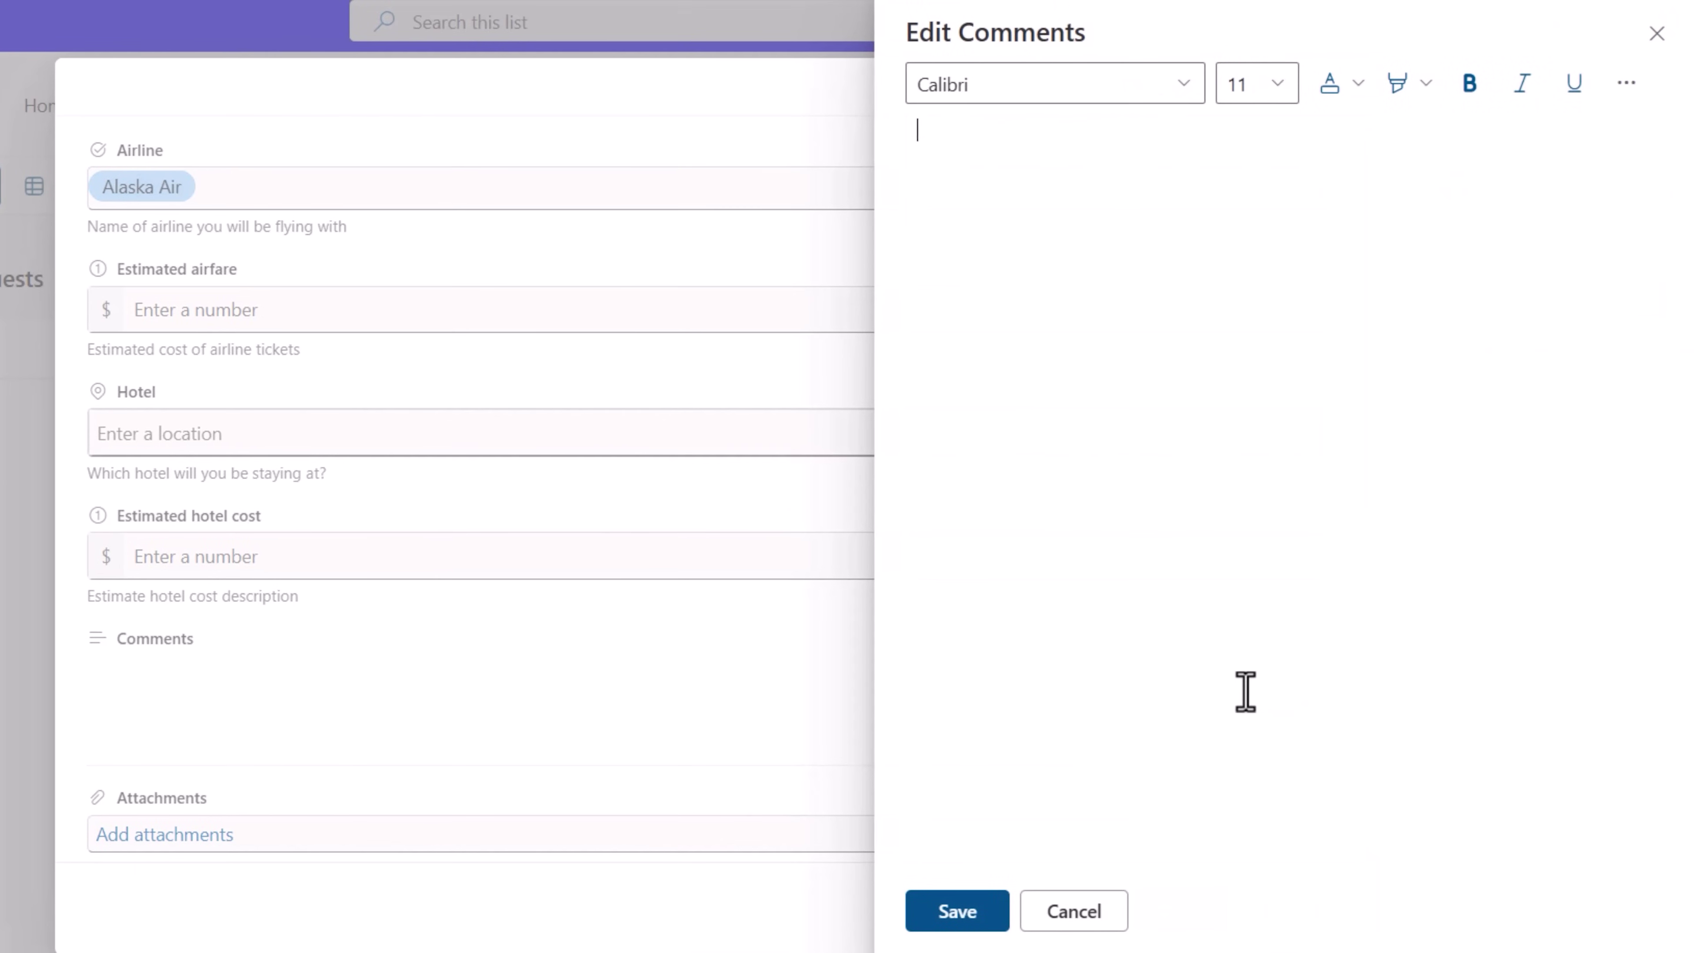
{"action": "type", "text": "travelling for project work"}
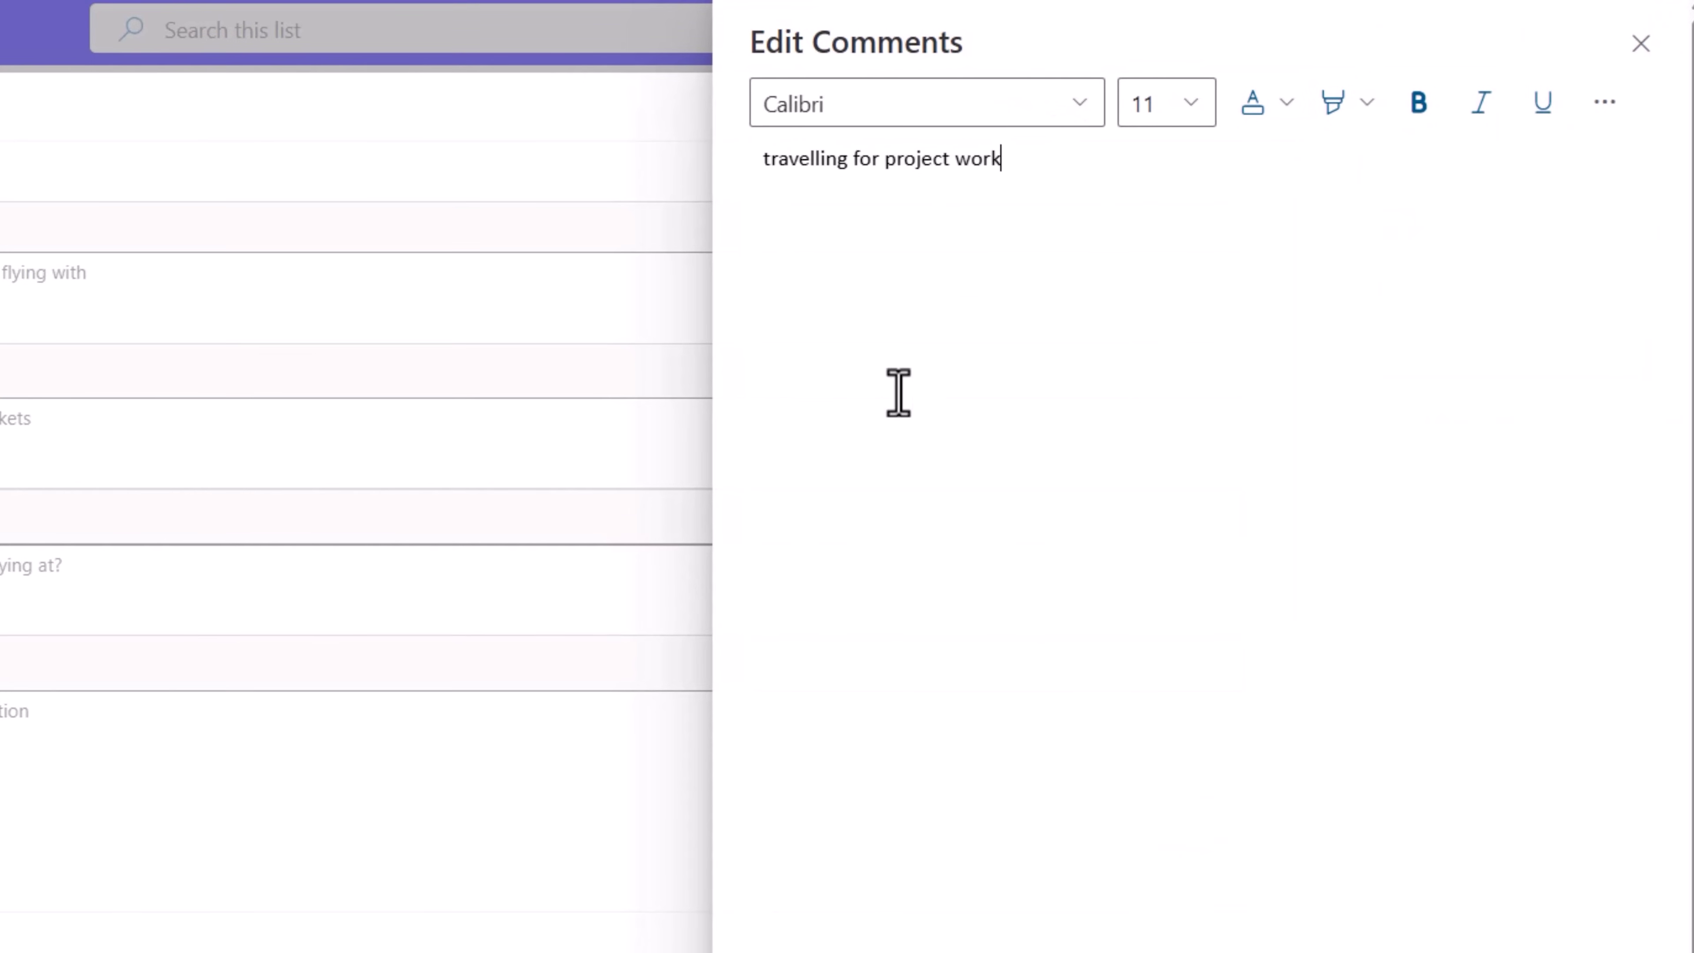
{"action": "key", "text": "ctrl+a"}
{"action": "left_click", "coordinate": [1424, 130]}
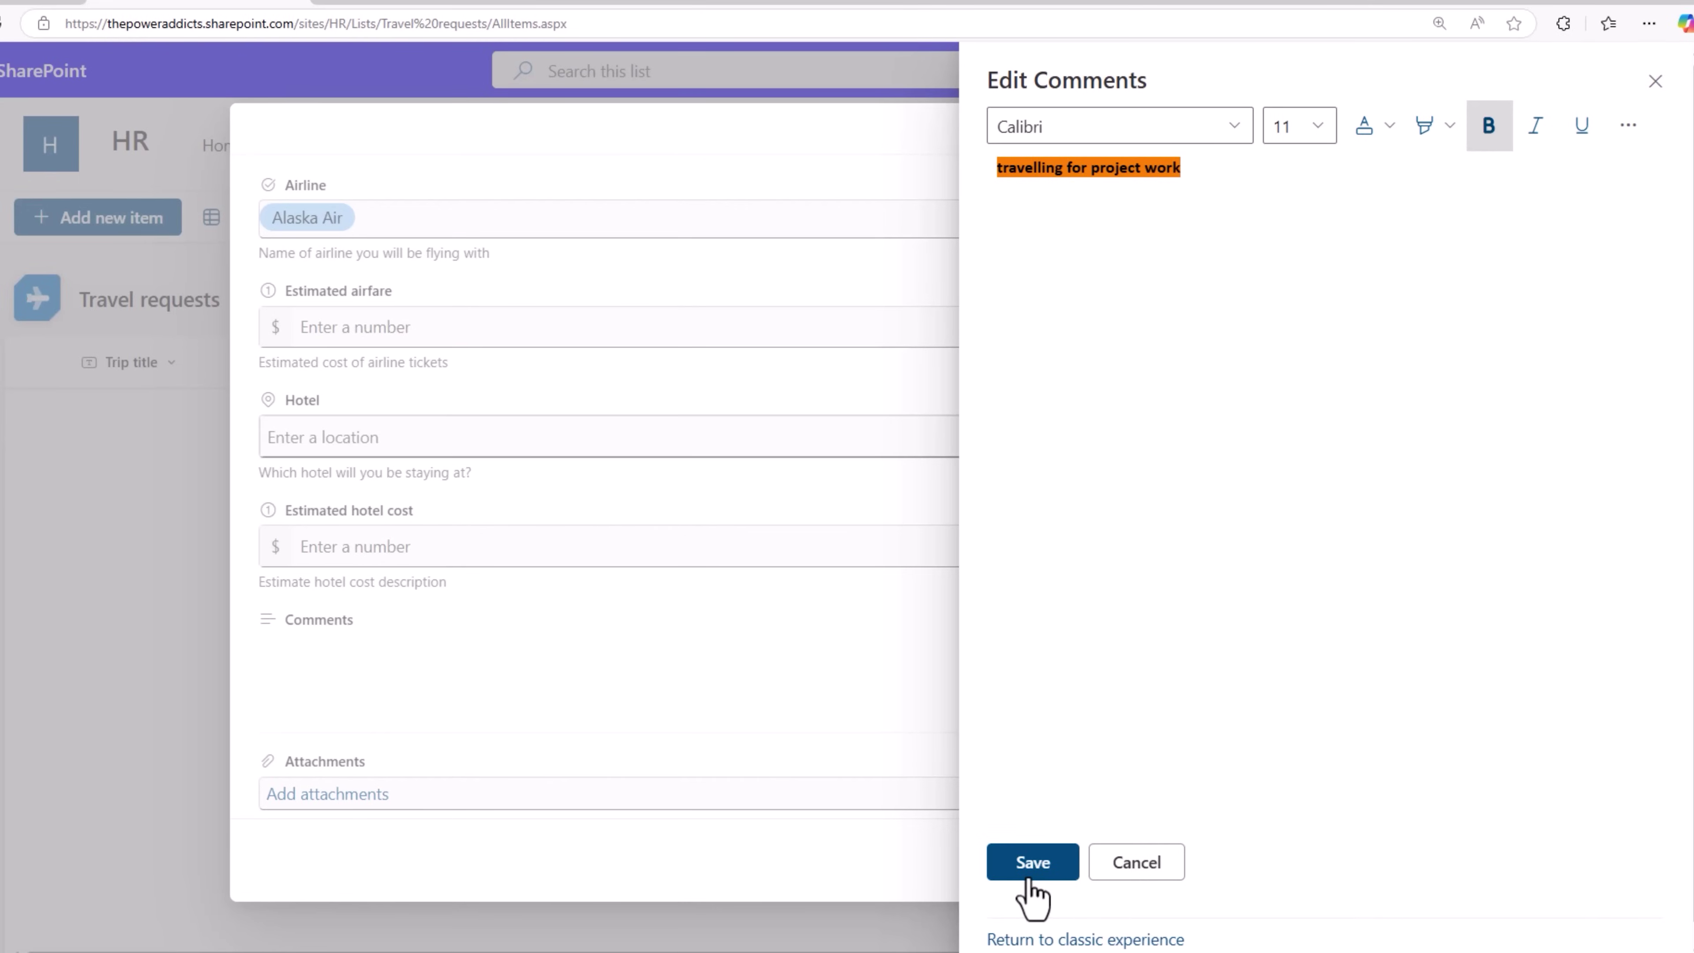
{"action": "left_click", "coordinate": [1031, 883]}
{"action": "left_click", "coordinate": [1218, 871]}
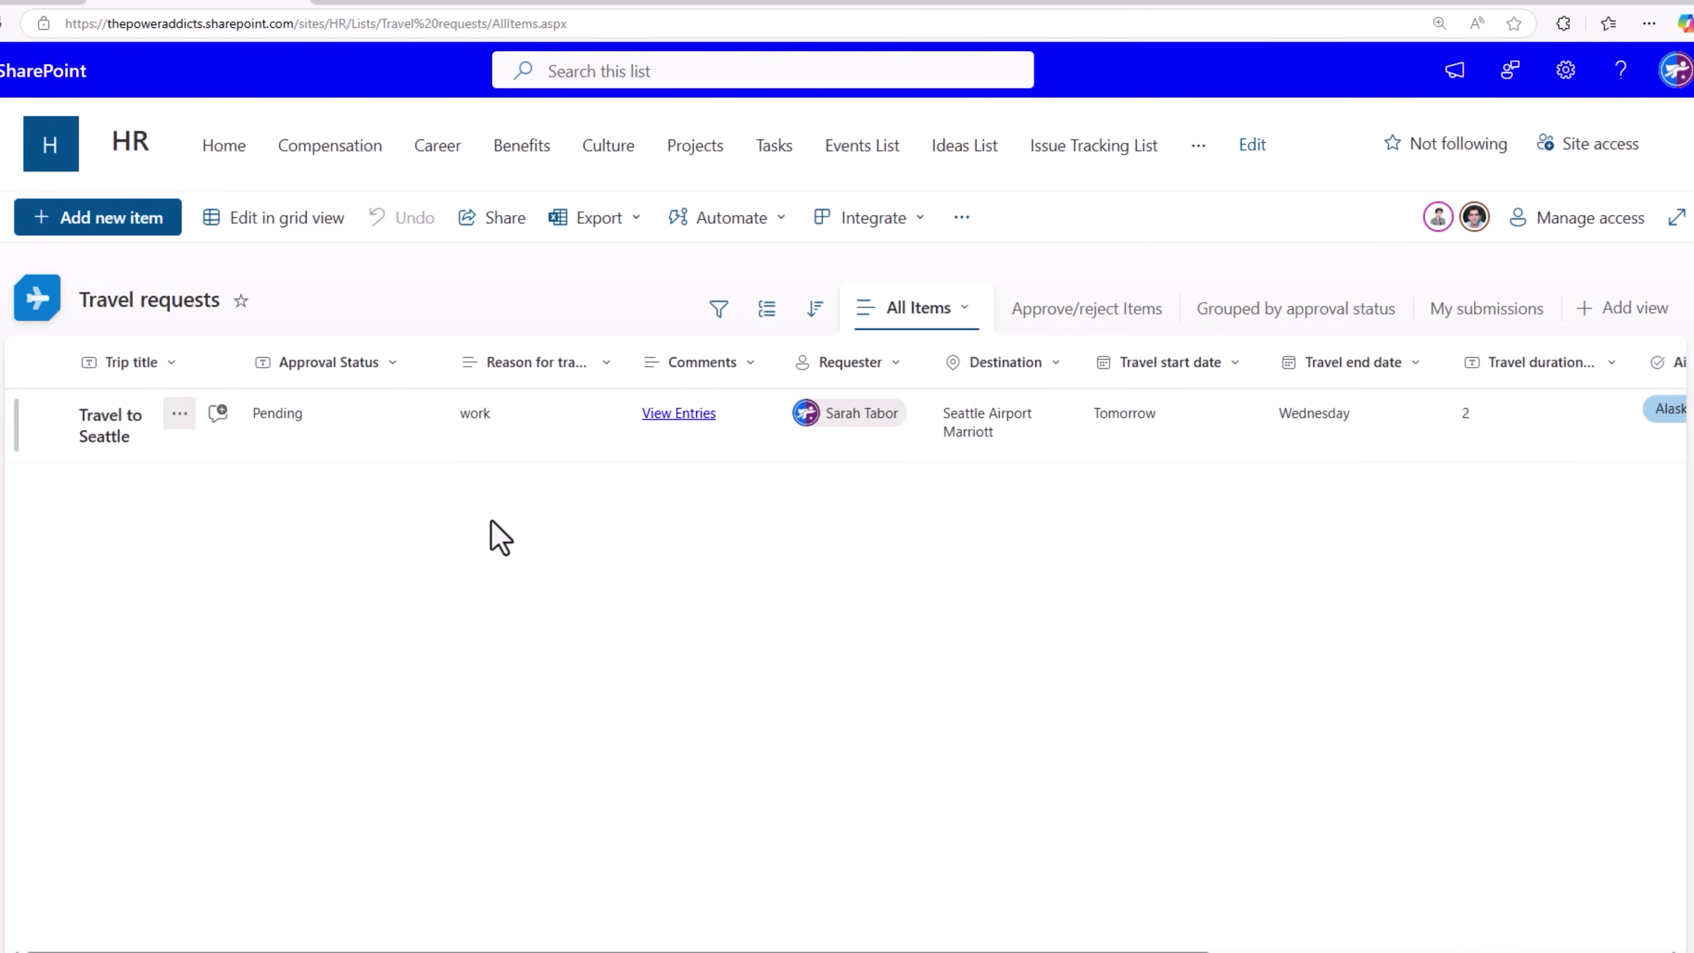
Step: Refresh the list and open the pending Travel to Seattle request's details
{"action": "right_click", "coordinate": [366, 280]}
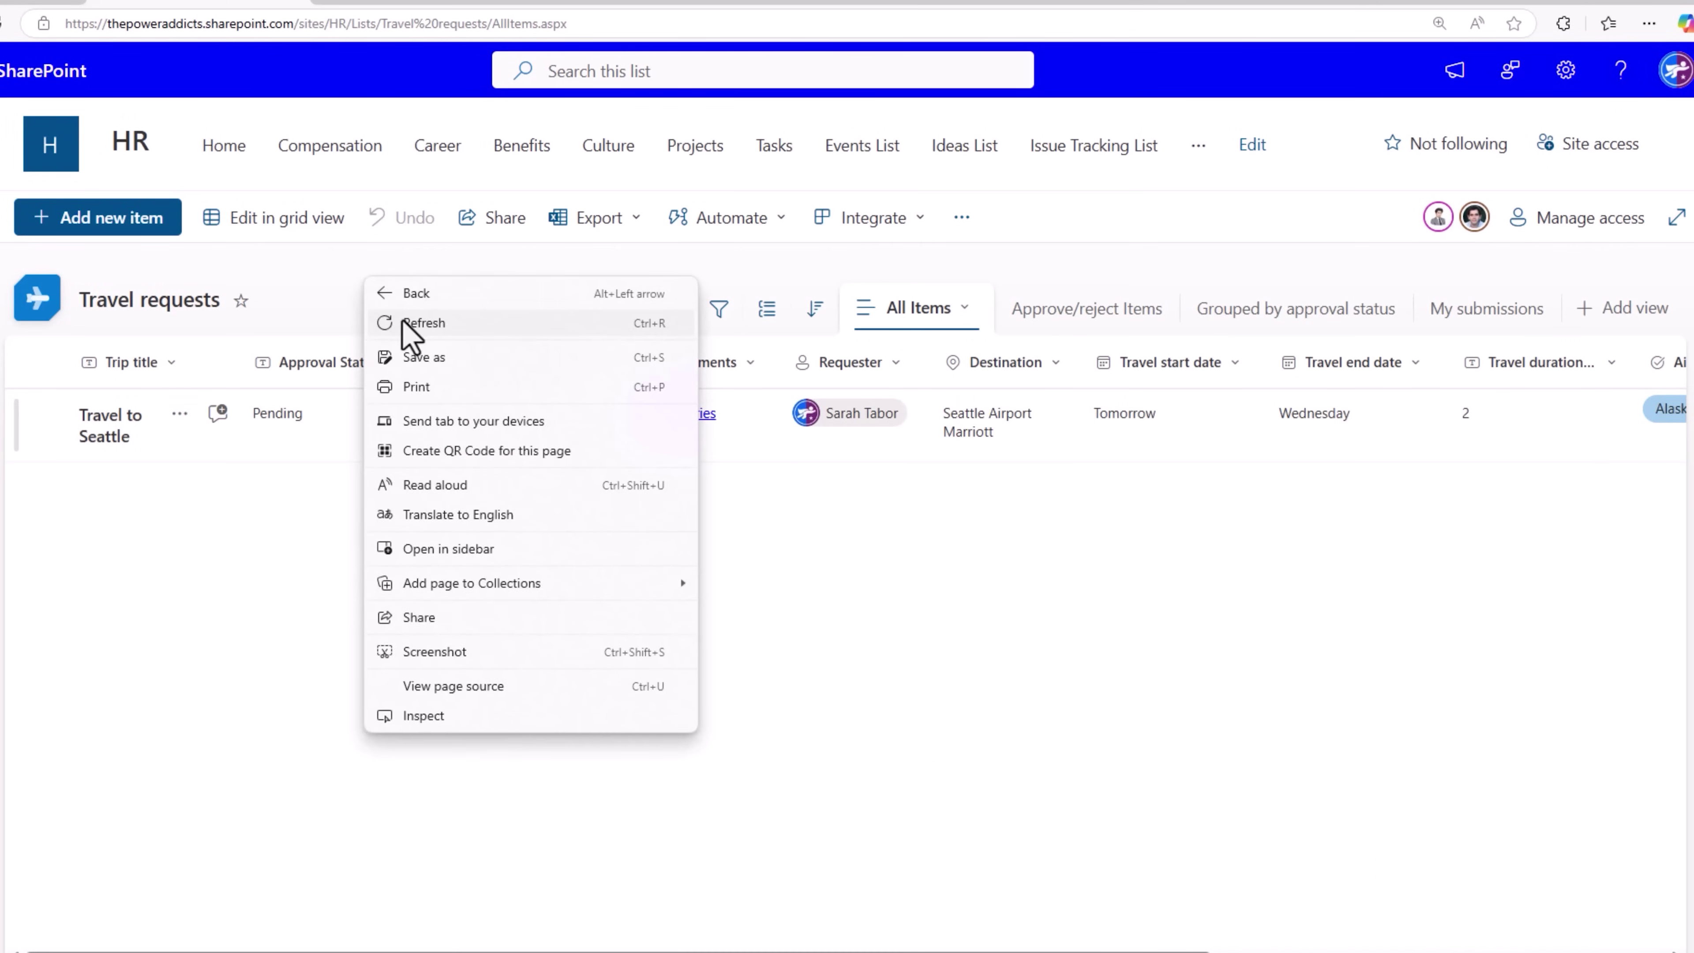
{"action": "left_click", "coordinate": [408, 323]}
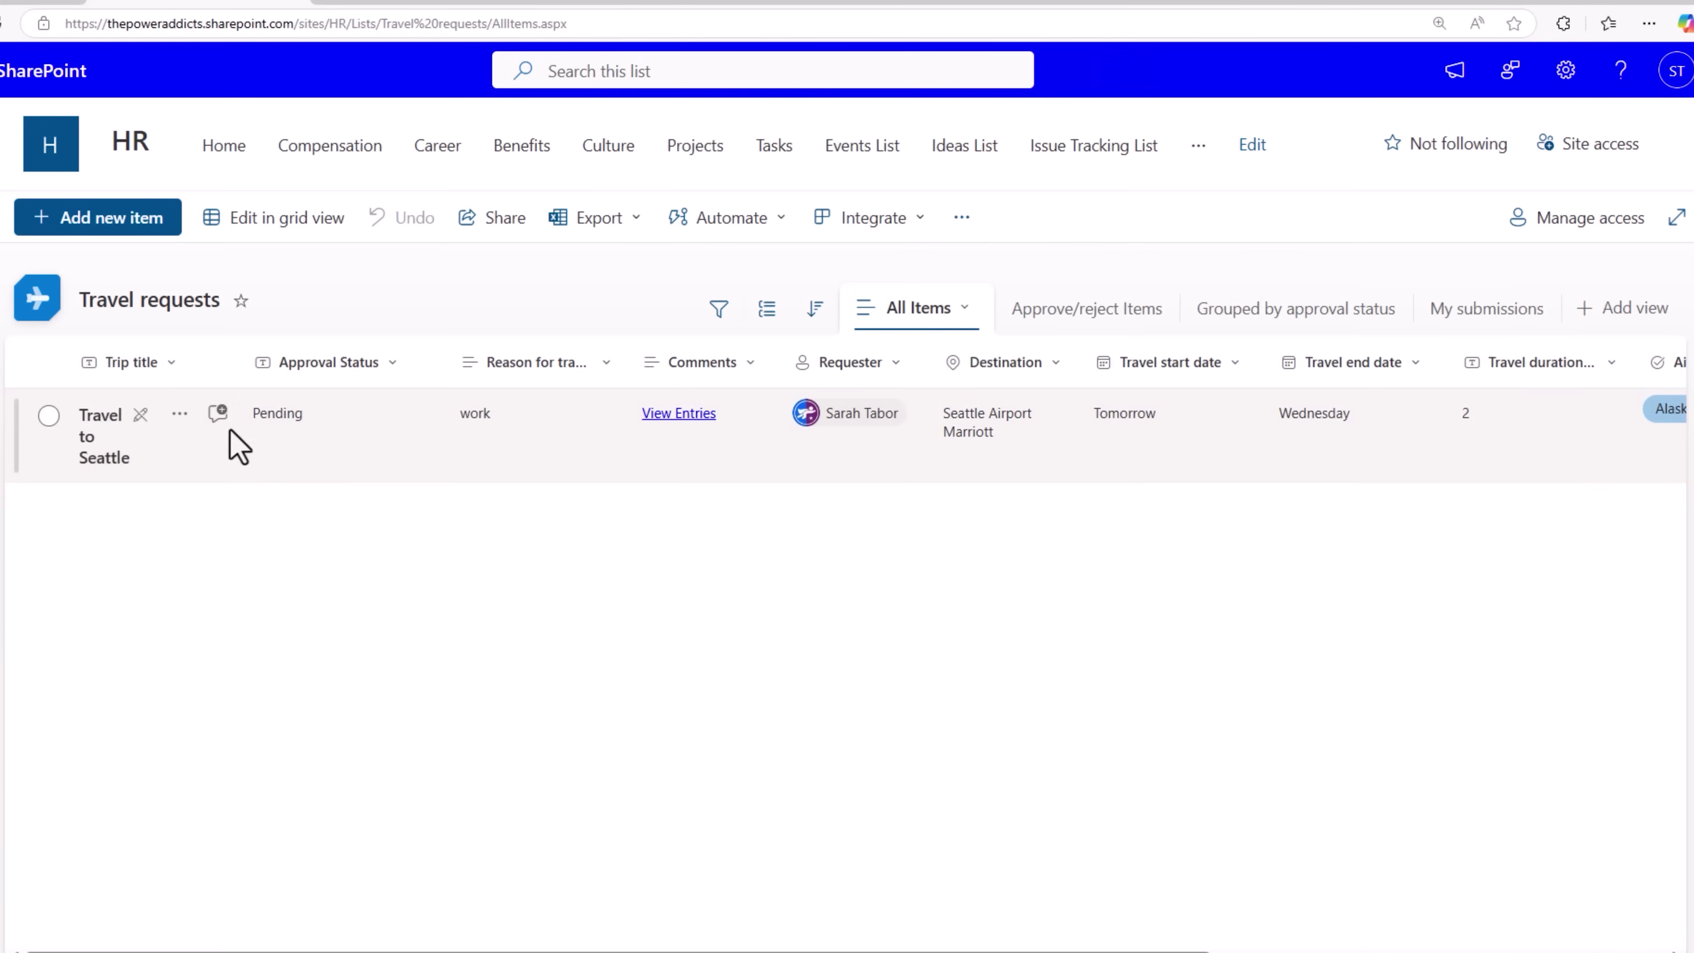
{"action": "left_click", "coordinate": [141, 420]}
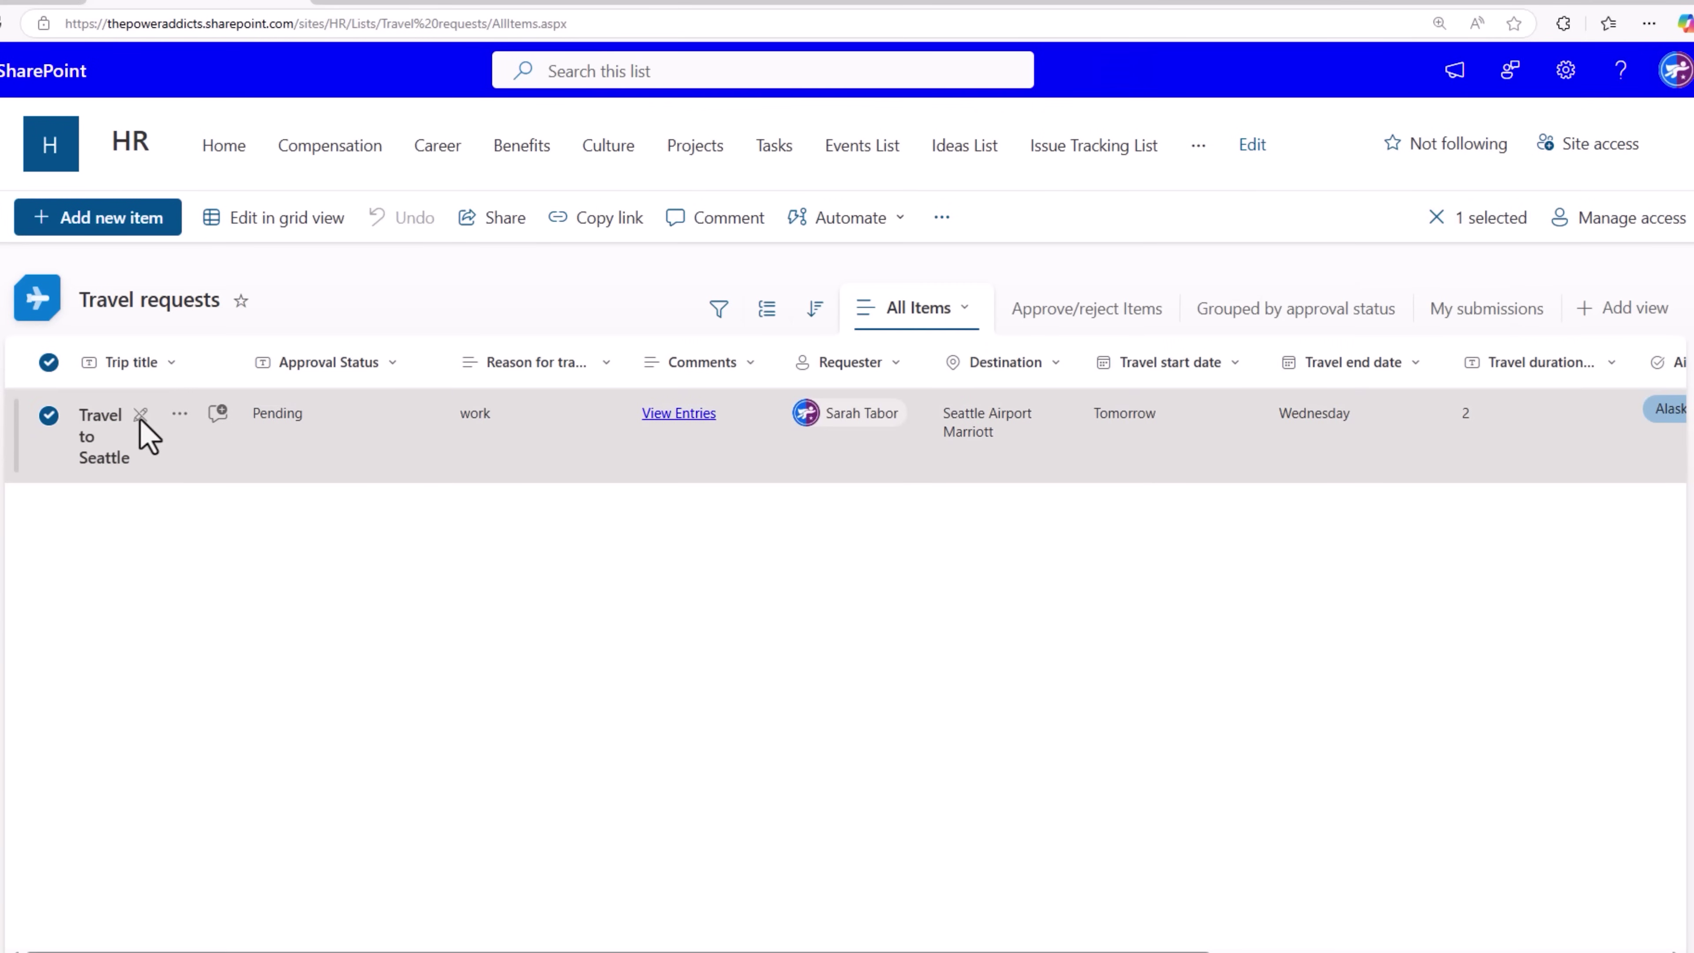
{"action": "left_click", "coordinate": [140, 419]}
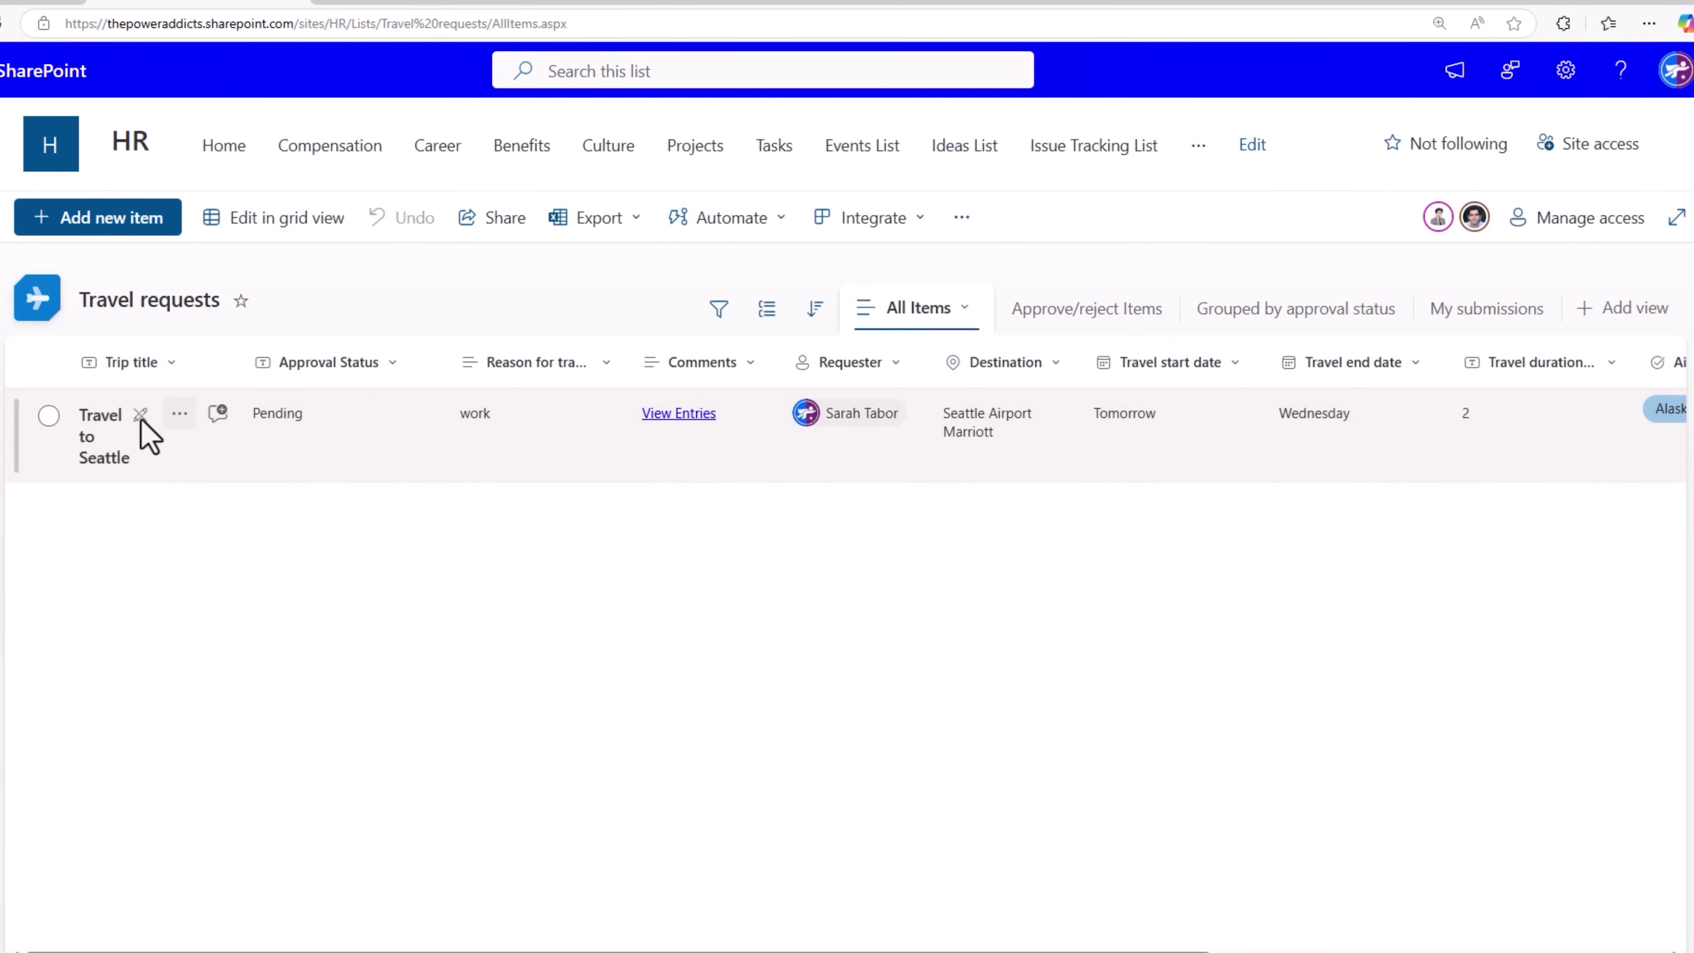
{"action": "left_click", "coordinate": [103, 437]}
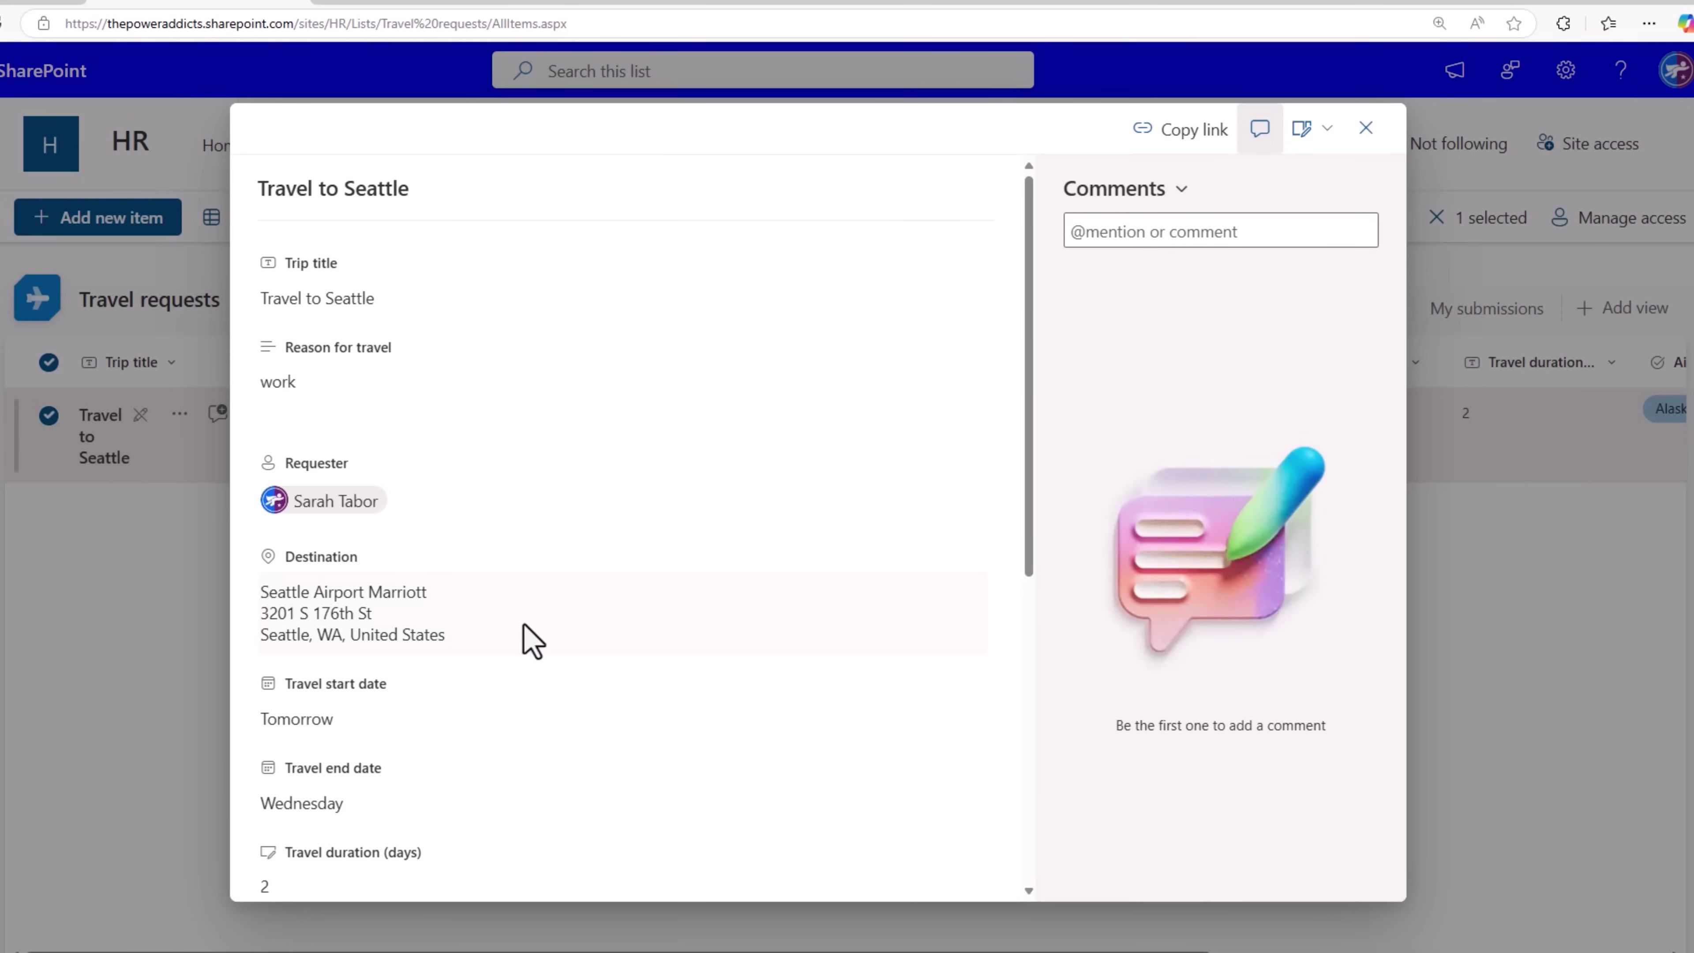
{"action": "scroll", "coordinate": [532, 642], "scroll_direction": "down", "scroll_amount": 8}
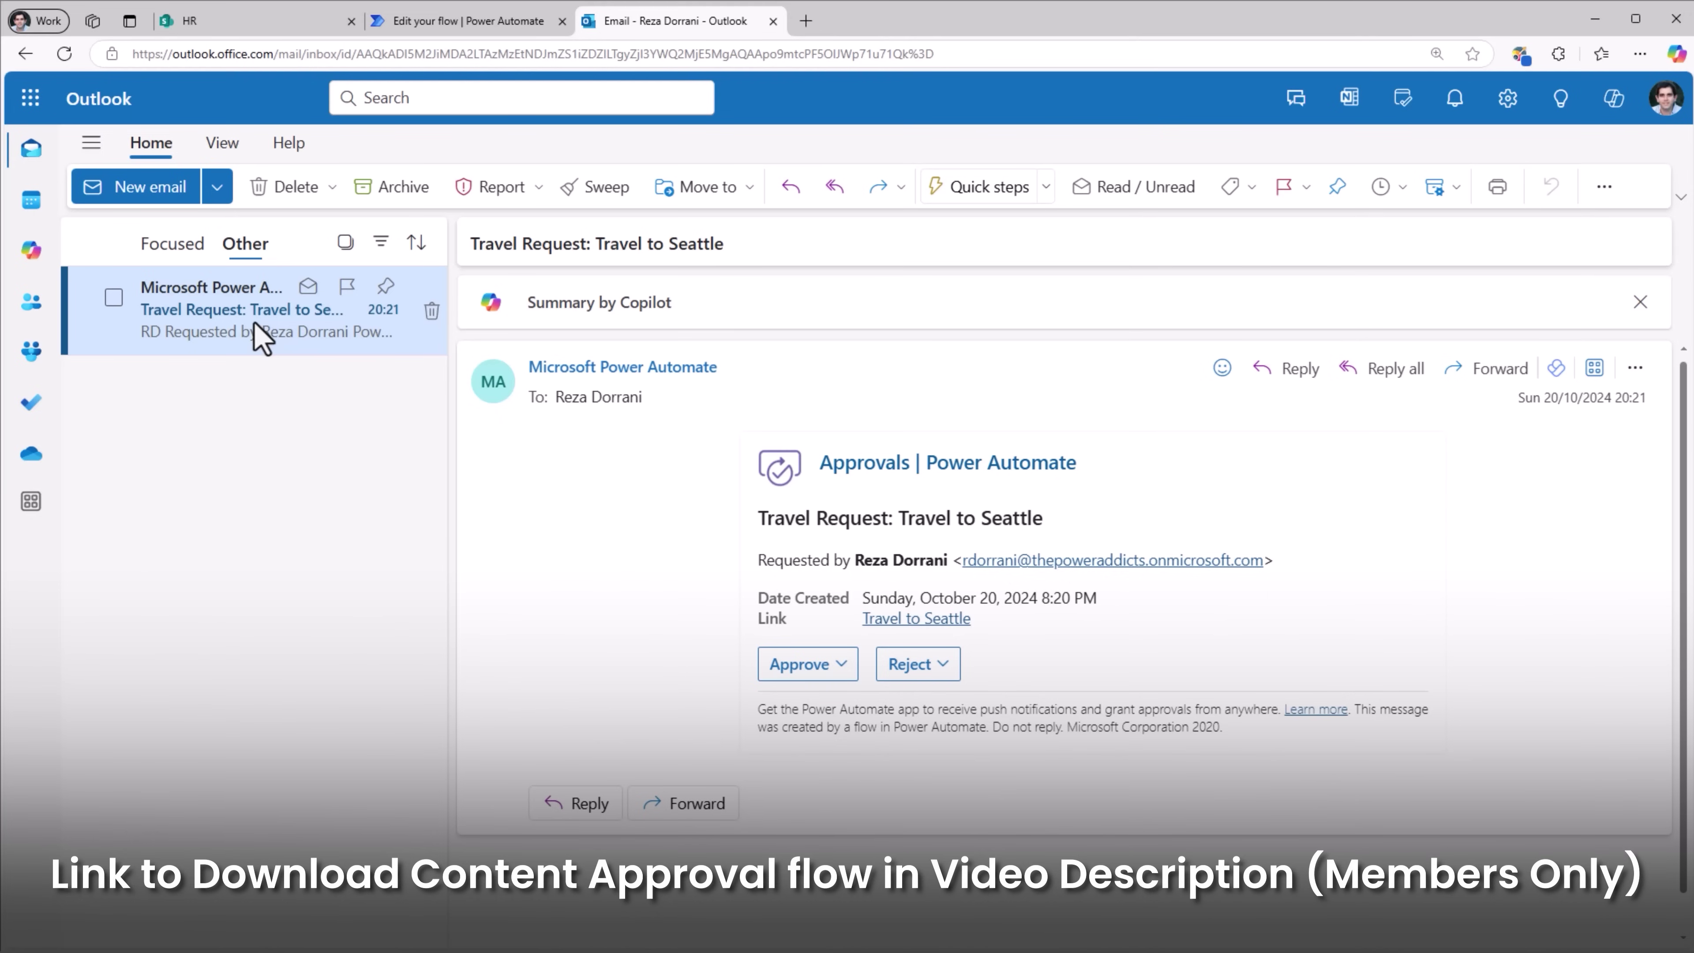
Step: Approve the Travel to Seattle request from the approval e-mail with comment 'looks good'
{"action": "left_click", "coordinate": [915, 619]}
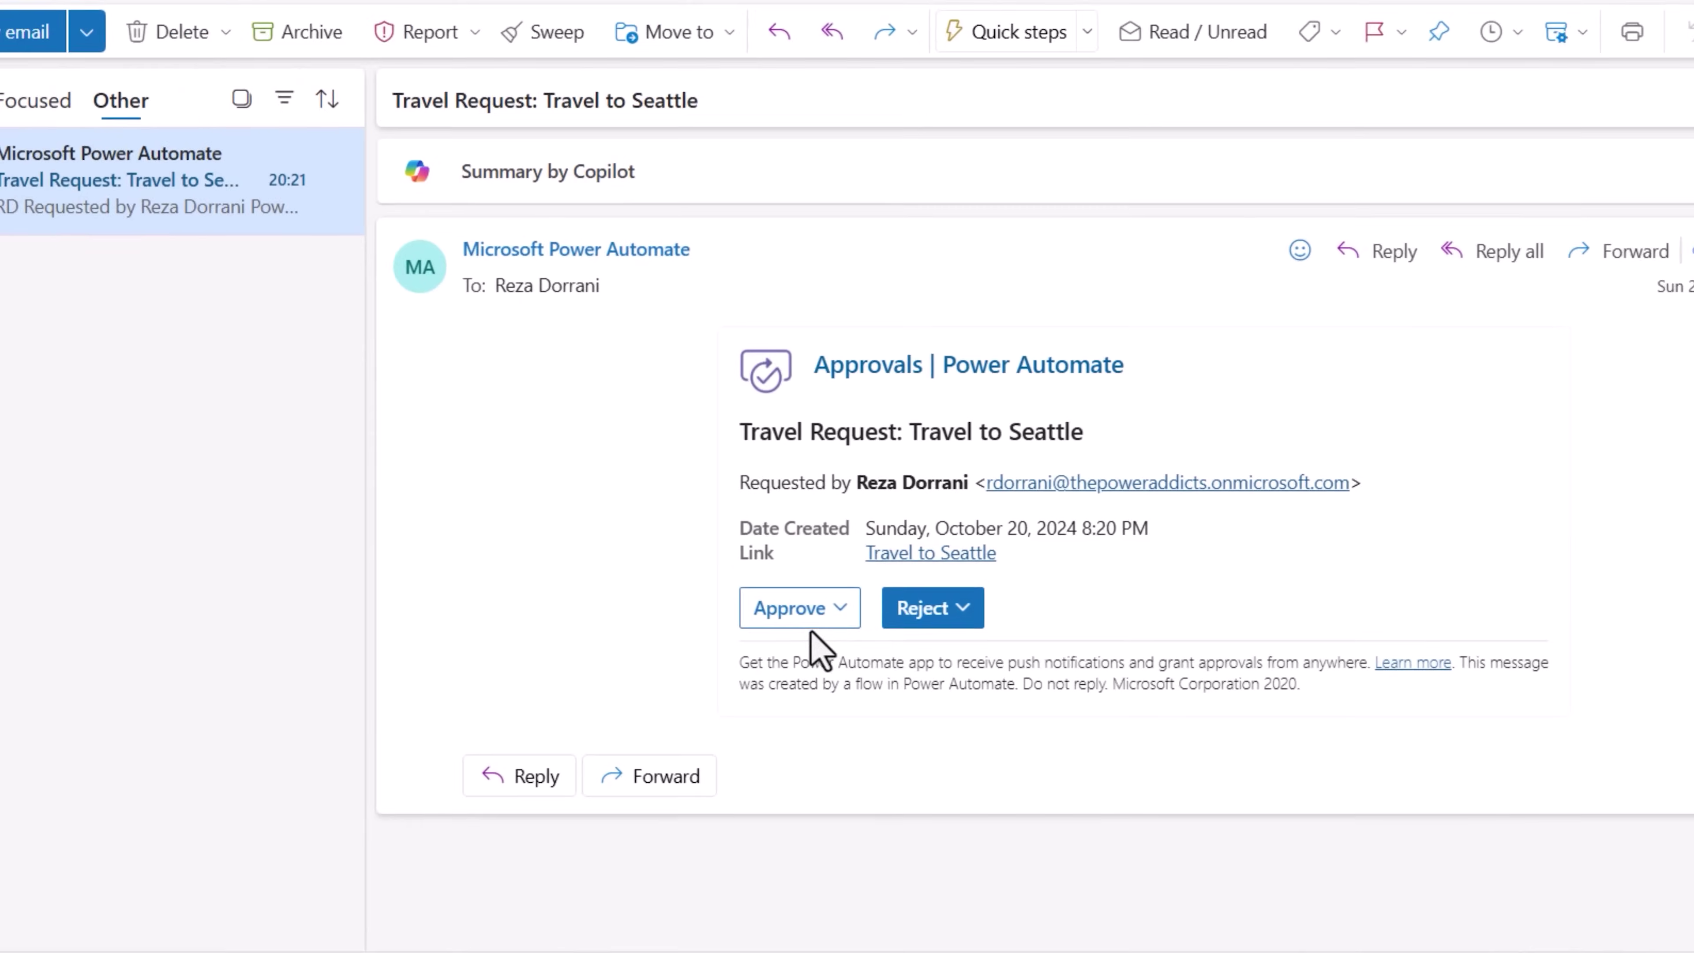
{"action": "left_click", "coordinate": [804, 617]}
{"action": "left_click", "coordinate": [816, 753]}
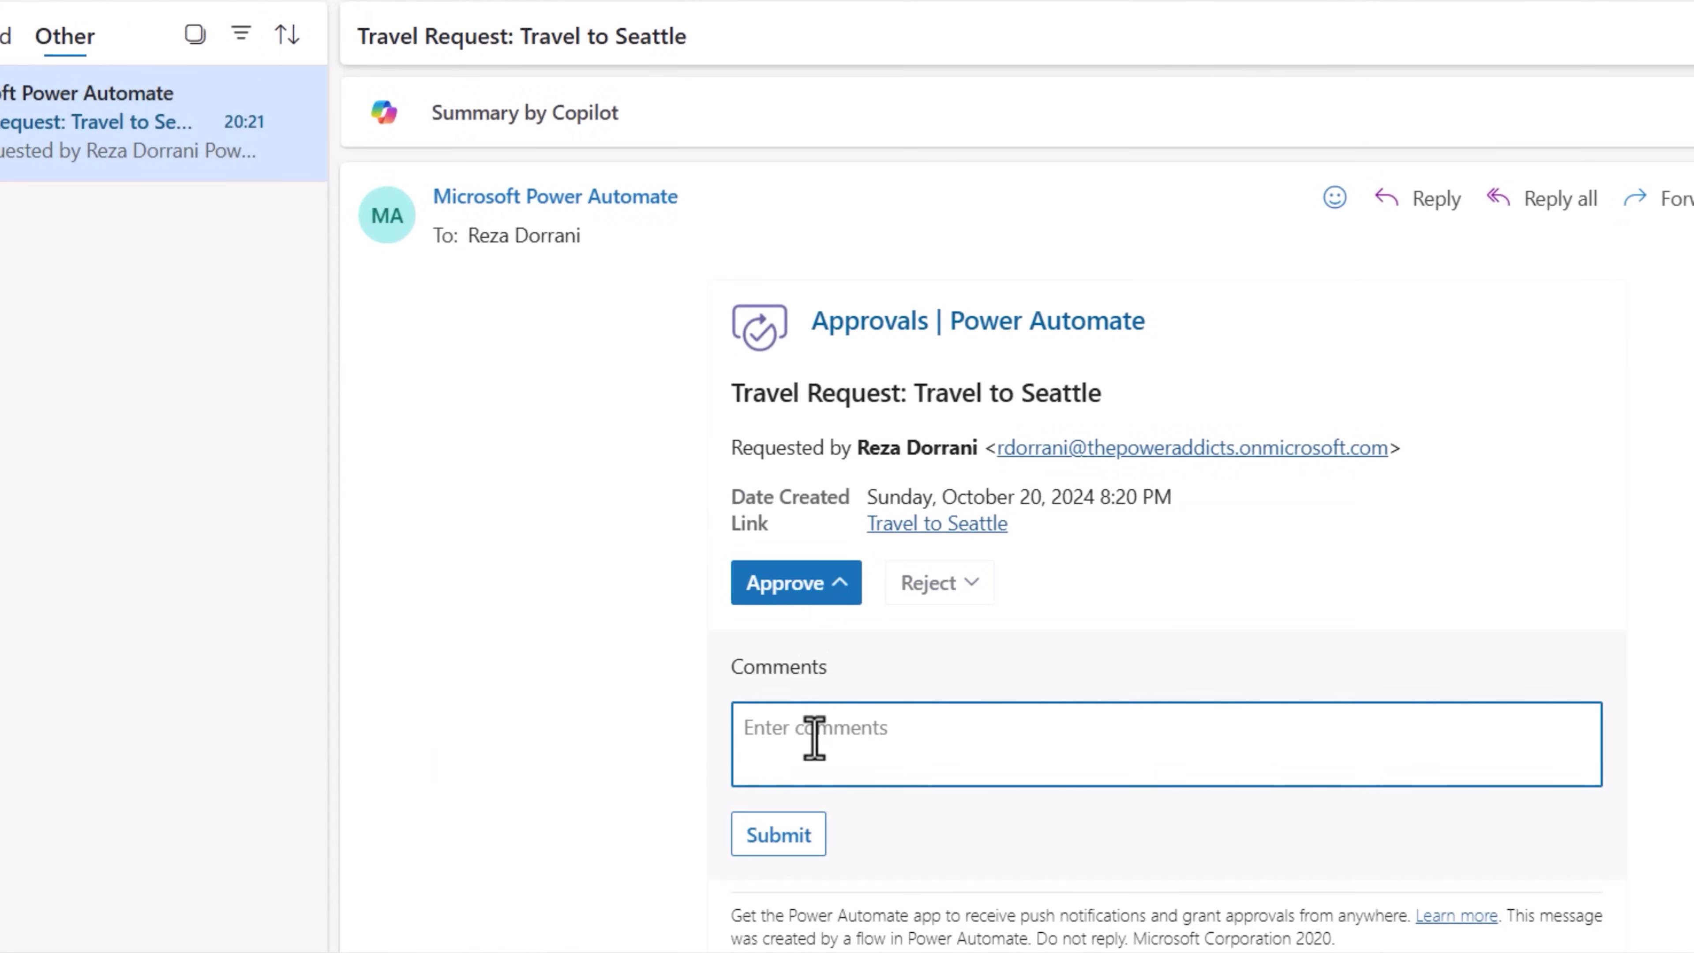
{"action": "type", "text": "looks good"}
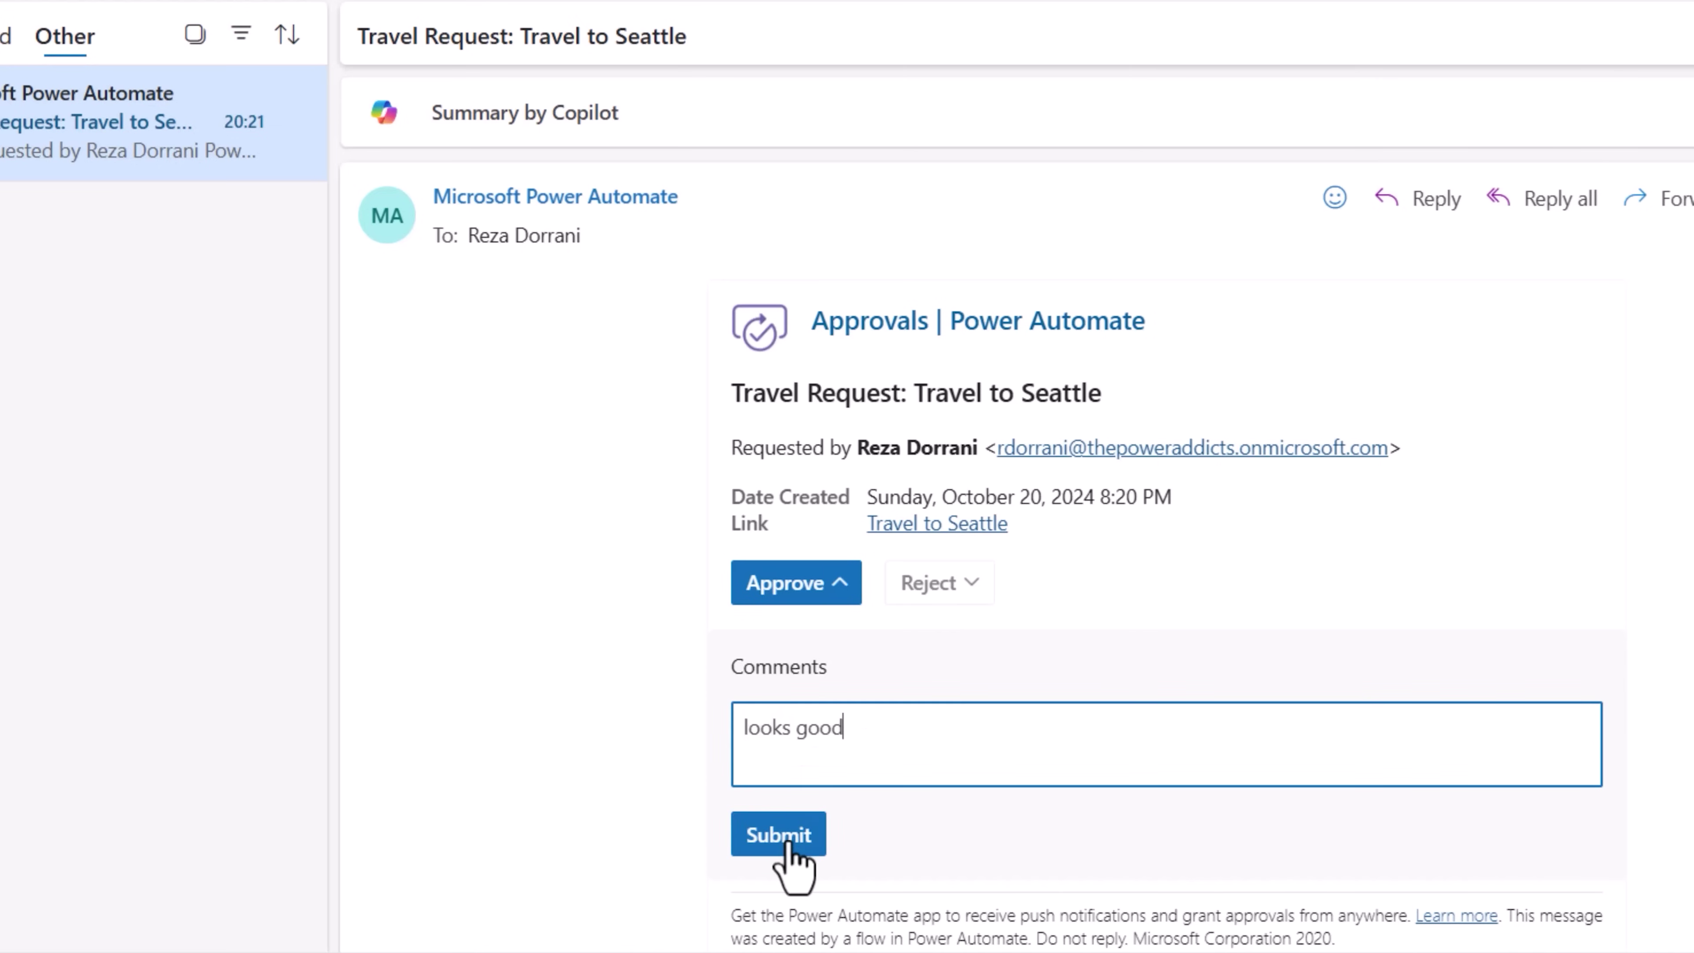
{"action": "left_click", "coordinate": [787, 842]}
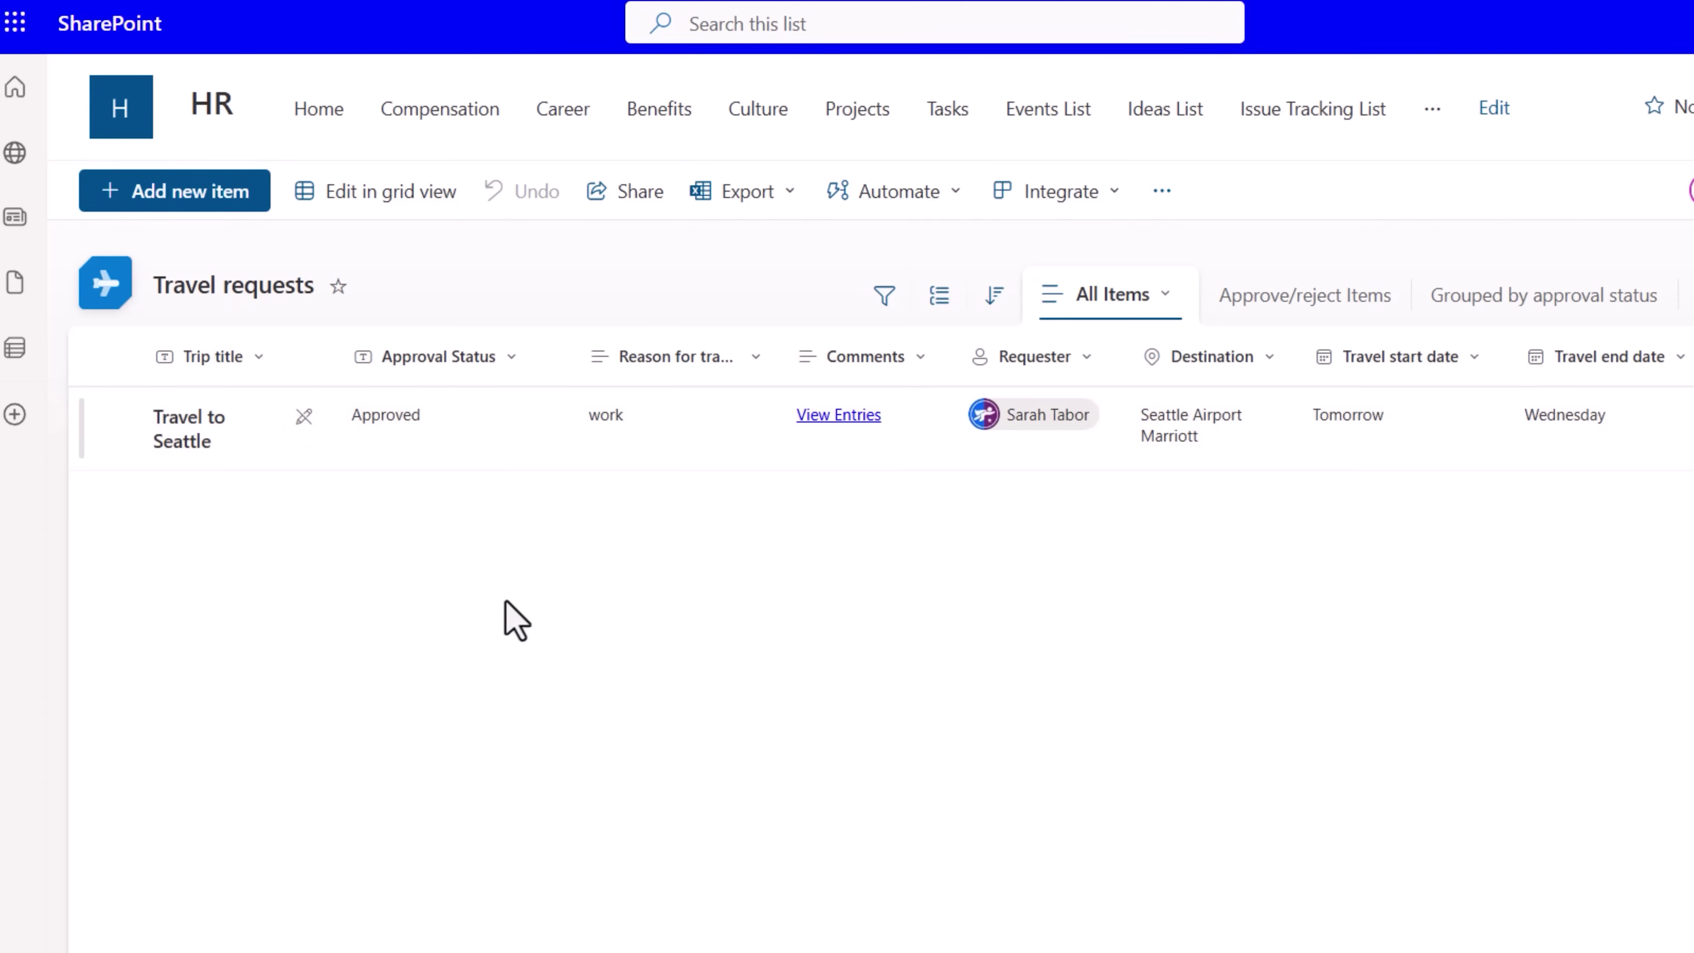
Step: Open the Travel to Seattle entry and scroll to its Comments approval history
{"action": "left_click", "coordinate": [837, 417]}
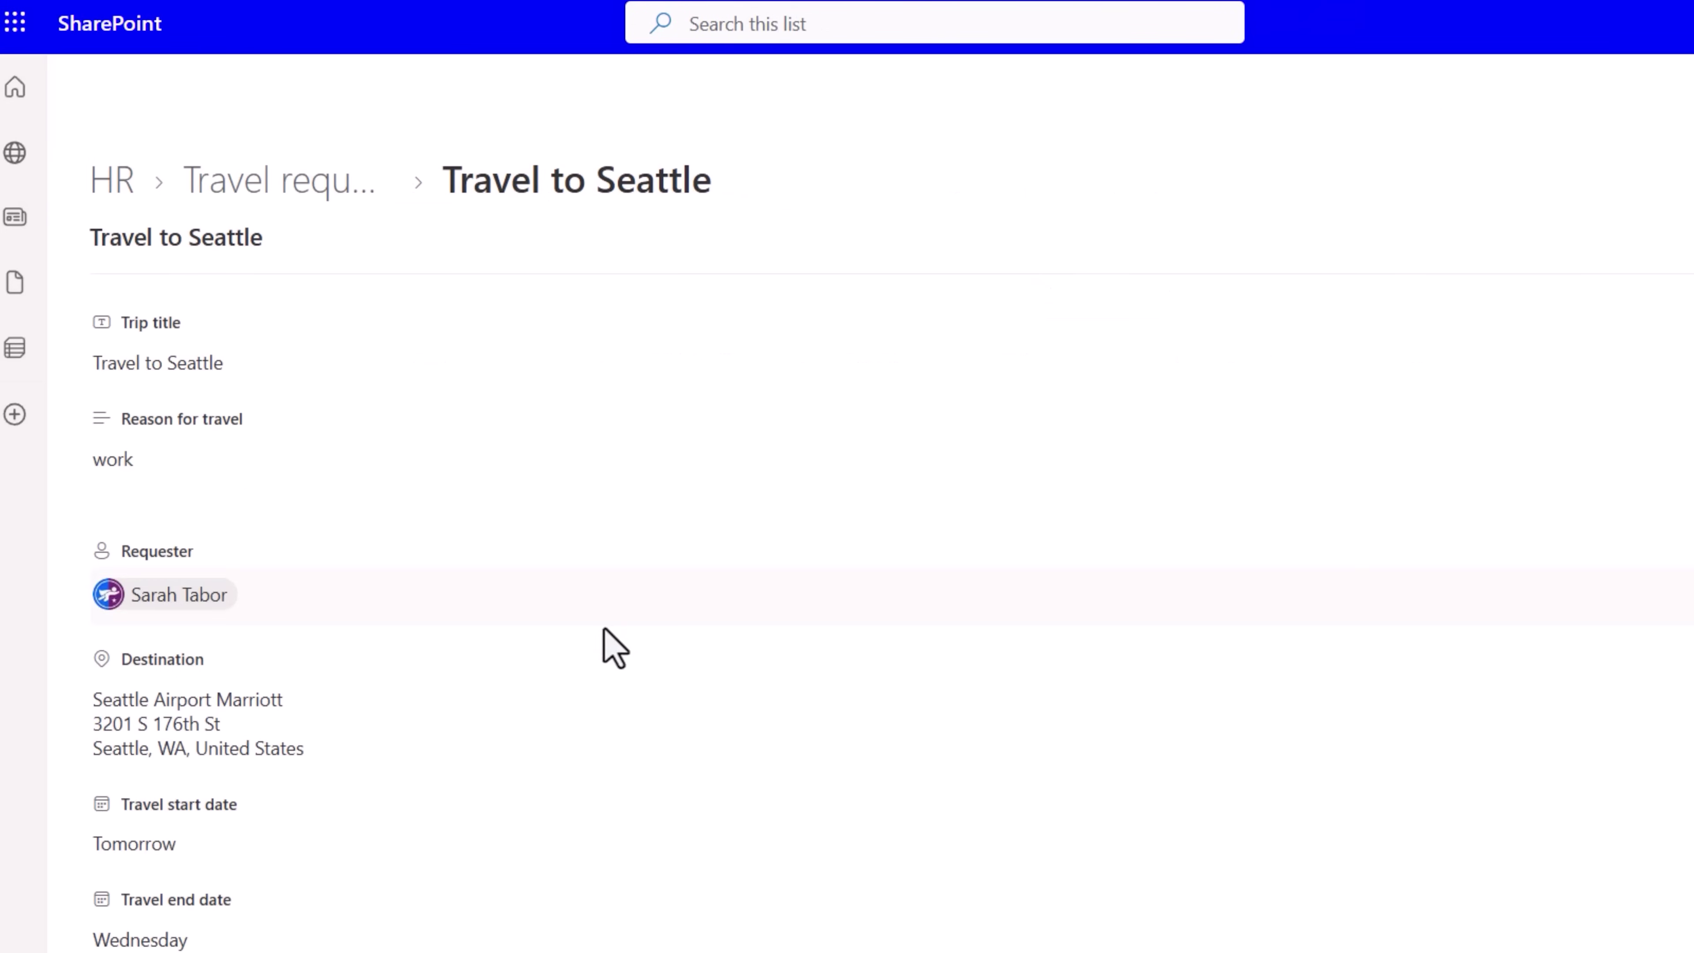
{"action": "scroll", "coordinate": [578, 703], "scroll_direction": "down", "scroll_amount": 10}
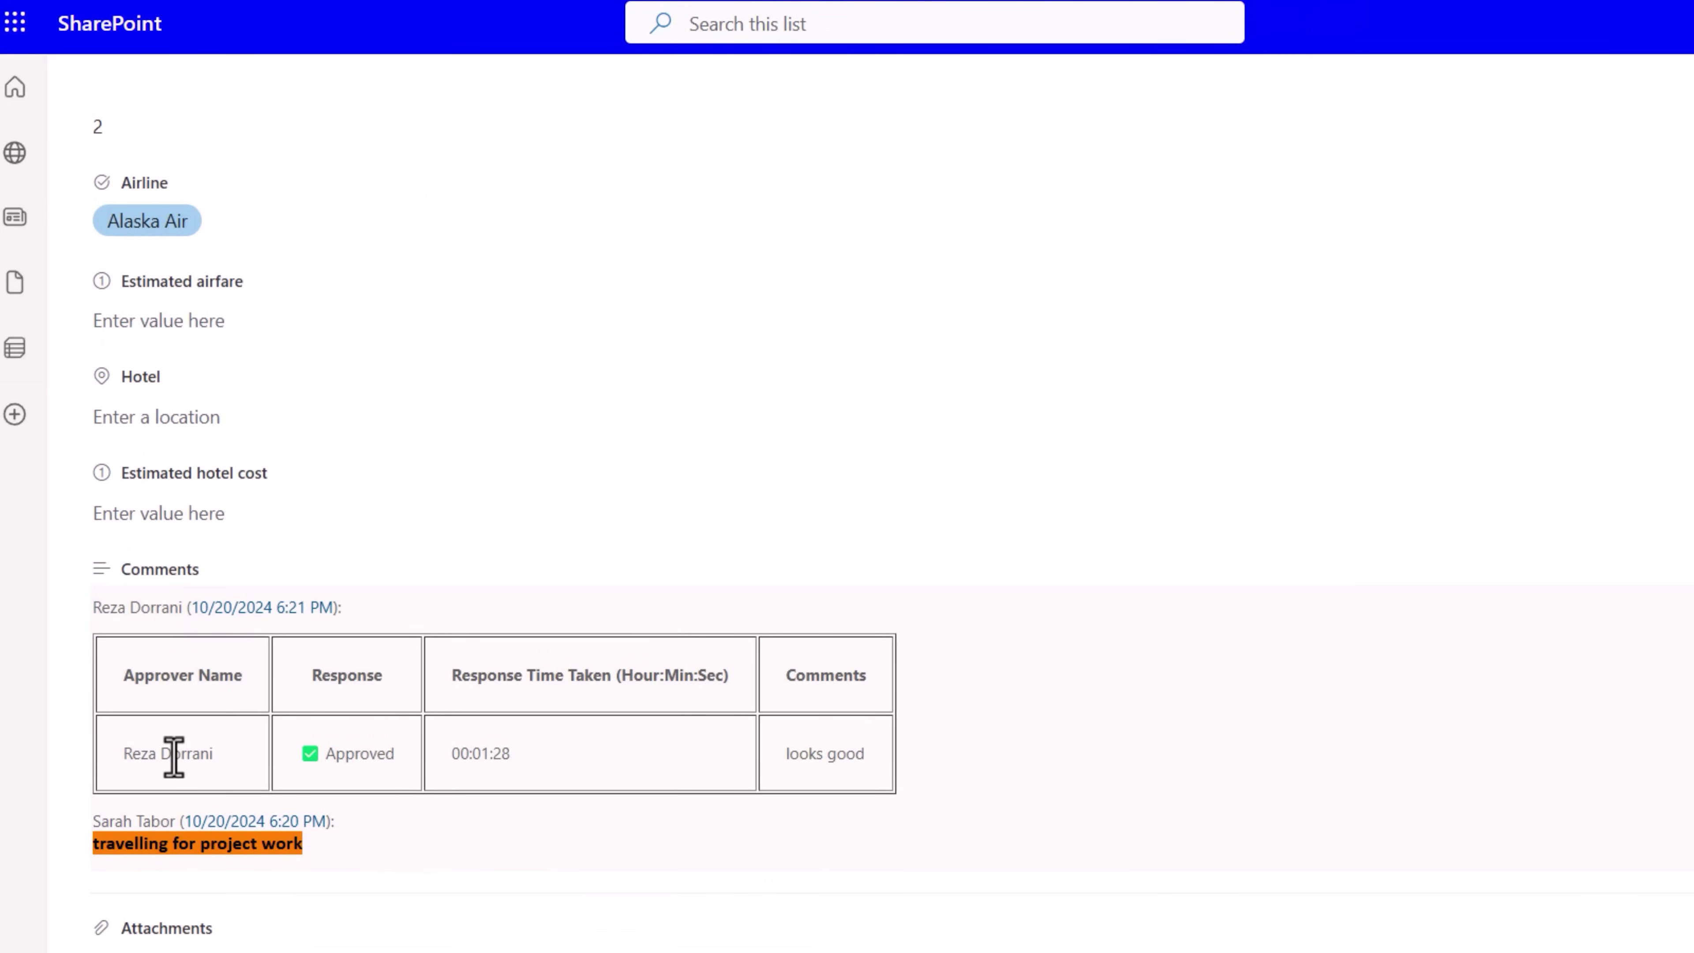